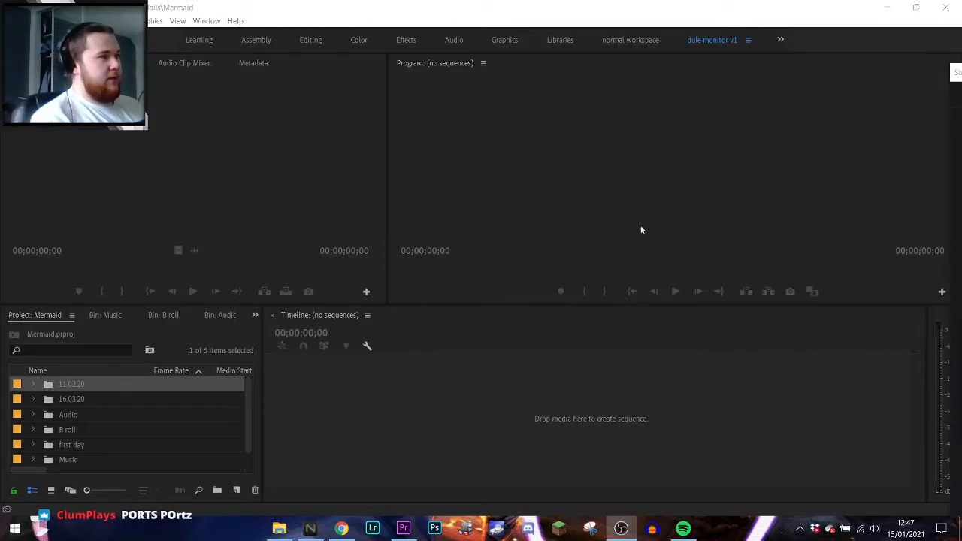
- Open the 16.03.20 bin and look through its clip thumbnails for coastal footage
left_click(643, 228)
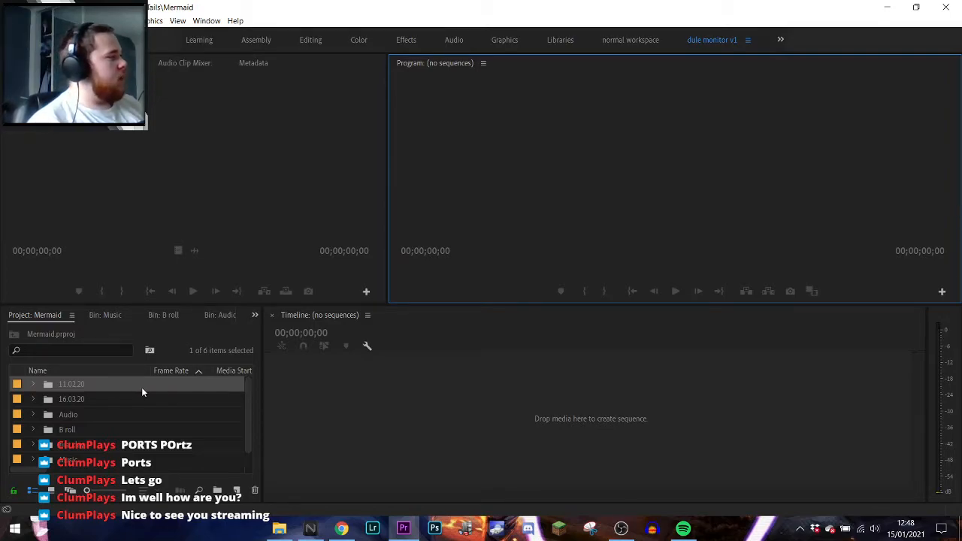
double_click(106, 405)
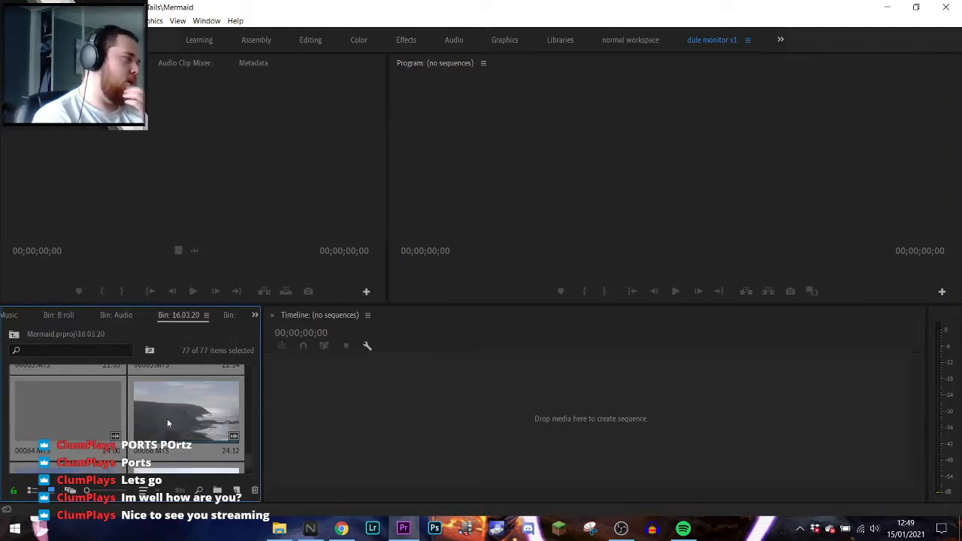
scroll(167, 427, "down", 2)
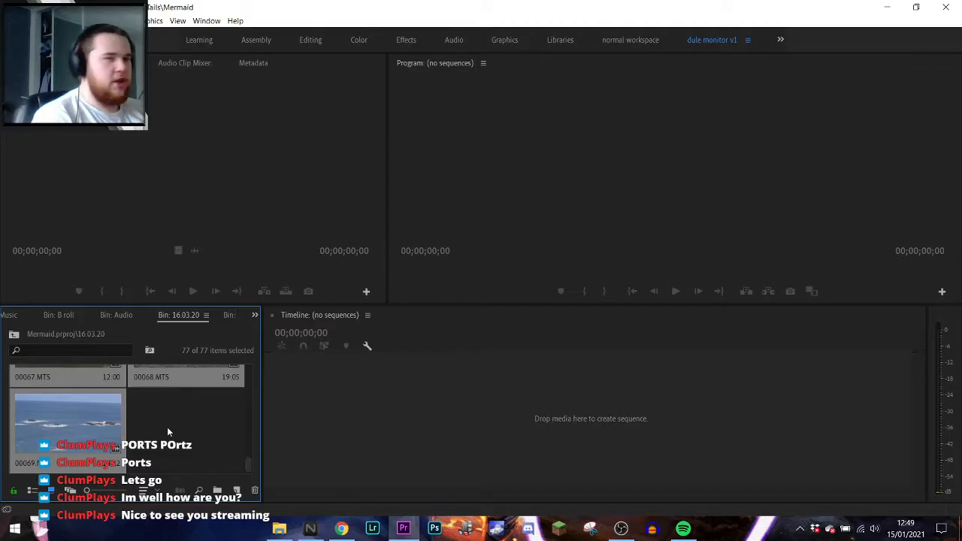
scroll(167, 427, "up", 3)
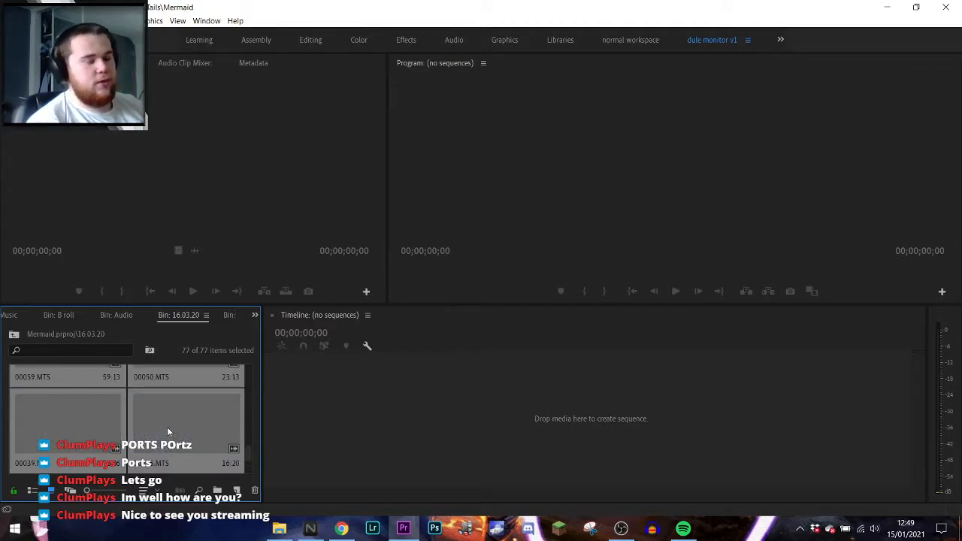
scroll(167, 427, "up", 1)
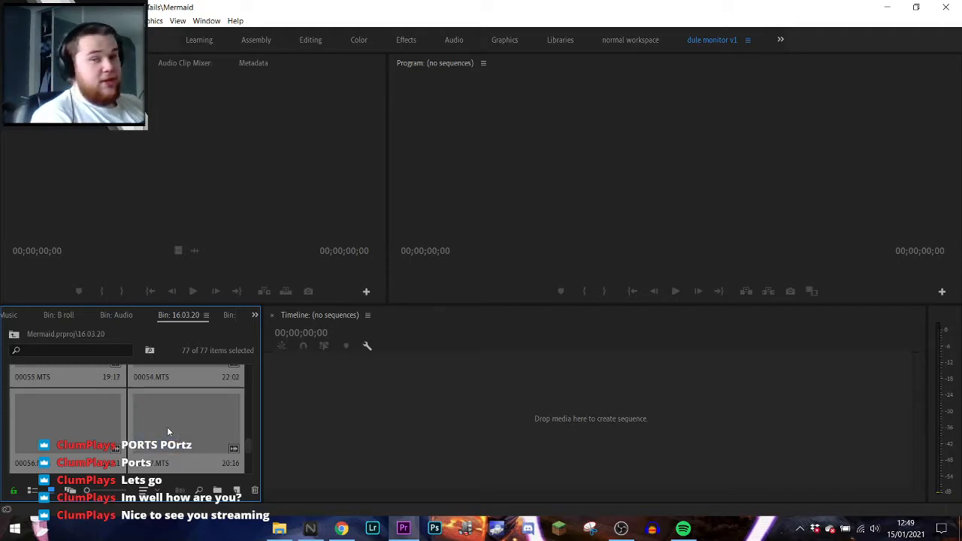
scroll(167, 427, "down", 2)
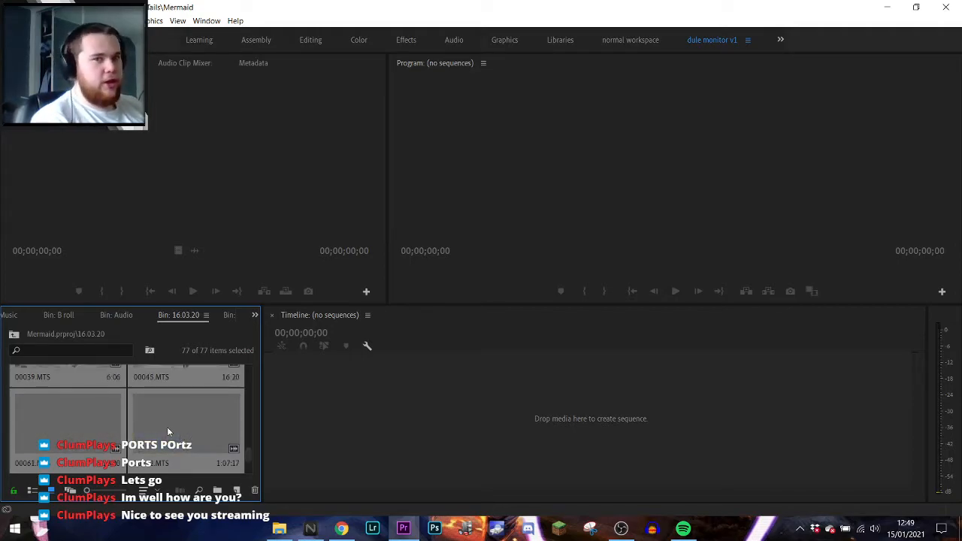
scroll(167, 427, "down", 2)
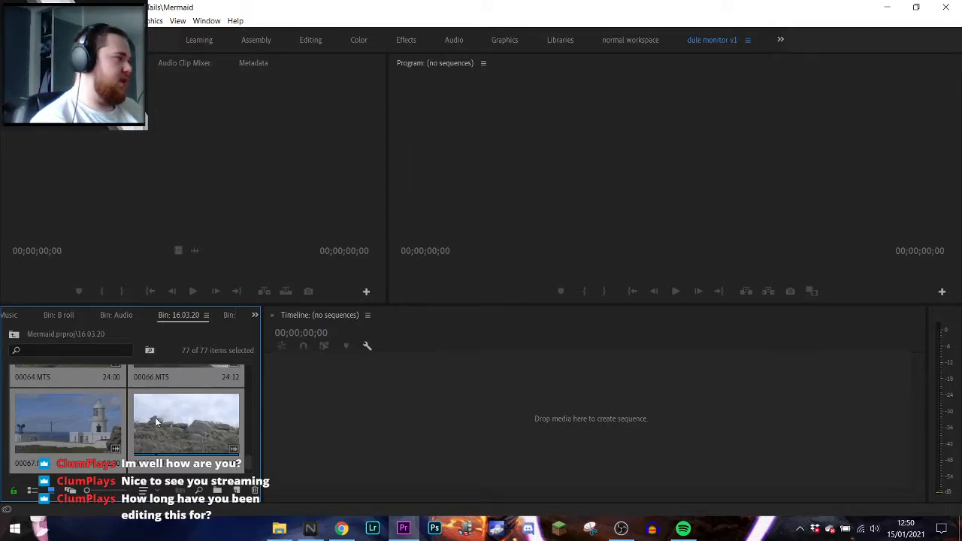
scroll(156, 423, "down", 1)
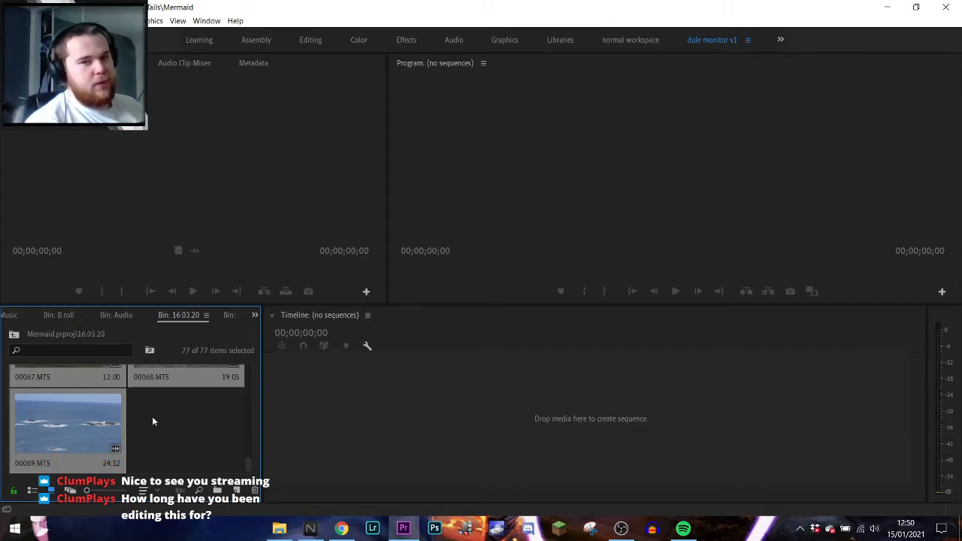
scroll(156, 440, "up", 3)
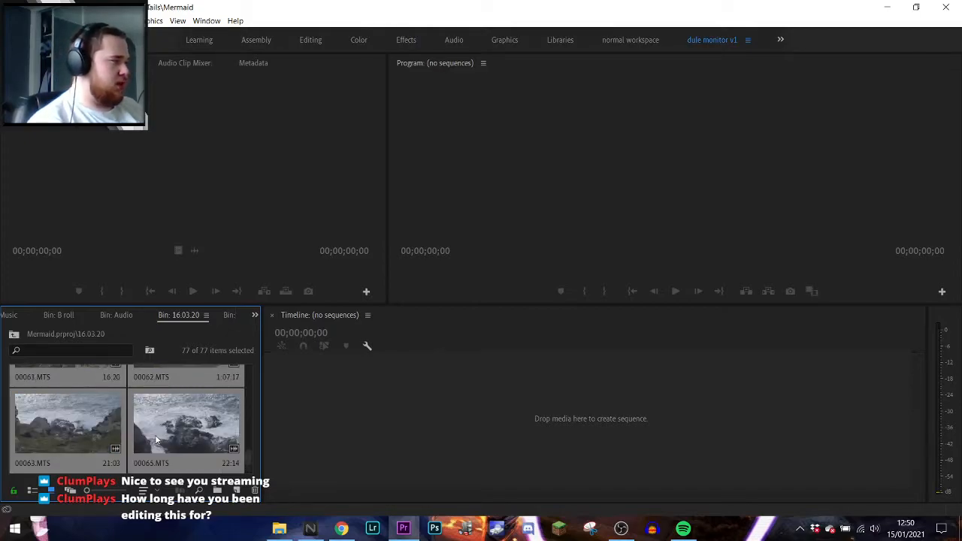
scroll(156, 440, "down", 1)
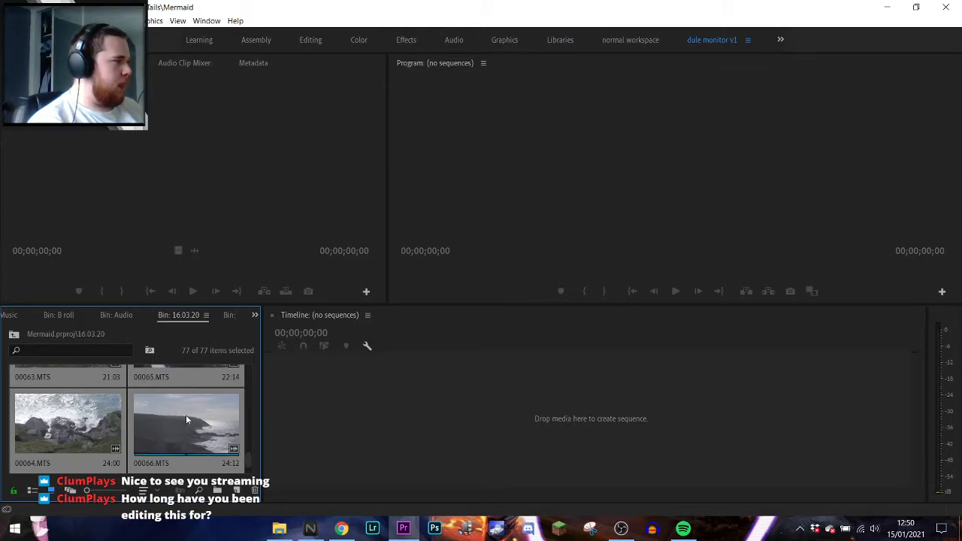
- Load clip 00066.MTS into the source monitor and mark its in point at 00:00:09:05
double_click(187, 418)
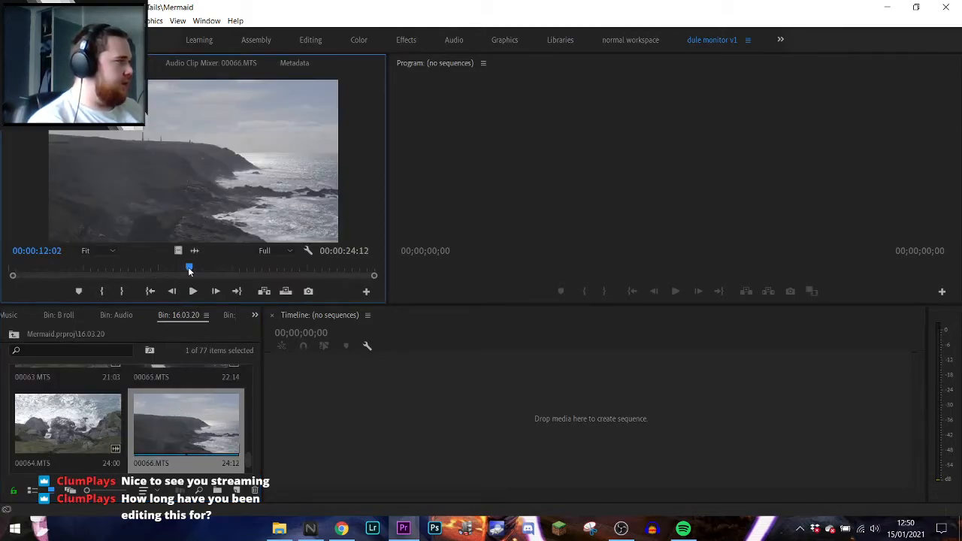
mouse_move(155, 270)
left_mouse_down()
mouse_move(63, 269)
mouse_move(142, 268)
left_mouse_up()
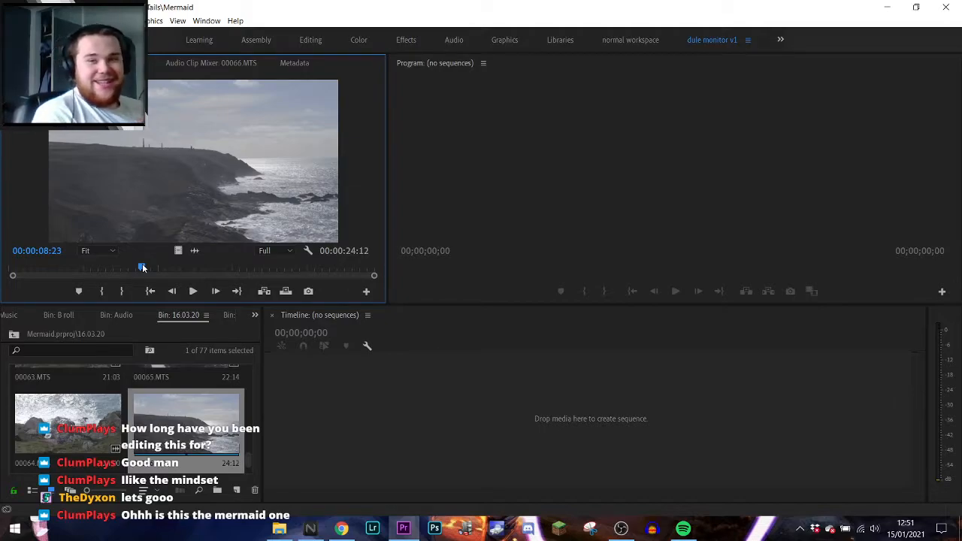
mouse_move(142, 268)
left_mouse_down()
mouse_move(124, 269)
mouse_move(147, 269)
left_mouse_up()
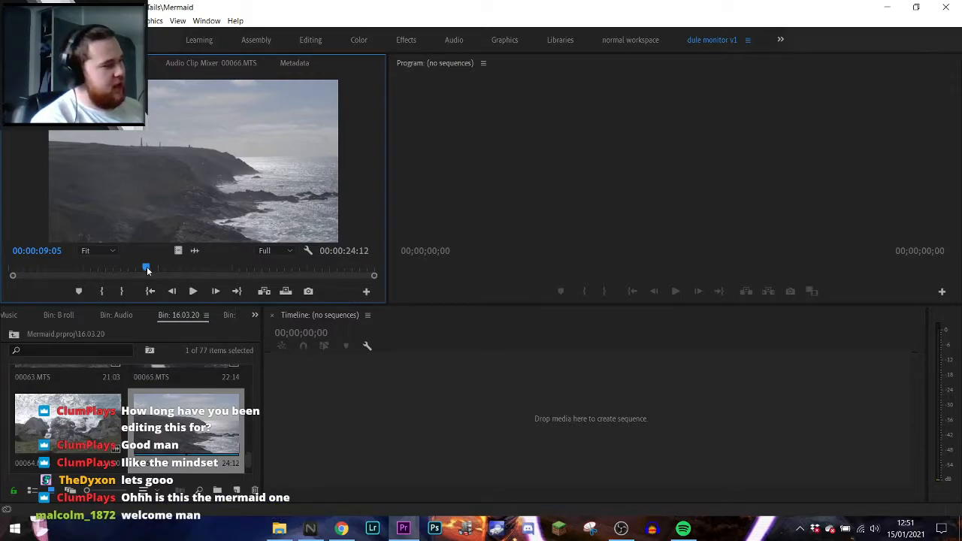
key("i")
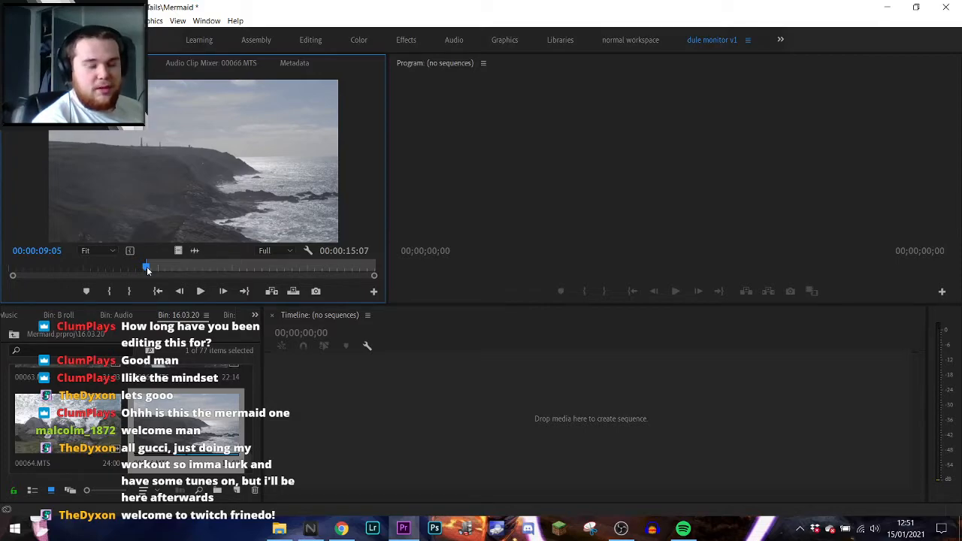
- Mark the out point of 00066.MTS at 00:00:11:07 and place only its video in the empty timeline as a new sequence
left_click_drag(147, 272, 179, 272)
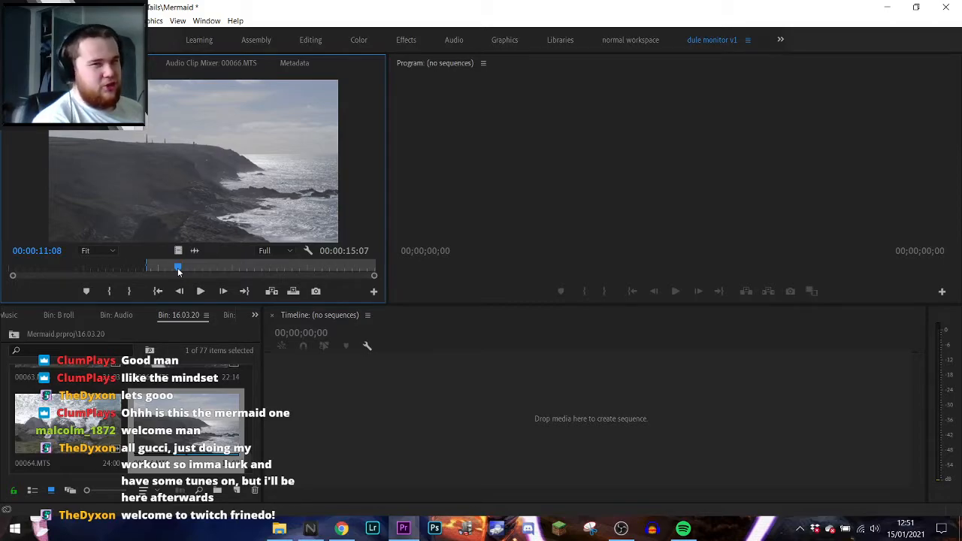
left_click_drag(179, 272, 298, 385)
key("o")
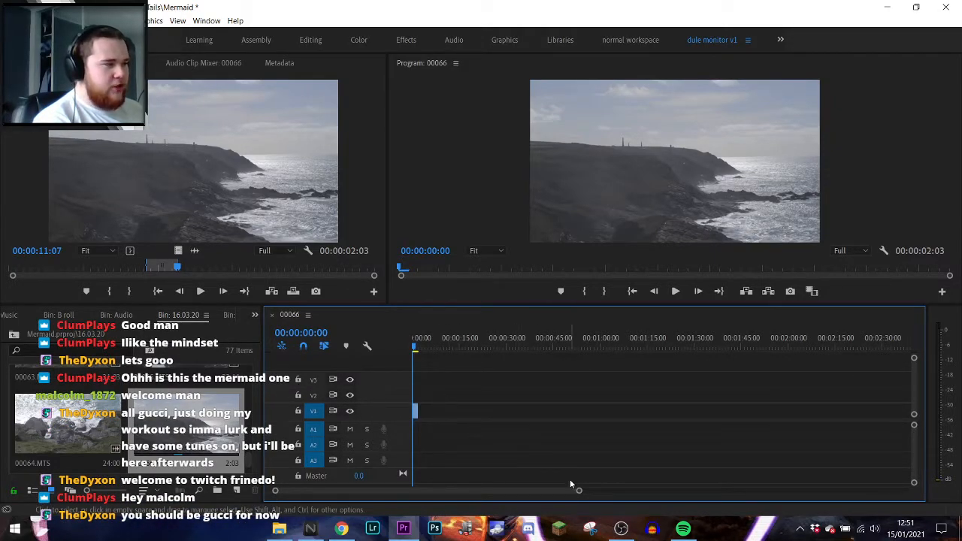
- Extend the end of the coastline clip on V1 so the sequence runs to 00:00:04:21
key("equal")
key("minus")
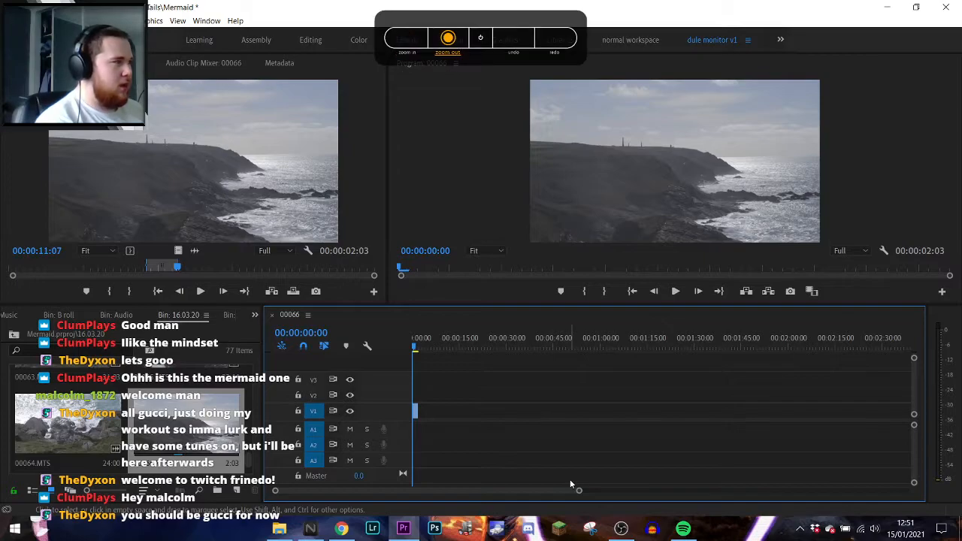
key("equal")
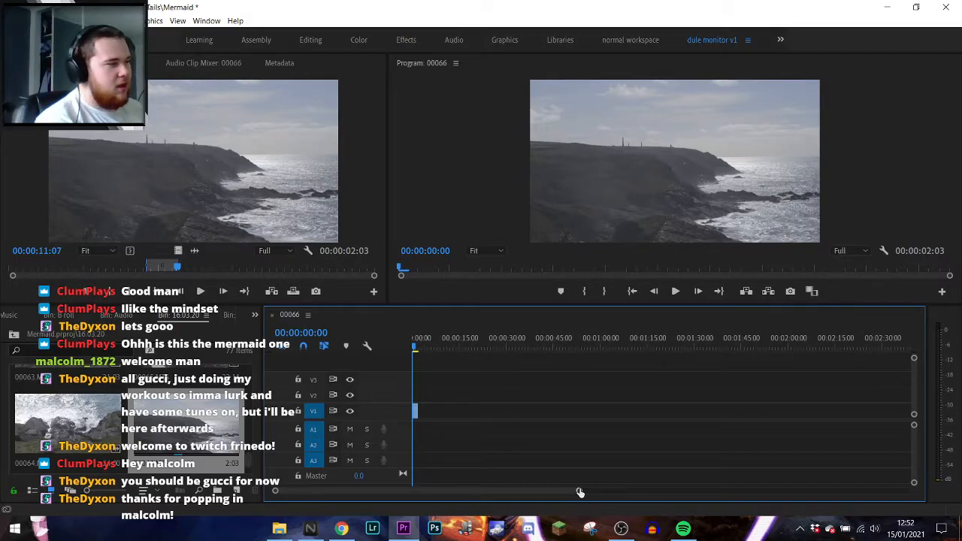
left_click_drag(580, 493, 513, 493)
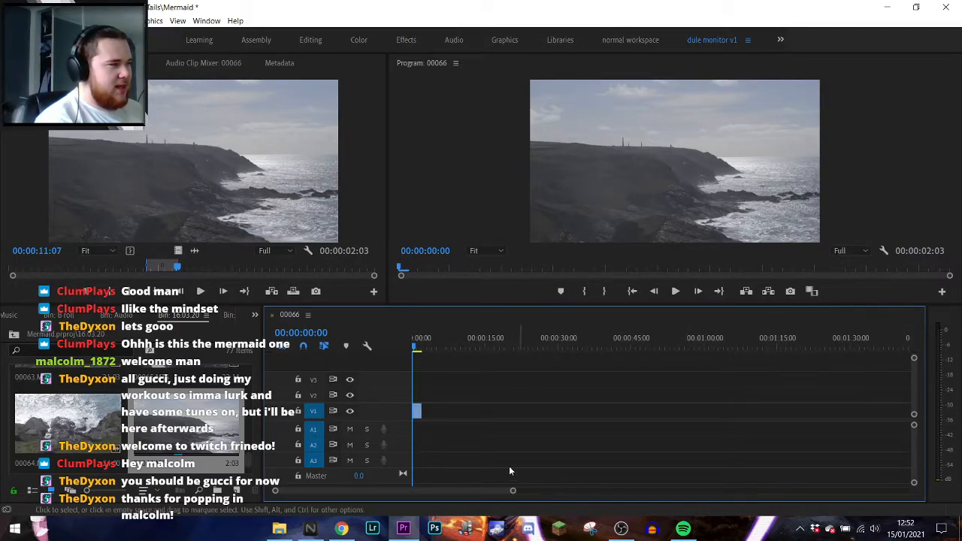
left_click(418, 349)
left_click_drag(418, 350, 420, 362)
left_click_drag(420, 411, 433, 406)
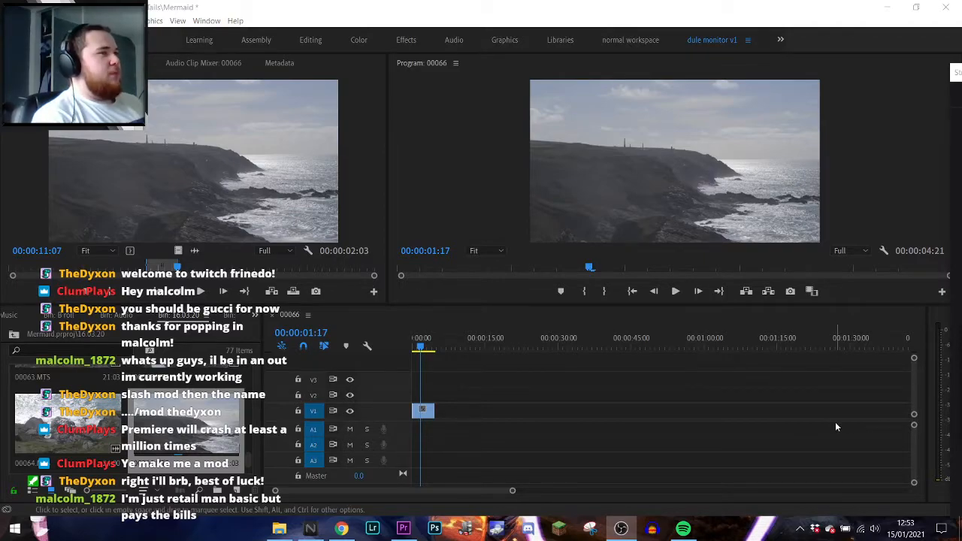
- Trim the beginning of the coastline clip on V1 to 00:00:01:10
left_click(538, 401)
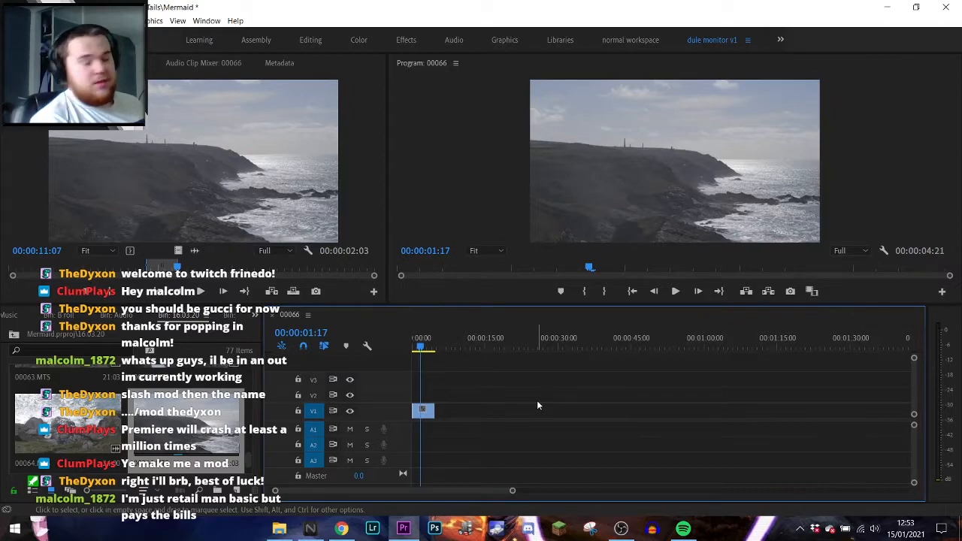
left_click_drag(423, 347, 421, 348)
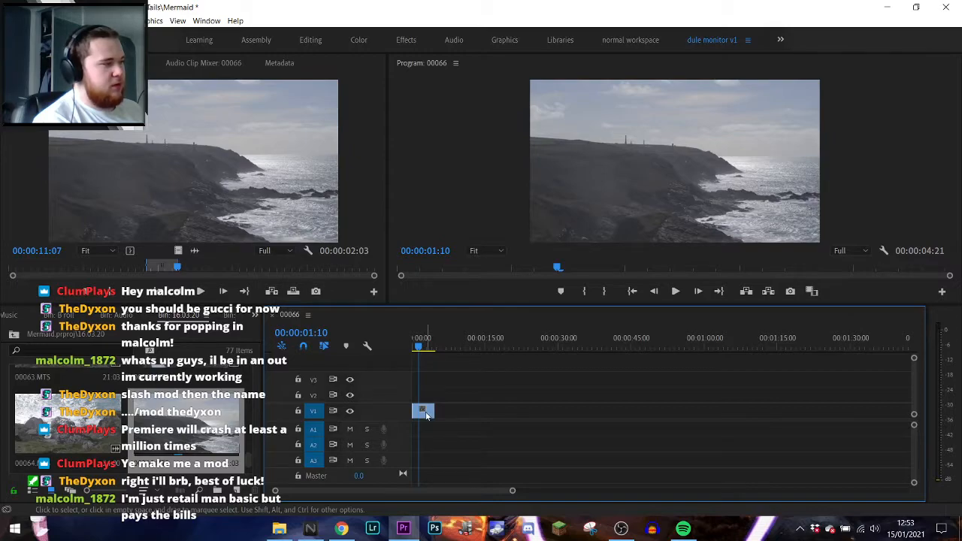
left_click_drag(427, 415, 401, 418)
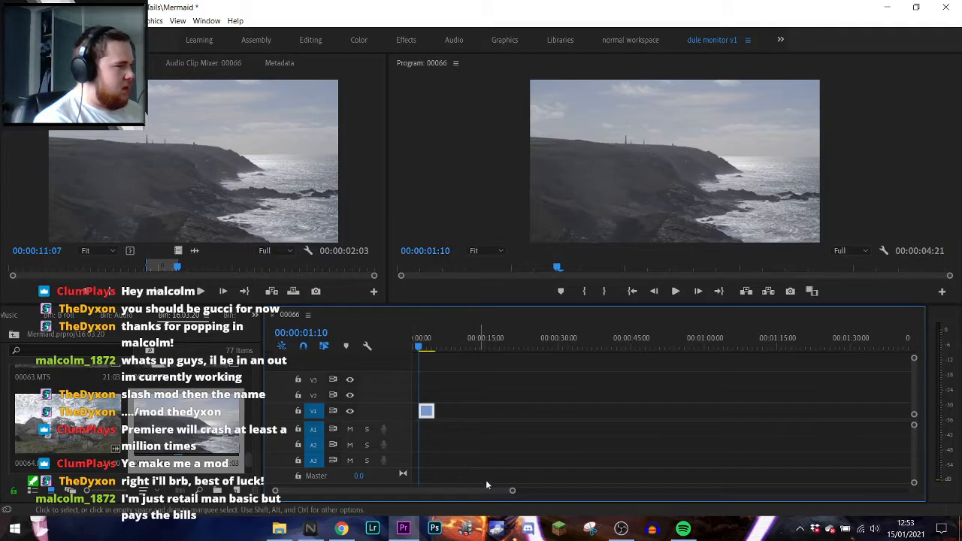
- Close the gap before the trimmed coastline clip by moving it to the very start of the V1 track
left_click_drag(507, 491, 317, 492)
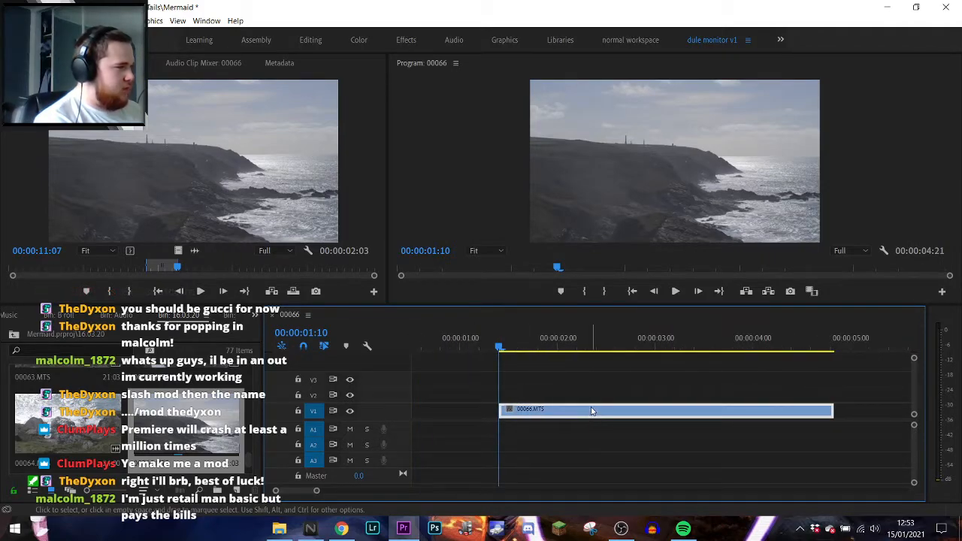
double_click(583, 410)
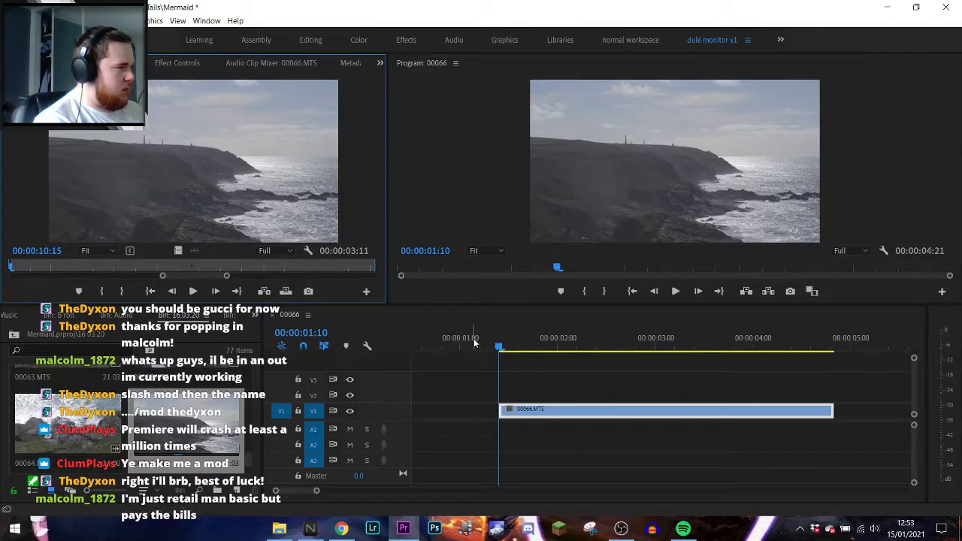
left_click(283, 411)
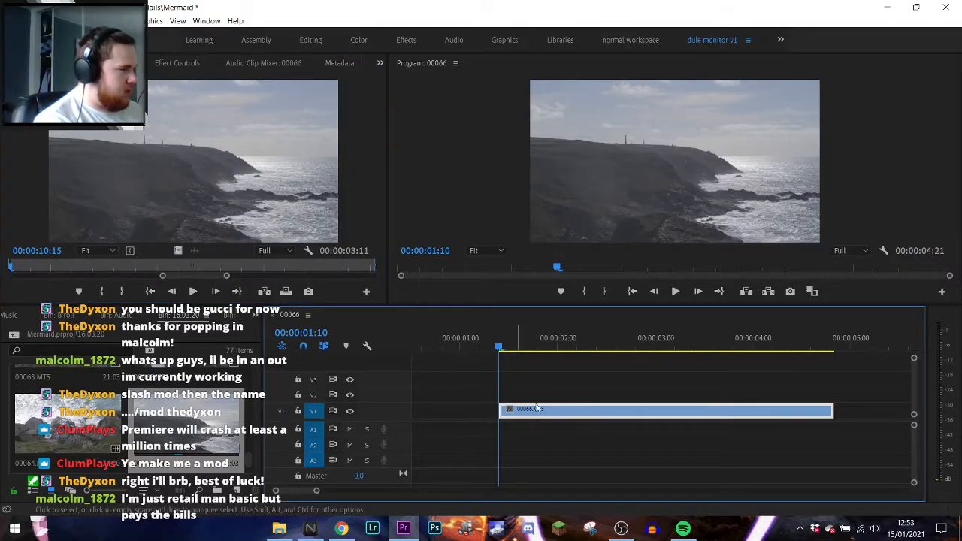
left_click_drag(548, 412, 446, 413)
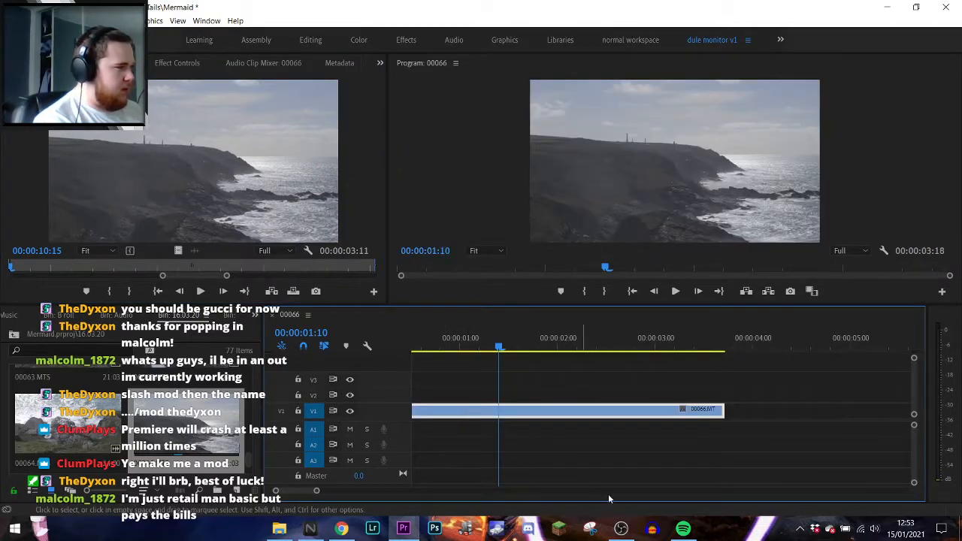
left_click_drag(318, 492, 343, 499)
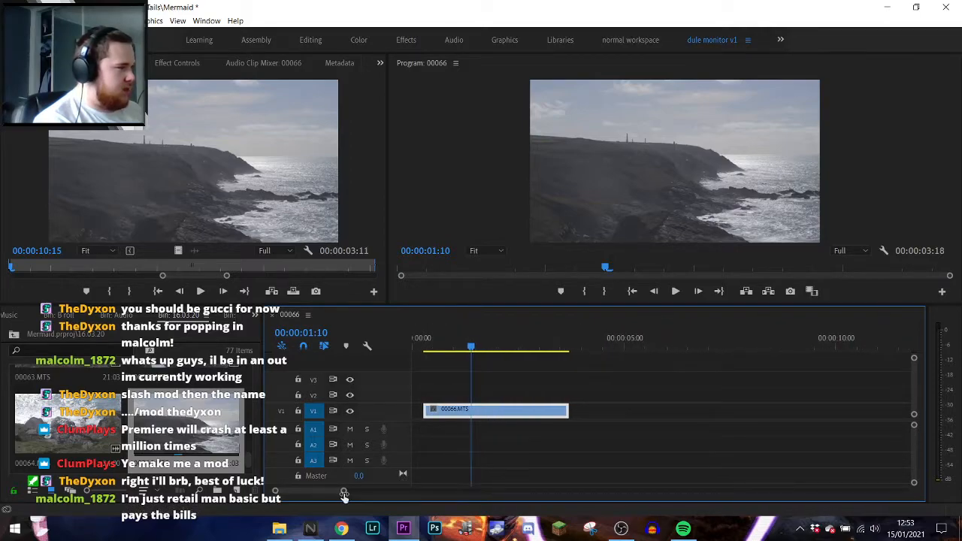
left_click_drag(518, 415, 466, 416)
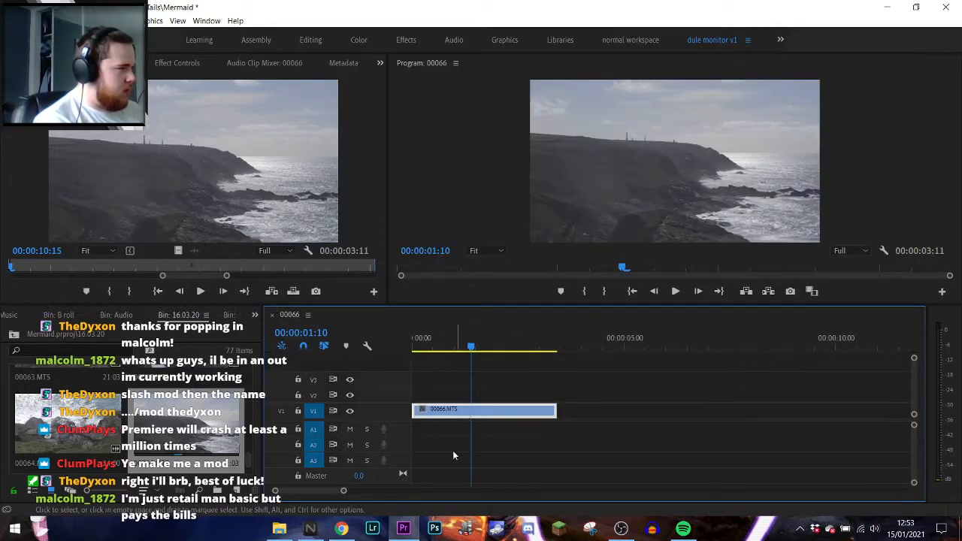
- Open 00059.MTS from the 16.03.20 bin in the source monitor and mark its in point at 00:00:18:01
left_click_drag(550, 344, 556, 351)
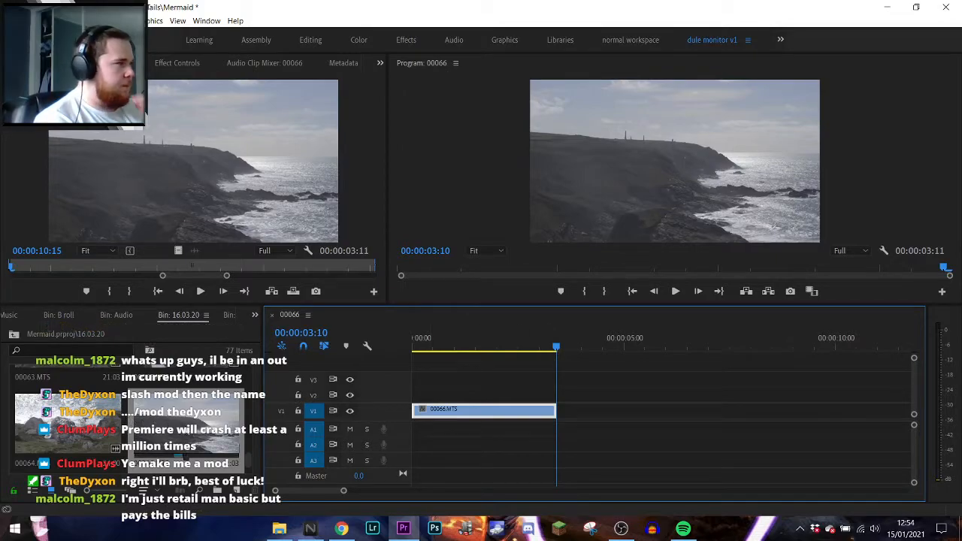
scroll(186, 430, "up", 3)
scroll(184, 431, "up", 2)
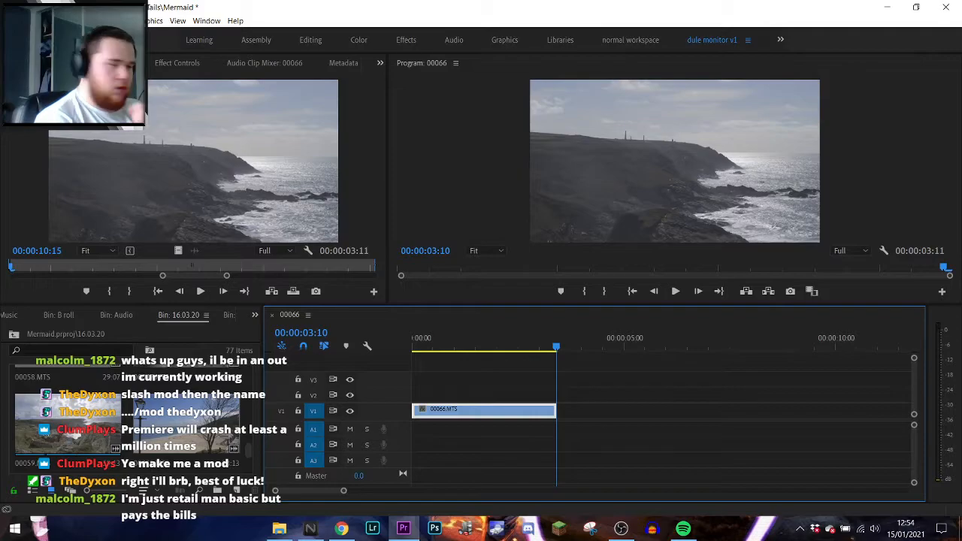
double_click(50, 431)
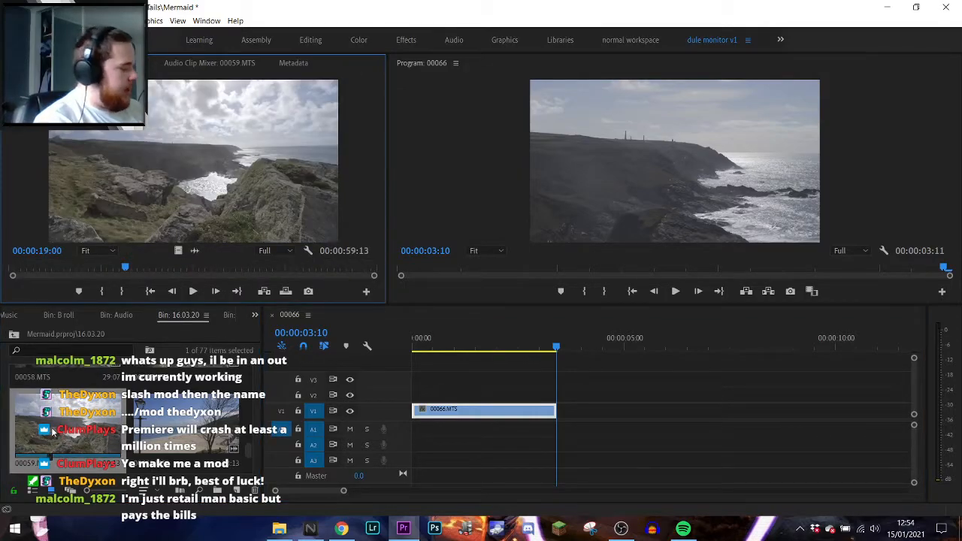
mouse_move(125, 268)
left_mouse_down()
mouse_move(64, 268)
mouse_move(196, 277)
mouse_move(217, 270)
mouse_move(118, 267)
left_mouse_up()
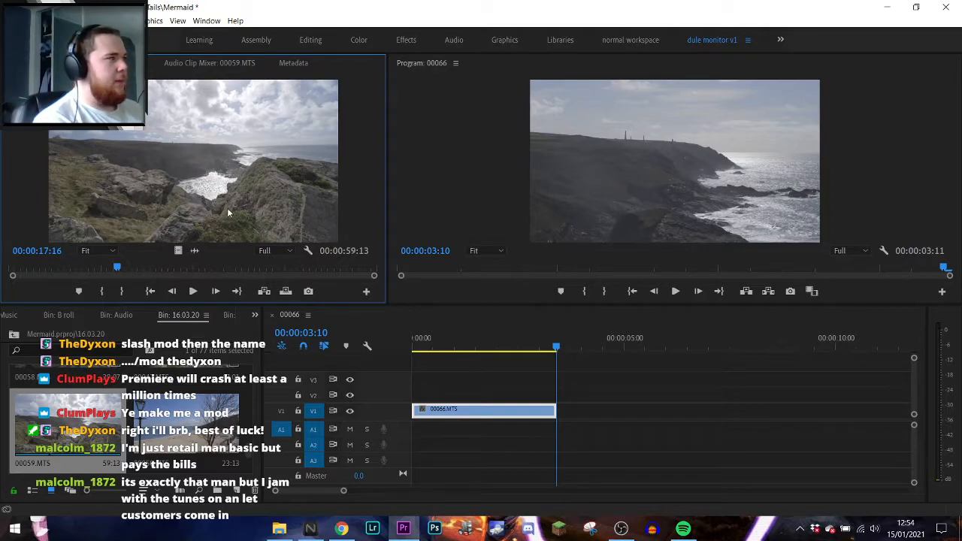
left_click_drag(118, 269, 119, 270)
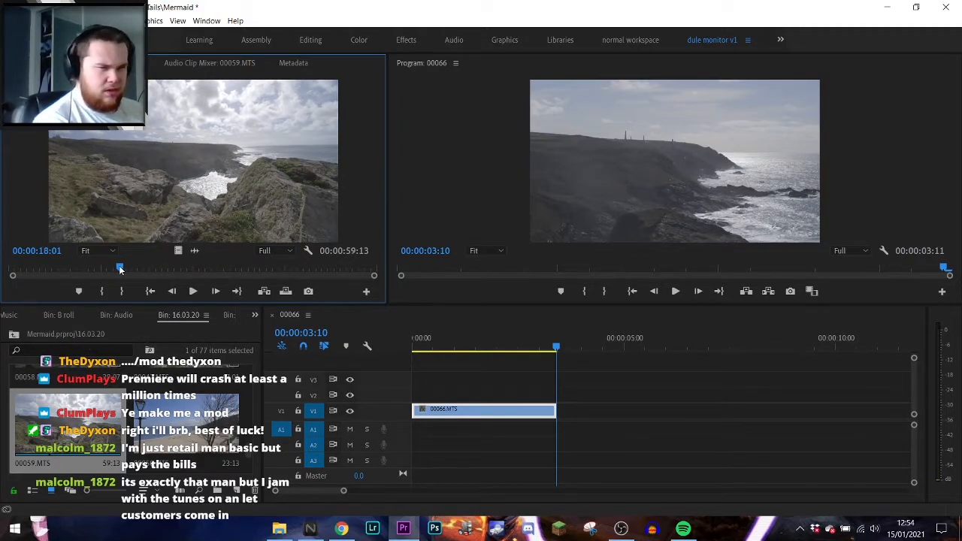
- Mark the out point of 00059.MTS at 00:00:23:24
left_click(140, 264)
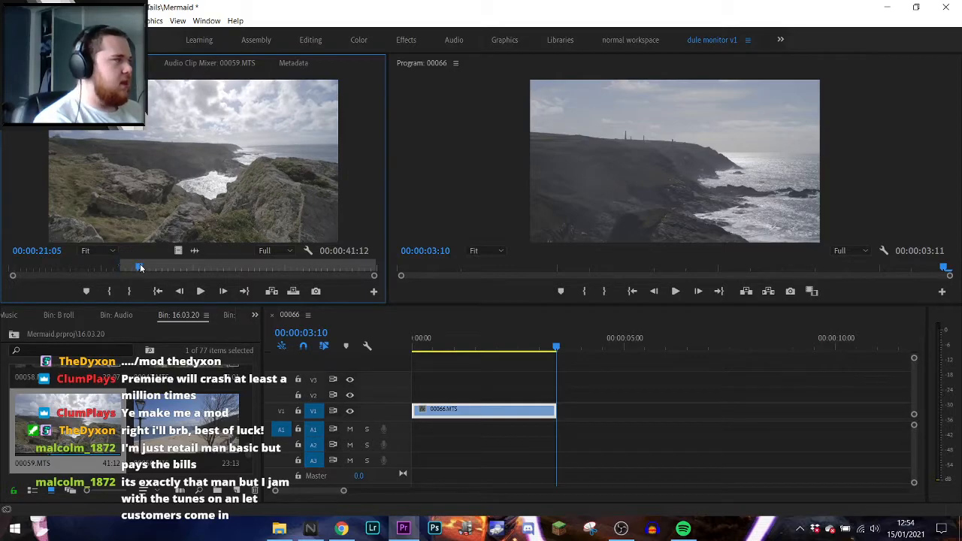
left_click(157, 267)
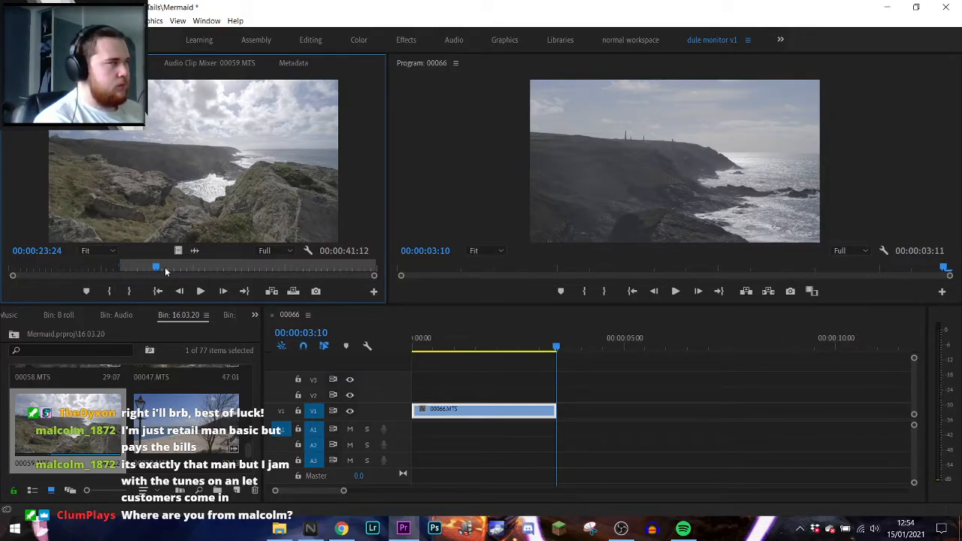
key("o")
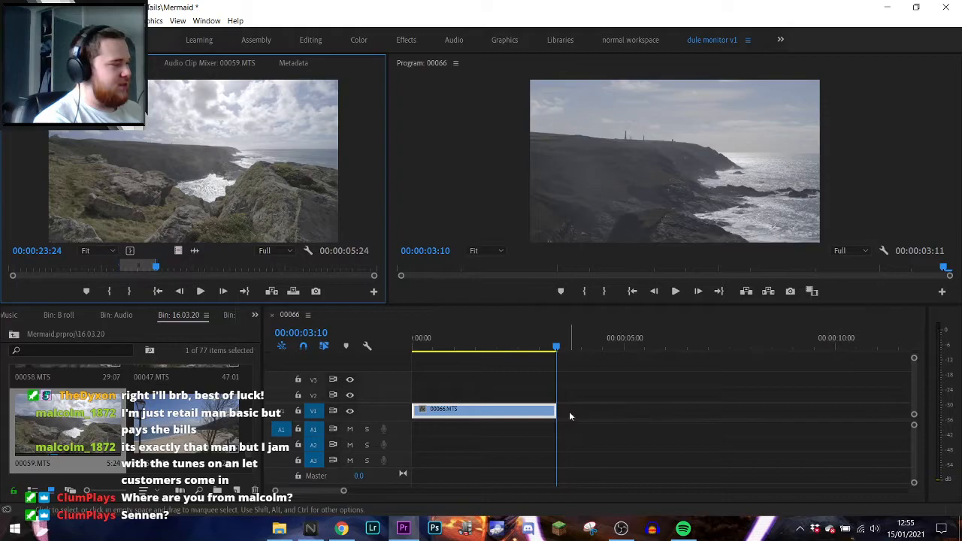
- Place only the video of 00059.MTS on V1 directly after 00066.MTS, at 00:00:03:11
left_click(568, 346)
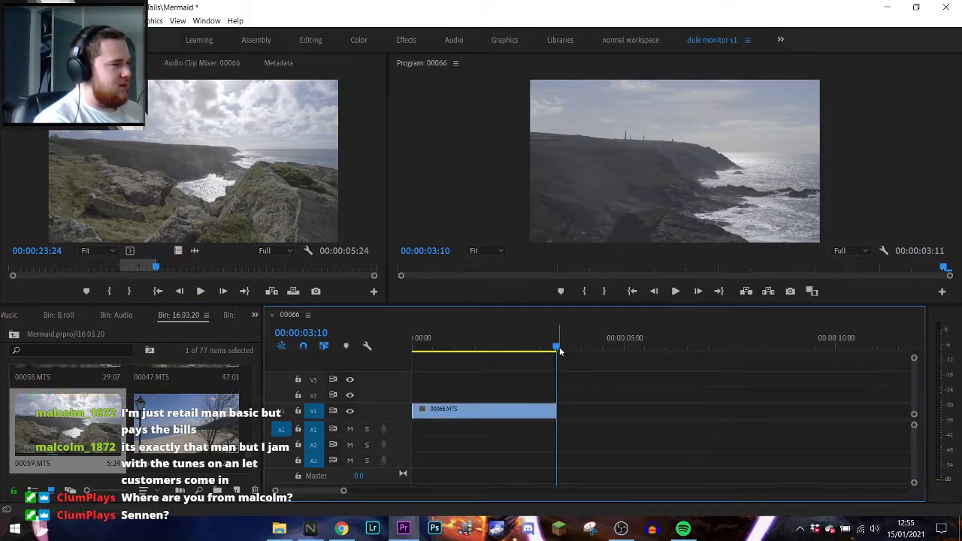
left_click(180, 250)
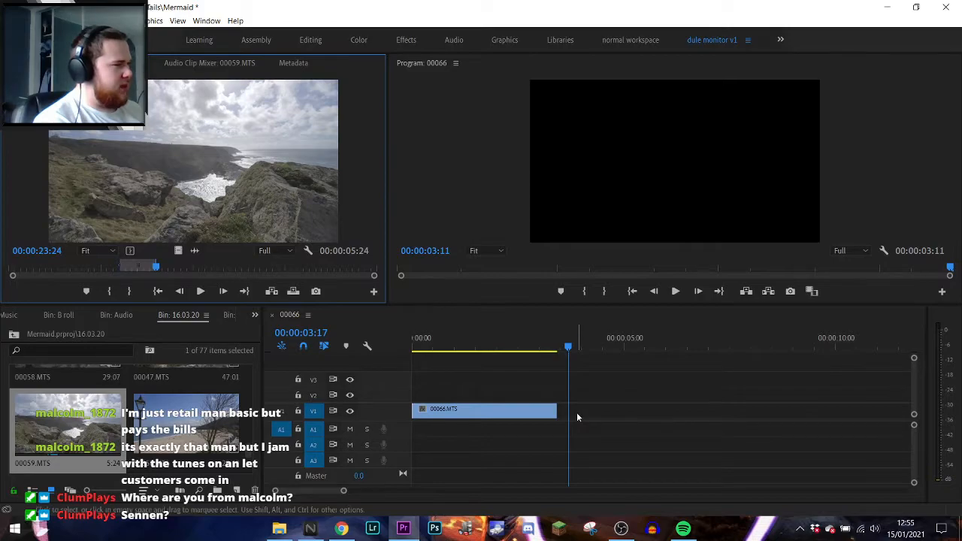
left_click_drag(568, 347, 558, 348)
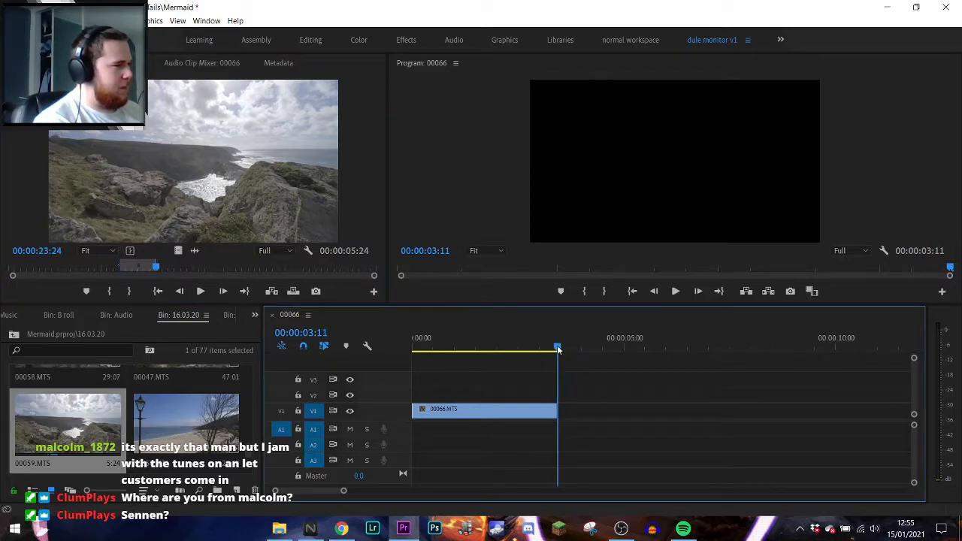
left_click(178, 251)
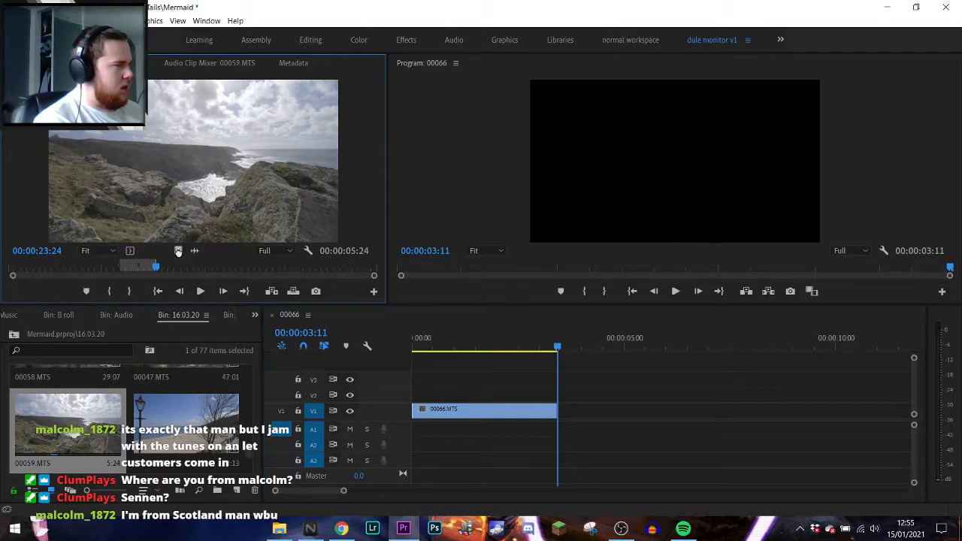
left_click(588, 417)
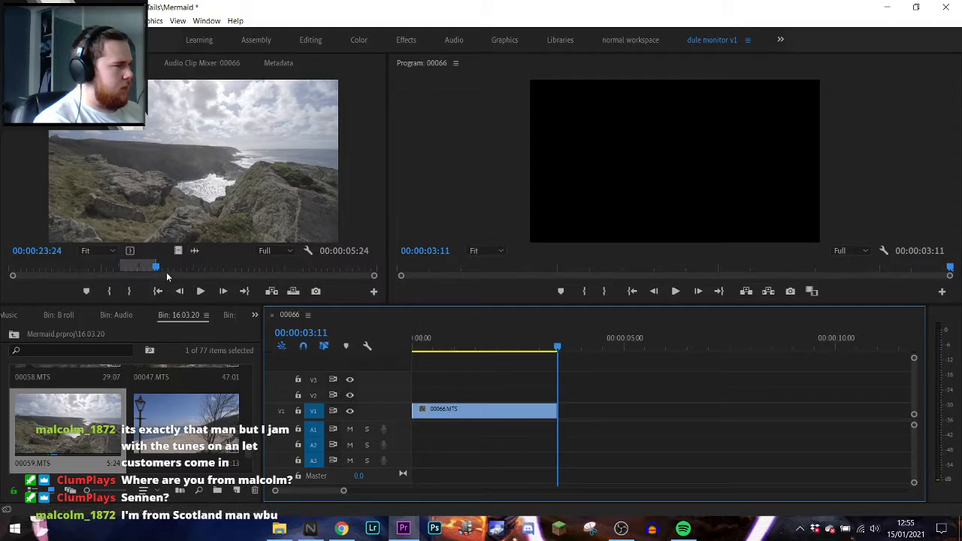
left_click(179, 252)
left_click_drag(521, 358, 570, 415)
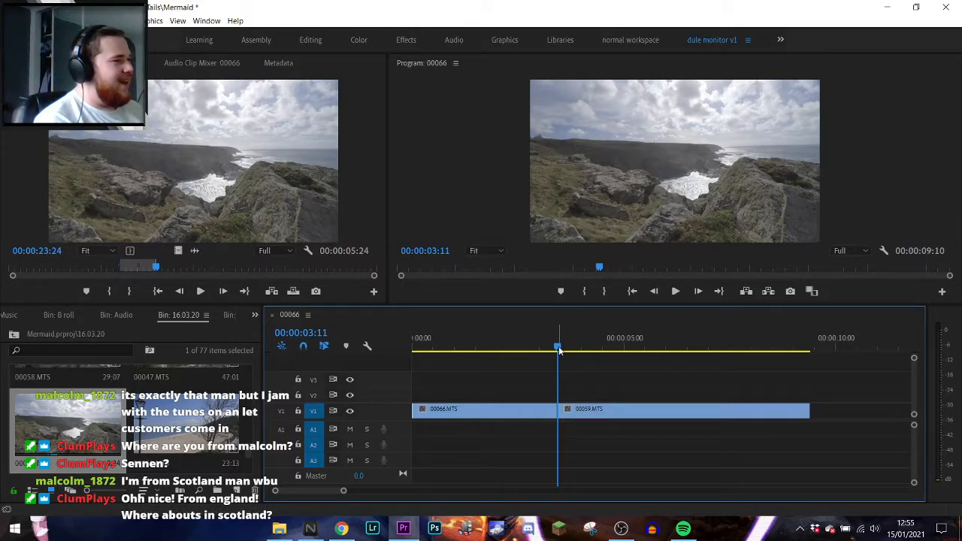
- Rearrange the clips on V2 with 00059.MTS first, trimmed to end at 00:00:03:03, and 00066.MTS directly after it
mouse_move(558, 351)
left_mouse_down()
mouse_move(615, 351)
mouse_move(540, 351)
mouse_move(627, 357)
mouse_move(545, 355)
left_mouse_up()
left_click_drag(611, 406, 719, 412)
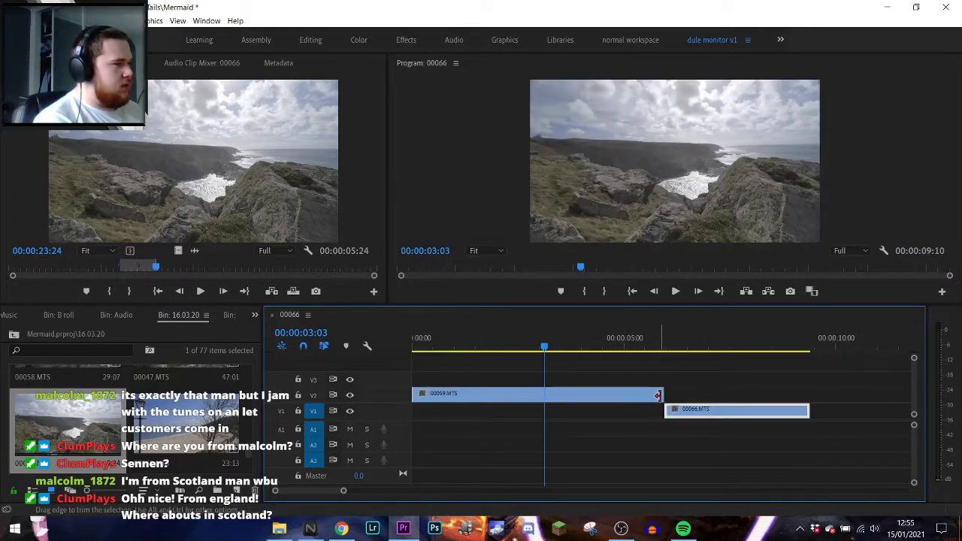
left_click_drag(614, 394, 538, 395)
left_click_drag(711, 413, 590, 401)
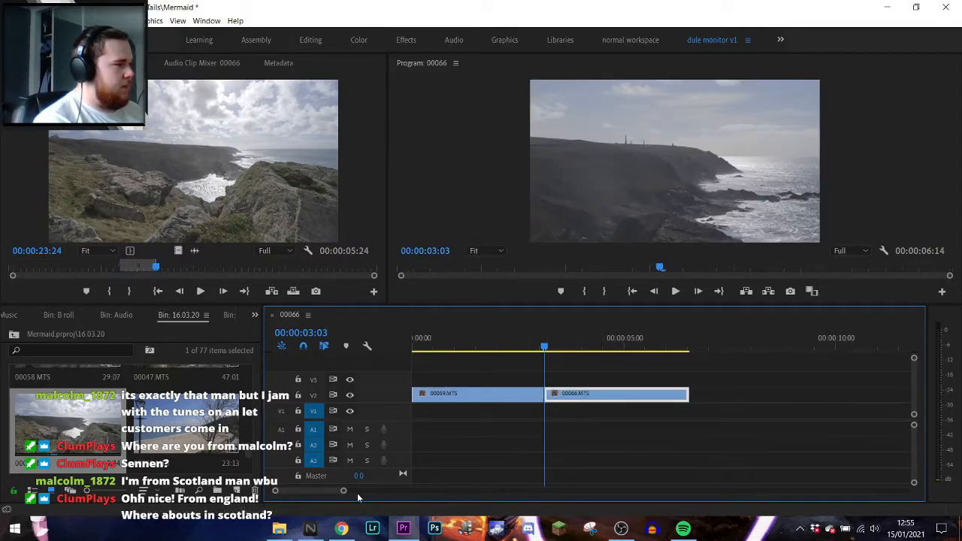
- Assign the Violet label color to both coastal clips on V2
left_click_drag(343, 491, 380, 491)
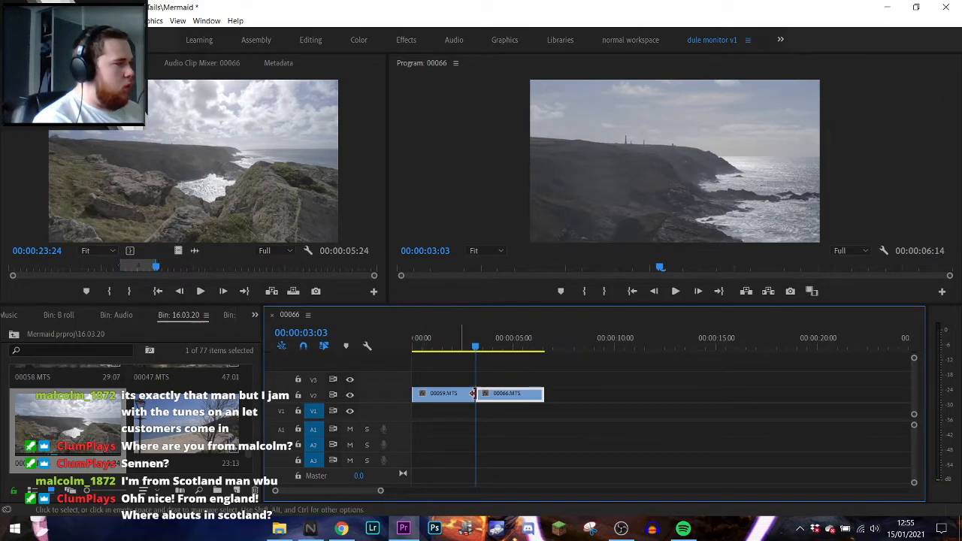
left_click(495, 412)
left_click_drag(448, 376, 509, 401)
right_click(507, 400)
mouse_move(673, 316)
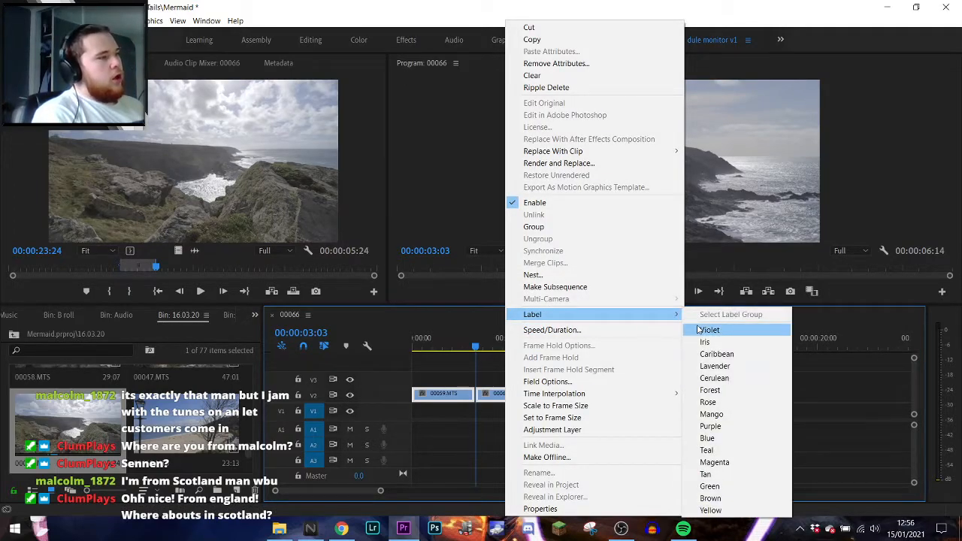
left_click(707, 331)
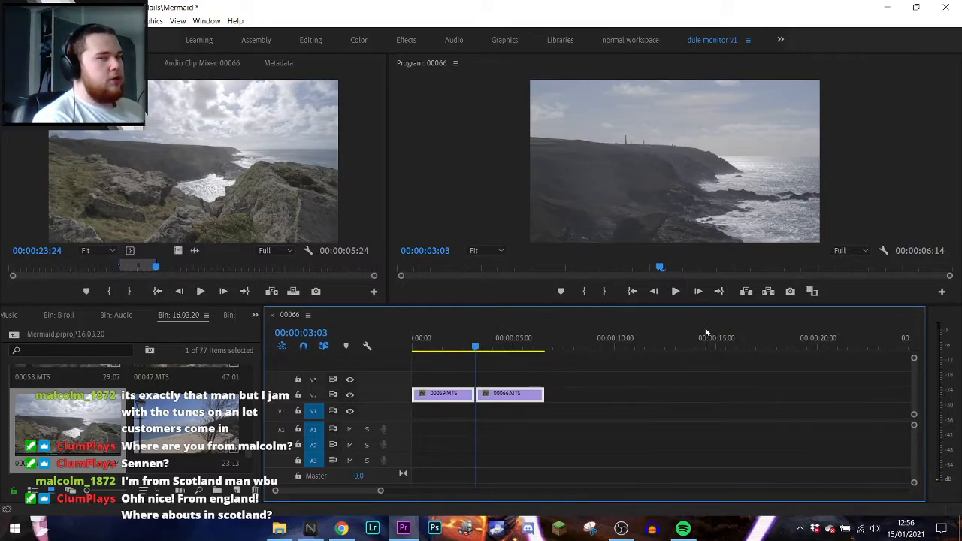
- Add a text box reading "Mermaid Tails" across the middle of the frame at 00:00:02:22
left_click(479, 375)
left_click_drag(475, 354, 470, 351)
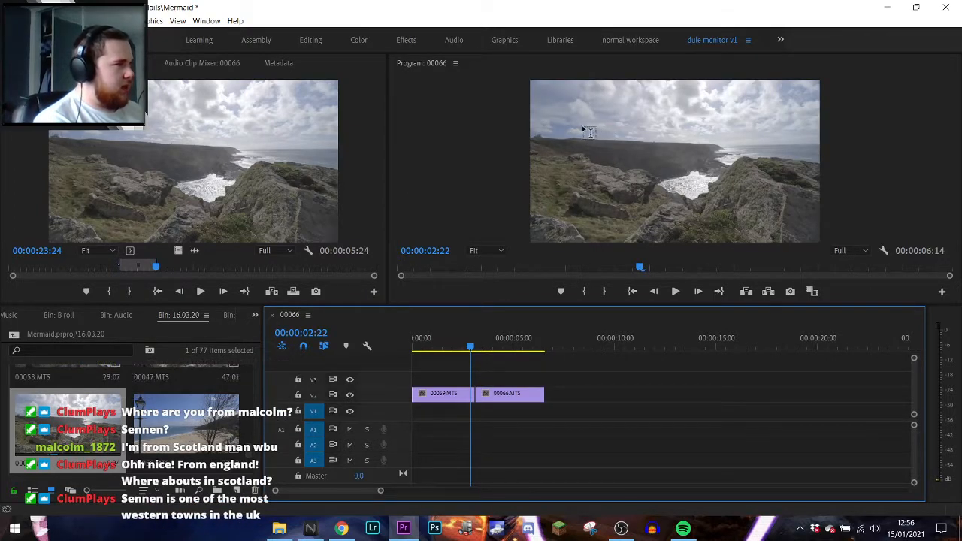
left_click_drag(552, 127, 794, 194)
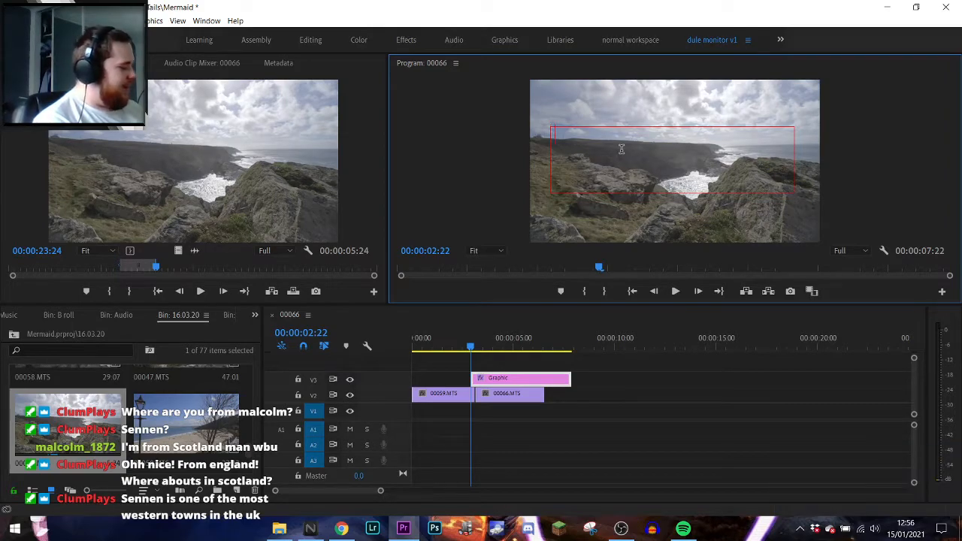
type("Mer")
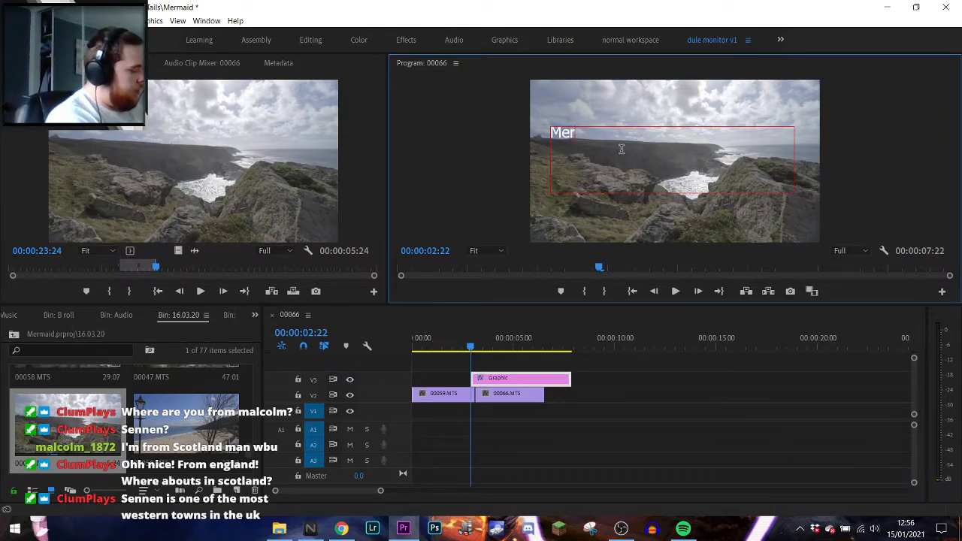
type("maid Is")
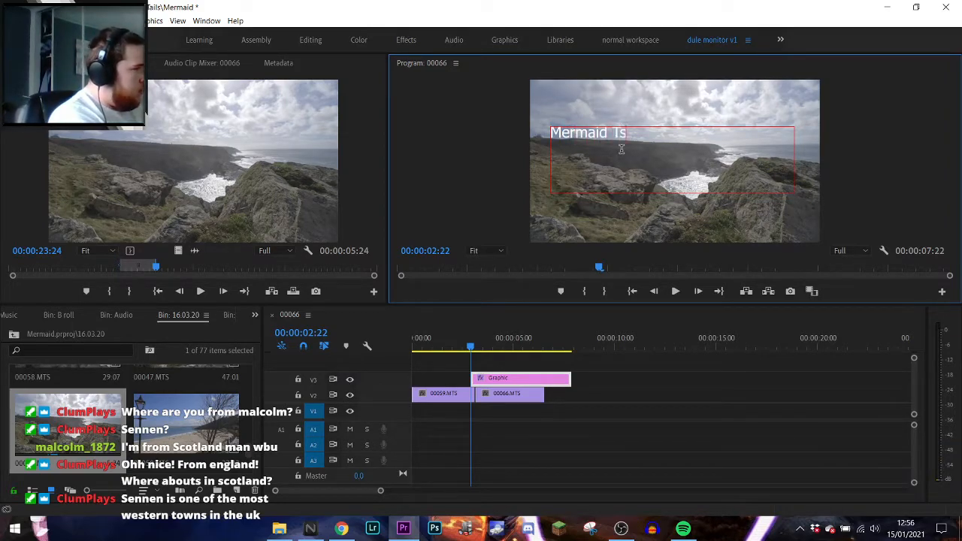
key("BackSpace")
key("BackSpace")
type("Tails")
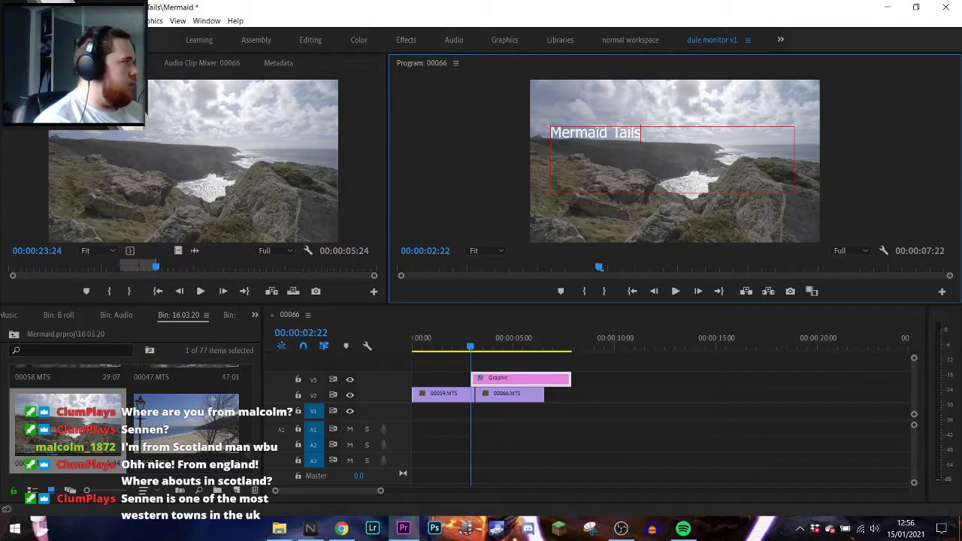
- Shorten the Mermaid Tails graphic on V3 and shift it so it spans the cut between 00059.MTS and 00066.MTS
left_click(105, 63)
scroll(134, 158, "down", 3)
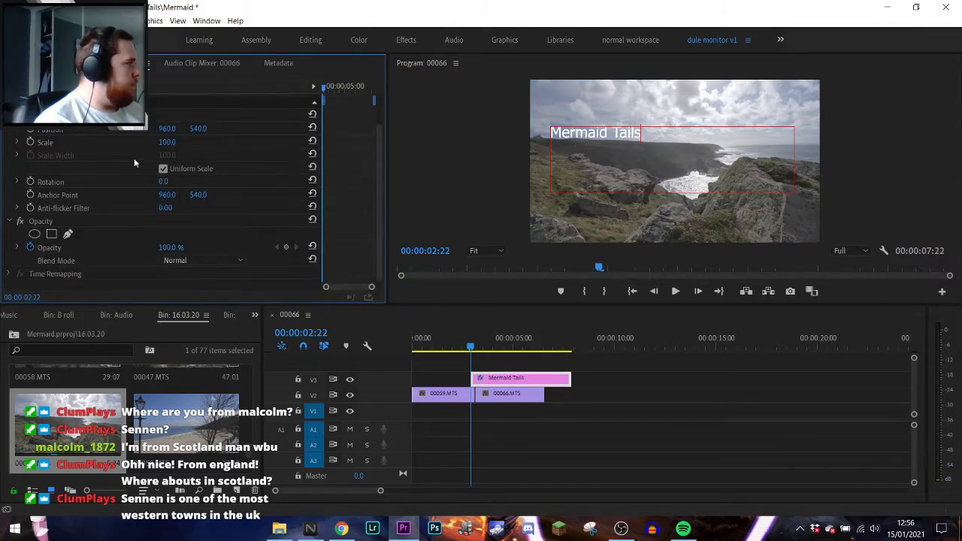
scroll(133, 158, "up", 3)
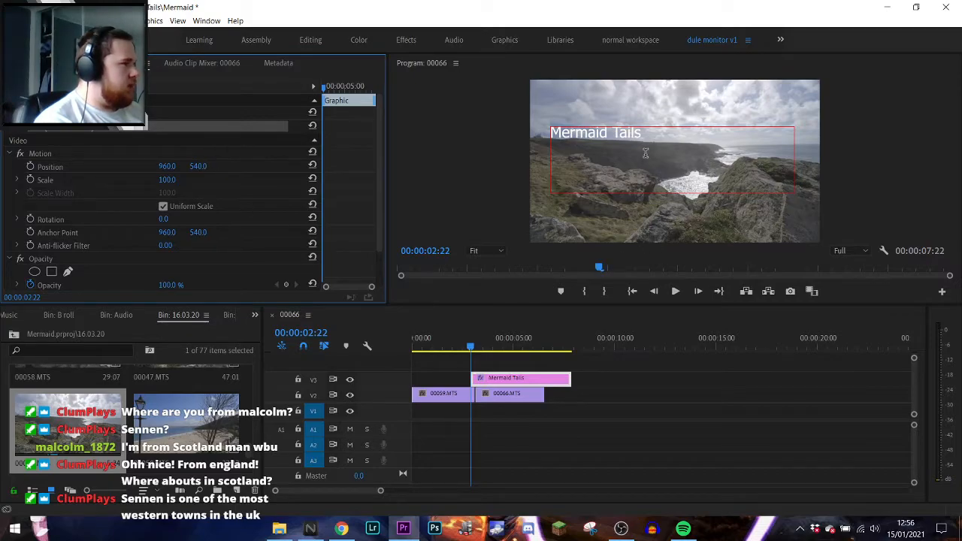
left_click_drag(570, 379, 499, 379)
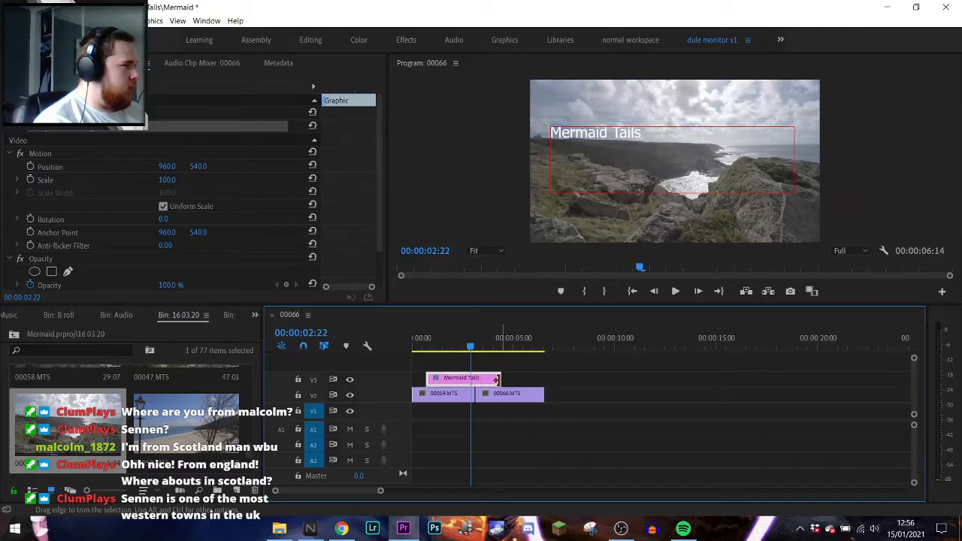
left_click(680, 120)
left_click(697, 114)
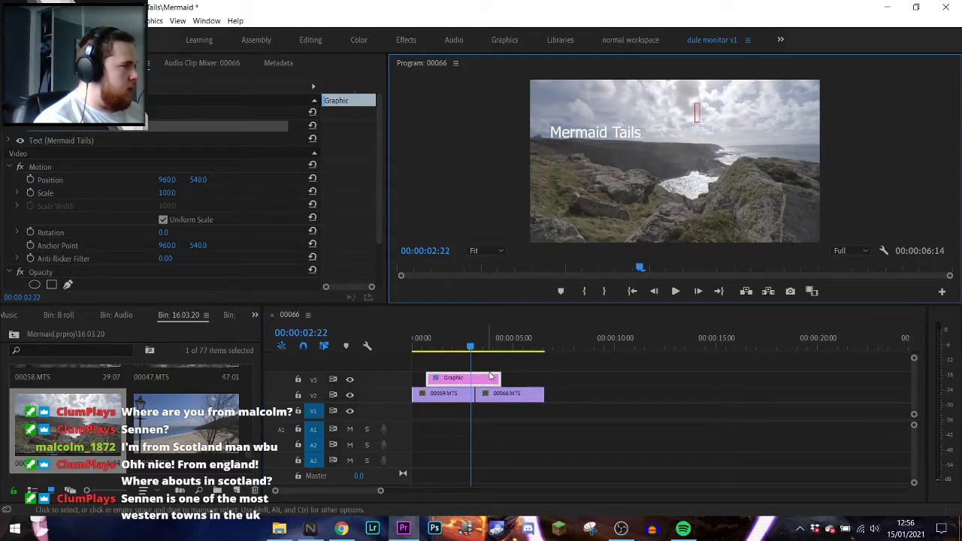
key("Escape")
left_click(543, 364)
- Reposition the Mermaid Tails graphic toward the center of the frame with its motion Position at 1497.0, 739.0
left_click(478, 379)
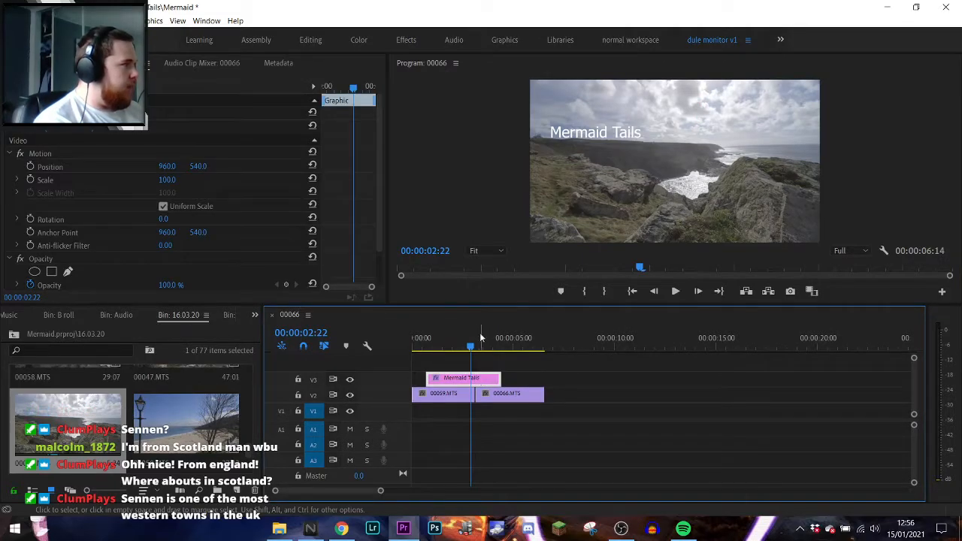
scroll(234, 223, "down", 1)
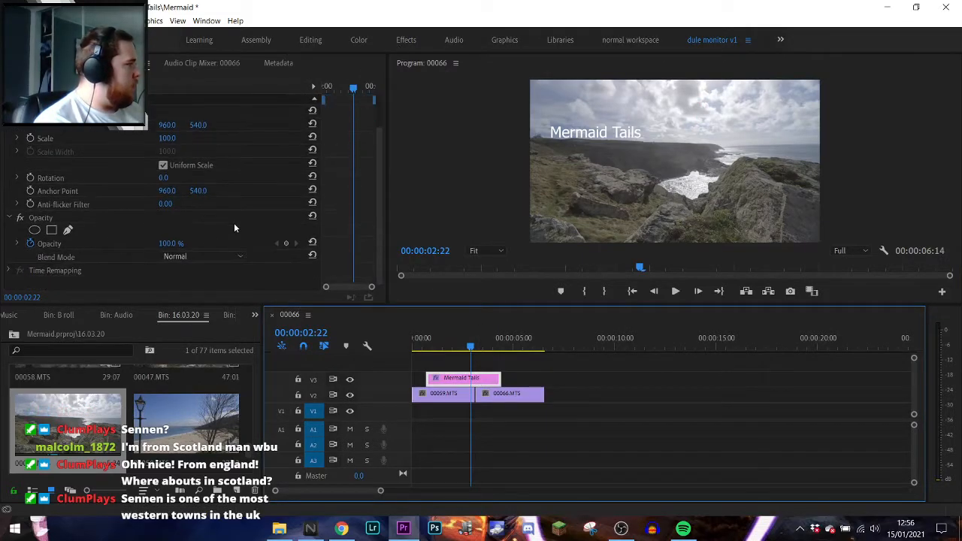
scroll(234, 222, "up", 1)
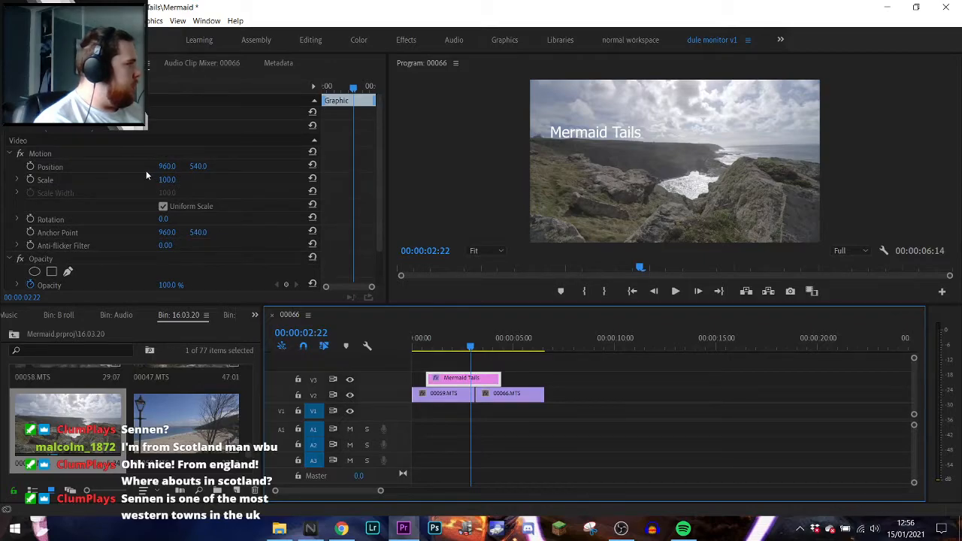
left_click_drag(167, 166, 349, 166)
left_click_drag(633, 133, 671, 162)
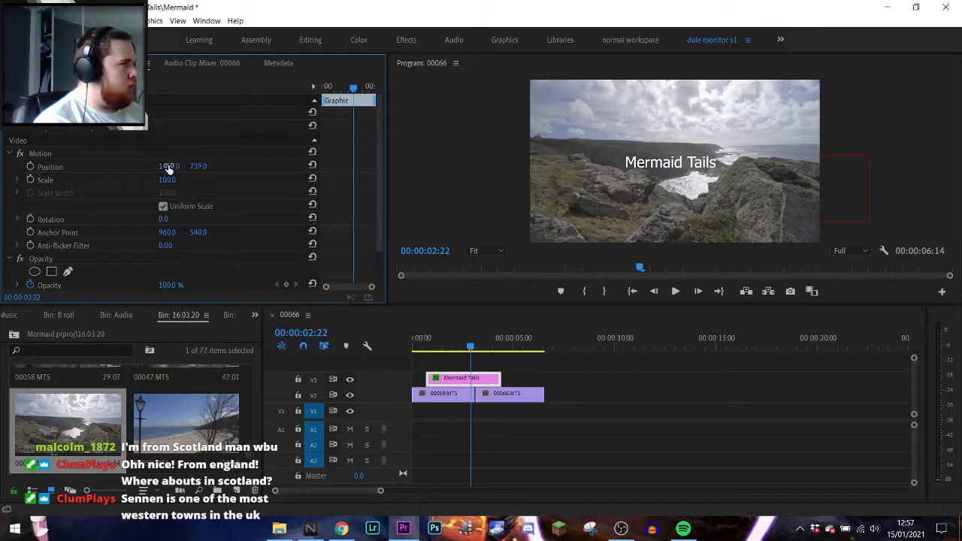
left_click_drag(168, 166, 199, 166)
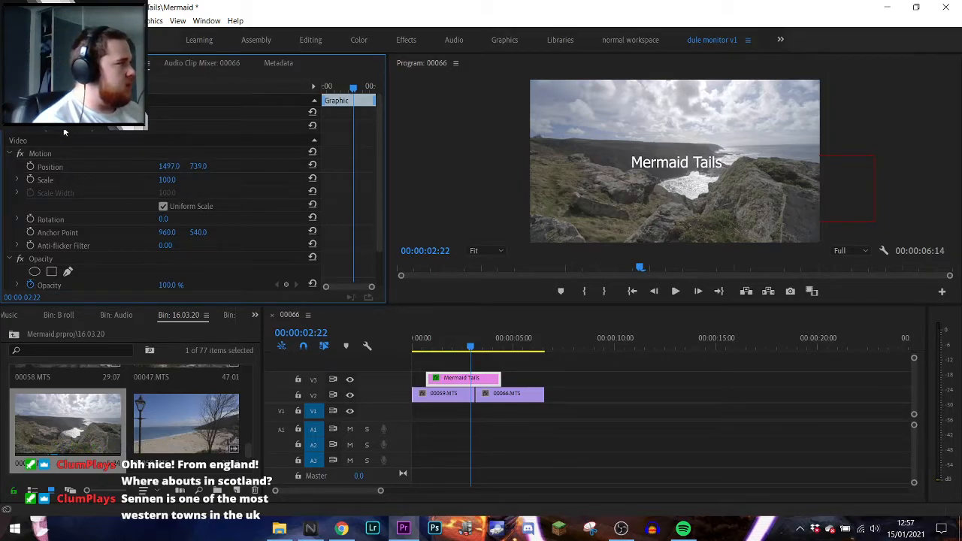
- Switch to the Effects workspace
scroll(141, 207, "down", 1)
scroll(142, 207, "up", 1)
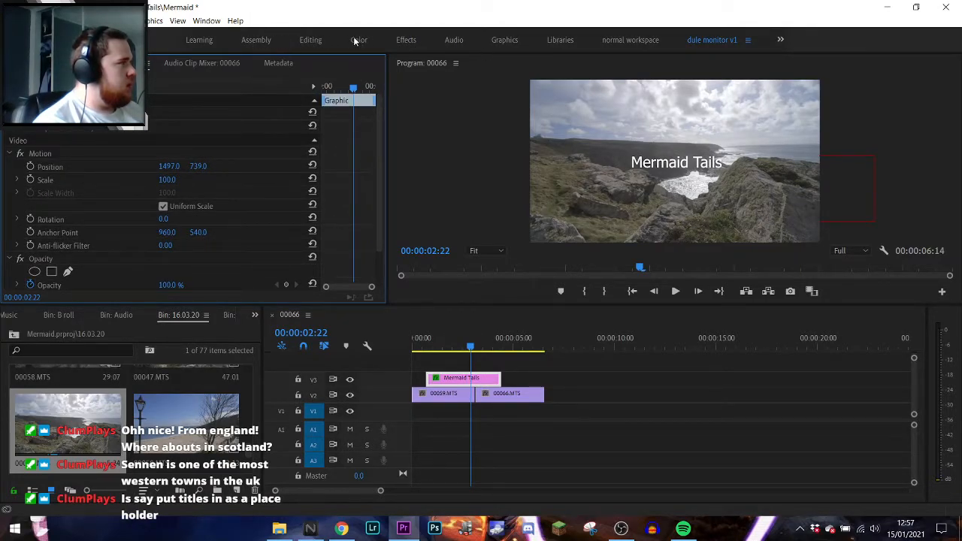
left_click(407, 40)
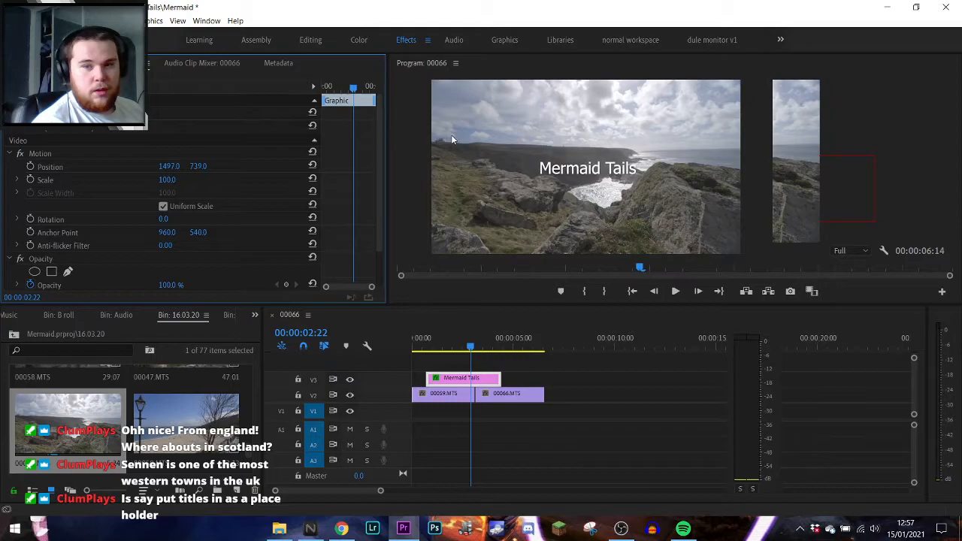
key("alt+Tab")
key("alt+Tab")
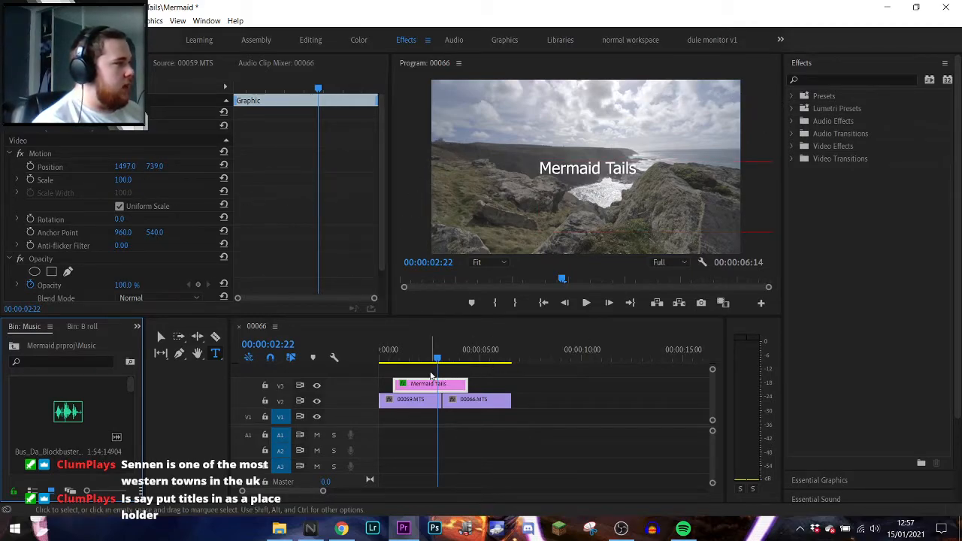
right_click(432, 383)
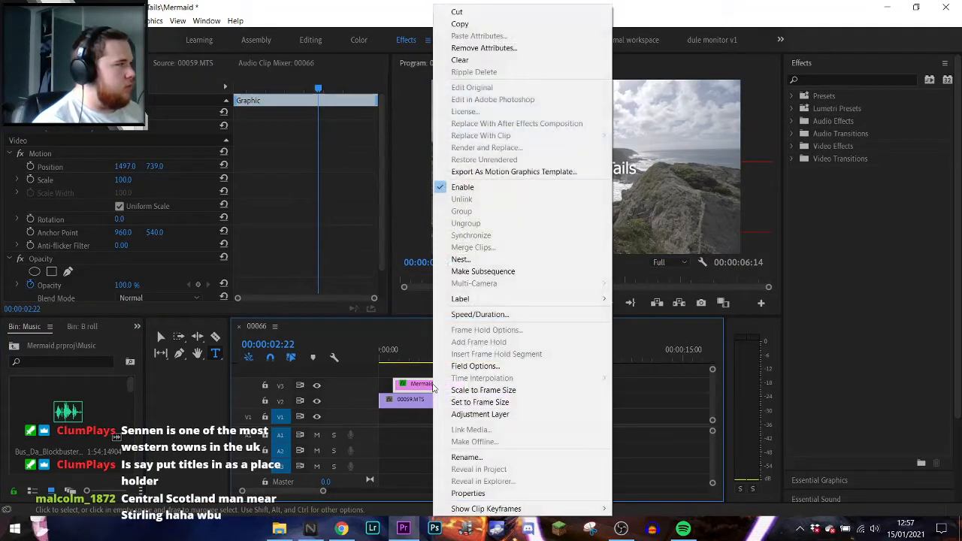
left_click(392, 267)
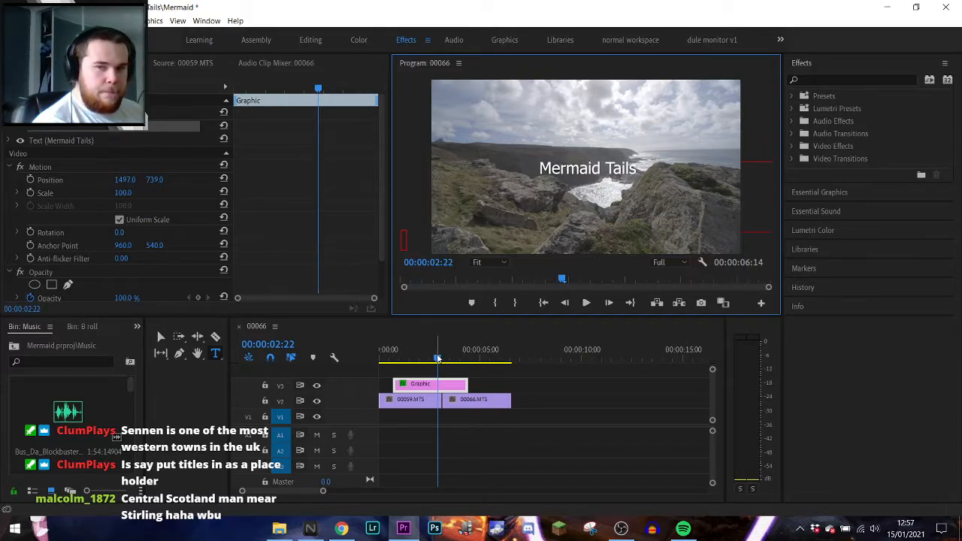
left_click_drag(438, 361, 432, 359)
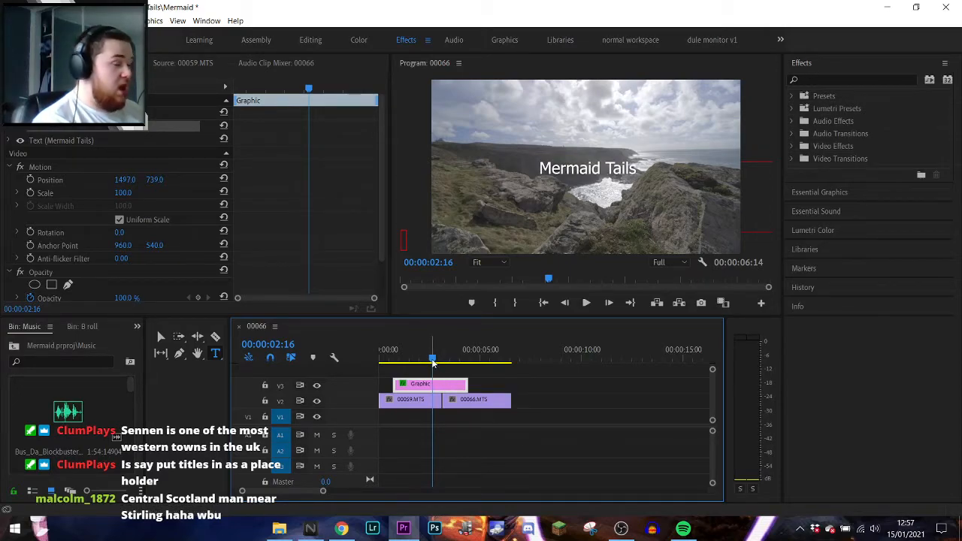
left_click_drag(433, 362, 434, 362)
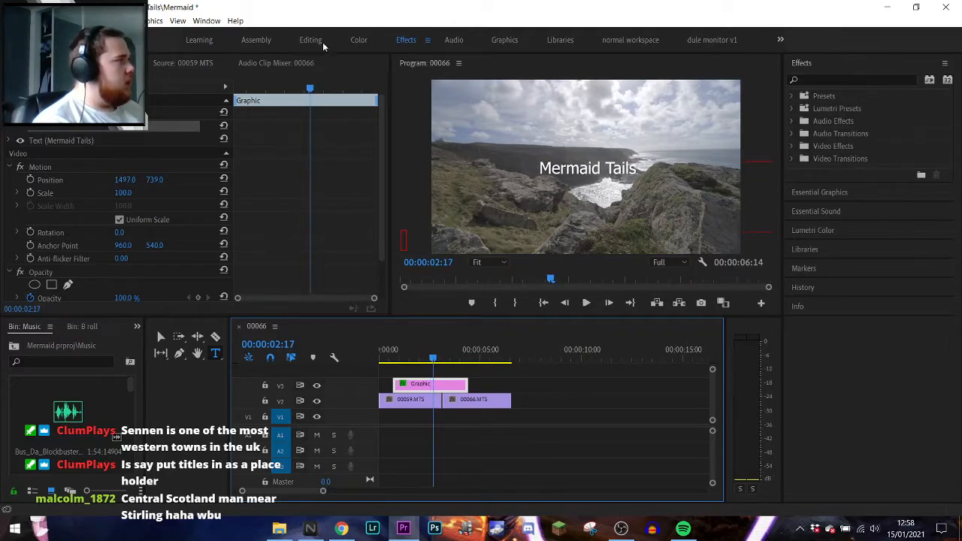
- Switch to the Graphics workspace and show the title graphic's layers and text properties for editing
left_click(499, 44)
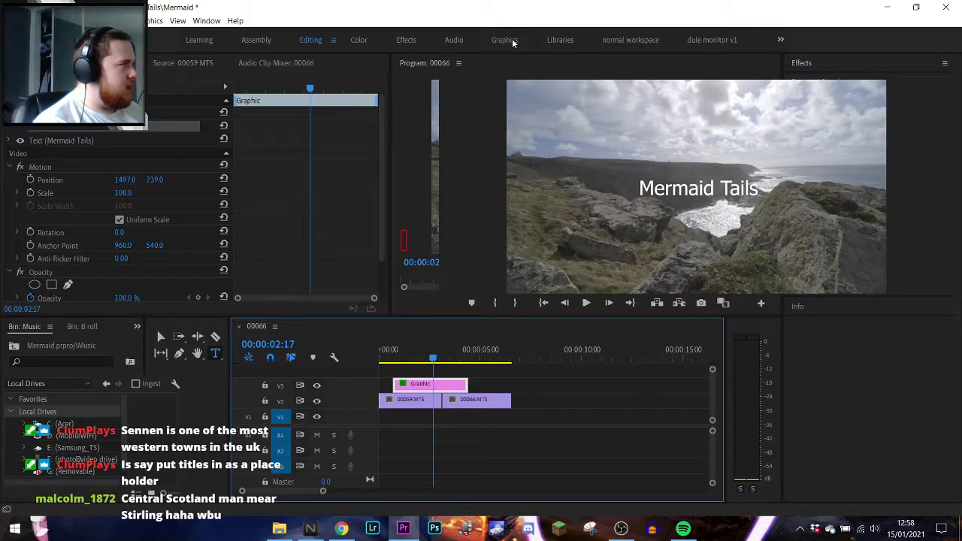
left_click(512, 43)
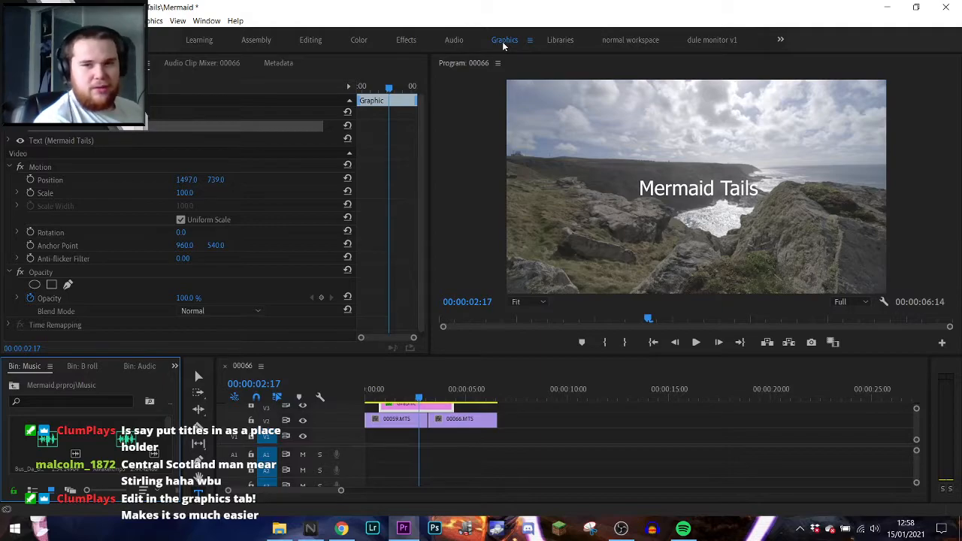
left_click(503, 46)
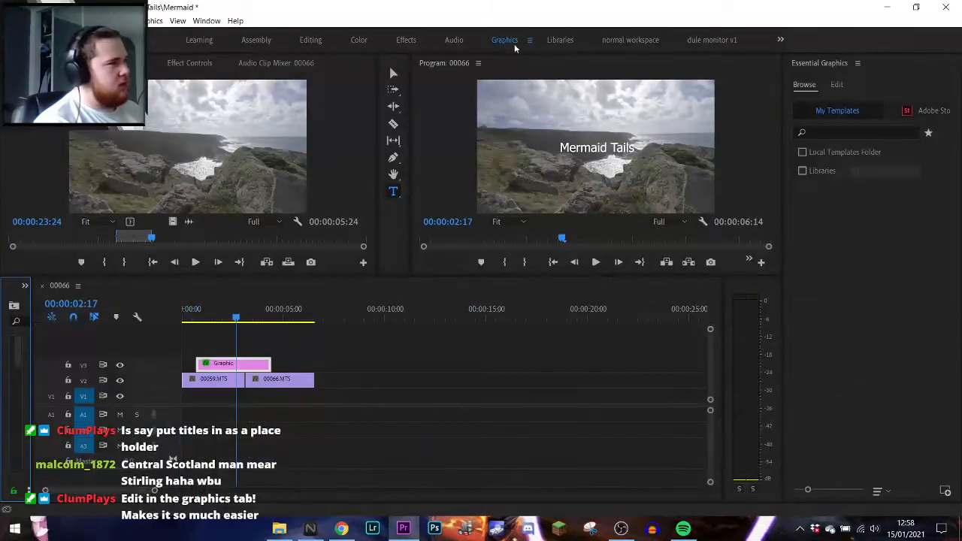
left_click(836, 87)
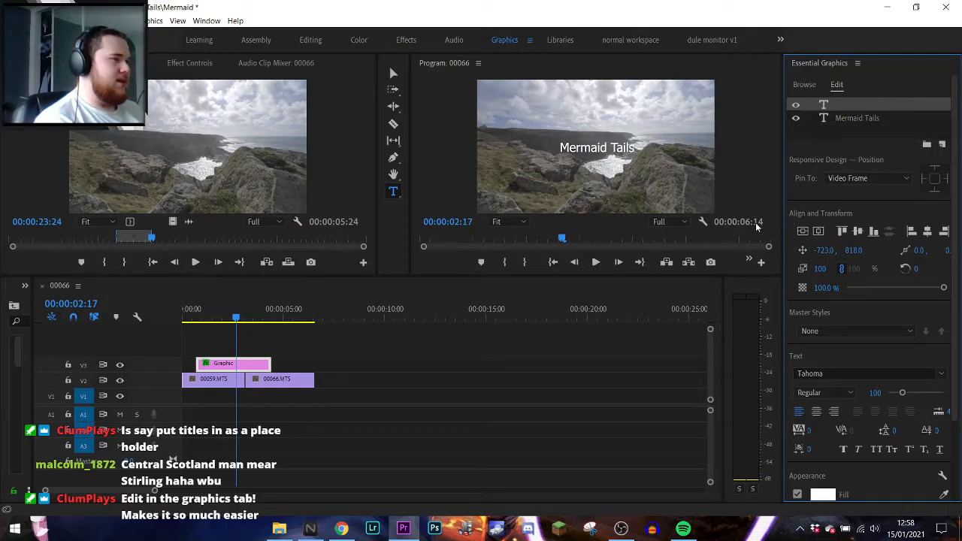
- Select the Mermaid Tails text layer and change its font to Ode Semilight
left_click(571, 151)
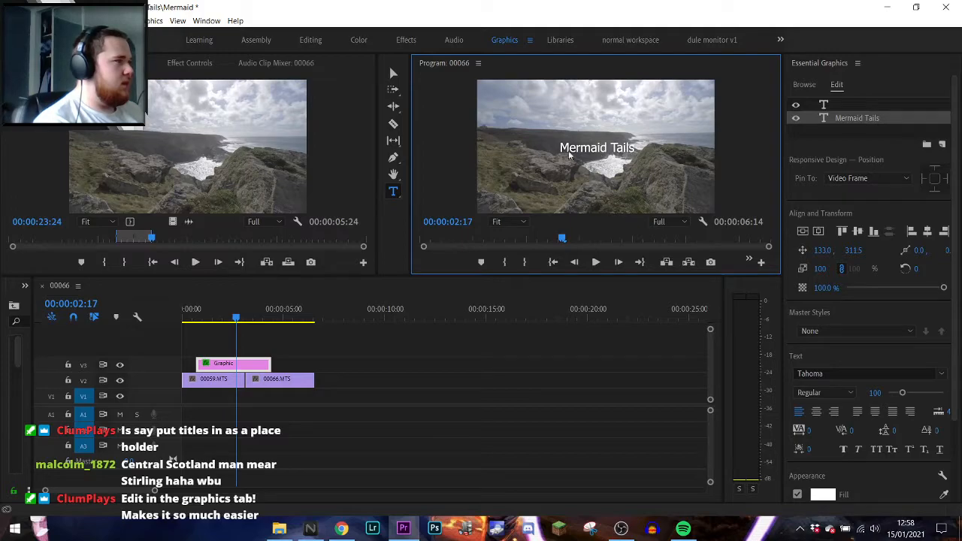
scroll(856, 344, "down", 1)
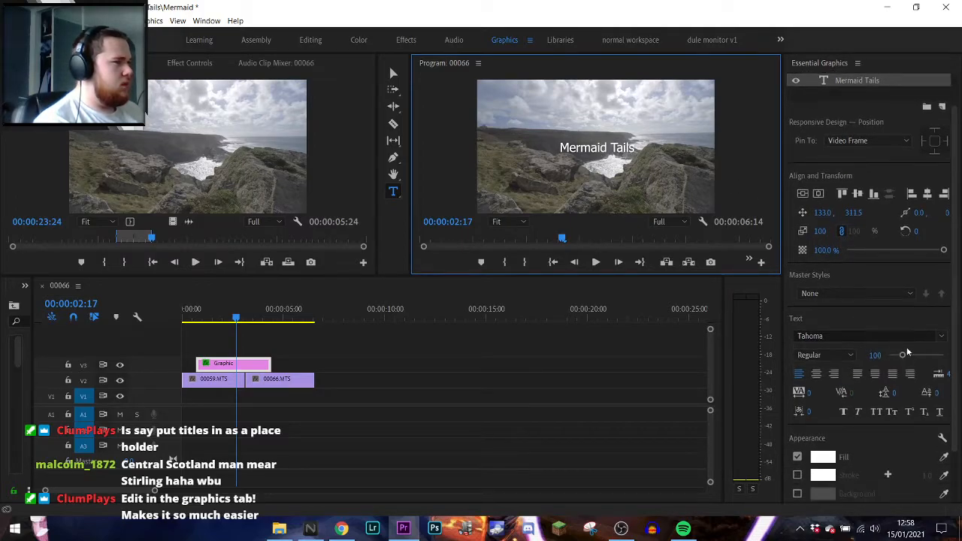
left_click(858, 335)
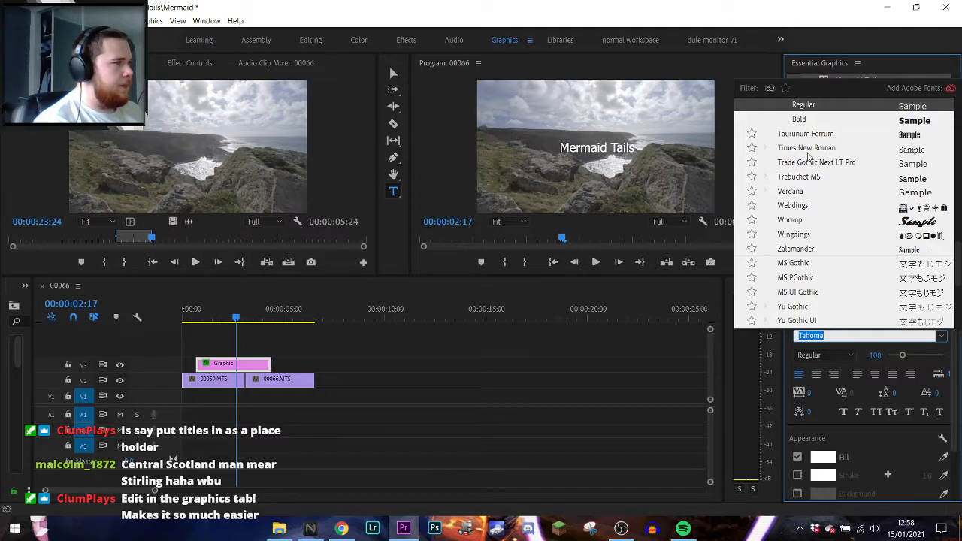
scroll(825, 253, "down", 5)
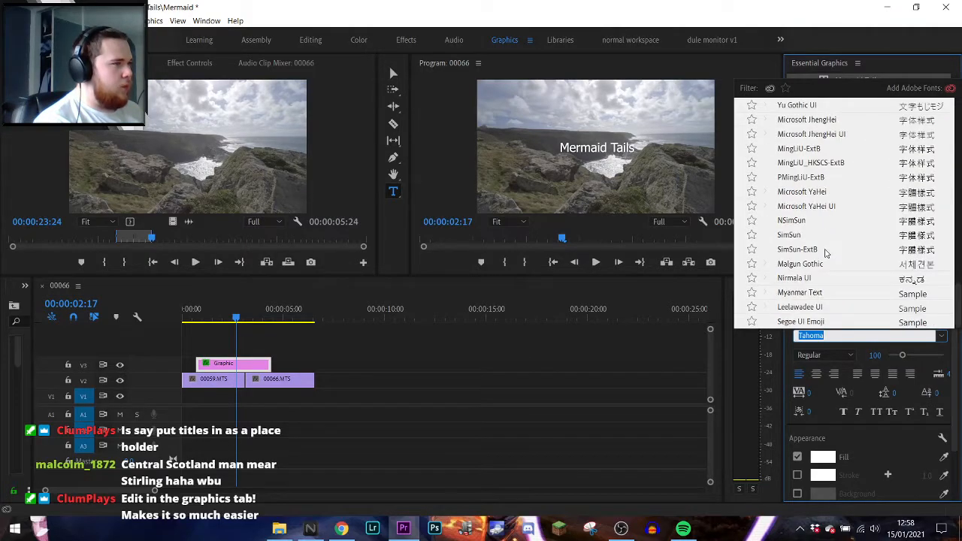
scroll(825, 253, "up", 6)
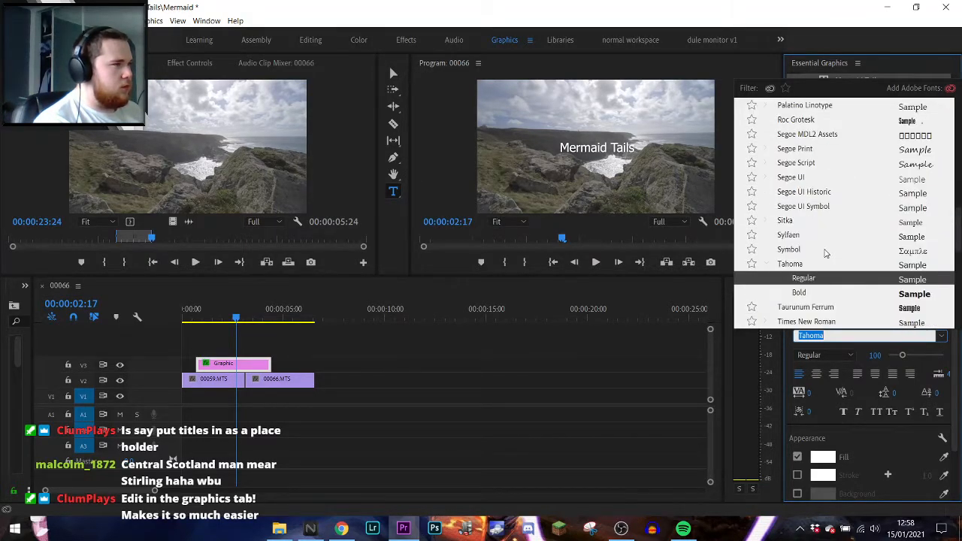
scroll(823, 275, "up", 10)
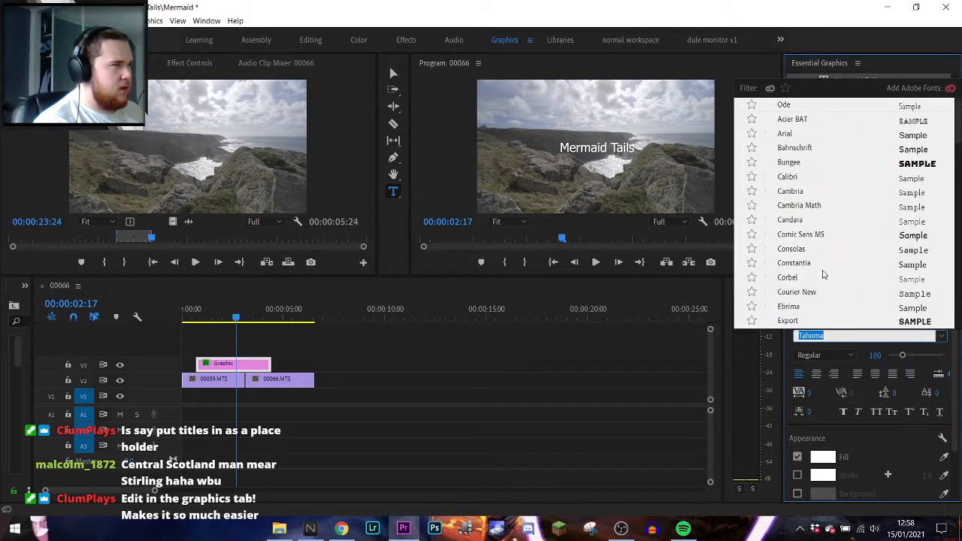
left_click(794, 106)
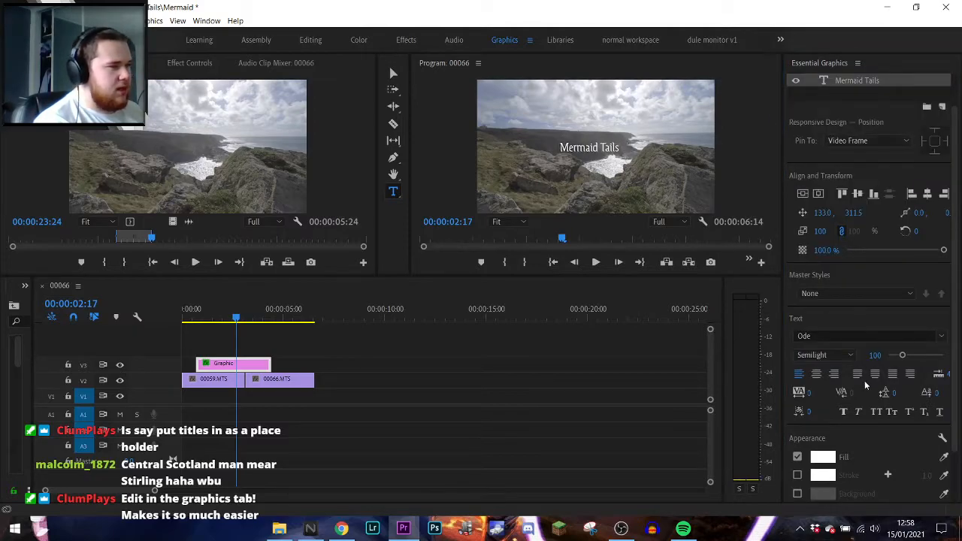
scroll(866, 385, "down", 3)
scroll(865, 385, "up", 5)
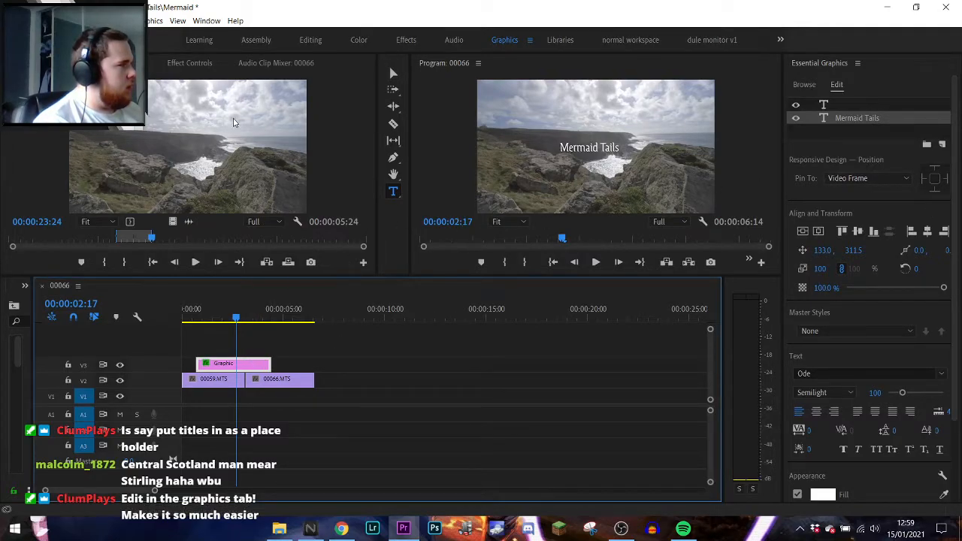
- Scale the title graphic's motion to 190.0 and recenter it with Position at 2087.0, 885.0
left_click(180, 63)
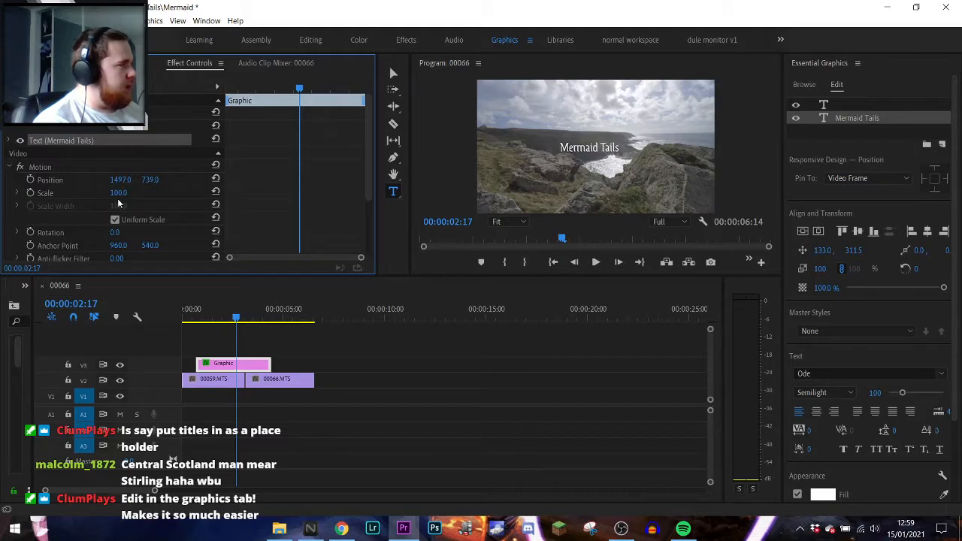
left_click_drag(119, 193, 179, 181)
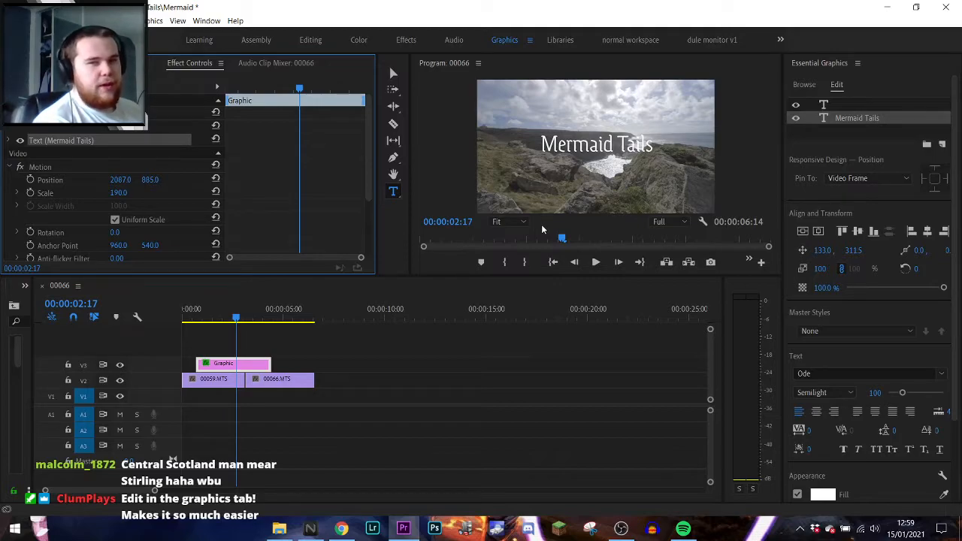
- Switch back to the Editing workspace and enlarge the timeline area so the video and audio tracks fit
left_click(316, 41)
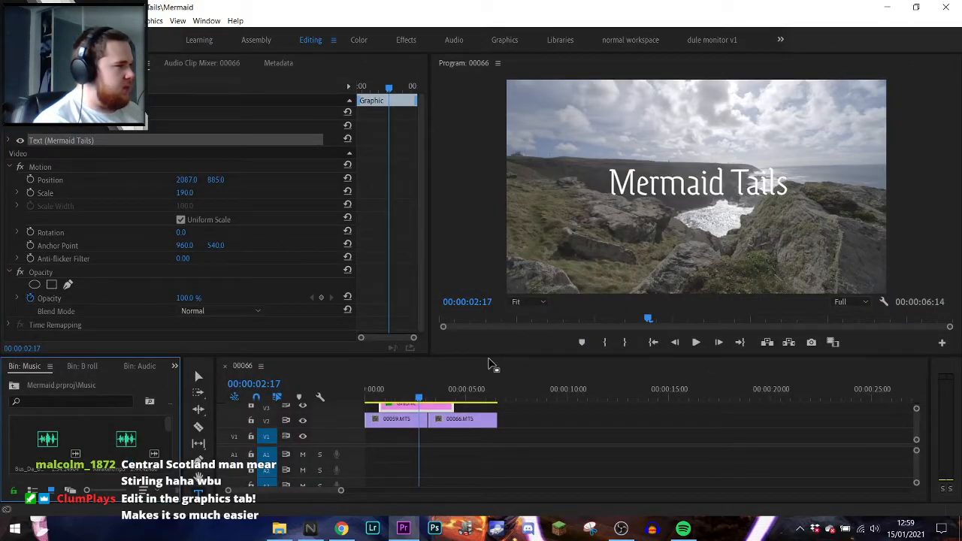
left_click_drag(493, 356, 498, 299)
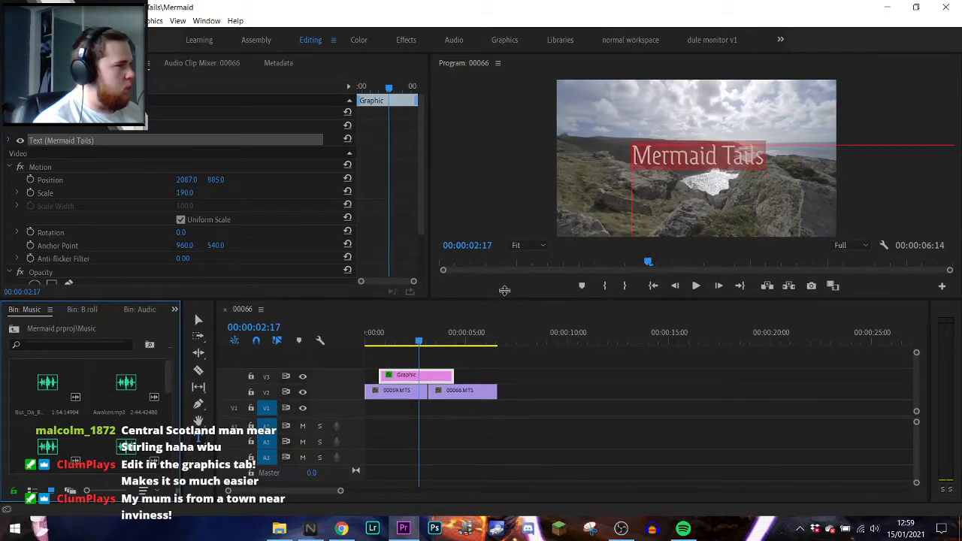
left_click_drag(504, 291, 506, 272)
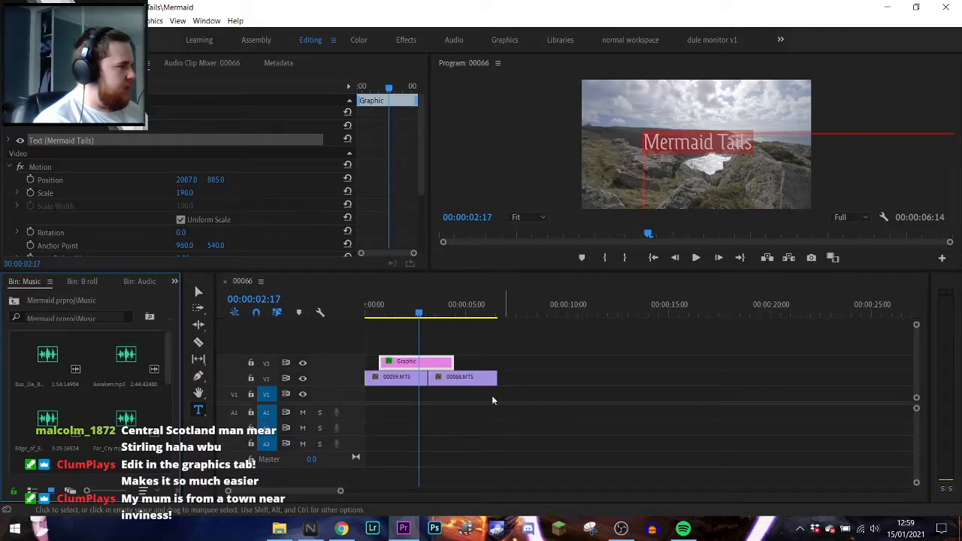
- Move the title graphic about half a second forward along V3, over the cut between 00059.MTS and 00066.MTS
left_click(400, 314)
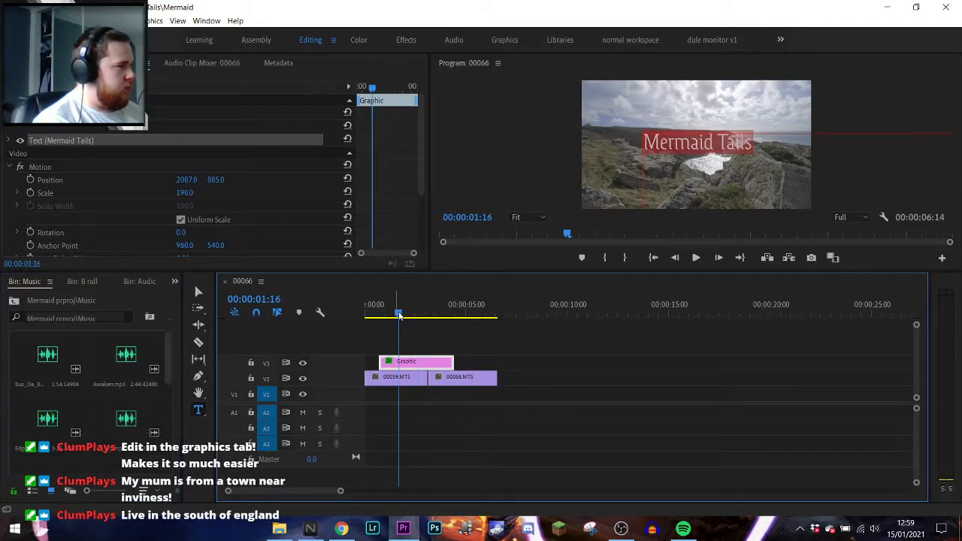
left_click(381, 316)
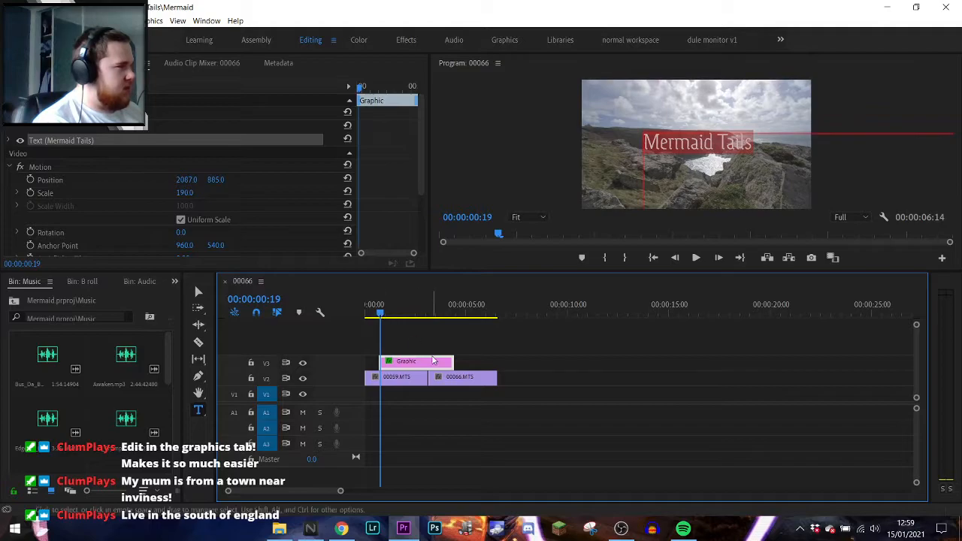
left_click_drag(429, 365, 440, 365)
left_click_drag(381, 315, 398, 316)
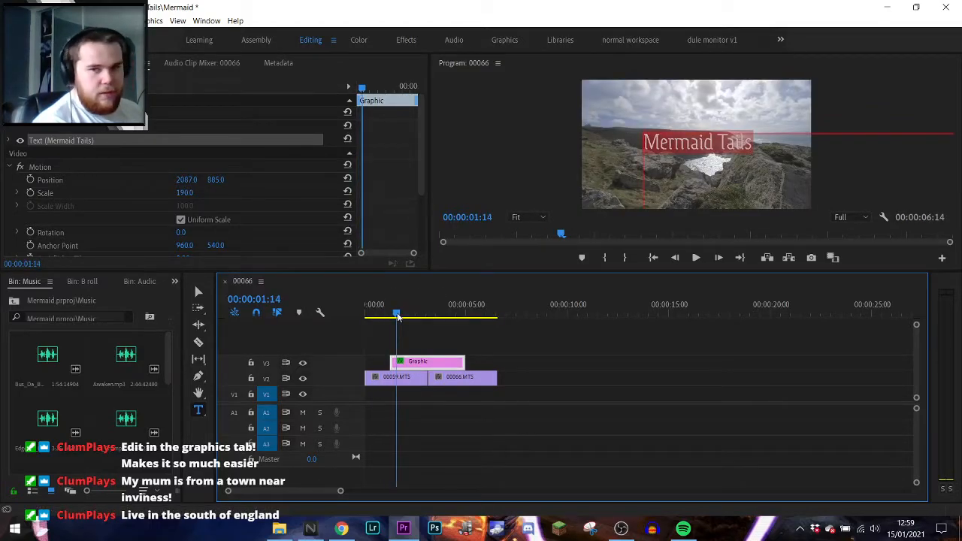
left_click(559, 324)
- Try the Blue label color on the title graphic on V3
right_click(456, 363)
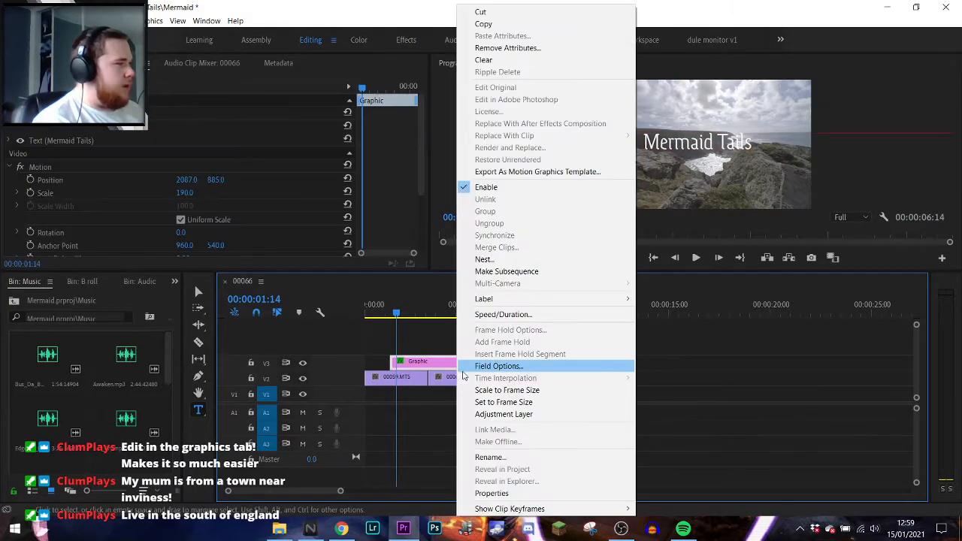
mouse_move(621, 300)
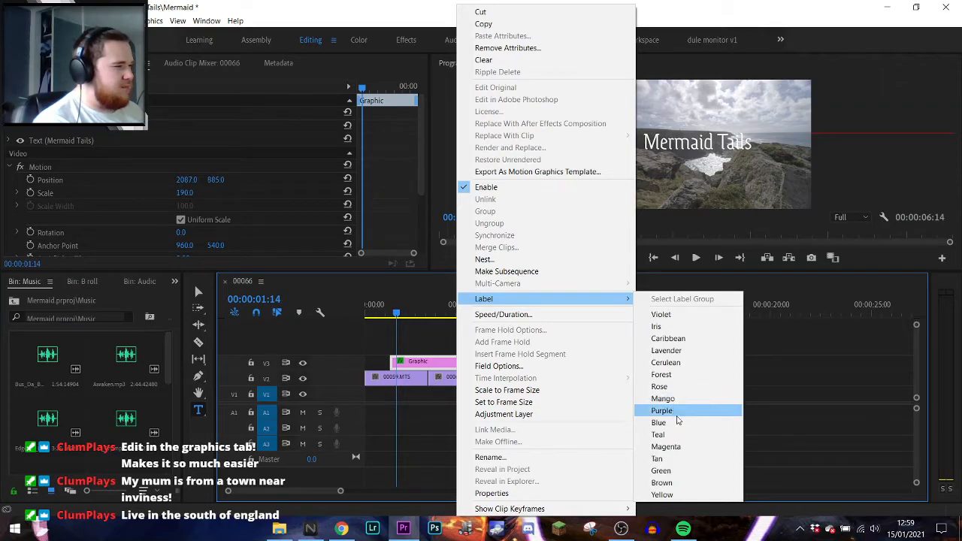
left_click(666, 422)
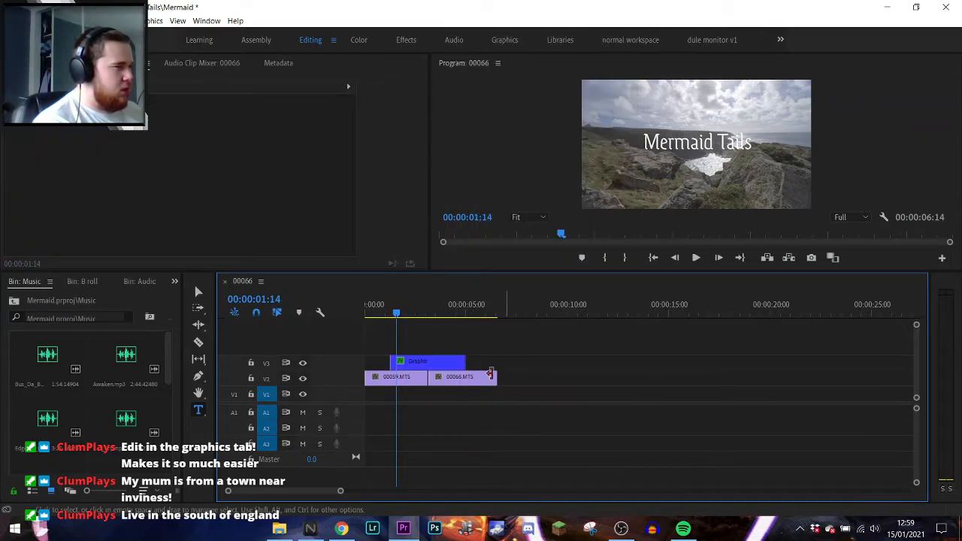
- Set the title graphic's label color to Yellow and trim its end back to just past the start of 00066.MTS
right_click(436, 361)
mouse_move(579, 298)
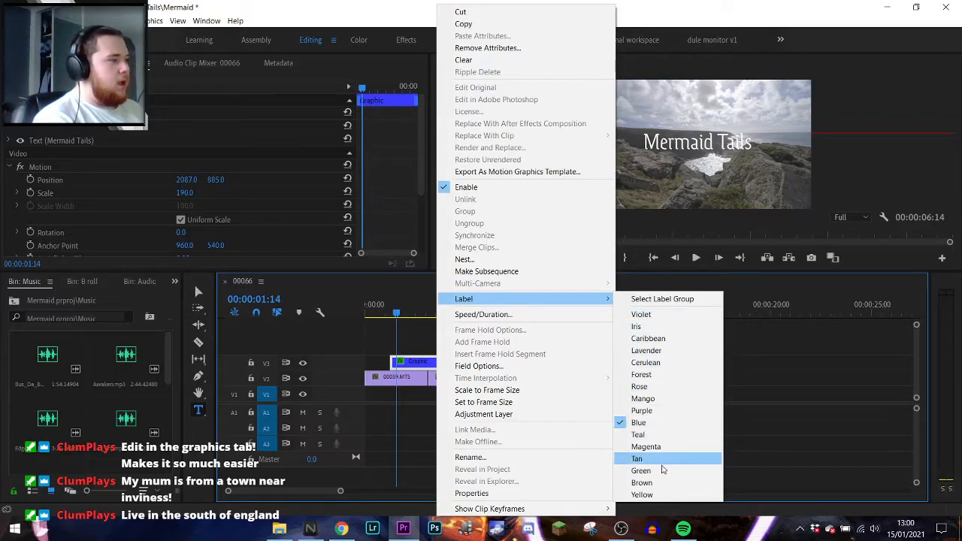
left_click(655, 494)
left_click(460, 342)
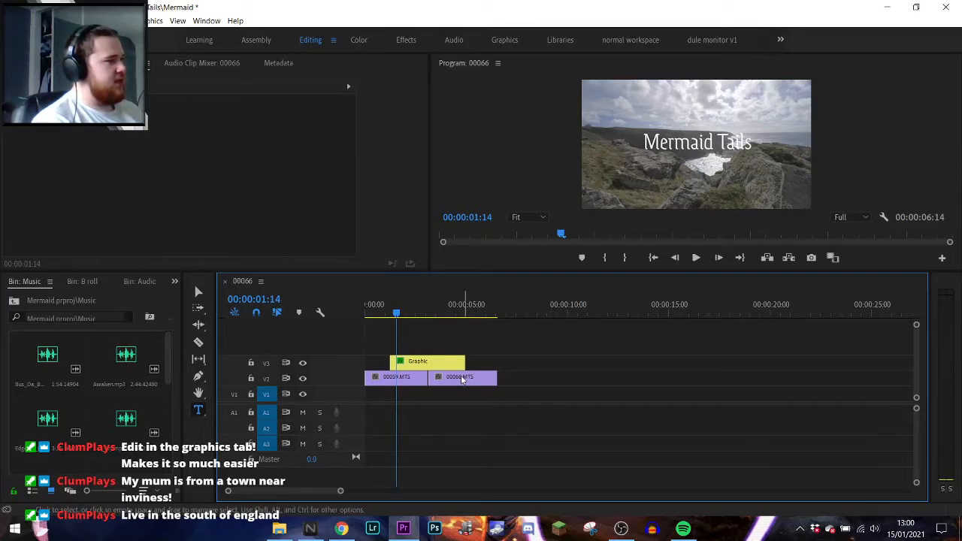
left_click_drag(464, 362, 443, 361)
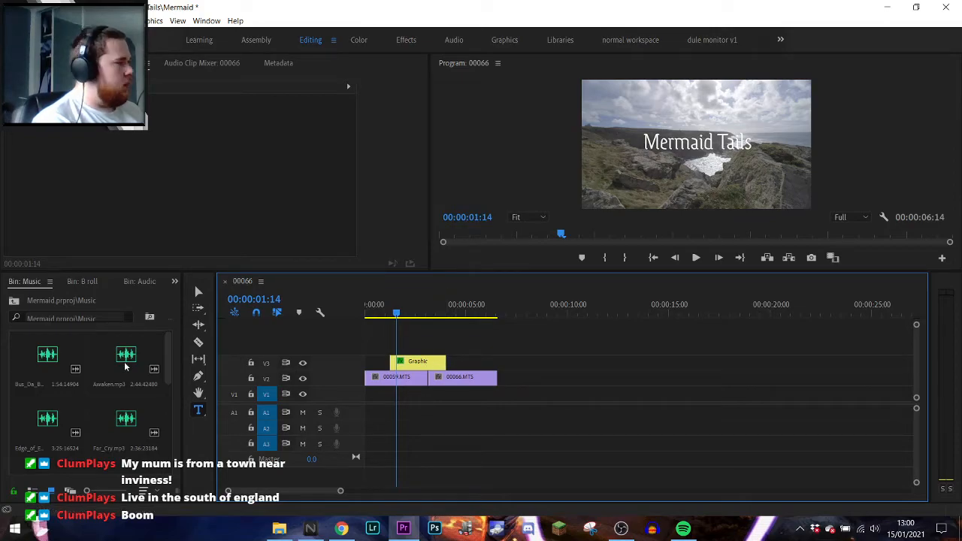
- Check the 11.02.20 bin in the Mermaid project and open the C100 bin inside first day
key("shift+1")
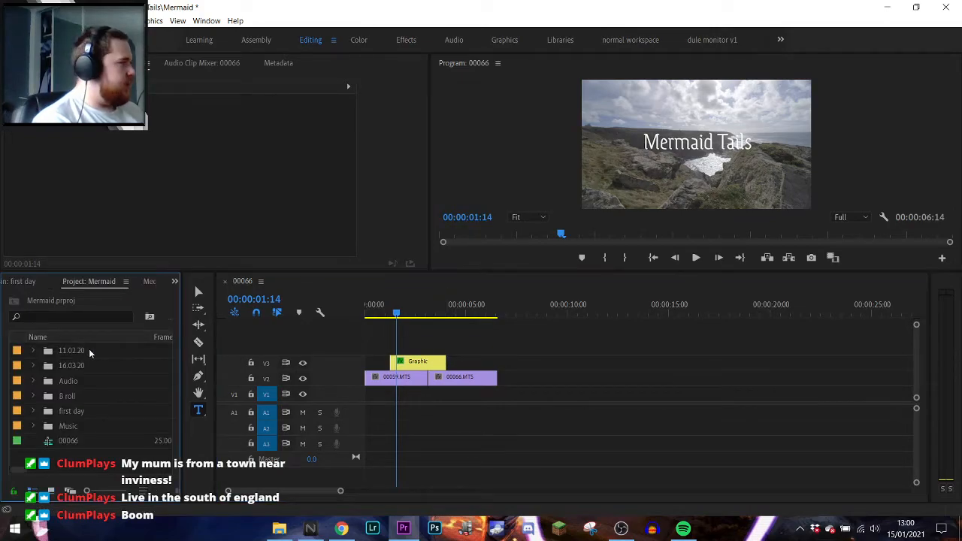
double_click(89, 349)
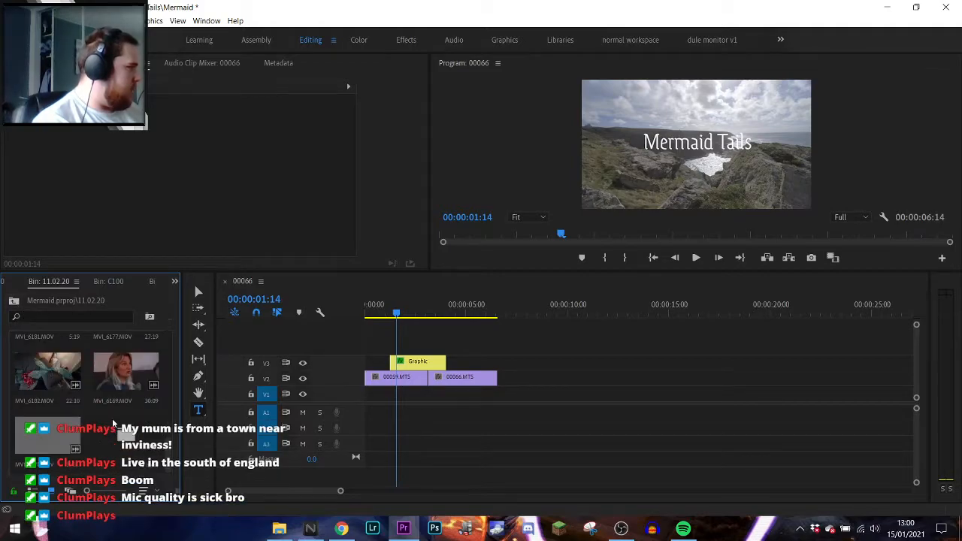
left_click(11, 300)
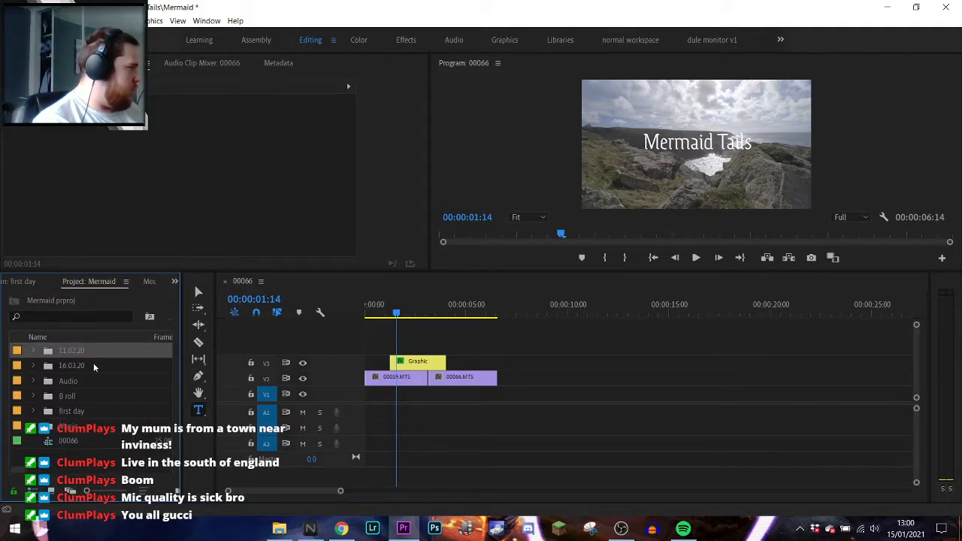
double_click(94, 410)
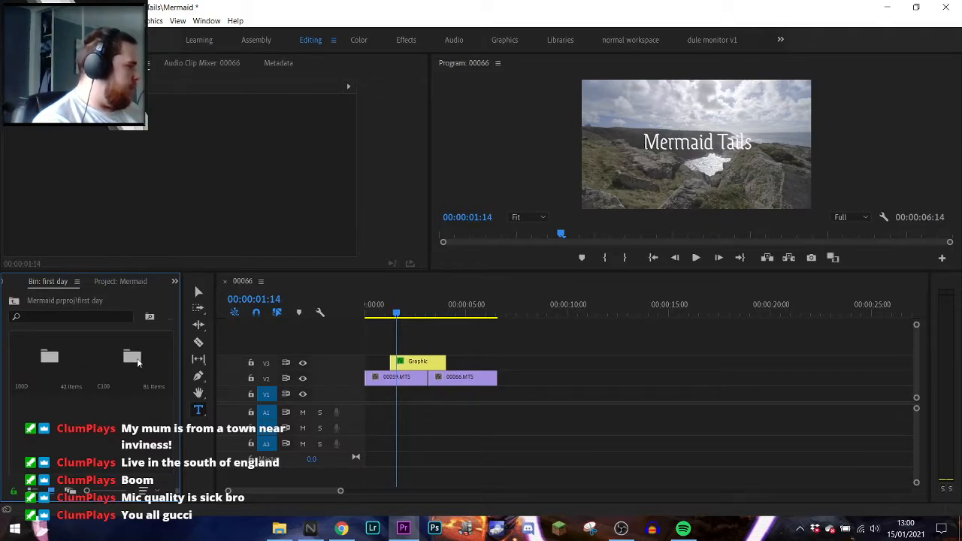
double_click(137, 358)
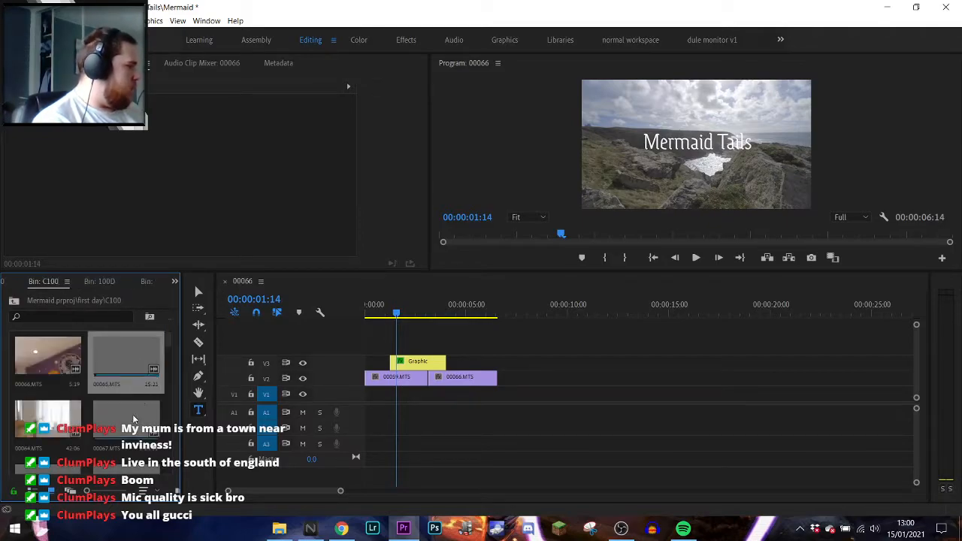
- Look through the clip thumbnails in the C100 bin for interview footage
scroll(133, 417, "down", 1)
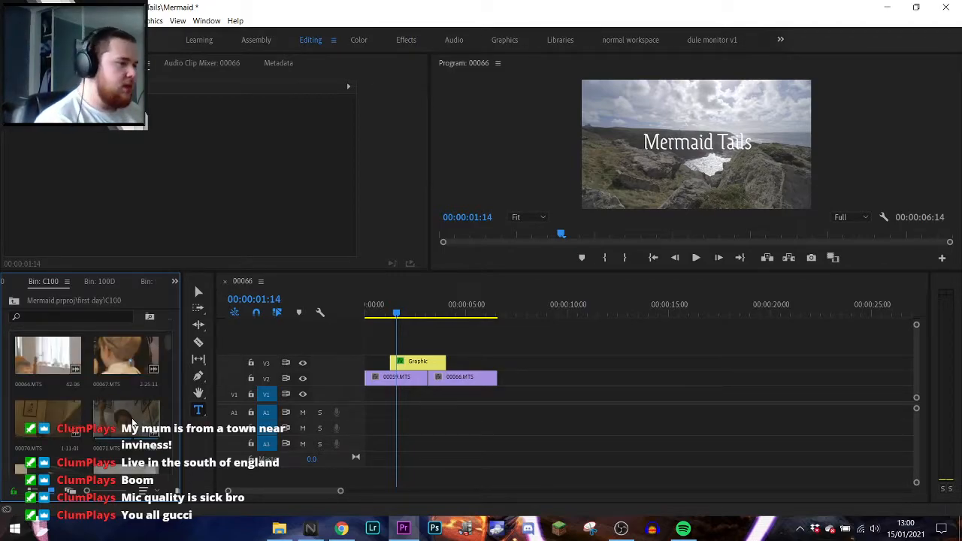
scroll(132, 425, "down", 2)
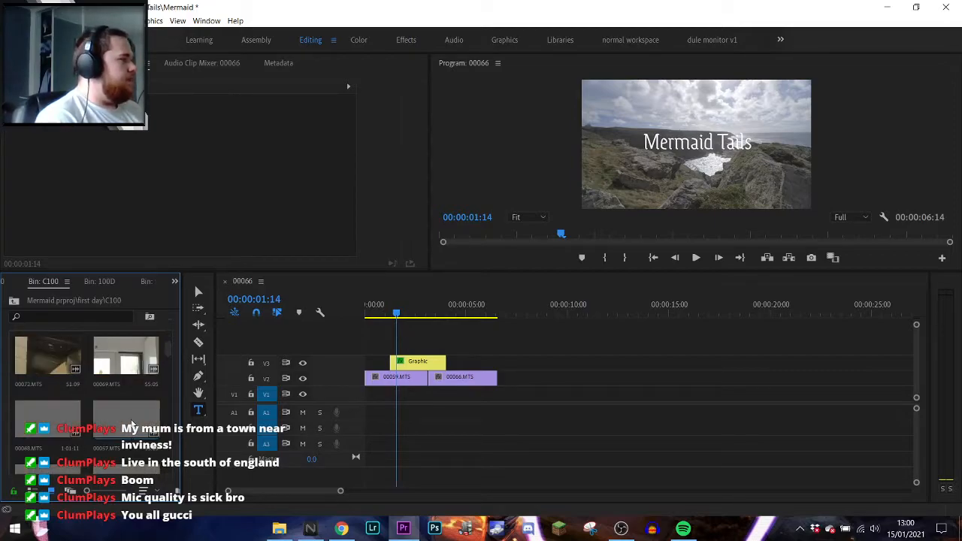
scroll(132, 425, "down", 2)
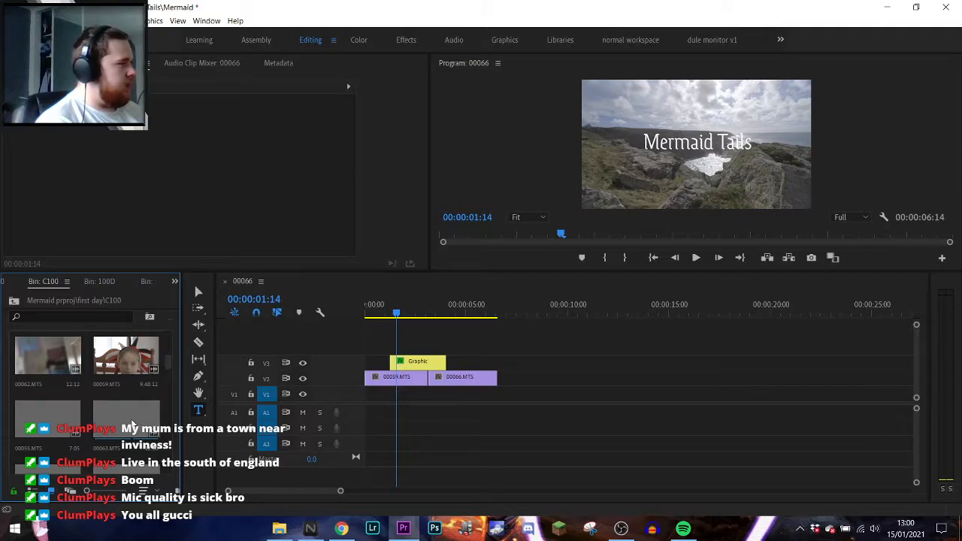
scroll(132, 425, "down", 1)
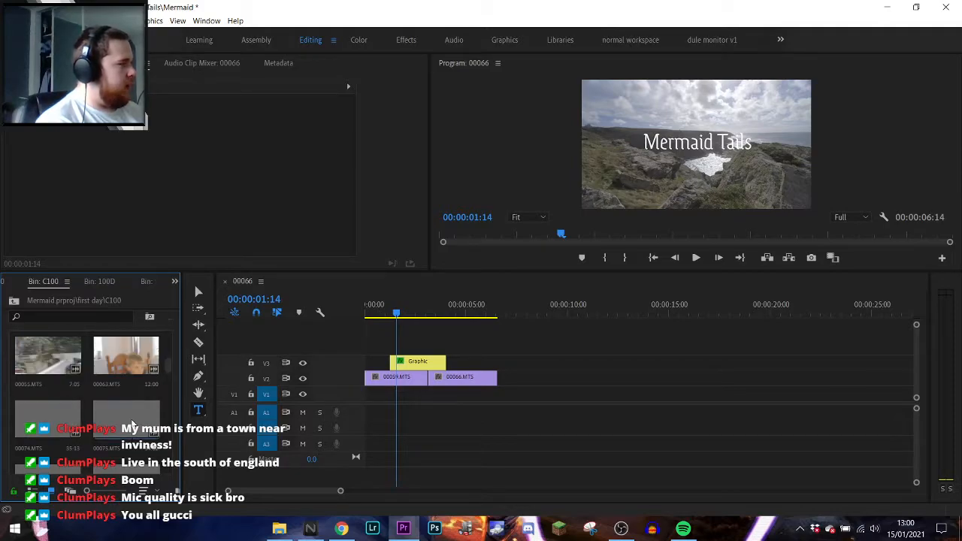
scroll(132, 425, "down", 1)
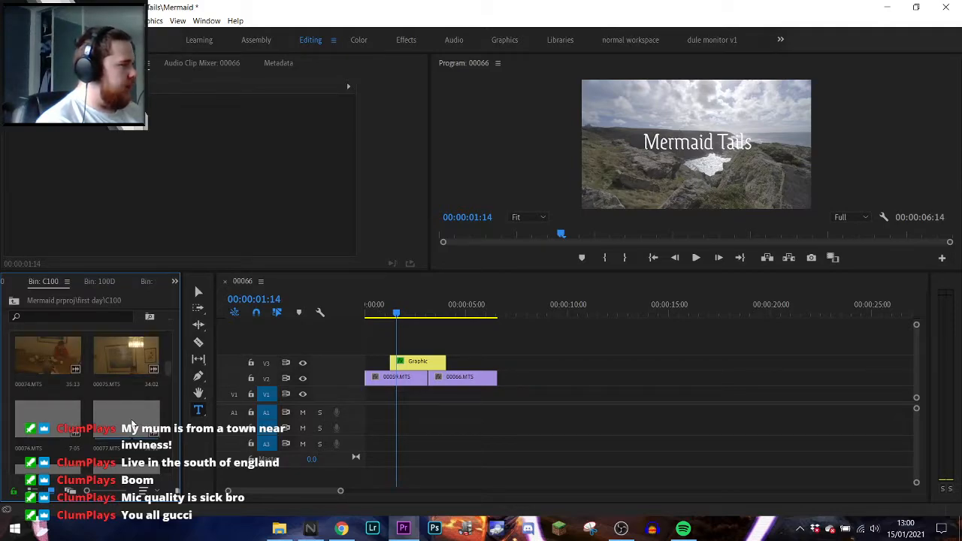
scroll(132, 425, "down", 2)
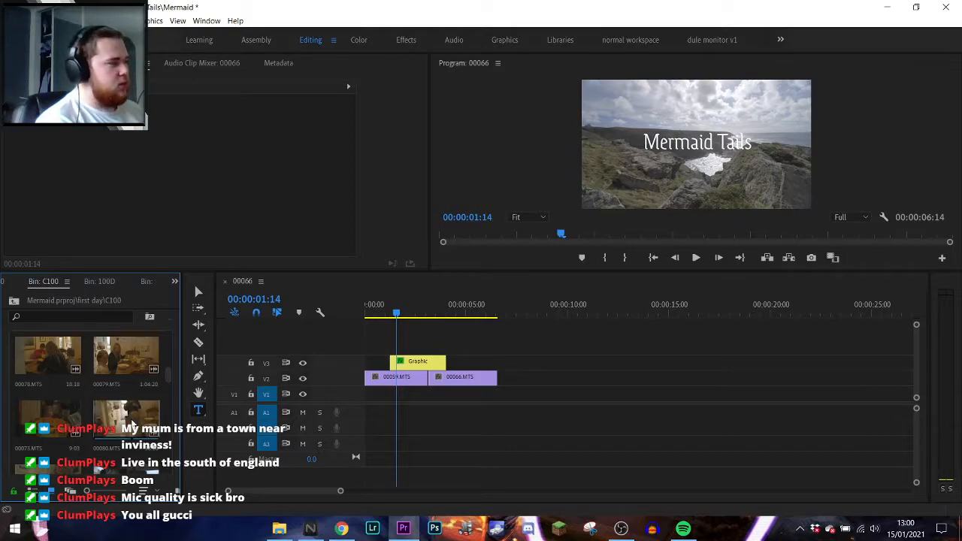
scroll(133, 425, "down", 1)
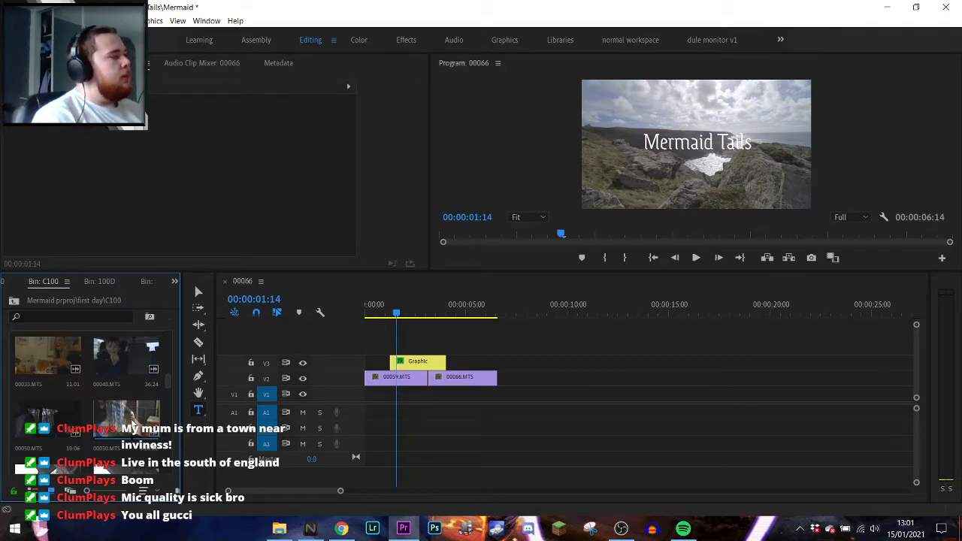
scroll(133, 424, "down", 1)
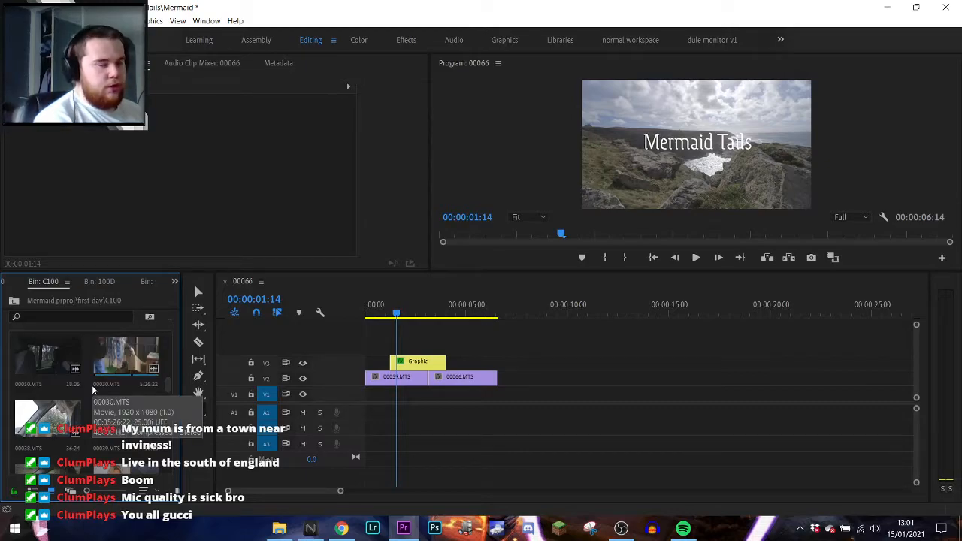
scroll(93, 390, "down", 2)
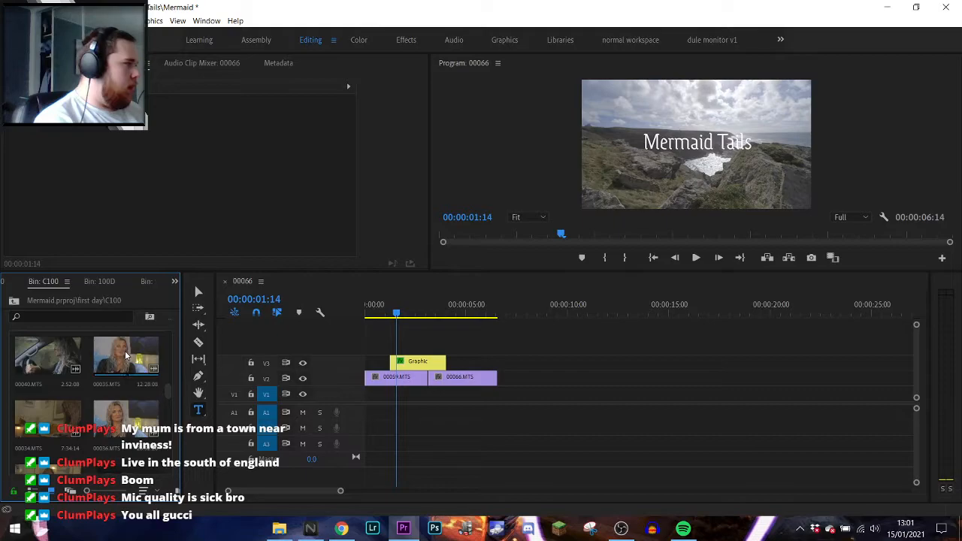
- Open interview clip 00036.MTS in the Source Monitor and preview it near the red marker and from its beginning
double_click(114, 423)
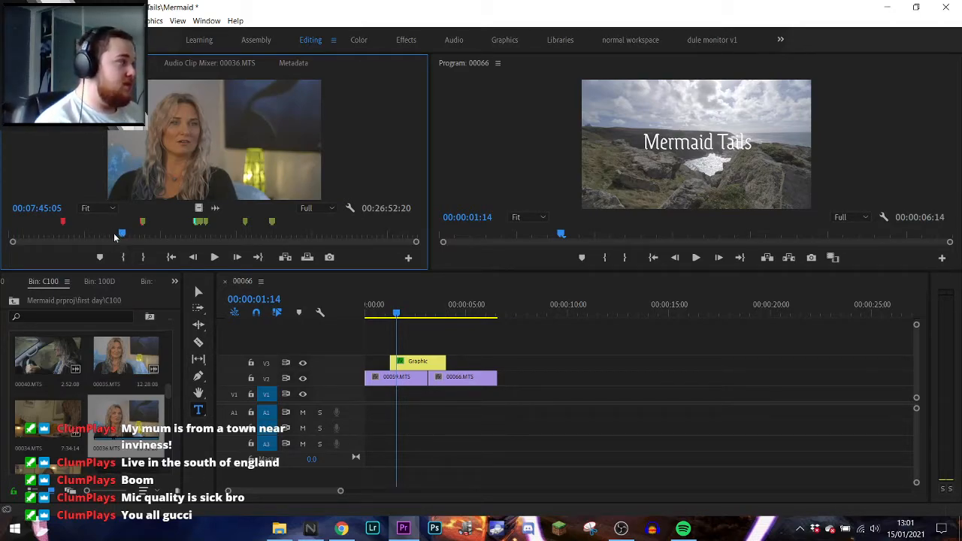
left_click(60, 236)
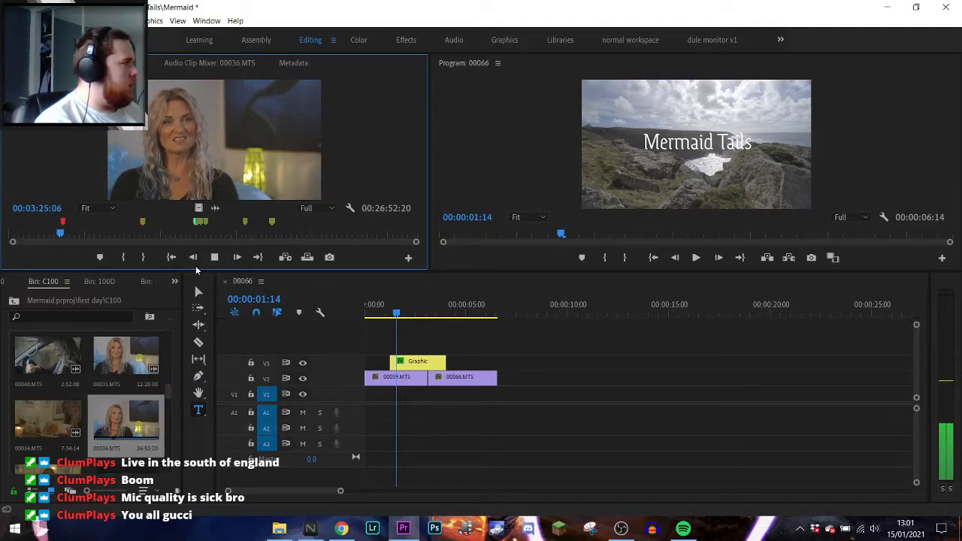
left_click(62, 235)
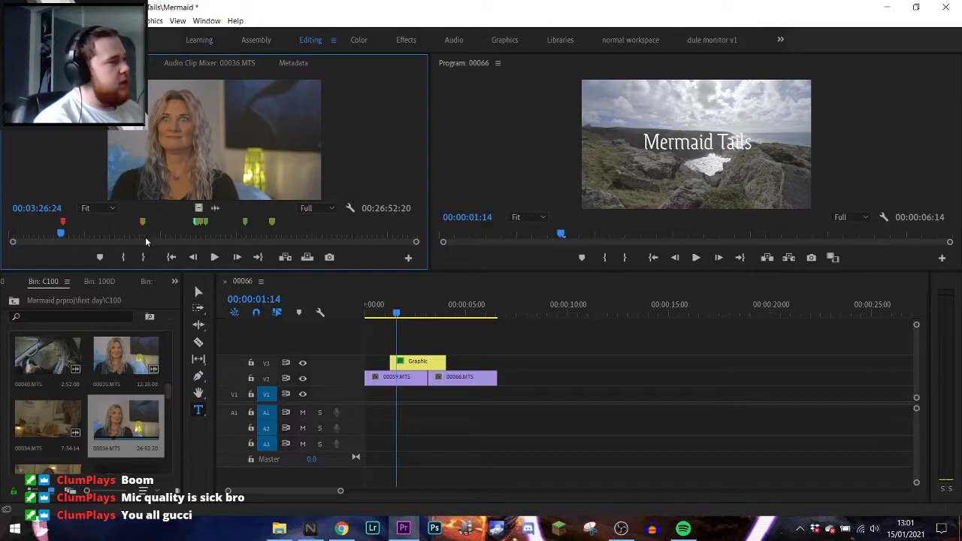
left_click_drag(61, 234, 9, 234)
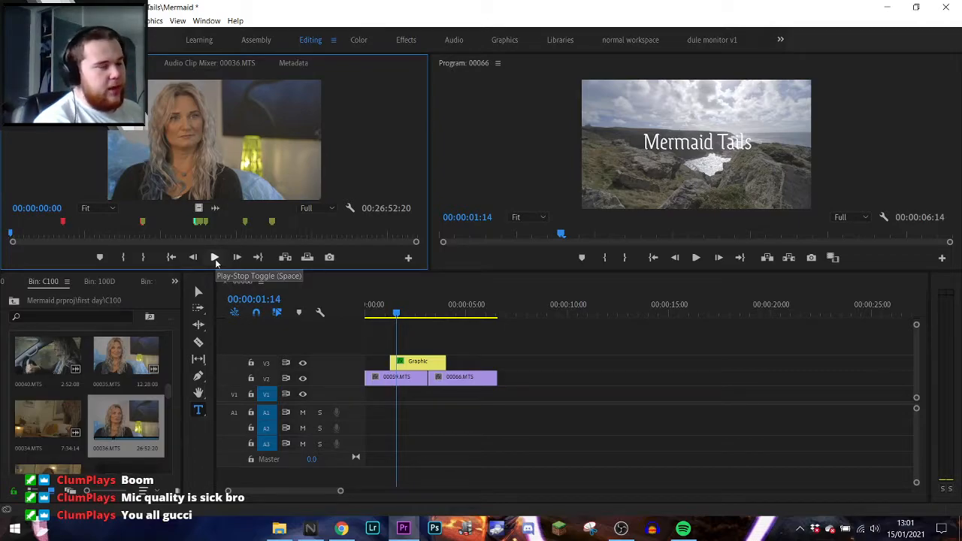
left_click(216, 261)
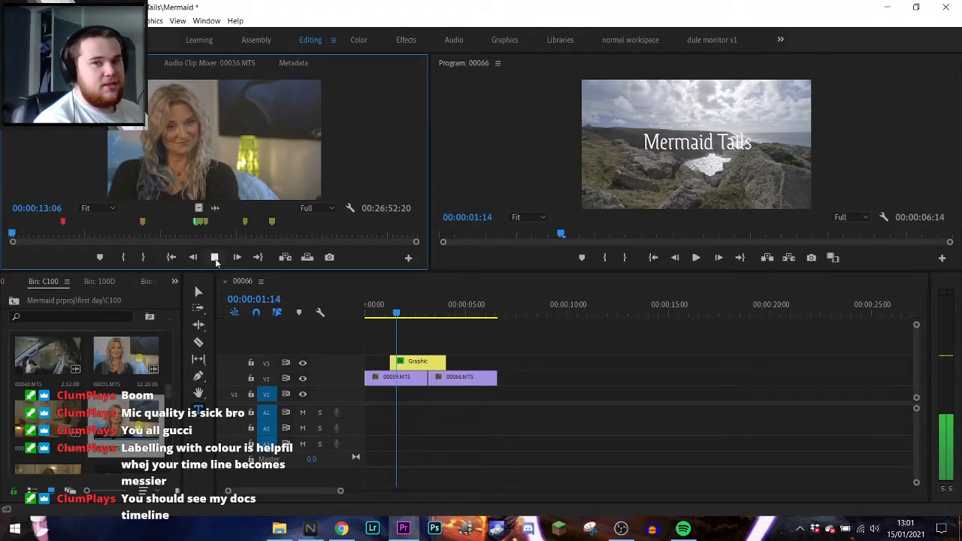
left_click(216, 258)
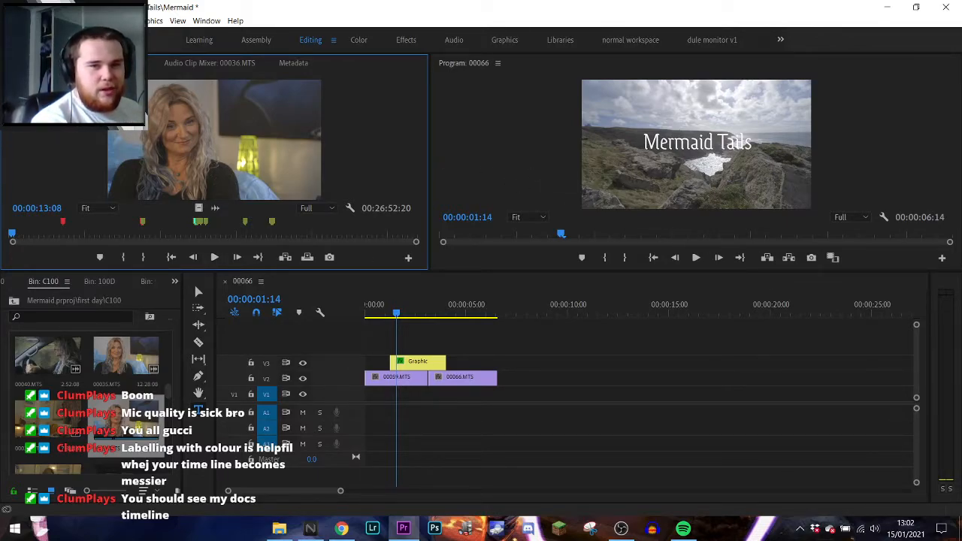
- Widen the Source Monitor and play 00035.MTS from its start, adding a marker about 40 seconds in
left_click_drag(429, 119, 478, 120)
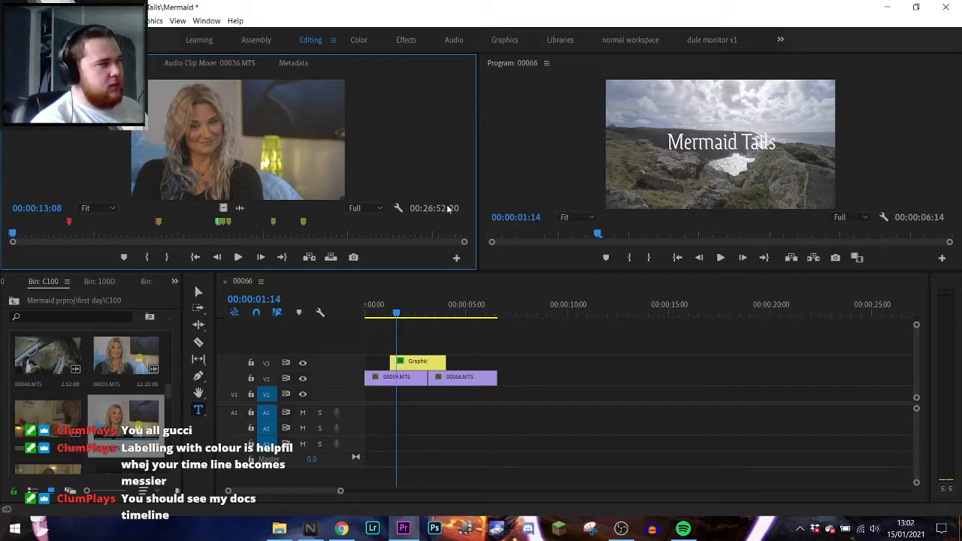
double_click(123, 355)
left_click_drag(199, 237, 12, 238)
key("space")
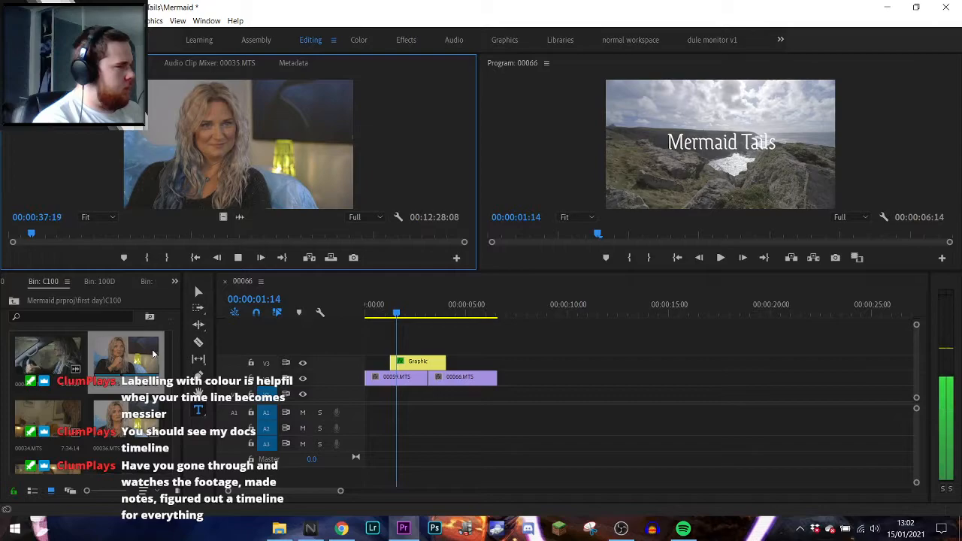
key("m")
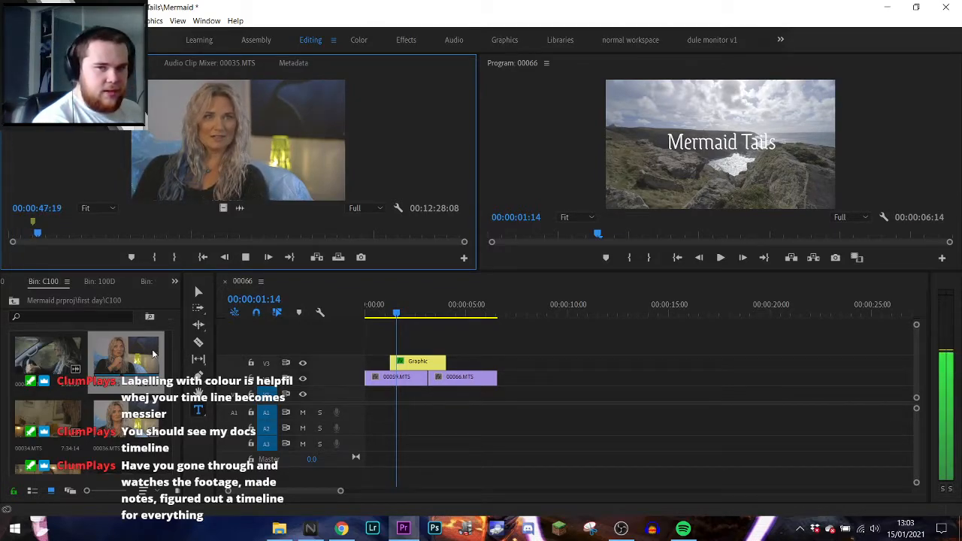
key("space")
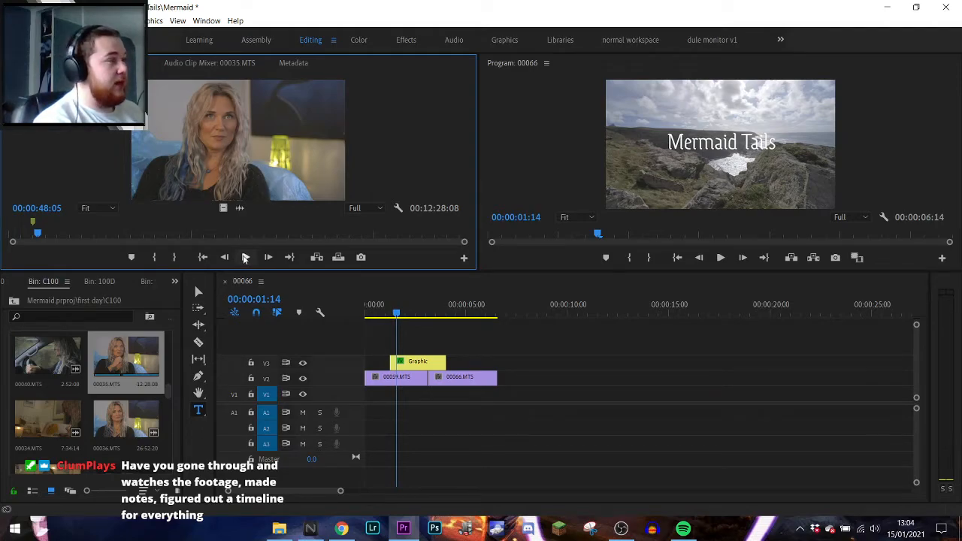
- Play 00035.MTS on to about 1:07 while browsing the remaining clips down to the end of the C100 bin
left_click(244, 258)
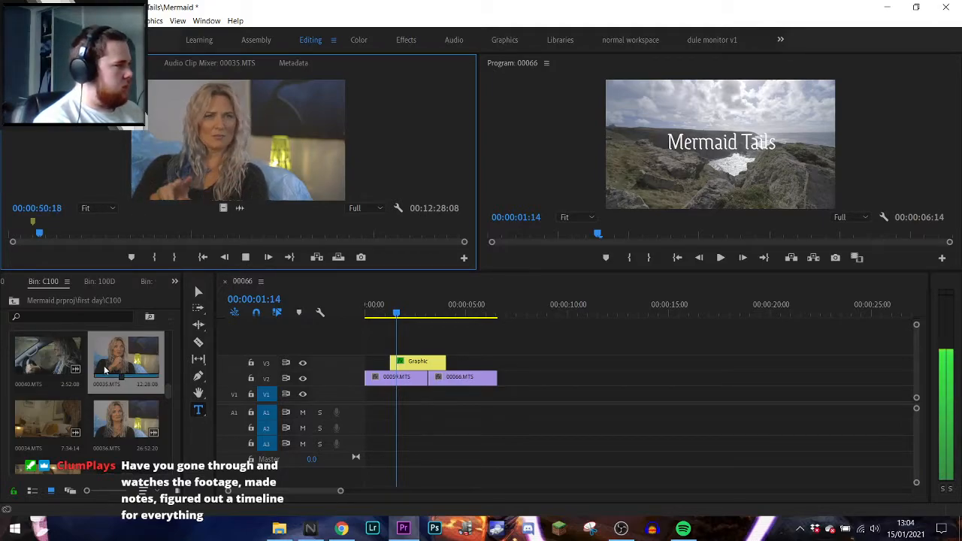
scroll(105, 367, "down", 5)
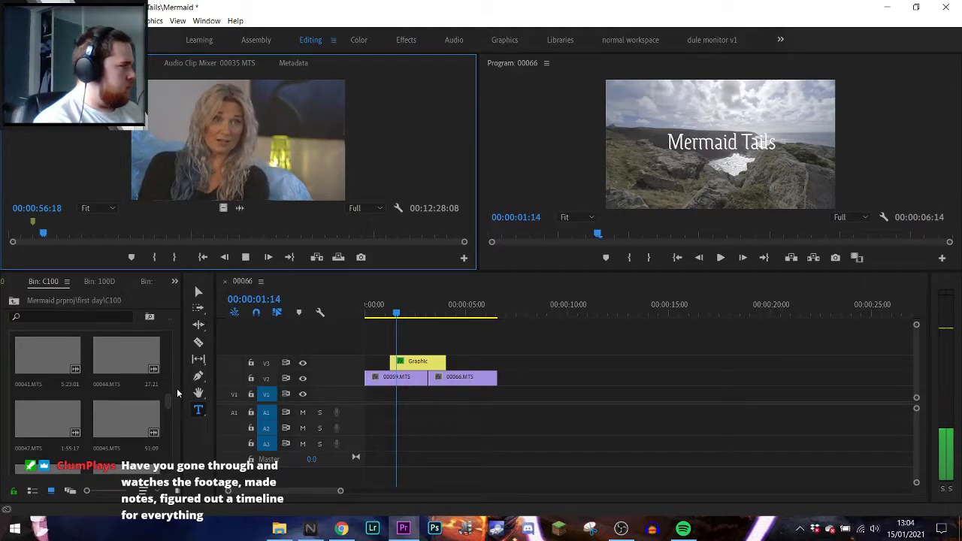
scroll(148, 417, "down", 2)
scroll(148, 416, "down", 3)
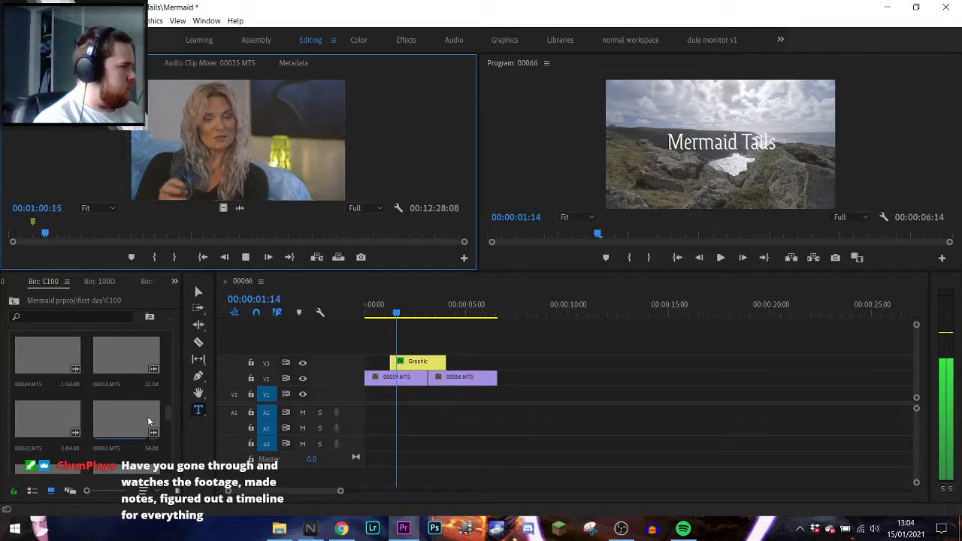
scroll(147, 417, "down", 3)
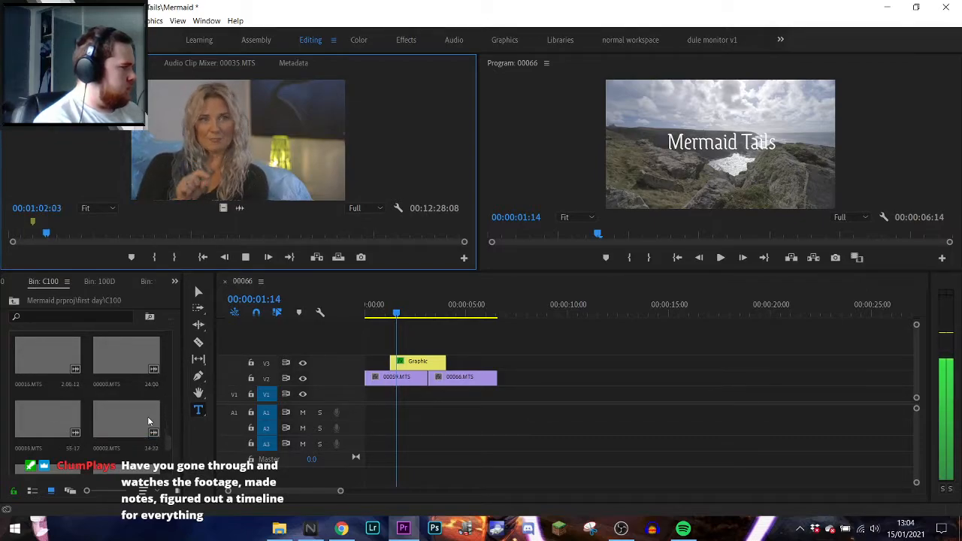
scroll(148, 417, "down", 1)
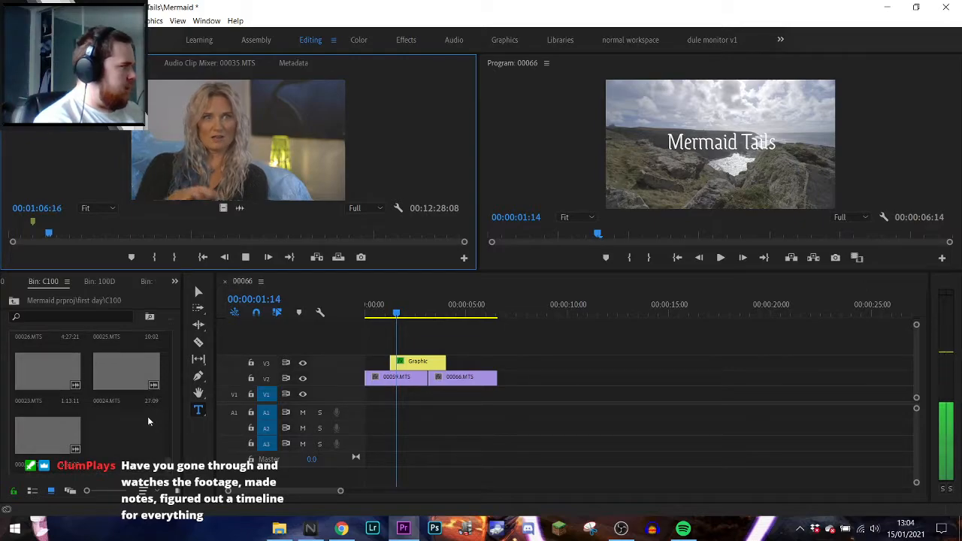
key("space")
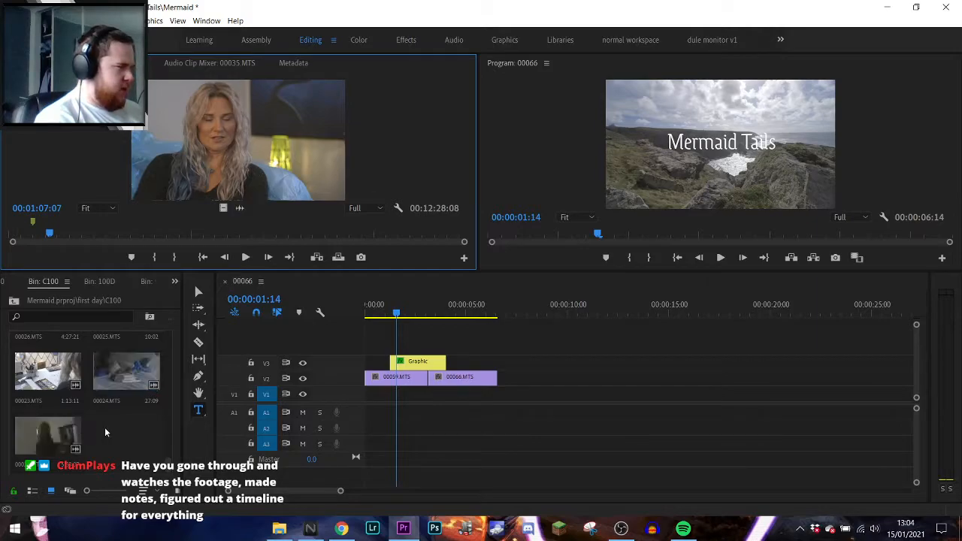
- Look back up through the clip thumbnails in the C100 bin for usable footage
scroll(109, 427, "up", 1)
scroll(89, 426, "up", 3)
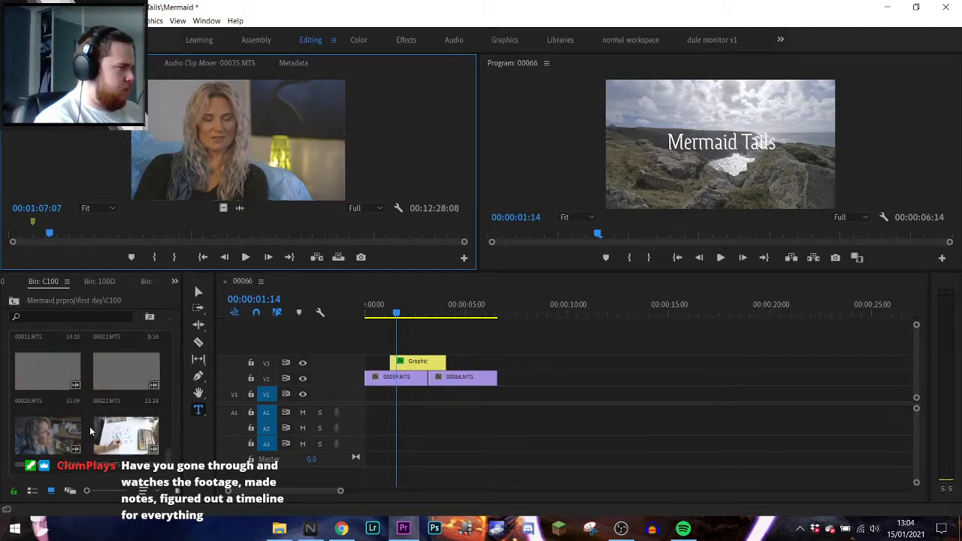
scroll(89, 426, "up", 2)
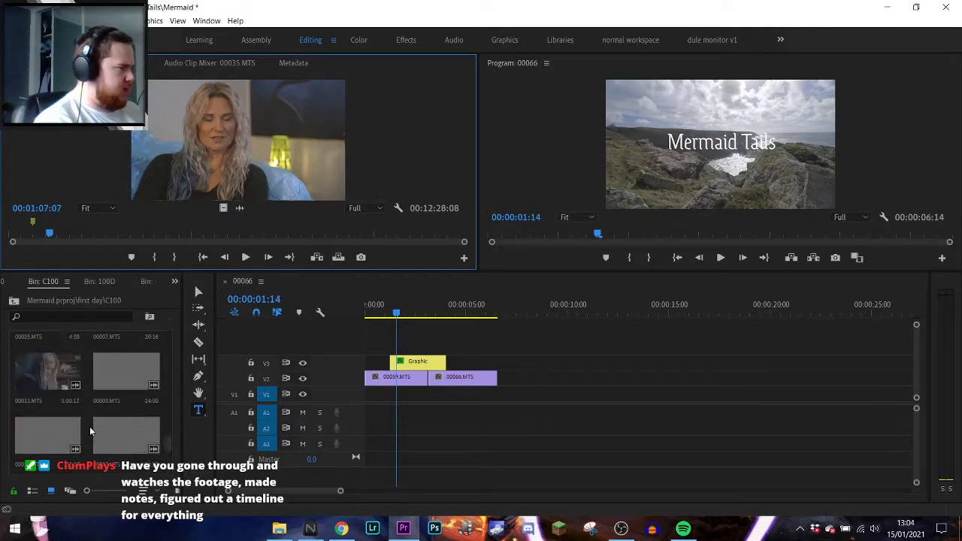
scroll(89, 426, "up", 3)
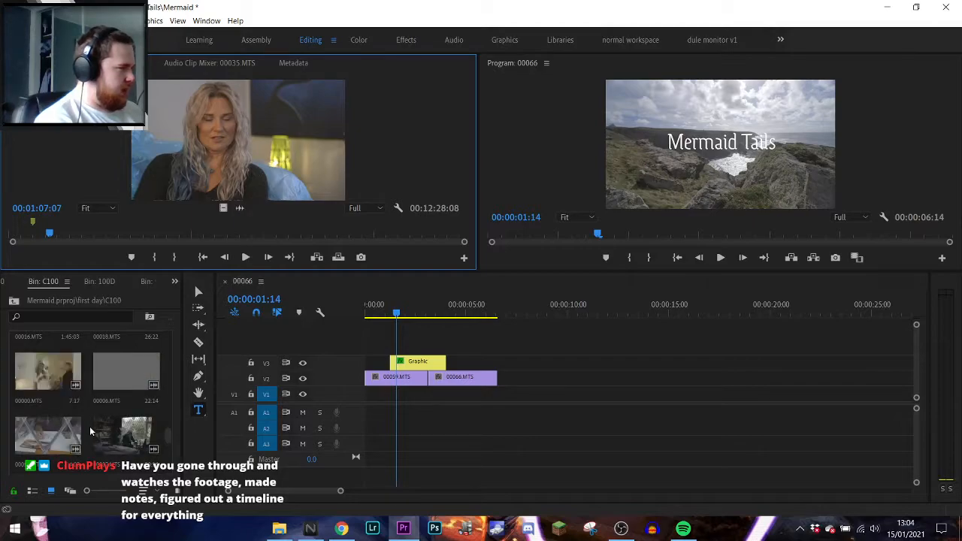
scroll(89, 431, "up", 3)
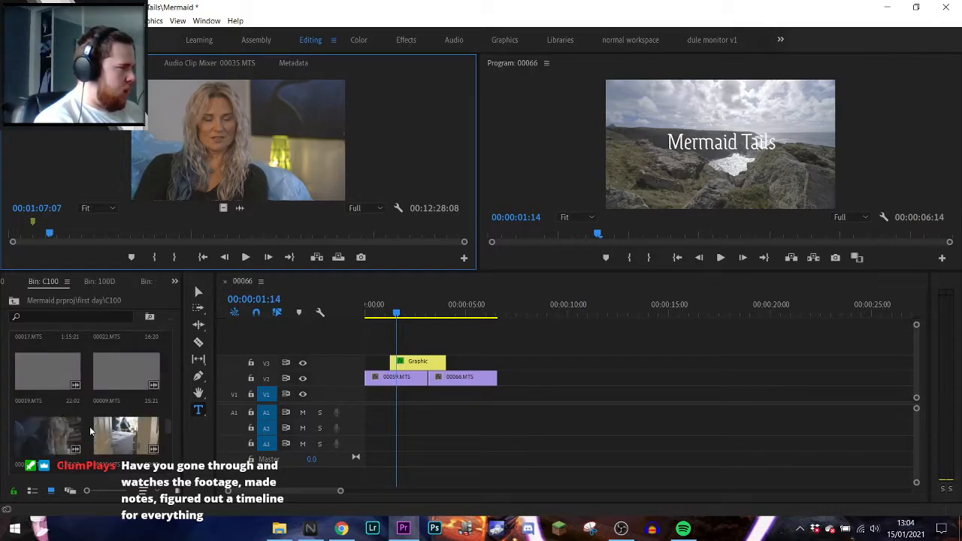
scroll(90, 427, "up", 3)
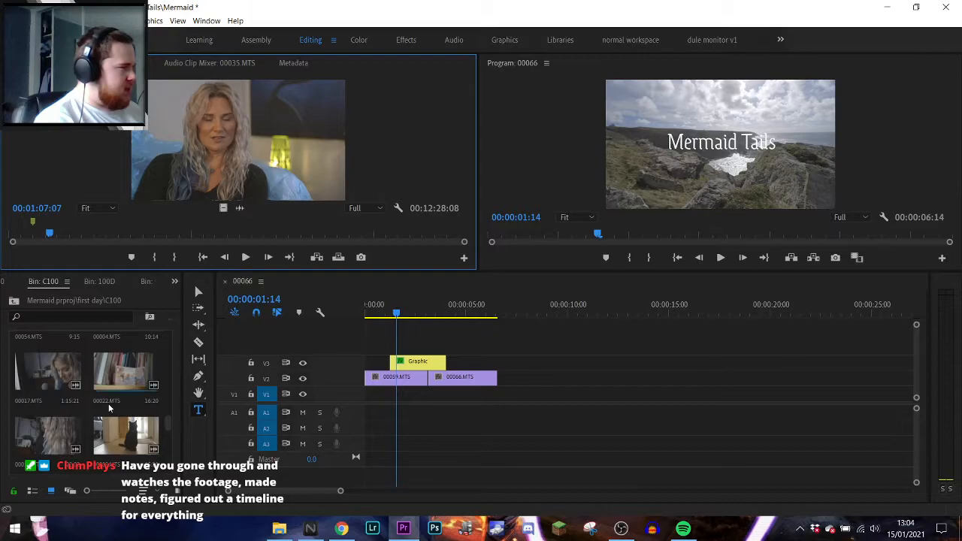
scroll(108, 404, "up", 3)
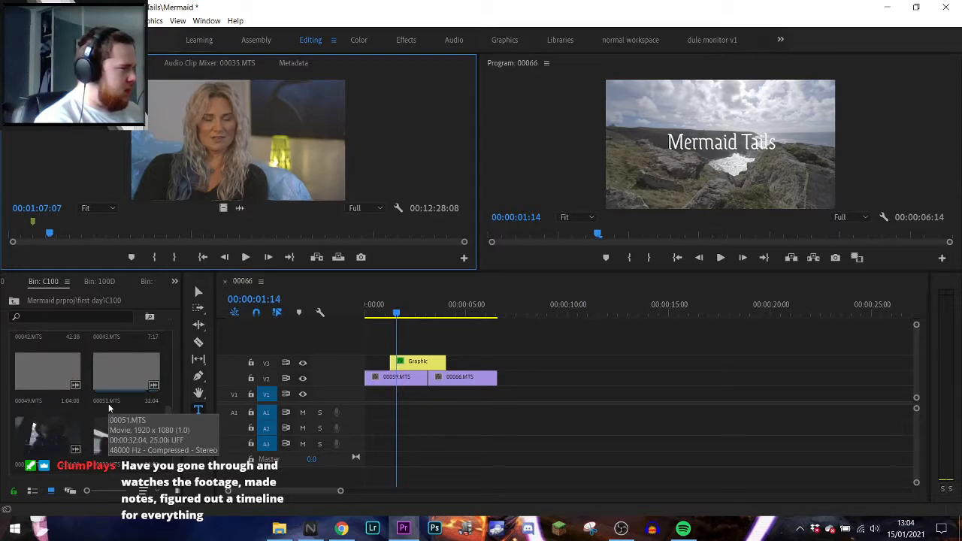
scroll(108, 403, "up", 5)
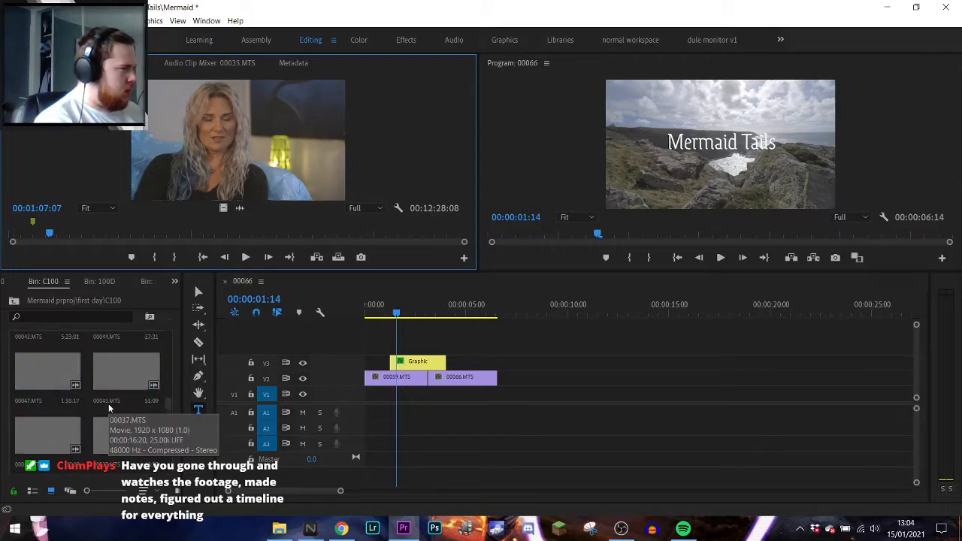
- Leave the C100 bin and open the 100D bin inside the first day bin
left_click(12, 303)
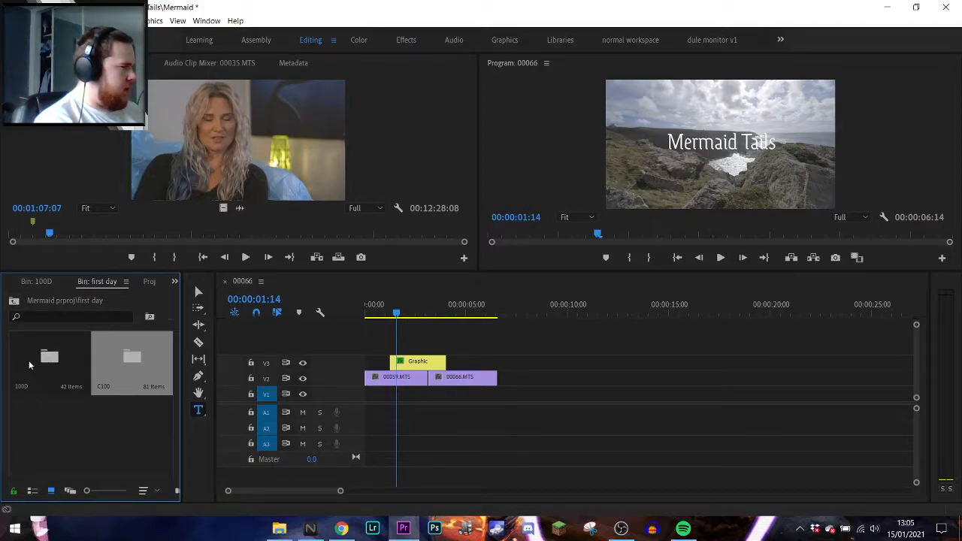
double_click(67, 361)
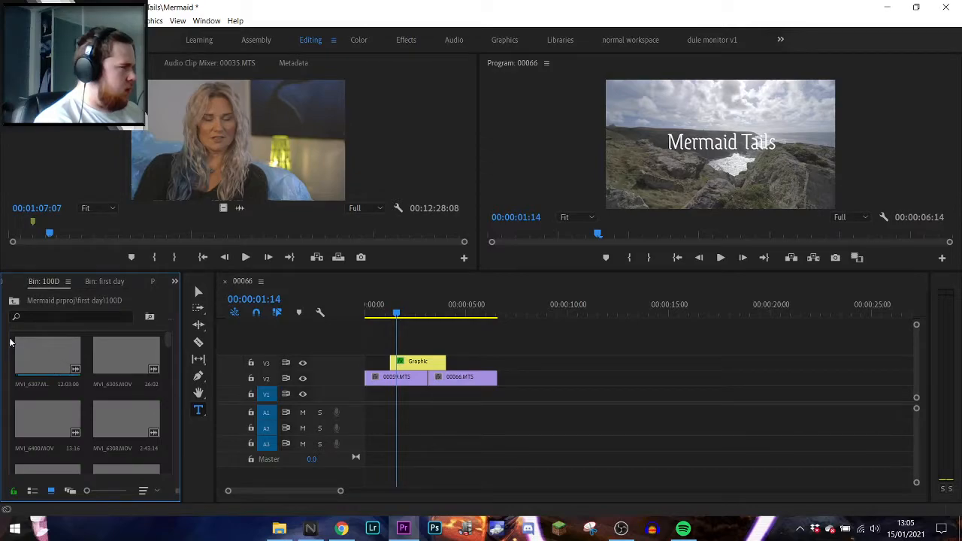
left_click(13, 300)
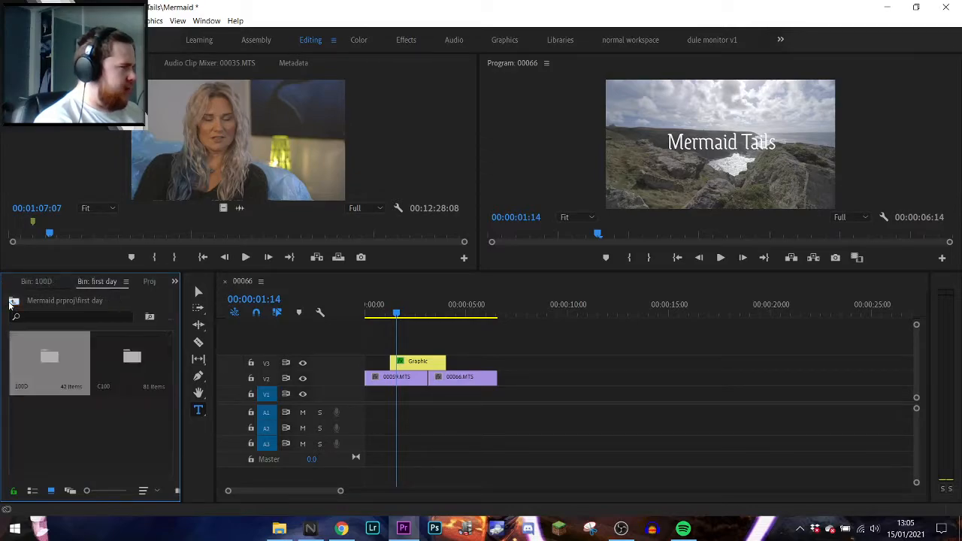
double_click(42, 359)
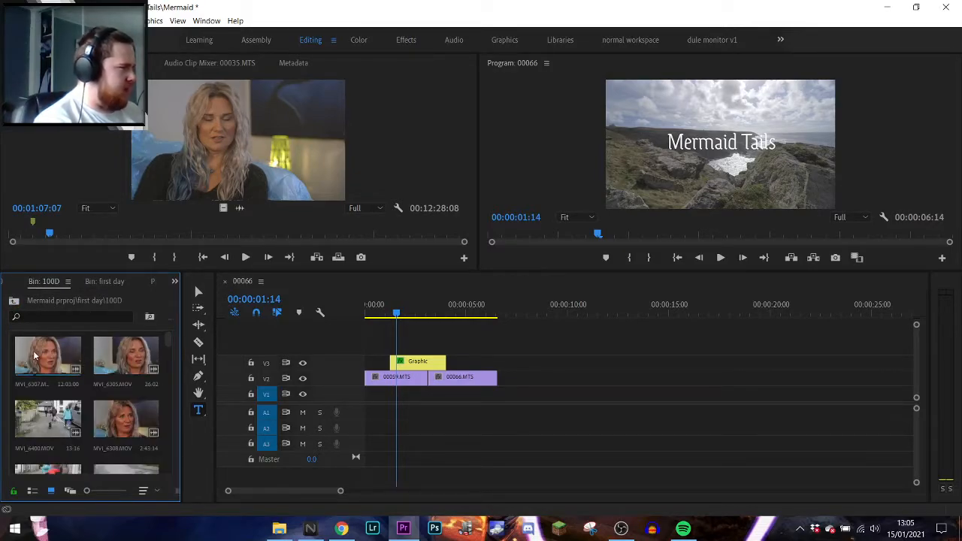
- Open MVI_6307.MOV in the Source Monitor and preview it just before its marker, near 0:48 and from its beginning
double_click(35, 356)
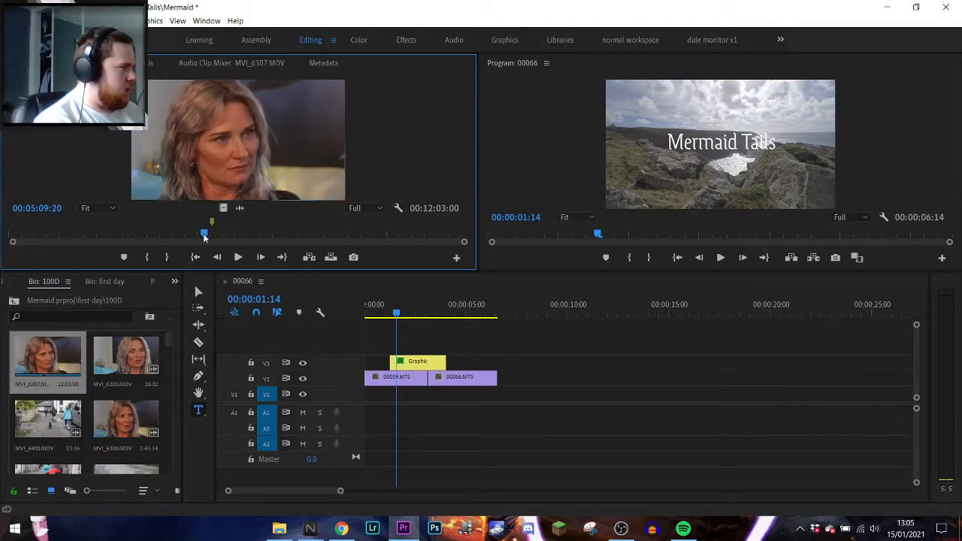
left_click(204, 236)
key("space")
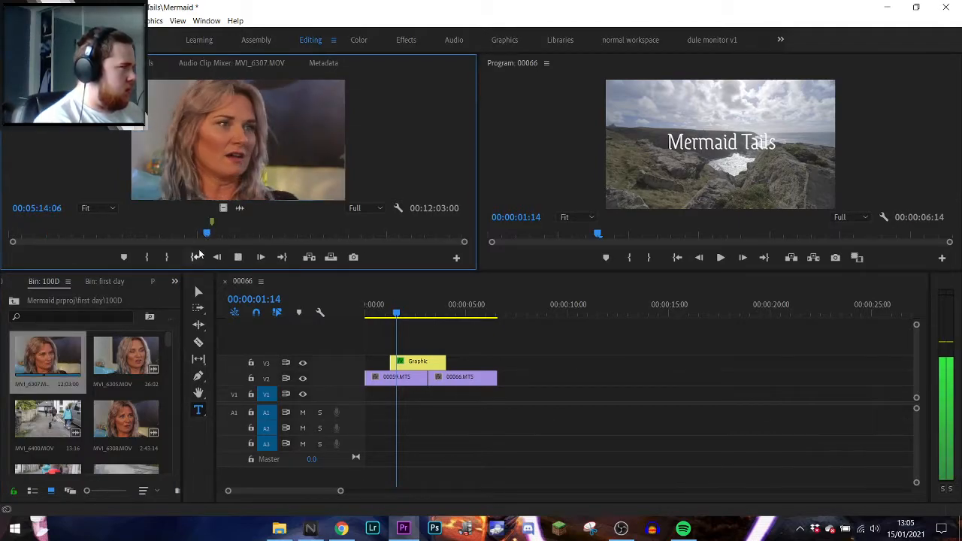
key("space")
left_click(83, 233)
left_click(39, 233)
key("space")
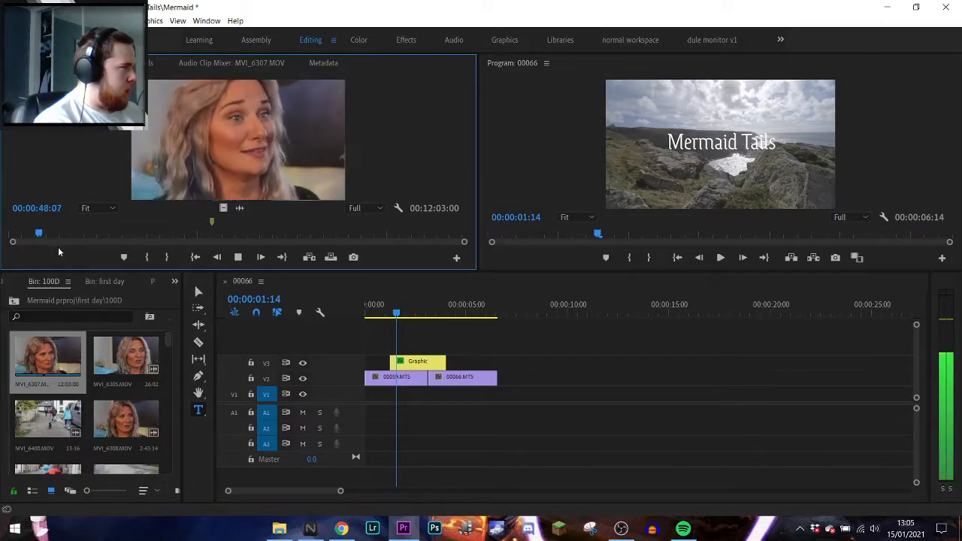
left_click(11, 234)
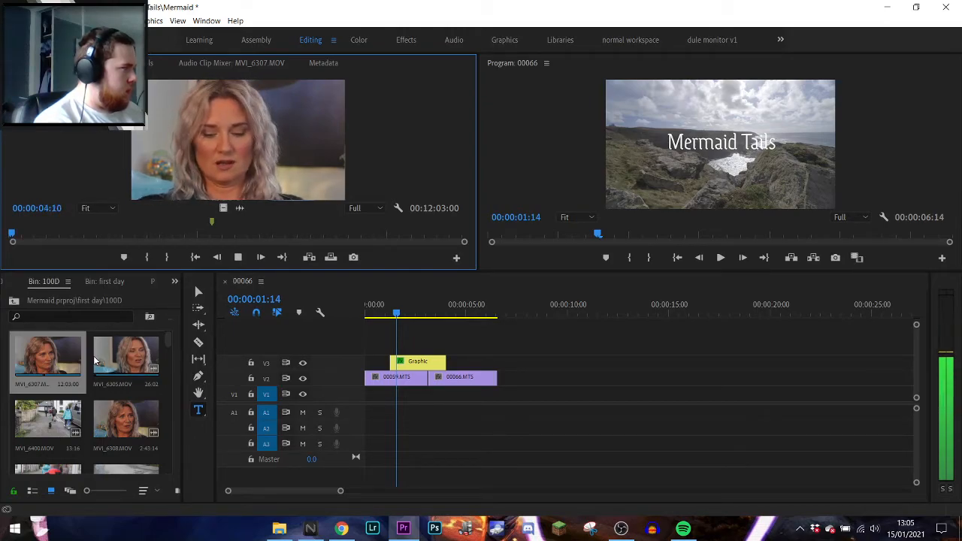
- Open MVI_6305.MOV in the Source Monitor and play its first seconds from the start
double_click(104, 356)
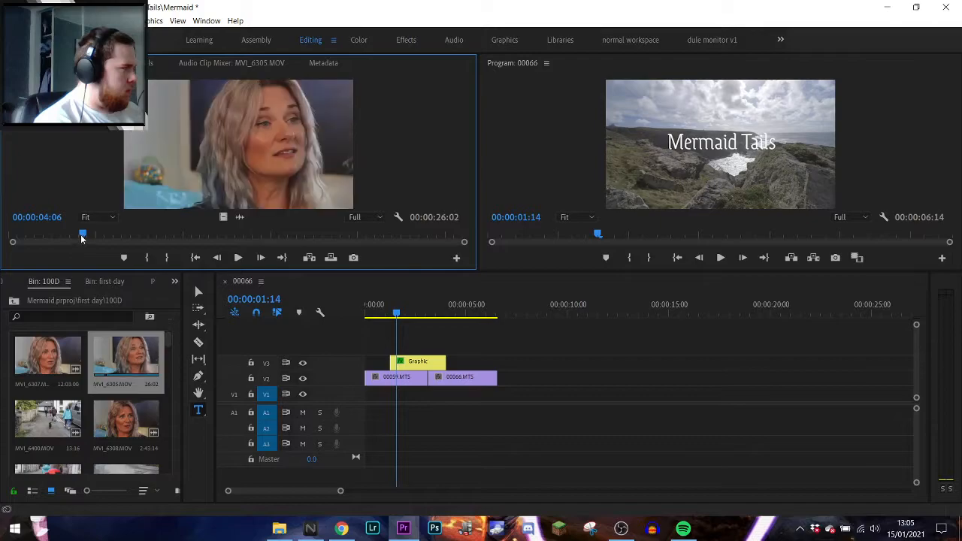
left_click_drag(82, 239, 12, 239)
key("space")
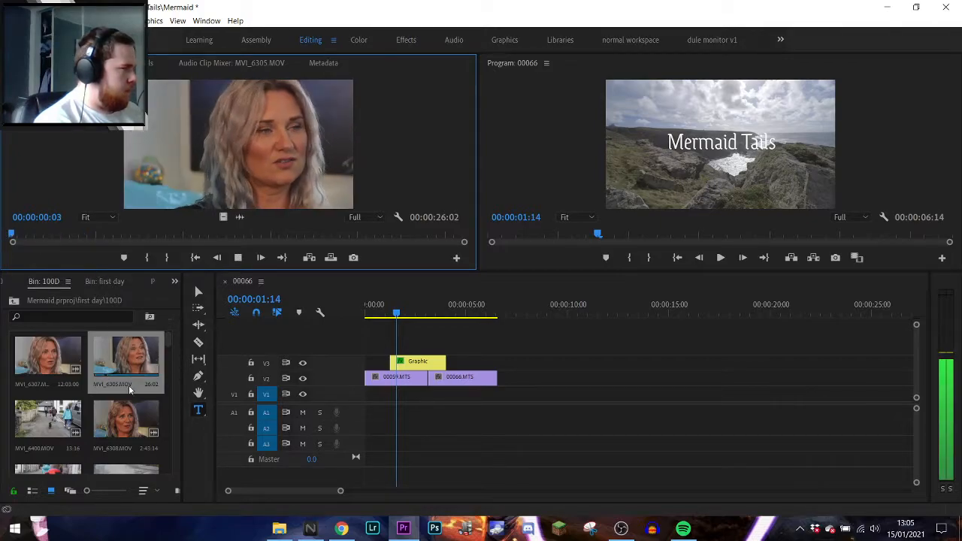
key("space")
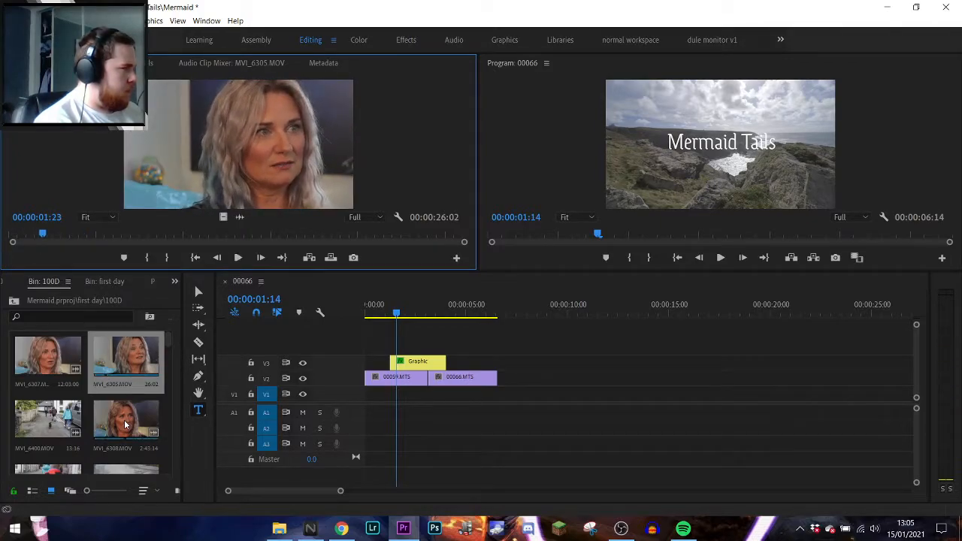
- Open MVI_6308.MOV in the Source Monitor and preview it about 10 seconds in and from its beginning
double_click(125, 425)
left_click(41, 236)
key("space")
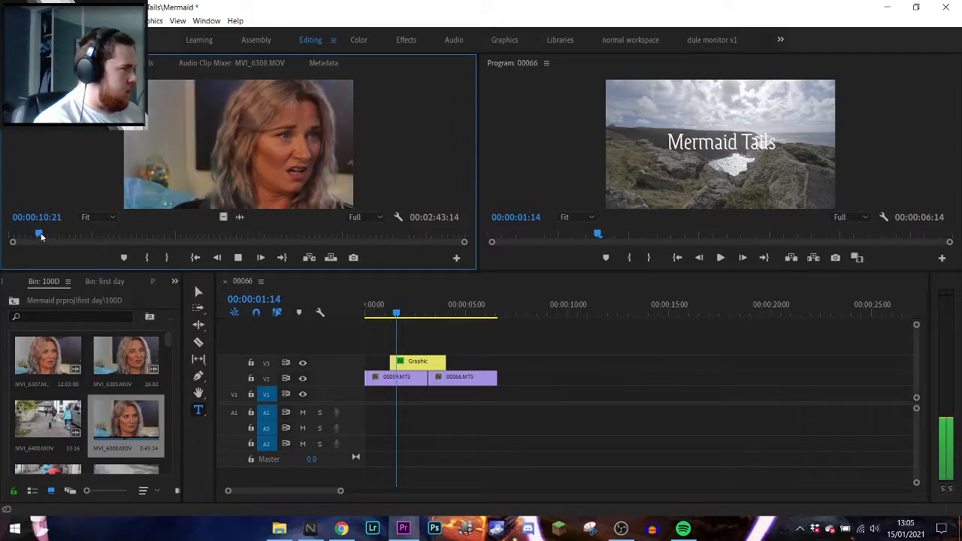
left_click_drag(41, 236, 12, 236)
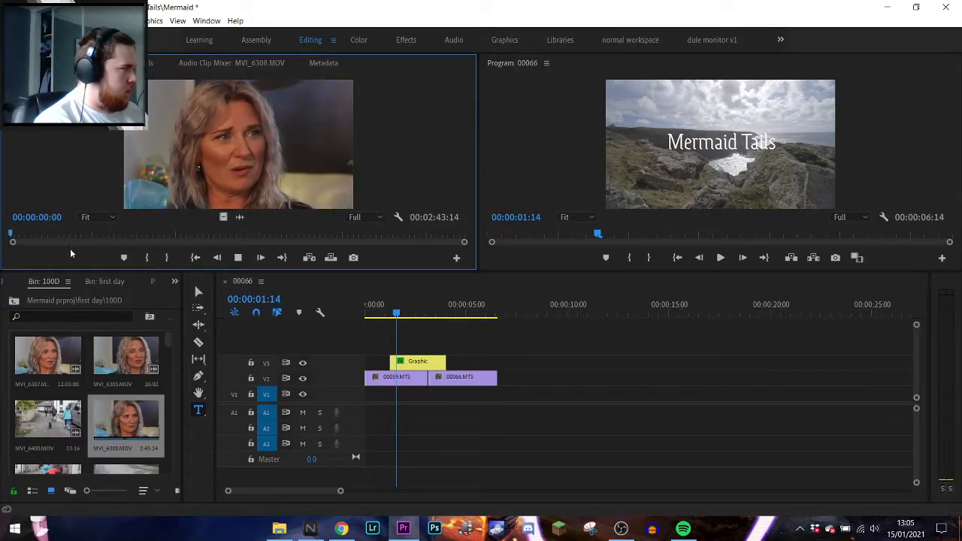
key("space")
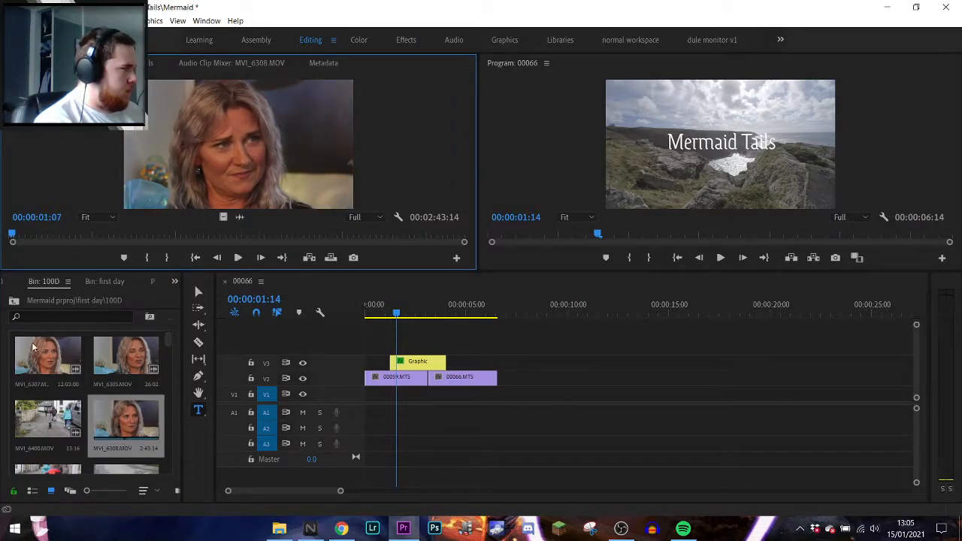
scroll(33, 347, "down", 1)
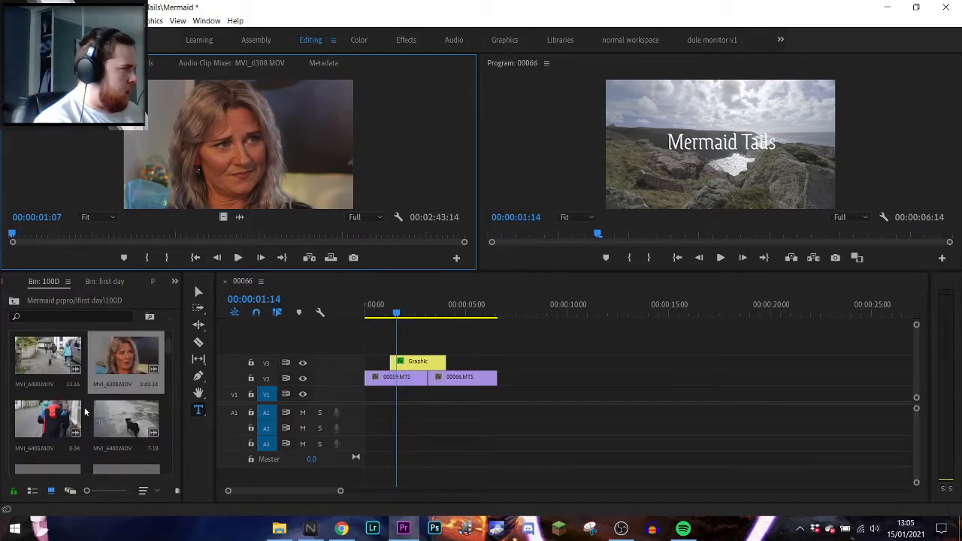
- Open the 11.02.20 bin from the project's top level and browse up to its first clips
left_click(14, 301)
left_click(15, 301)
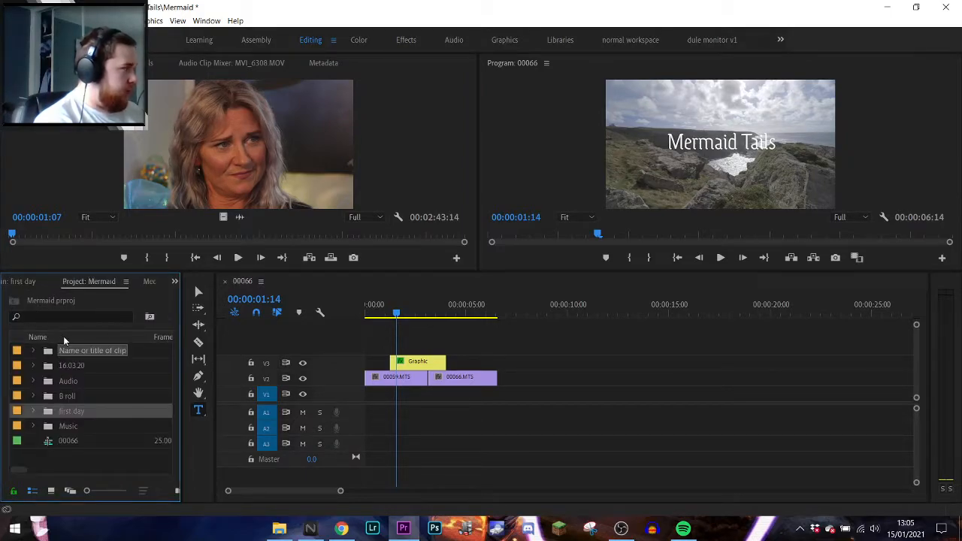
double_click(84, 347)
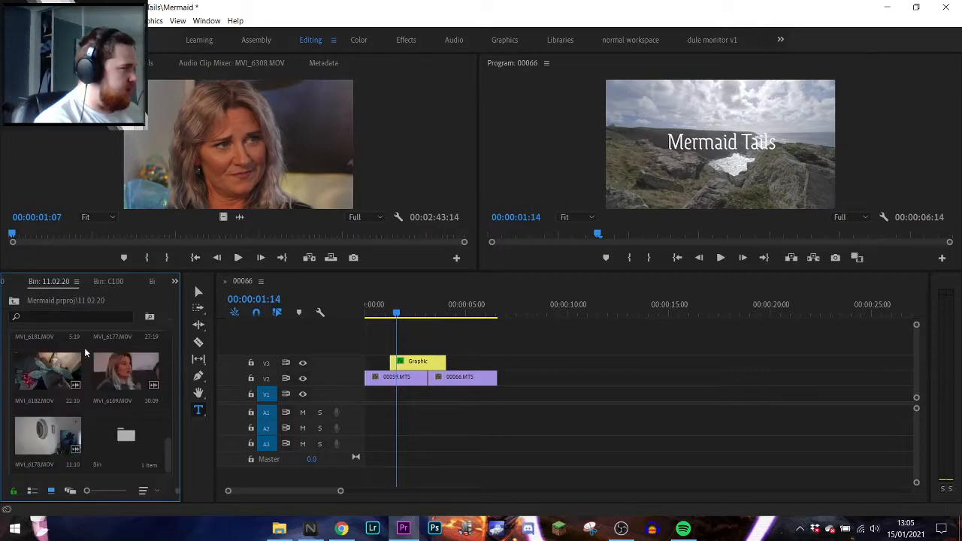
scroll(117, 389, "up", 3)
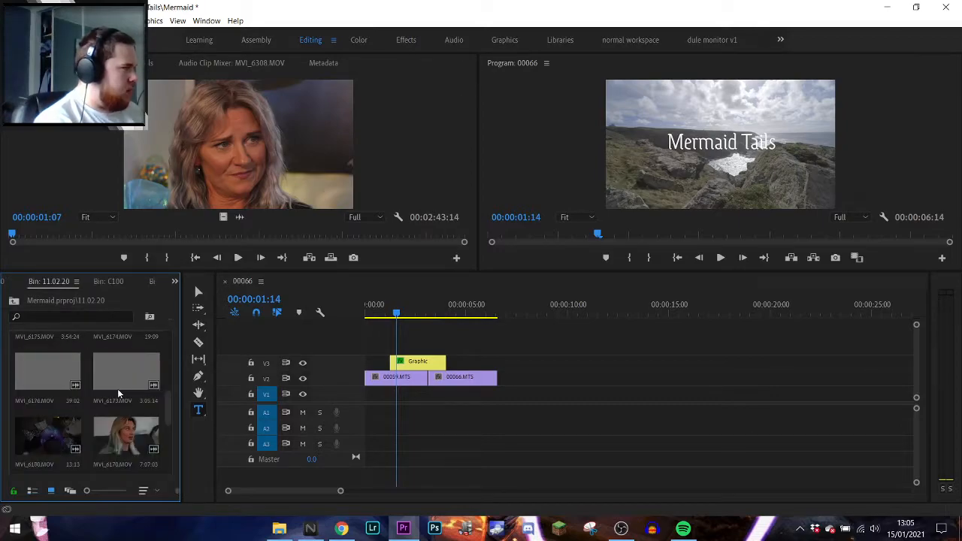
scroll(117, 389, "up", 5)
- Open MVI_6168.MOV in the Source Monitor and preview it from the start, from about 0:22 and from about 0:51
double_click(47, 360)
left_click_drag(223, 235, 2, 239)
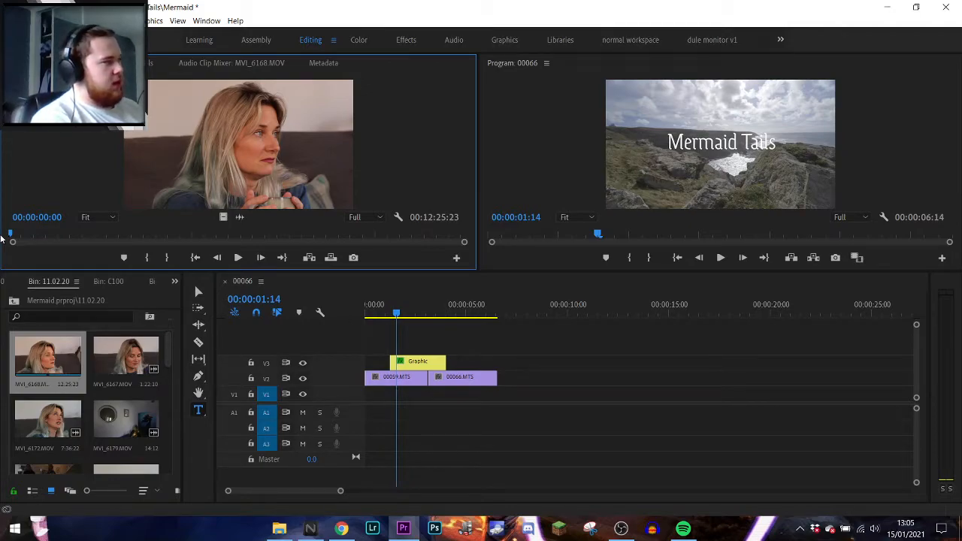
key("space")
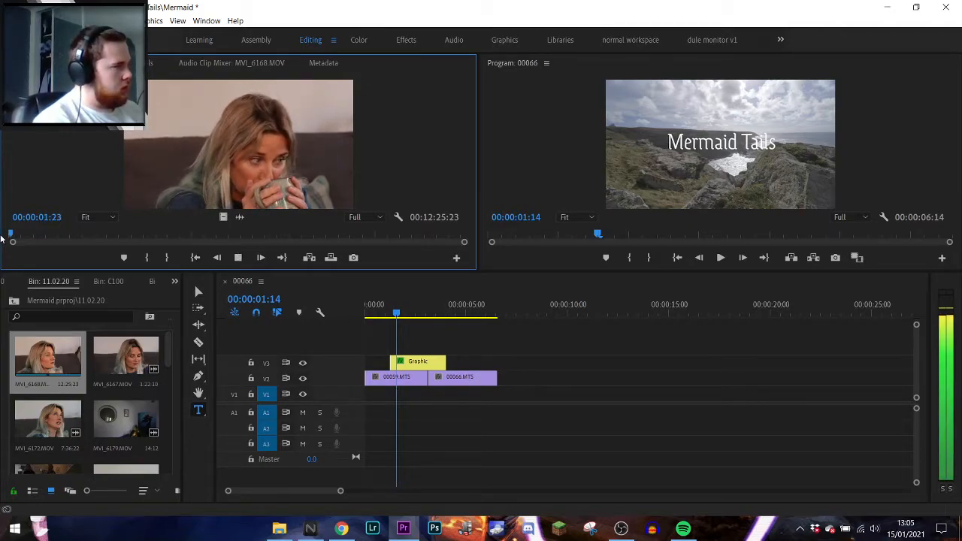
left_click(22, 235)
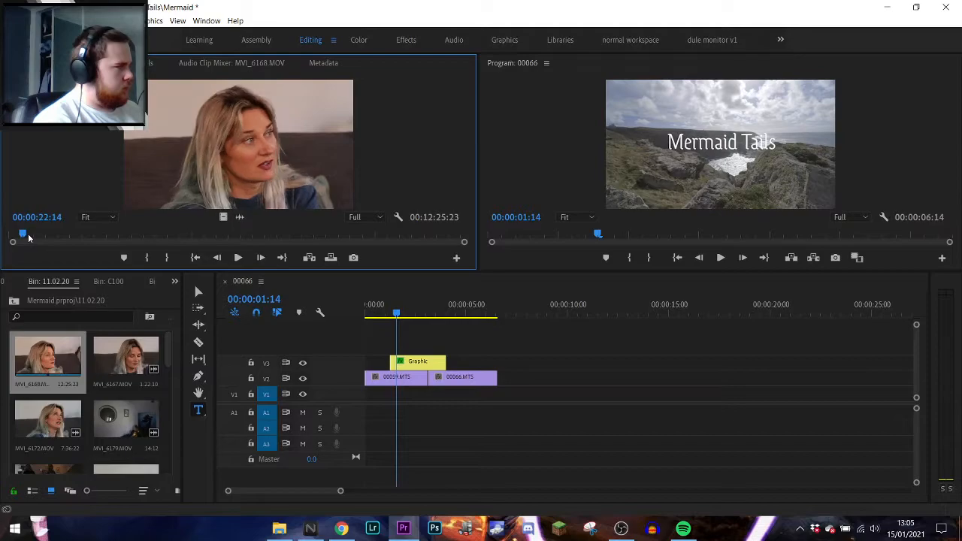
key("space")
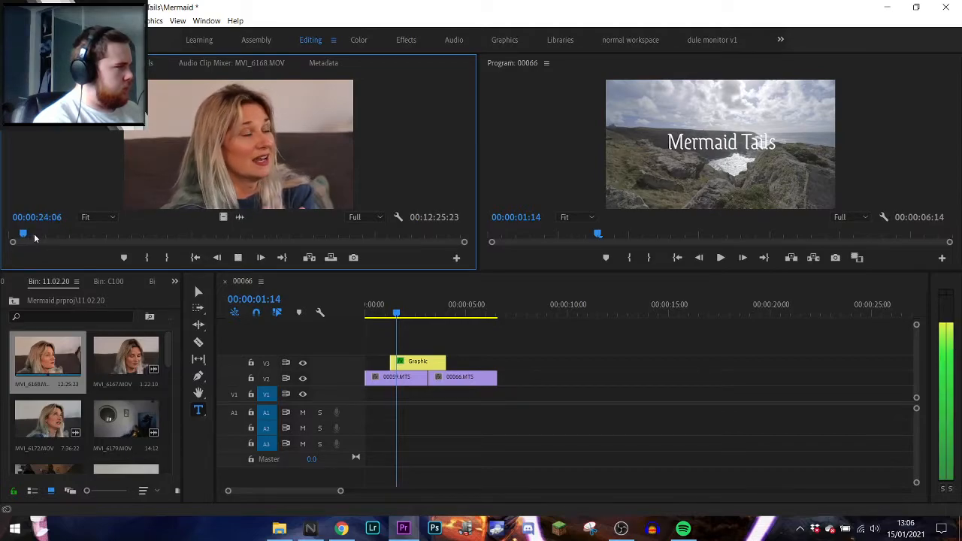
left_click(40, 235)
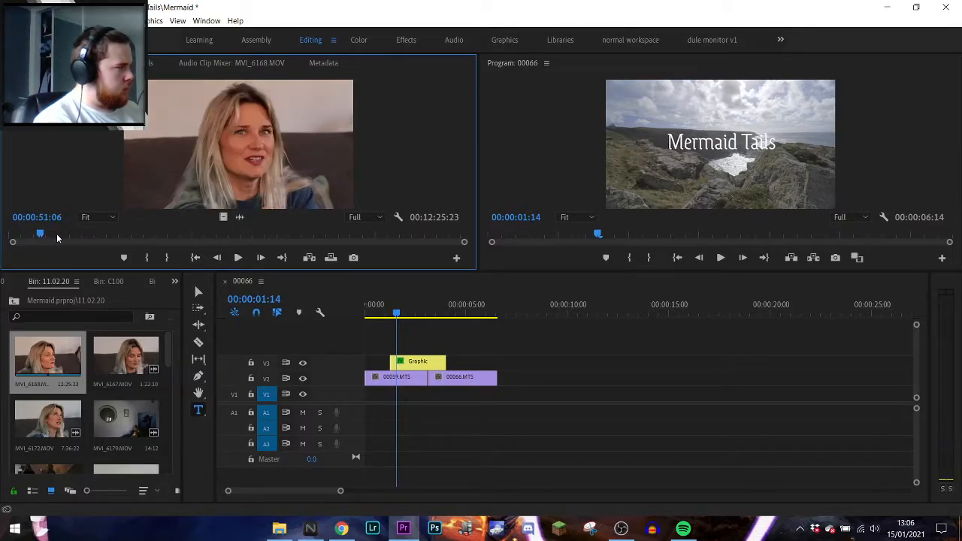
key("space")
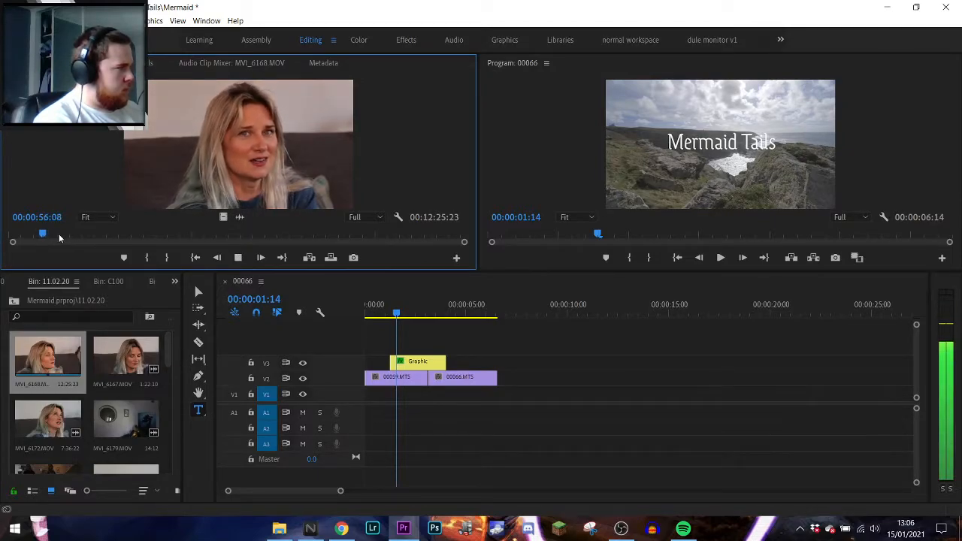
key("space")
- Open the C100 bin inside the first day bin and browse its clips for interview footage
left_click(14, 301)
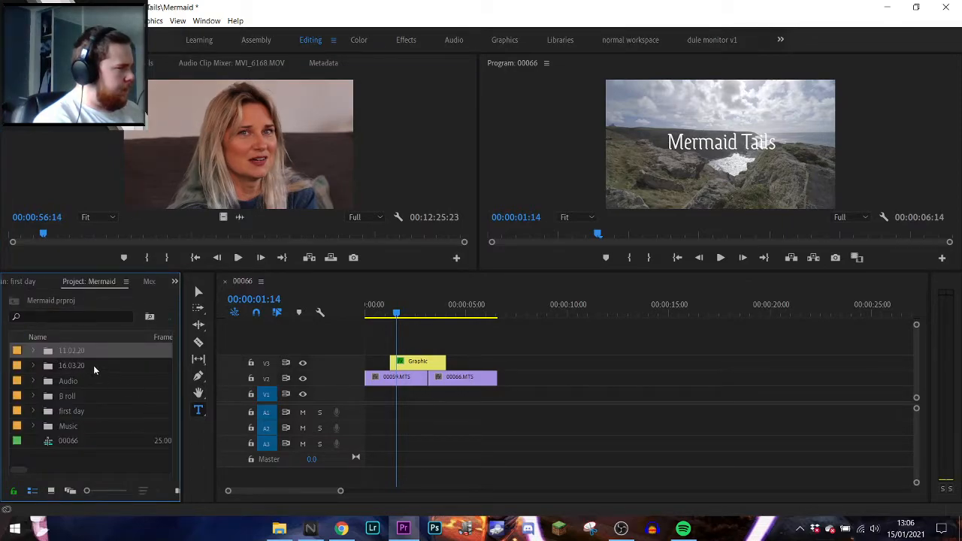
double_click(93, 410)
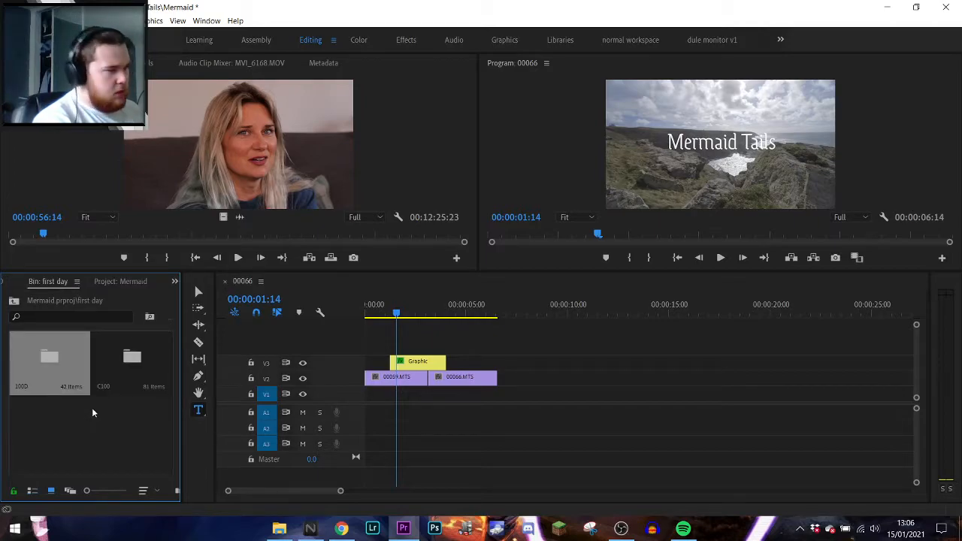
double_click(118, 360)
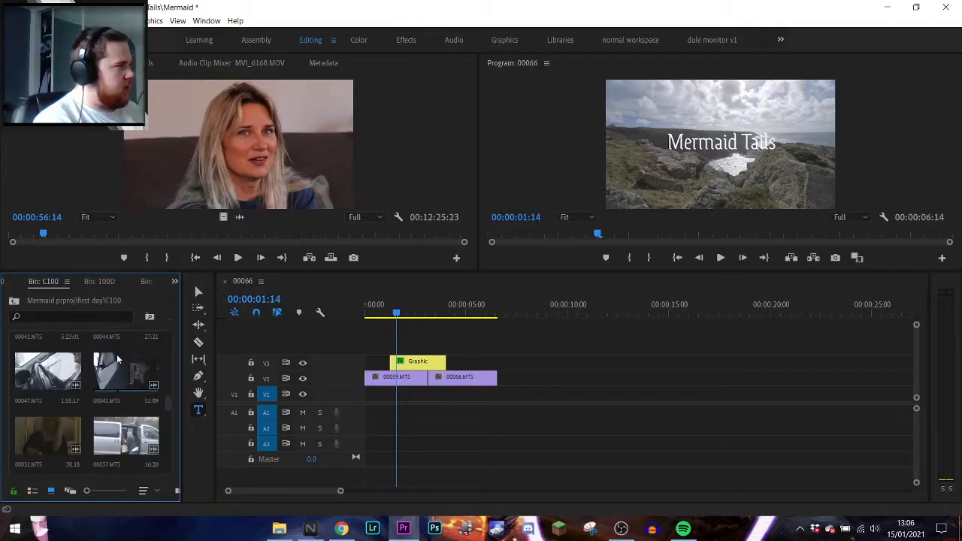
scroll(95, 406, "down", 2)
scroll(95, 405, "down", 2)
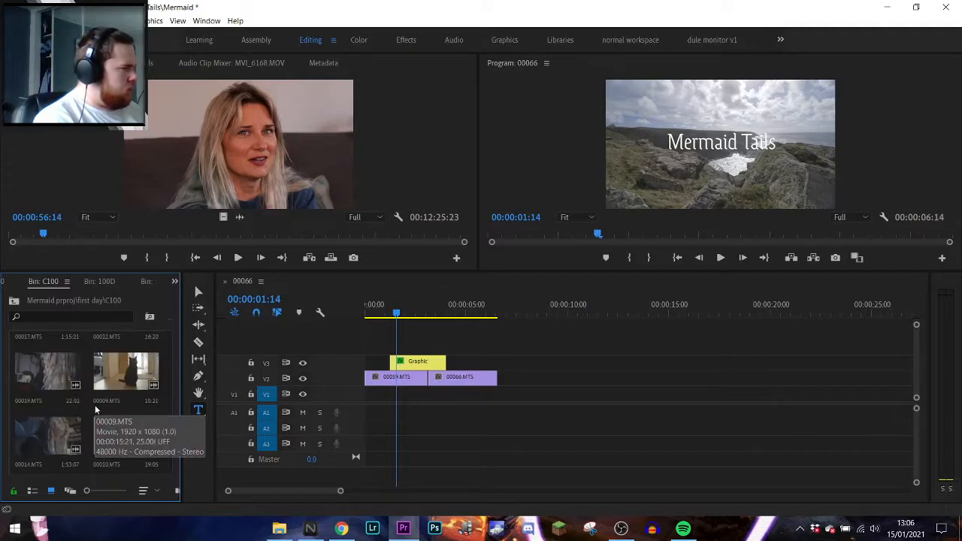
scroll(95, 406, "down", 2)
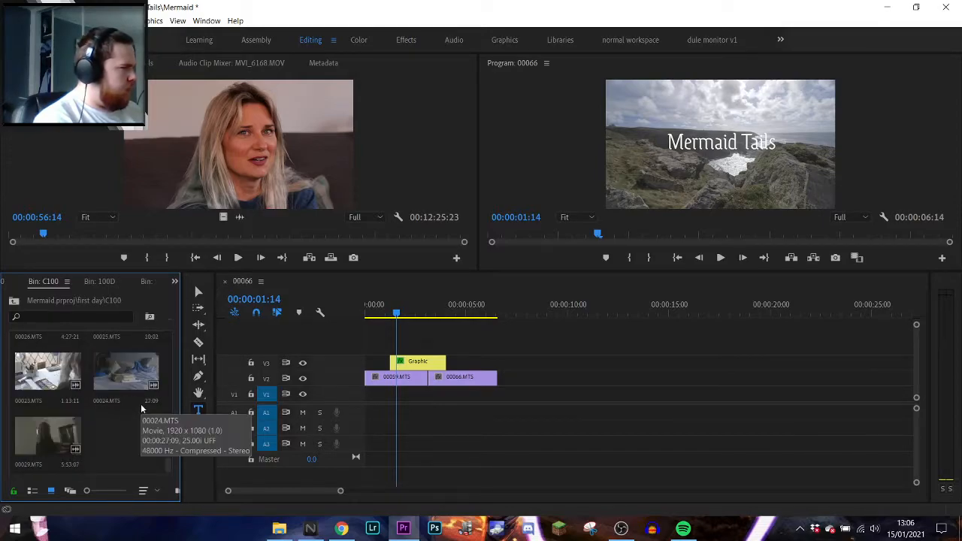
scroll(129, 409, "up", 4)
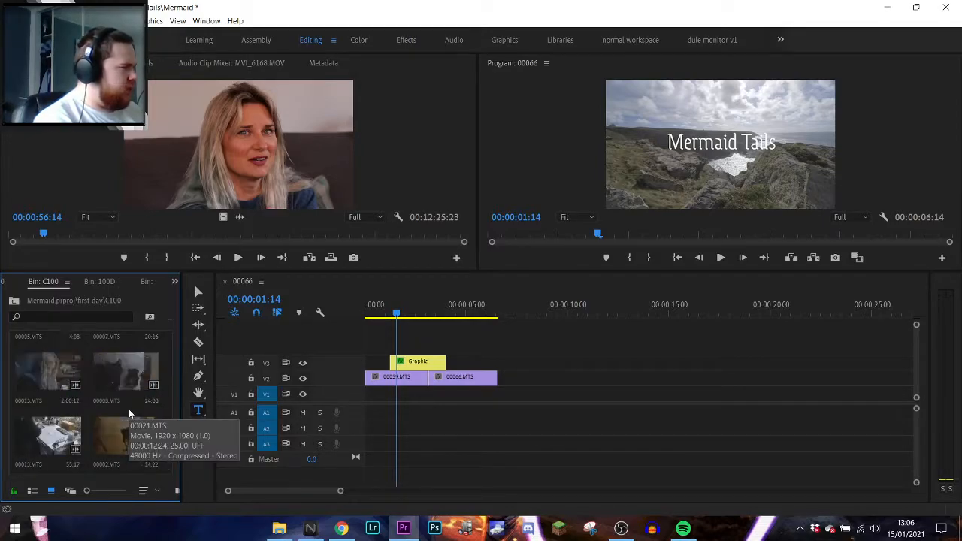
scroll(128, 409, "up", 2)
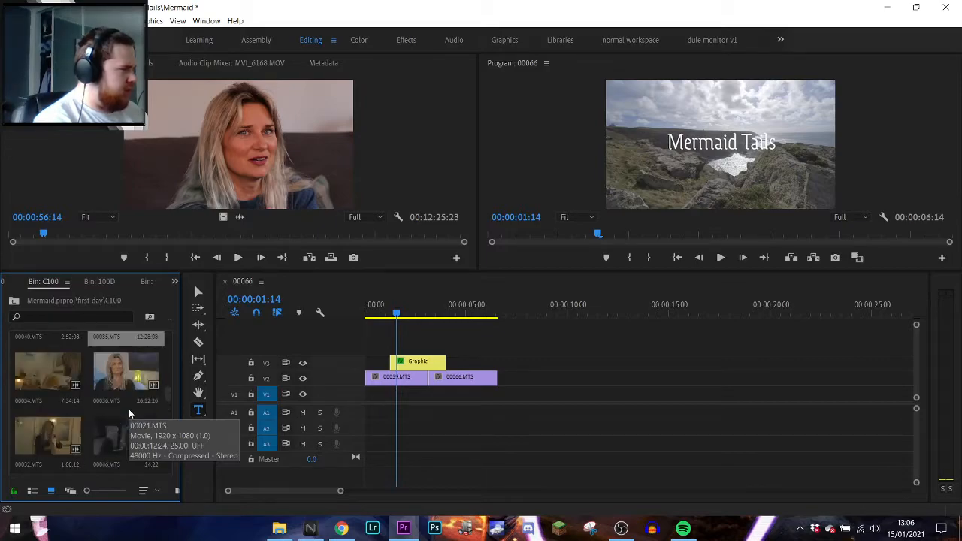
- Open 00036.MTS in the Source Monitor and preview it from about 12:00 and from near its start
double_click(128, 369)
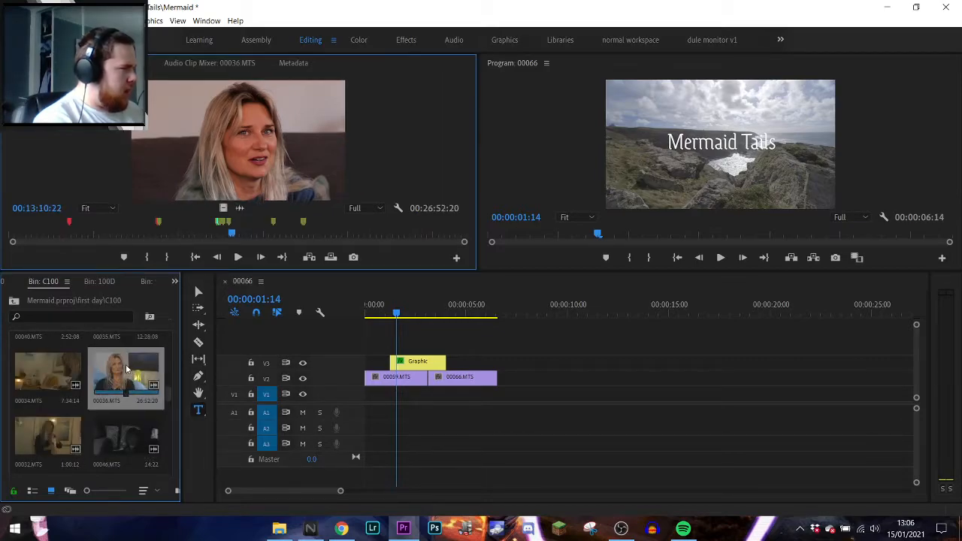
left_click(214, 237)
key("space")
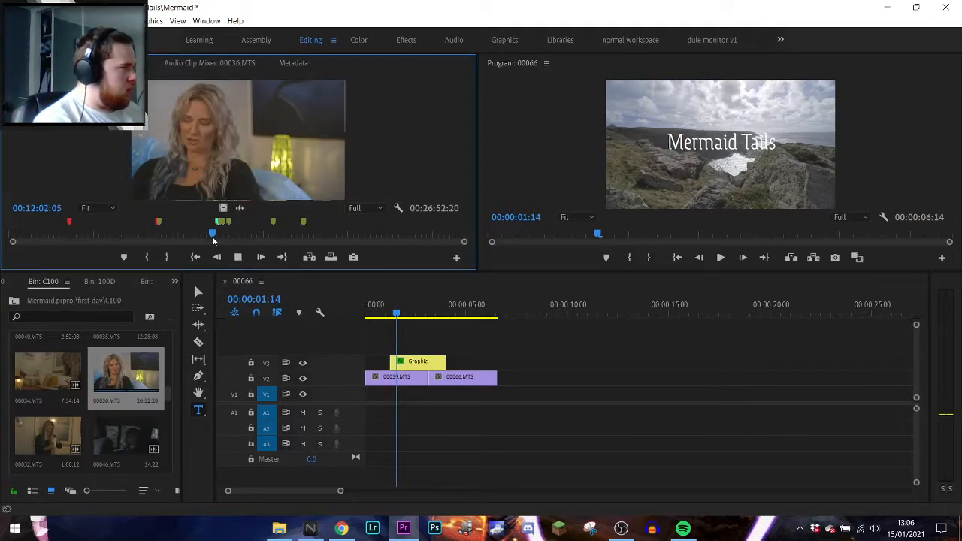
left_click(9, 234)
left_click(21, 234)
key("space")
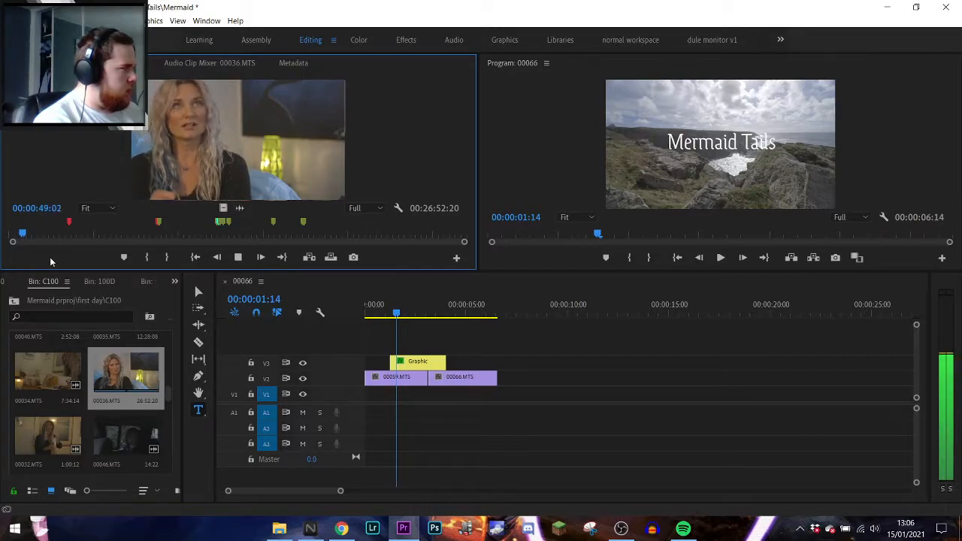
key("space")
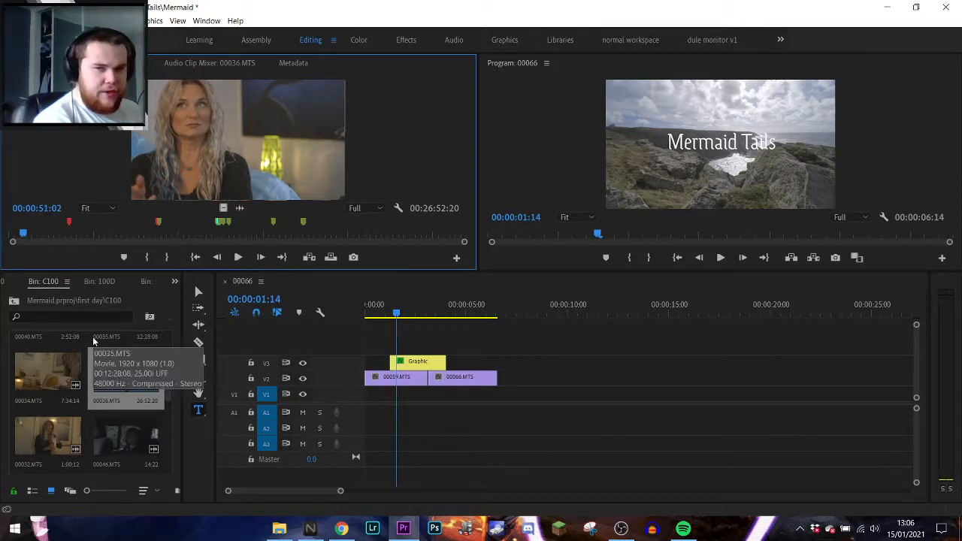
- Open 00035.MTS from the C100 bin in the Source Monitor and play its first minutes
scroll(105, 369, "up", 1)
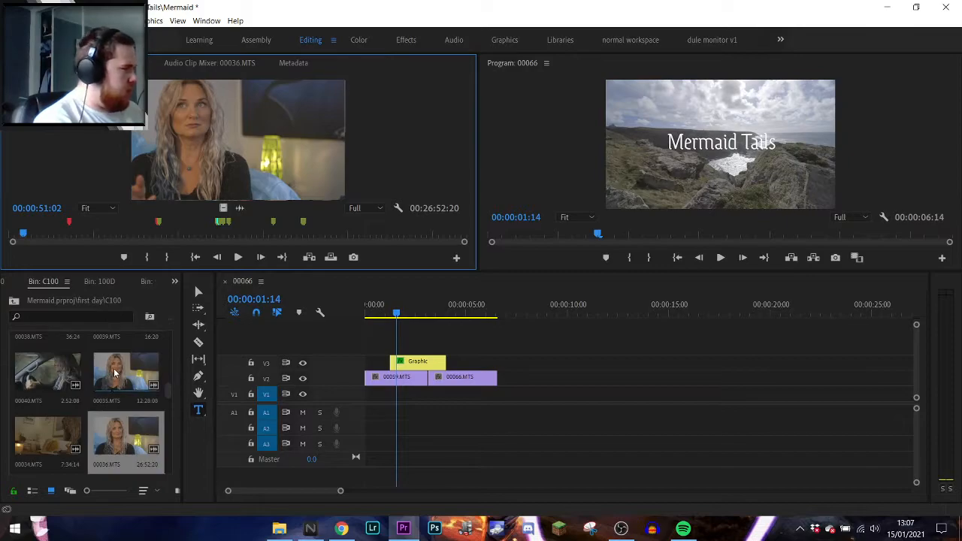
double_click(139, 370)
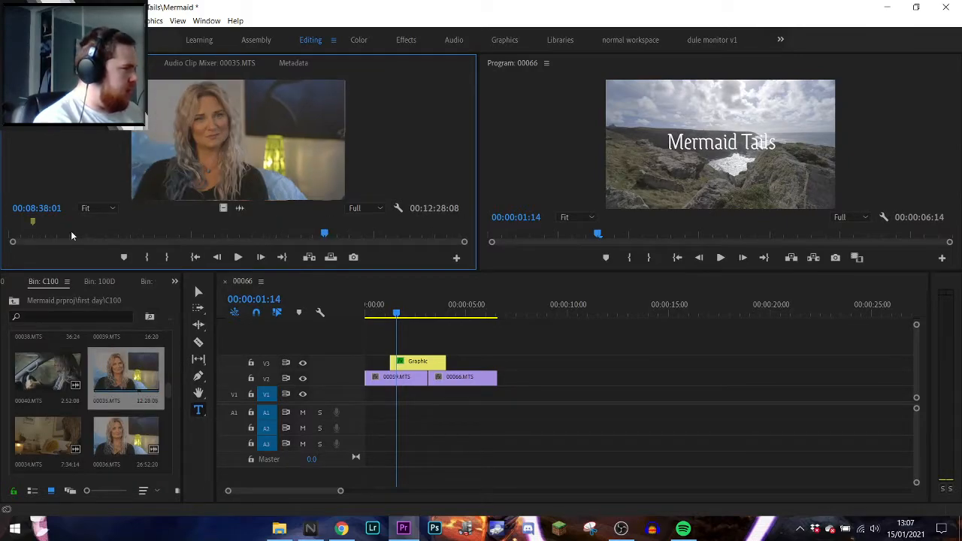
key("space")
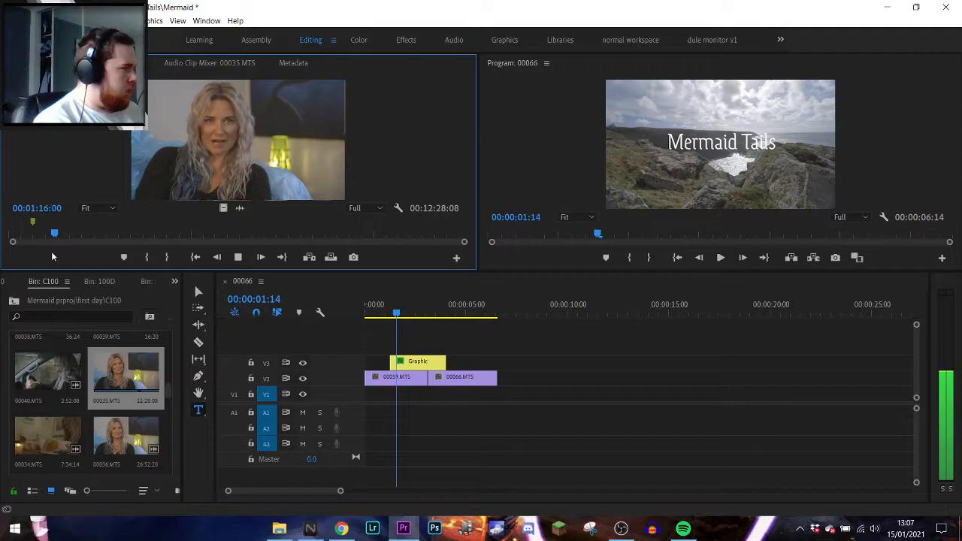
- Browse other clips in the C100 bin while 00035.MTS plays, stopping playback at about 1:50
scroll(109, 368, "down", 3)
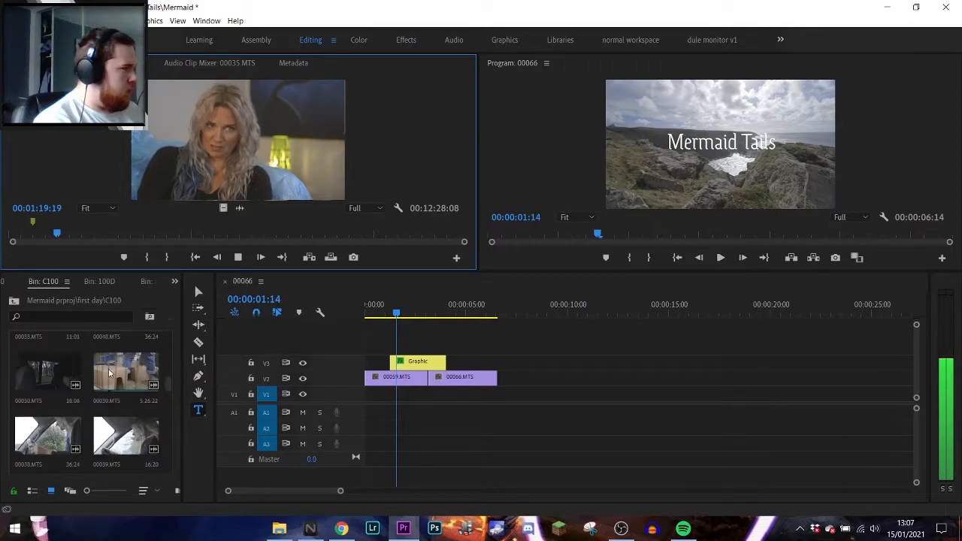
scroll(109, 373, "up", 1)
scroll(108, 369, "down", 4)
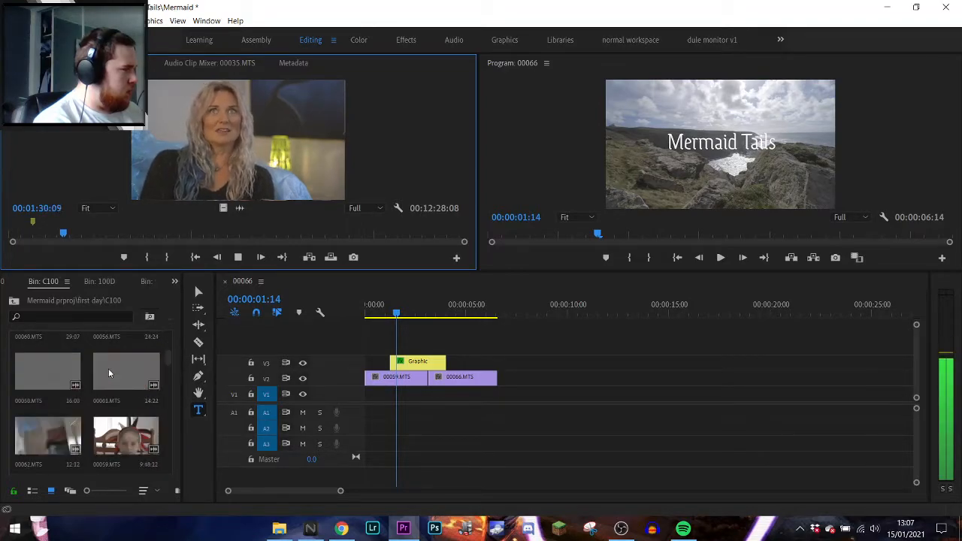
scroll(108, 369, "down", 2)
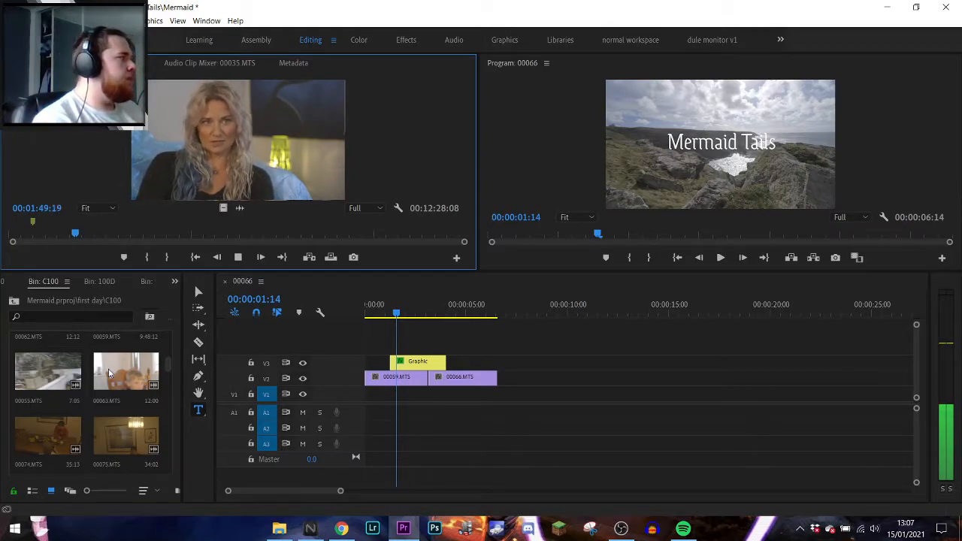
key("space")
scroll(108, 369, "down", 5)
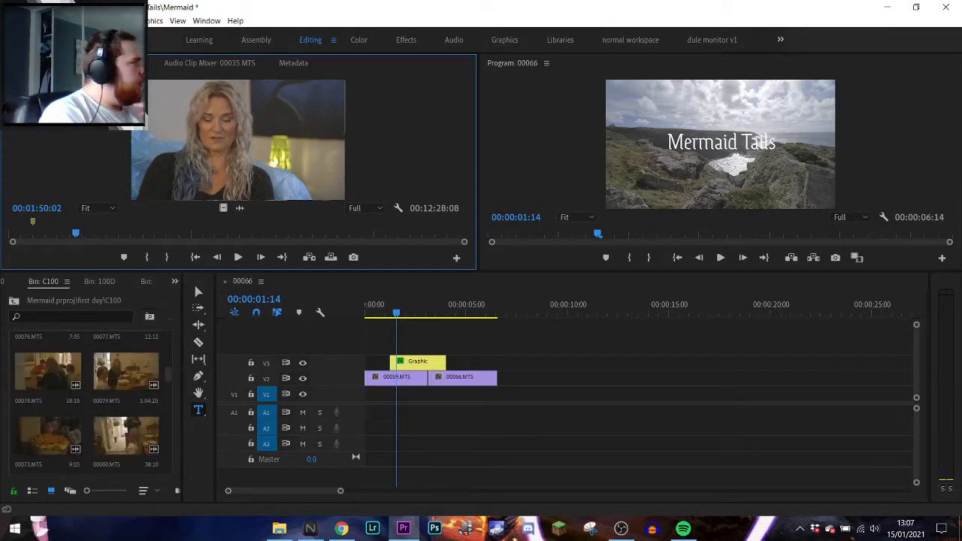
- Open the earlier project mermaid tales doc v3 alongside the current one and cancel relinking its missing media
left_click(11, 21)
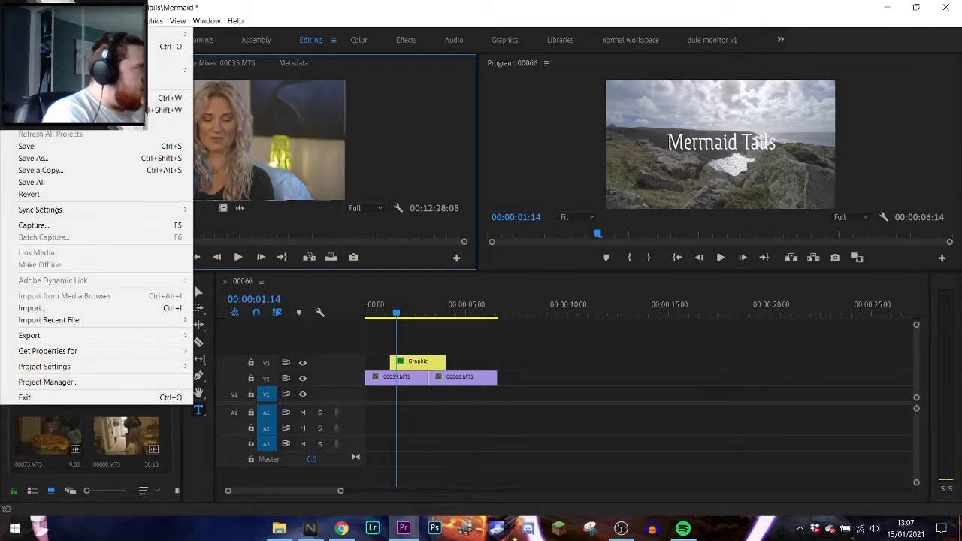
left_click(36, 21)
left_click(11, 21)
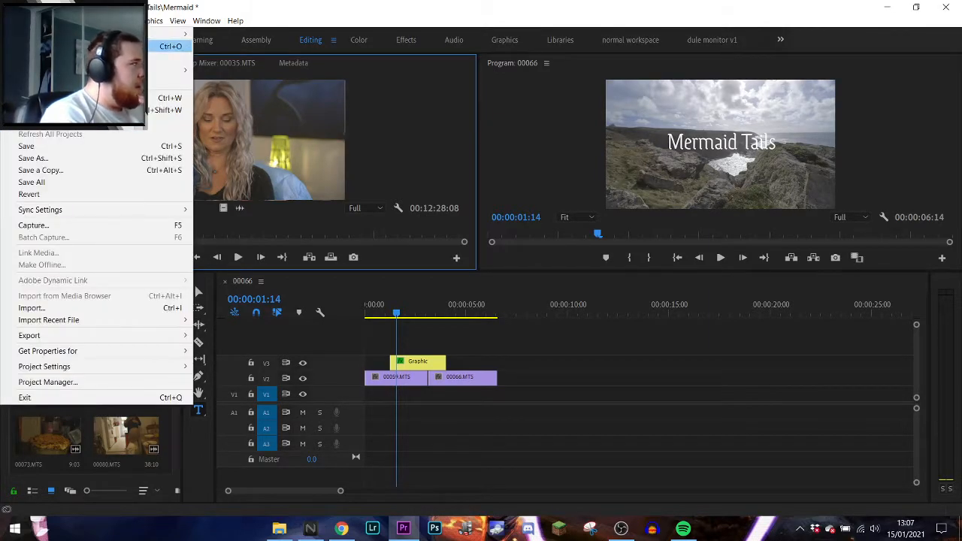
left_click(45, 47)
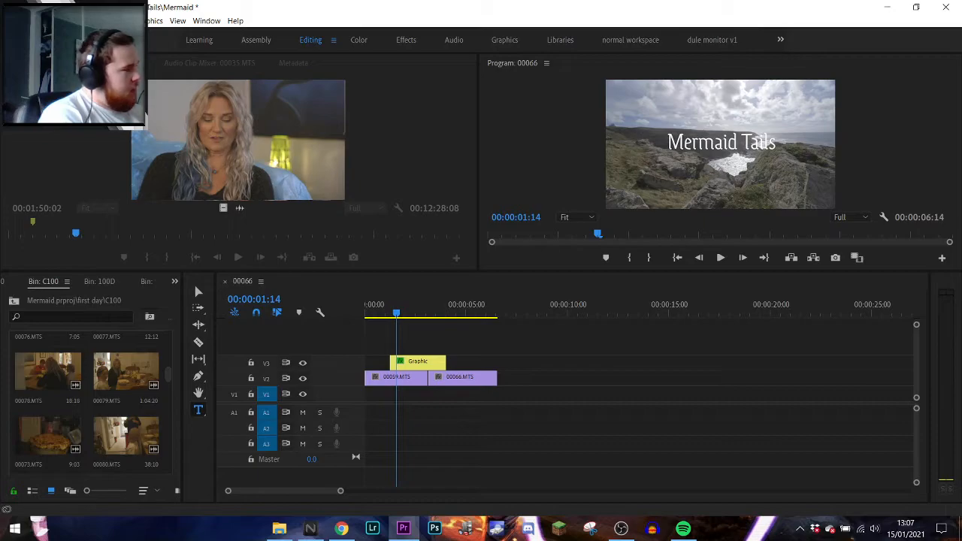
scroll(124, 227, "down", 10)
scroll(124, 227, "down", 5)
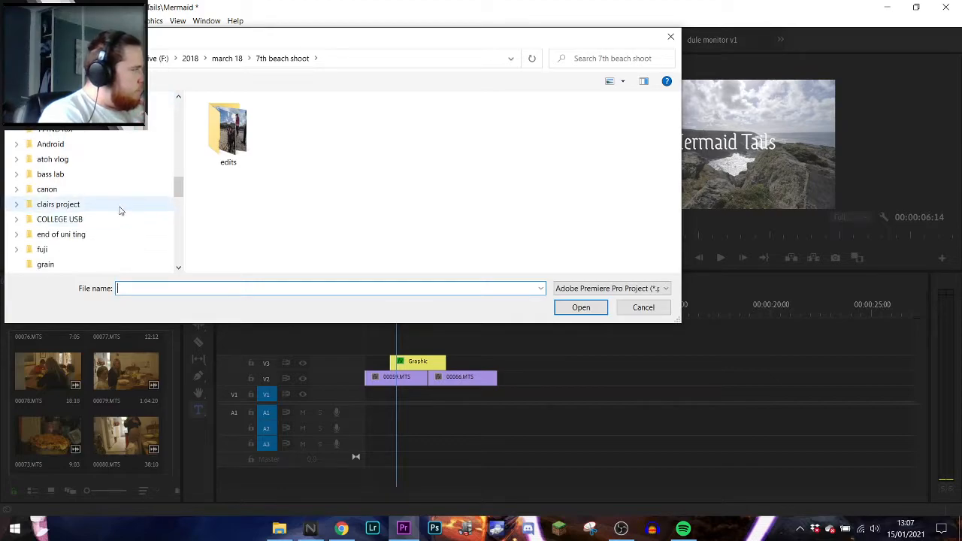
left_click(121, 211)
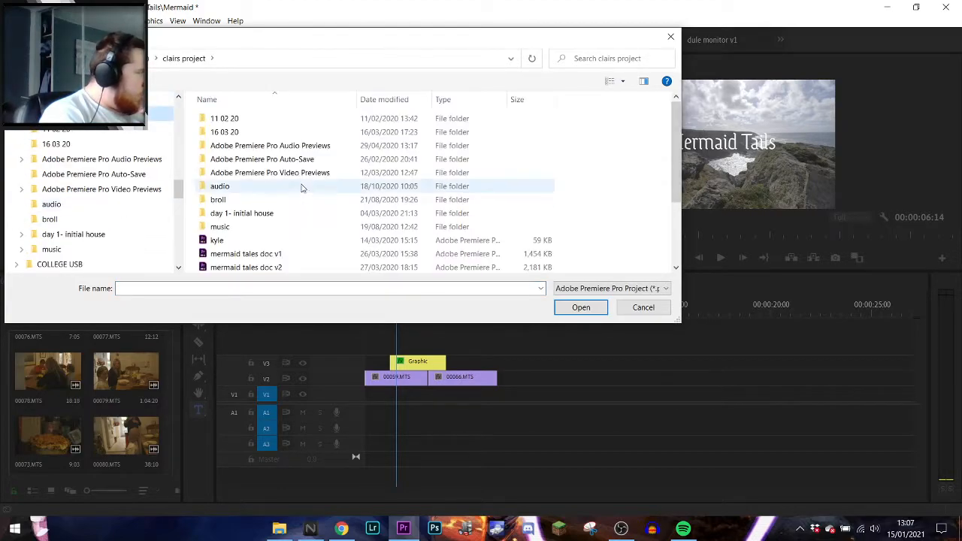
scroll(300, 187, "down", 2)
double_click(302, 188)
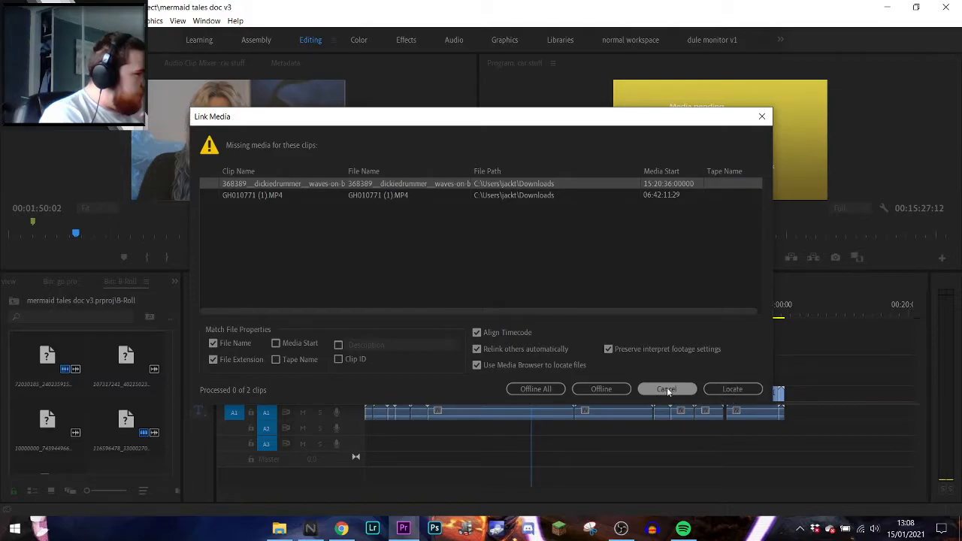
left_click(667, 390)
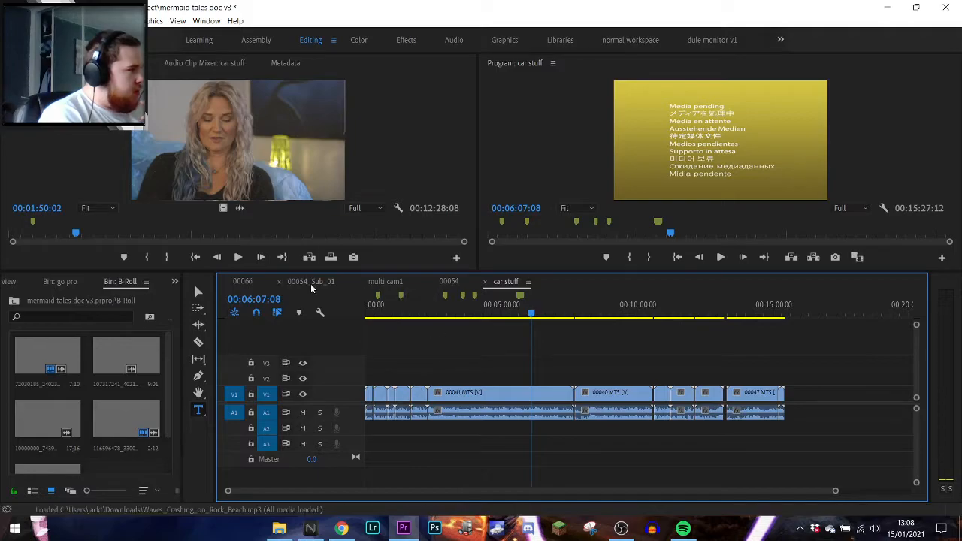
- Look through the open sequences 00066, 00054_Sub_01 and multi cam1, ending on the full timeline of 00054
left_click(248, 281)
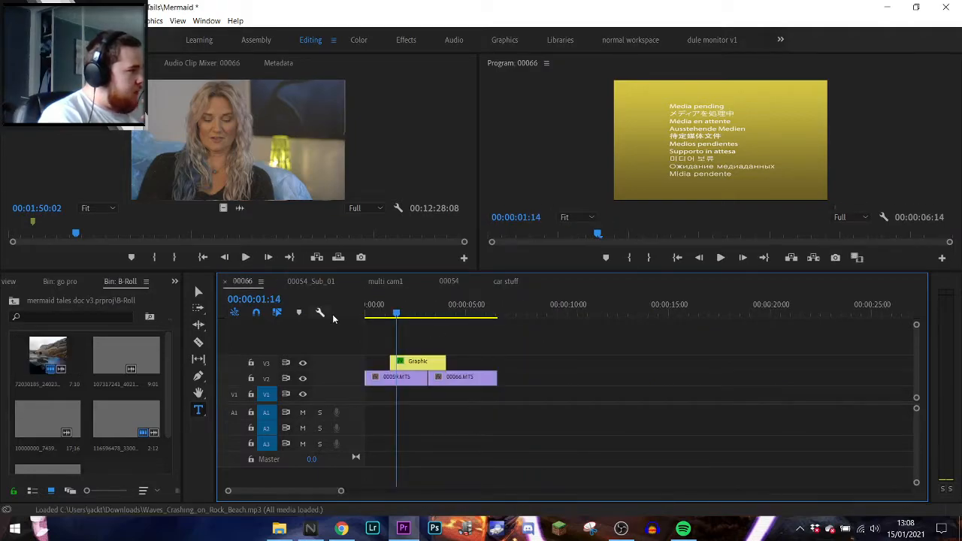
left_click(310, 282)
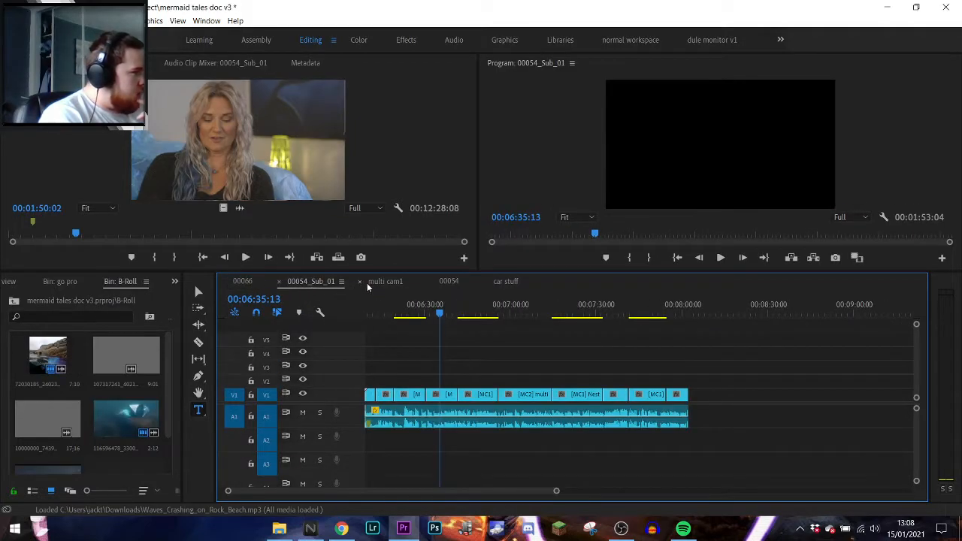
left_click(372, 282)
left_click(440, 281)
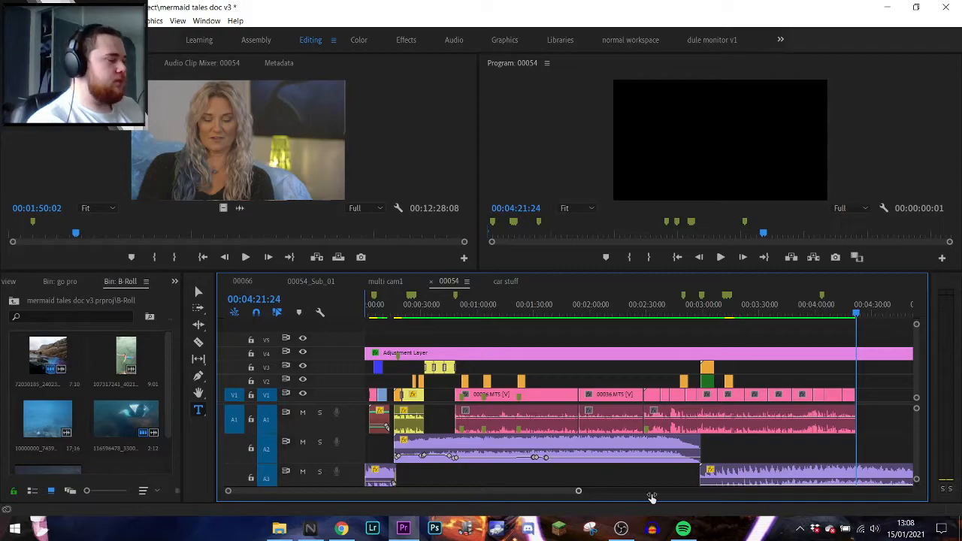
scroll(652, 497, "down", 6)
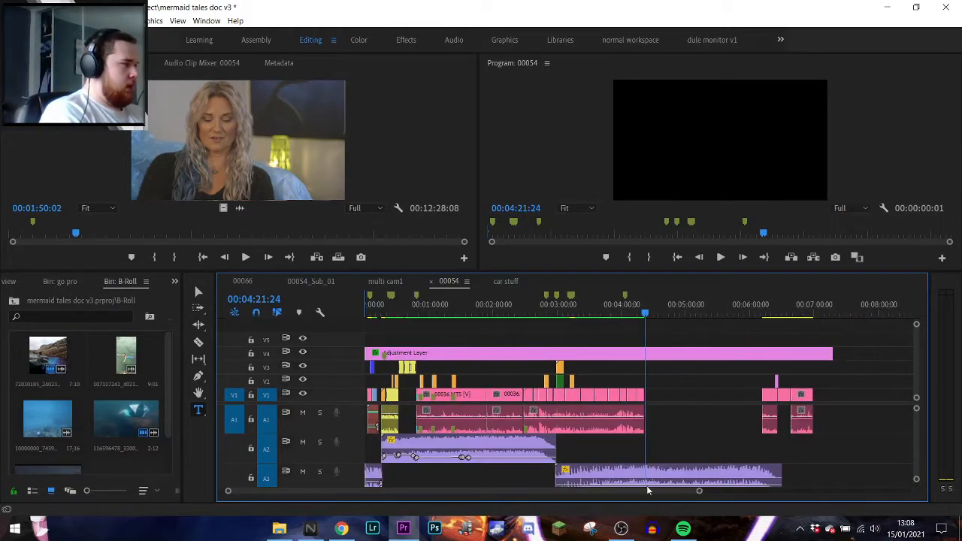
- Close the Tools panel and return to the timeline of sequence 00054
right_click(203, 282)
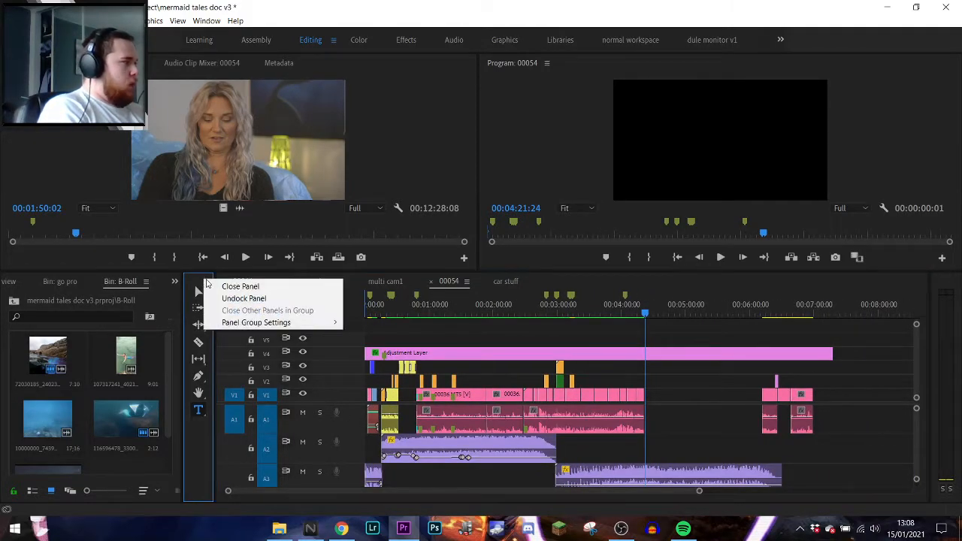
left_click(226, 288)
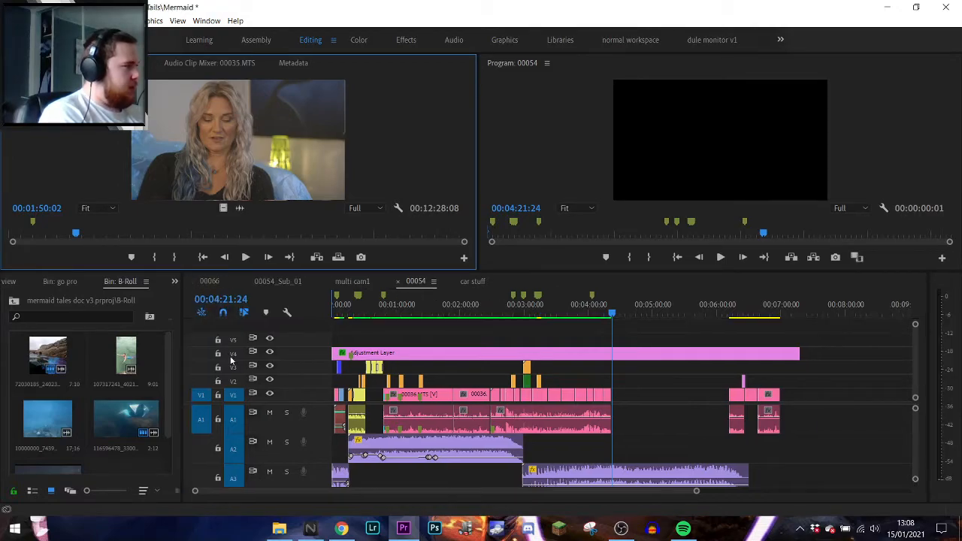
left_click(388, 489)
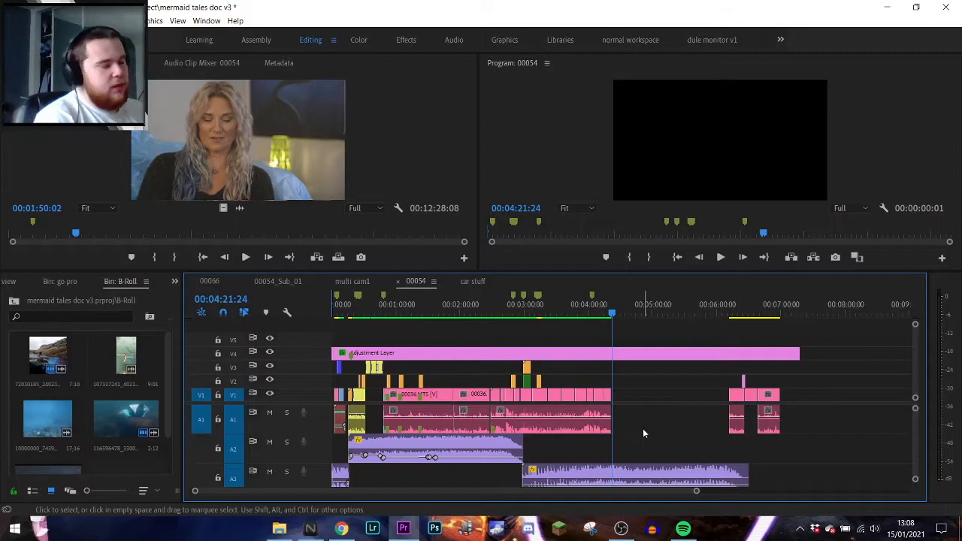
- Play sequence 00054 of the earlier project from its very beginning
left_click_drag(698, 494, 699, 493)
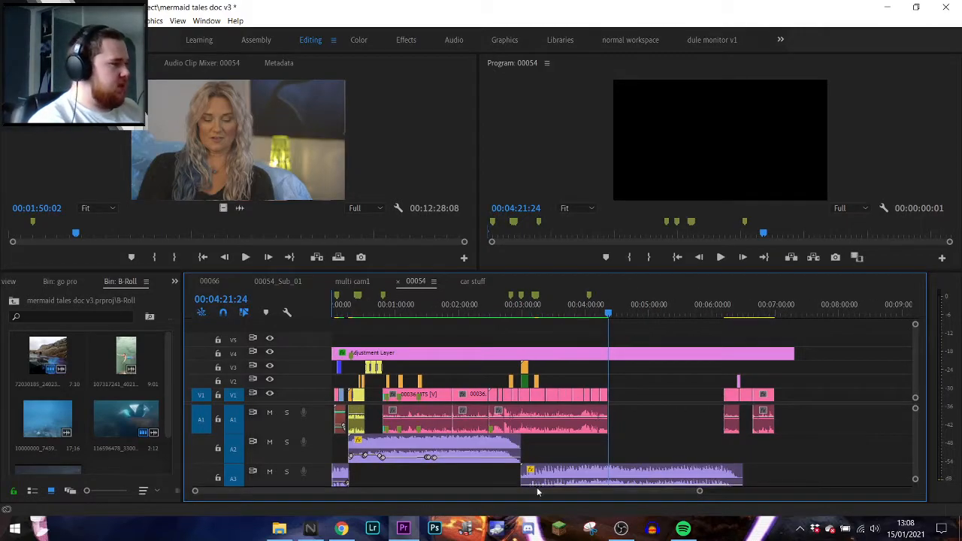
left_click(338, 315)
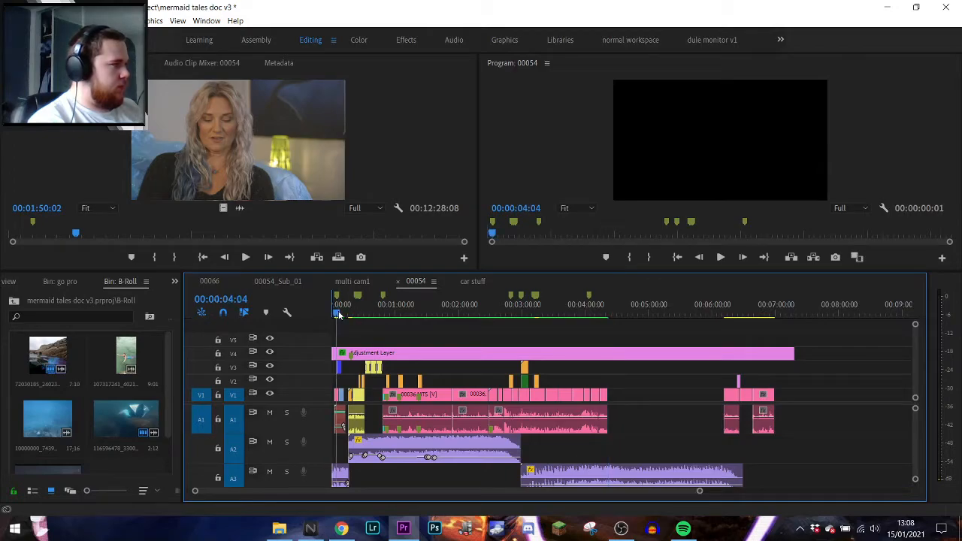
left_click(332, 314)
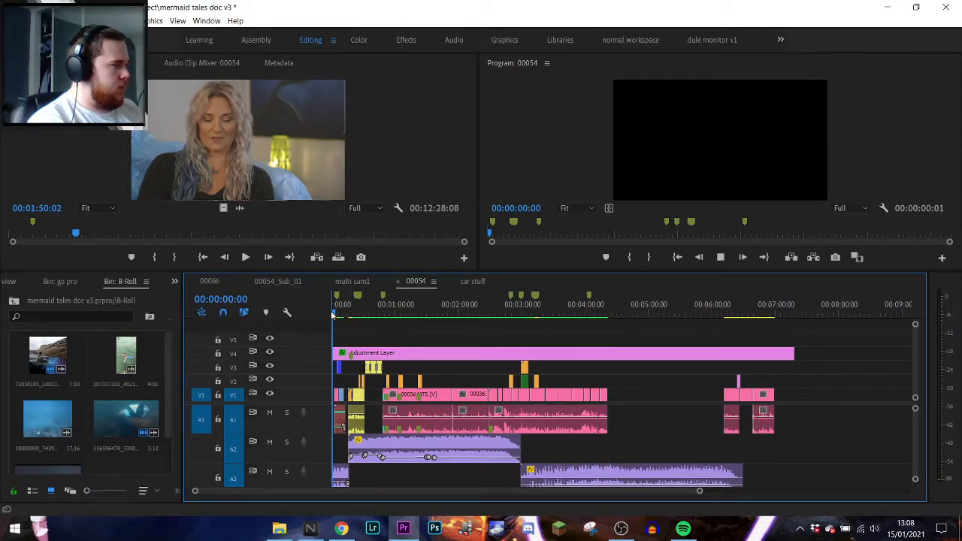
- Enlarge the Program monitor and play the opening of sequence 00054 up to the interview at 00:00:50:19
key("space")
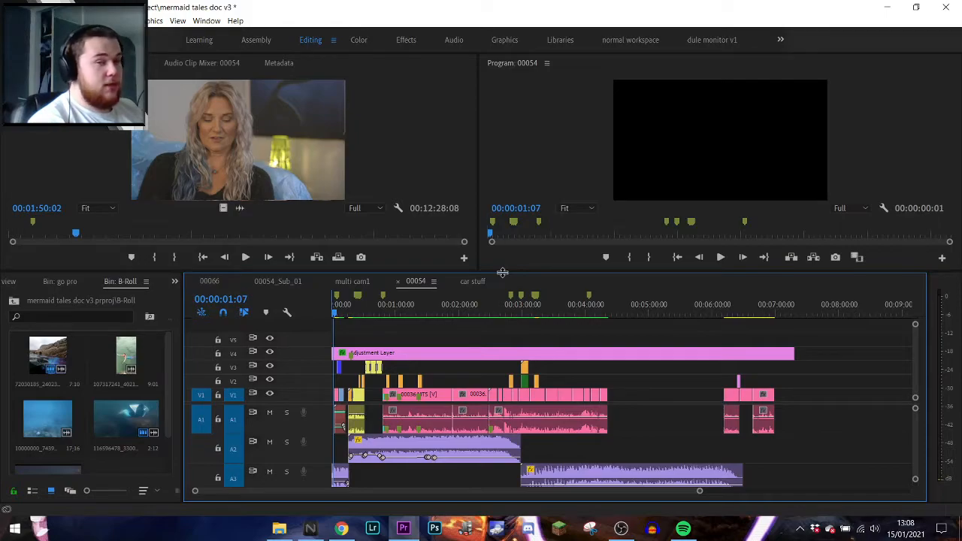
left_click_drag(514, 434, 514, 437)
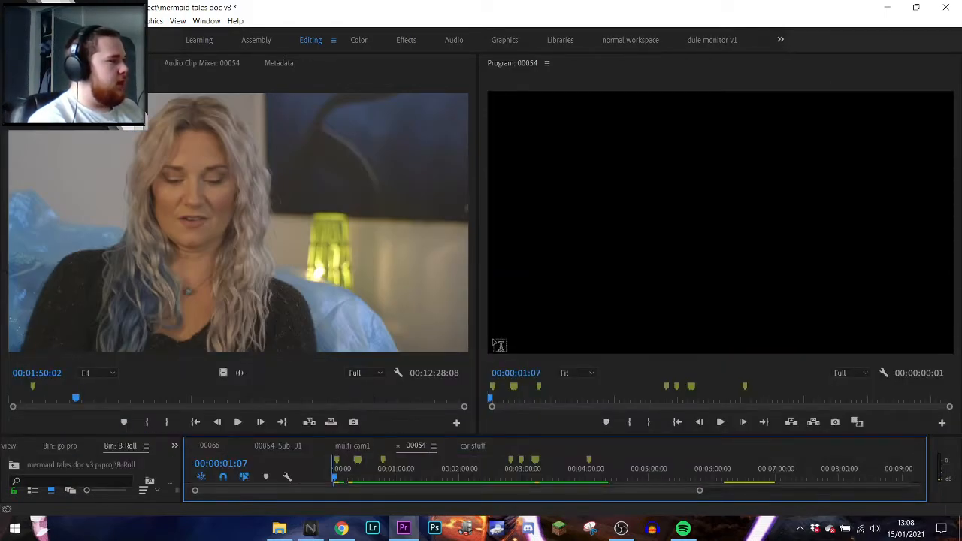
left_click_drag(479, 318, 2, 297)
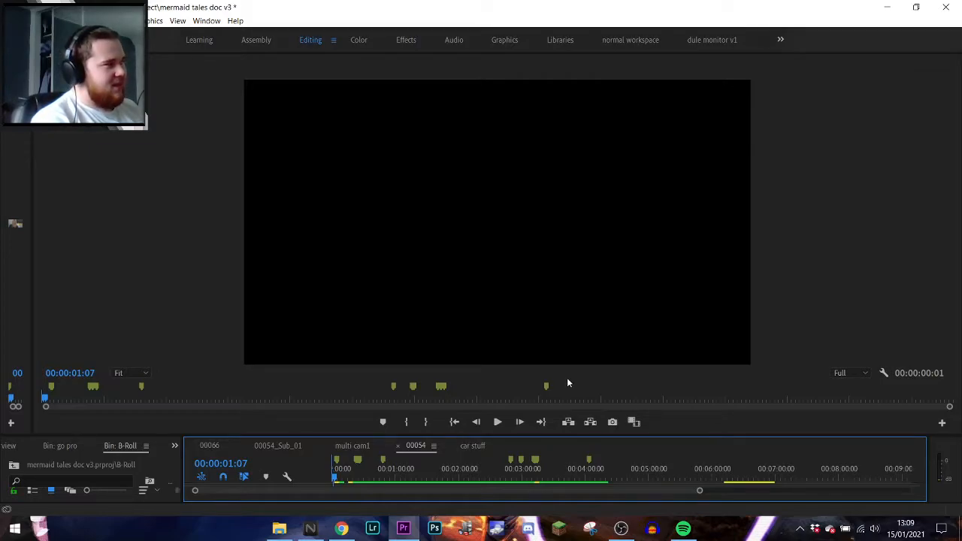
key("space")
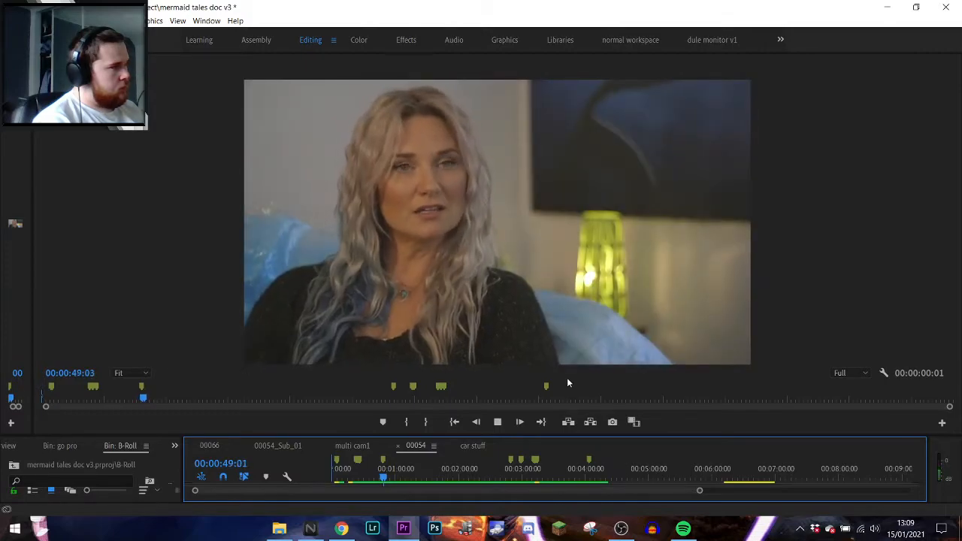
key("space")
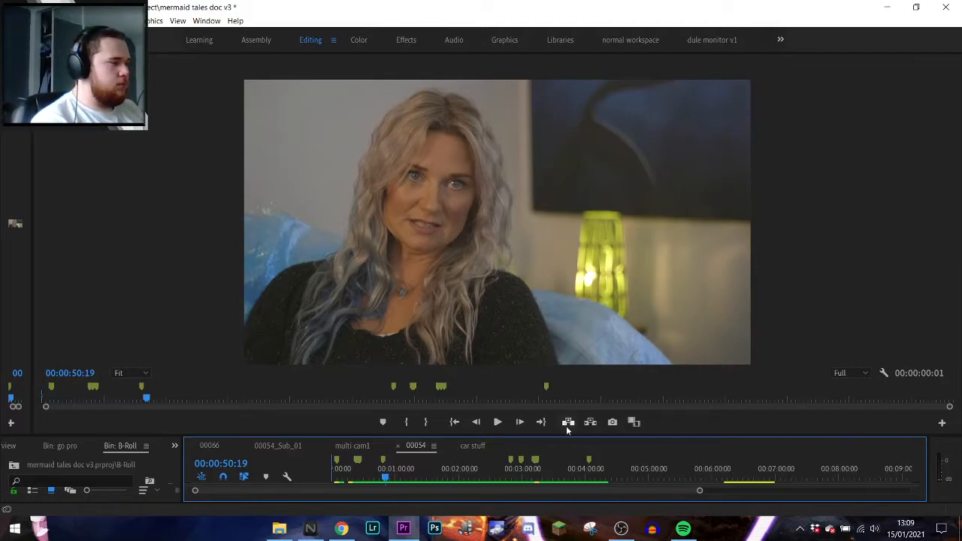
- Restore the timeline and Source monitor to a workable size and cue sequence 00054 to the beach line-up shot at 00:00:26:02
left_click_drag(569, 435, 540, 354)
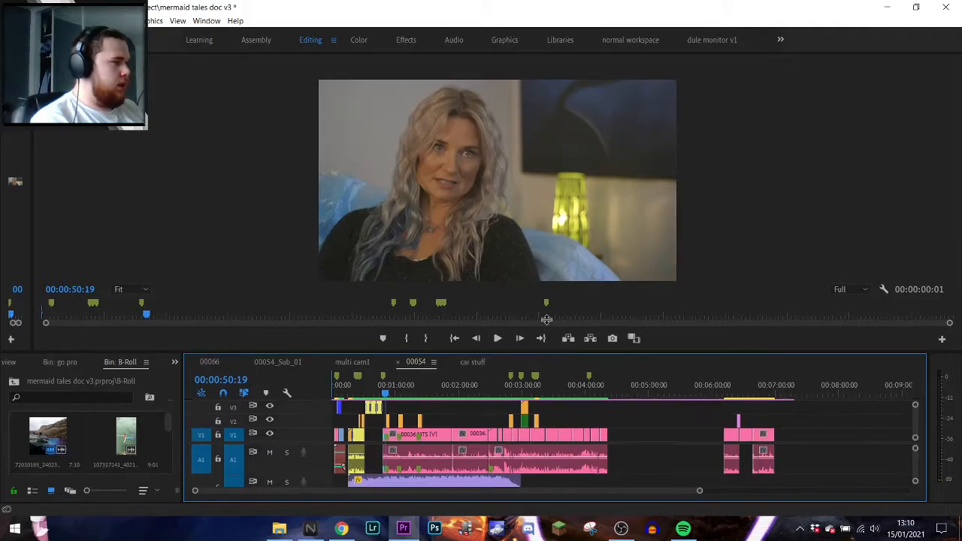
left_click_drag(547, 316, 563, 270)
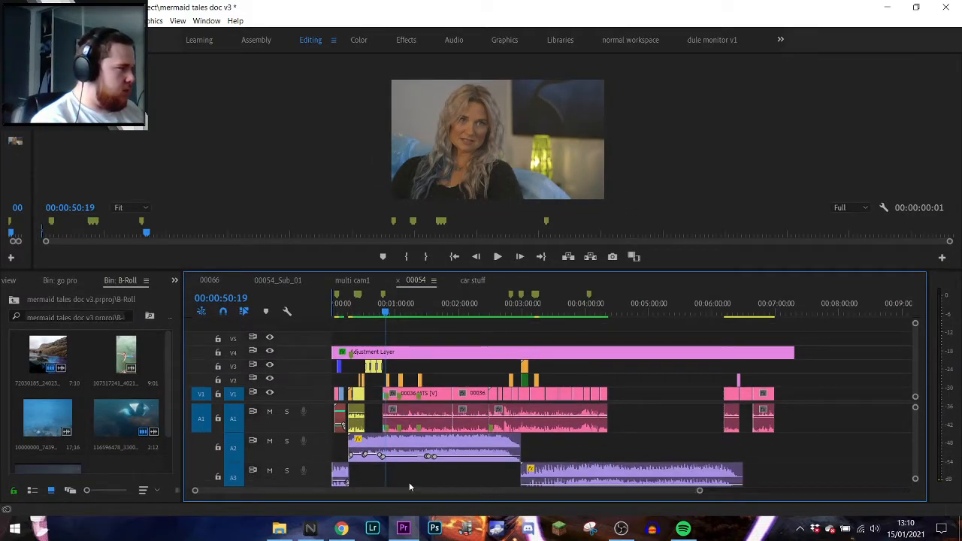
left_click(365, 314)
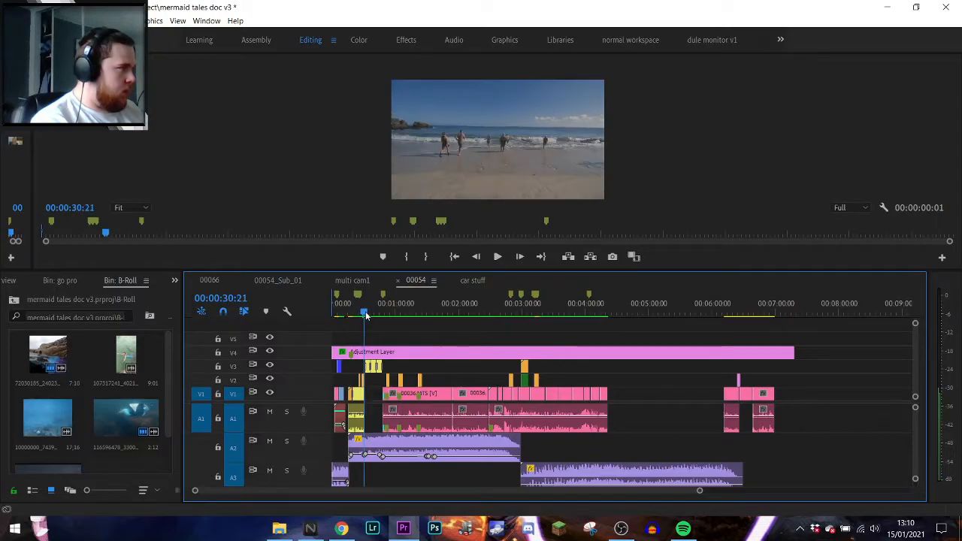
left_click_drag(366, 315, 361, 314)
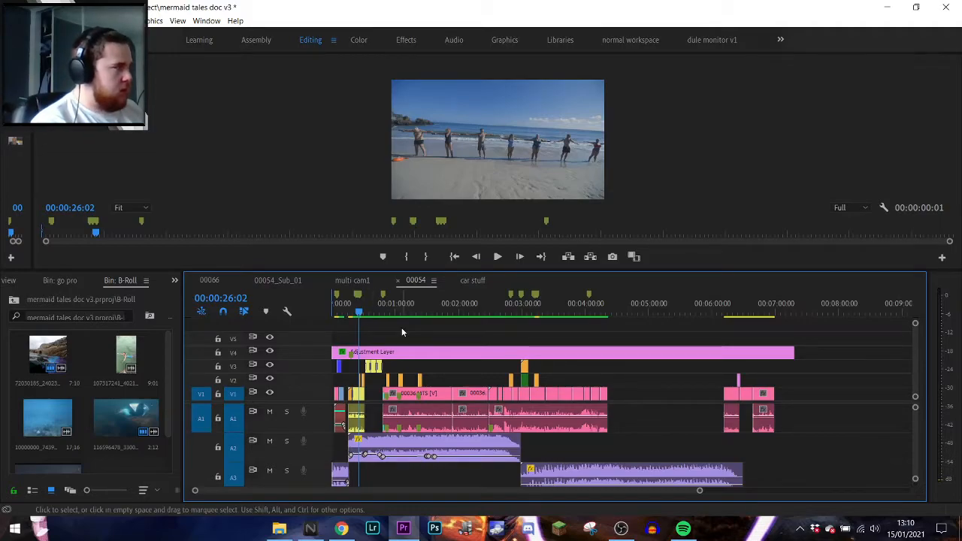
left_click_drag(34, 158, 330, 176)
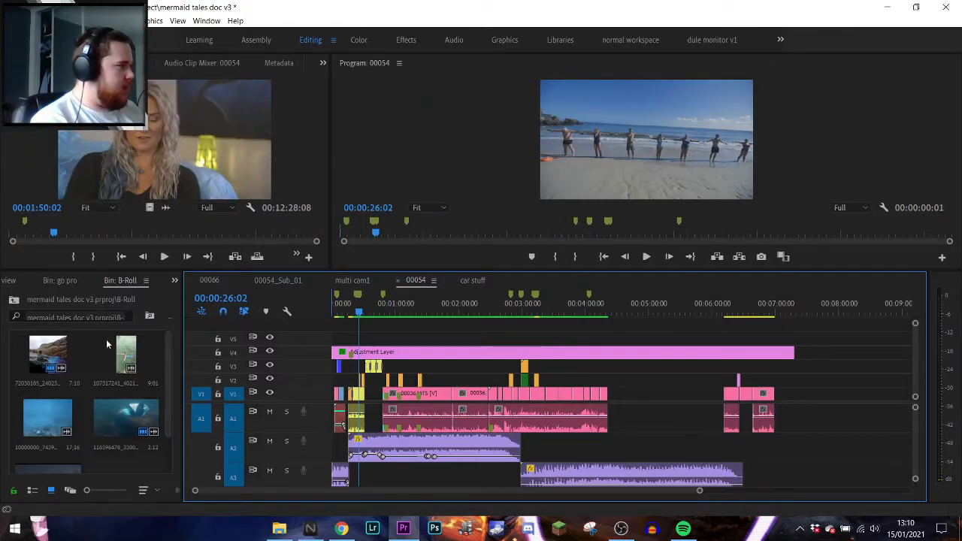
- Look through the top-level bins of mermaid tales doc v3 and briefly replay the beach line-up shot from 00:00:26:02
left_click(13, 300)
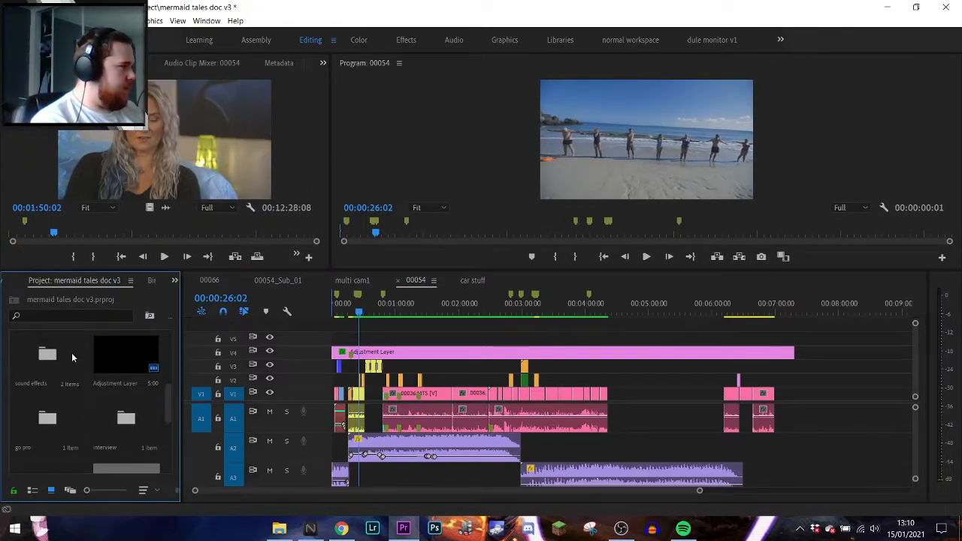
scroll(70, 391, "down", 2)
scroll(73, 403, "down", 1)
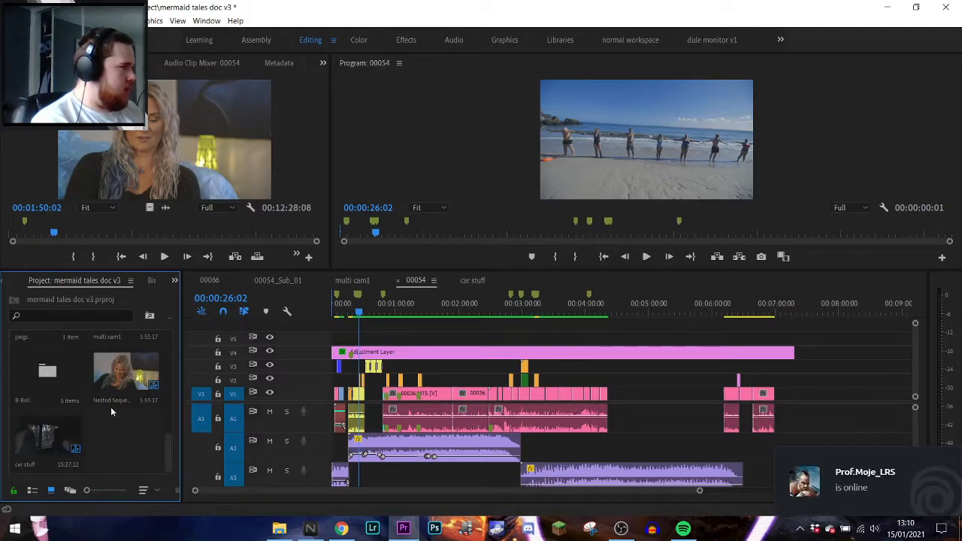
scroll(87, 414, "up", 2)
scroll(87, 410, "up", 2)
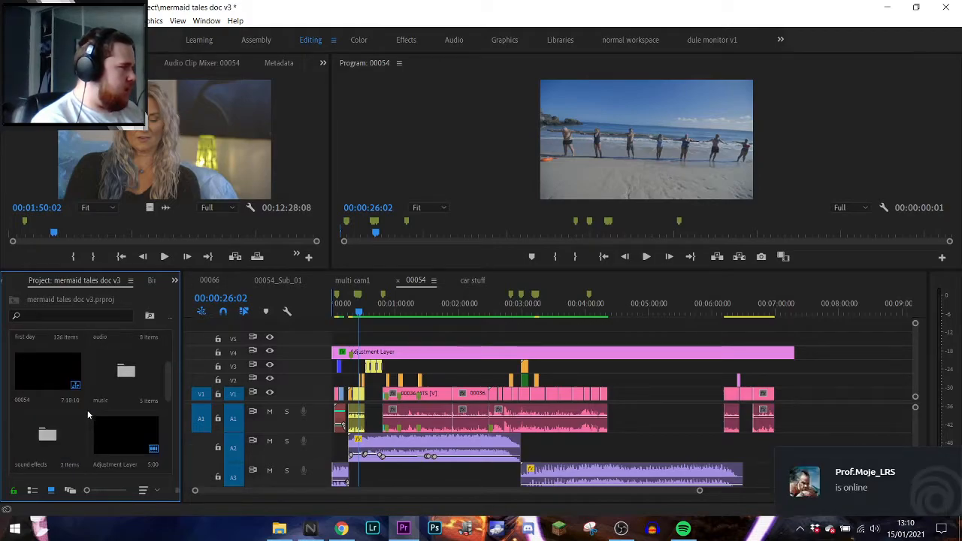
scroll(87, 414, "up", 1)
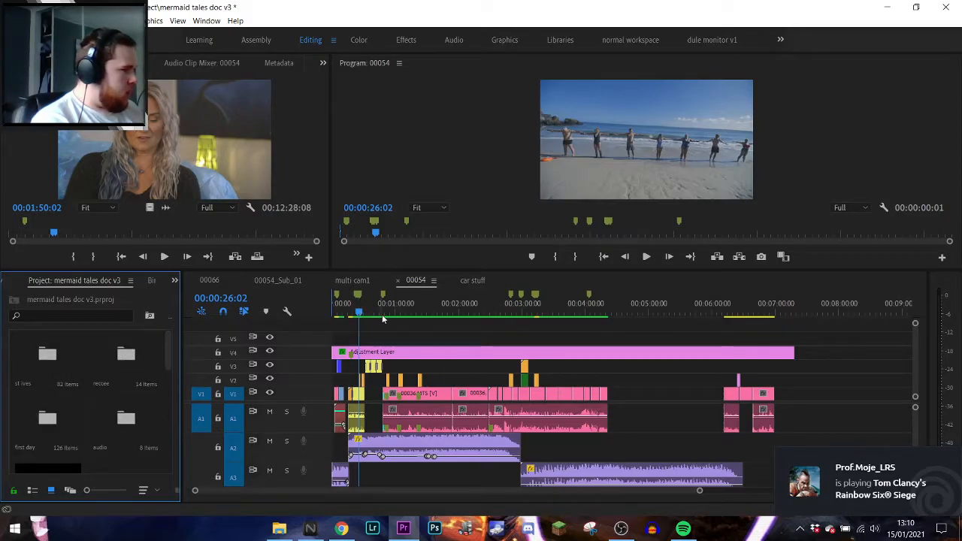
left_click_drag(364, 316, 359, 316)
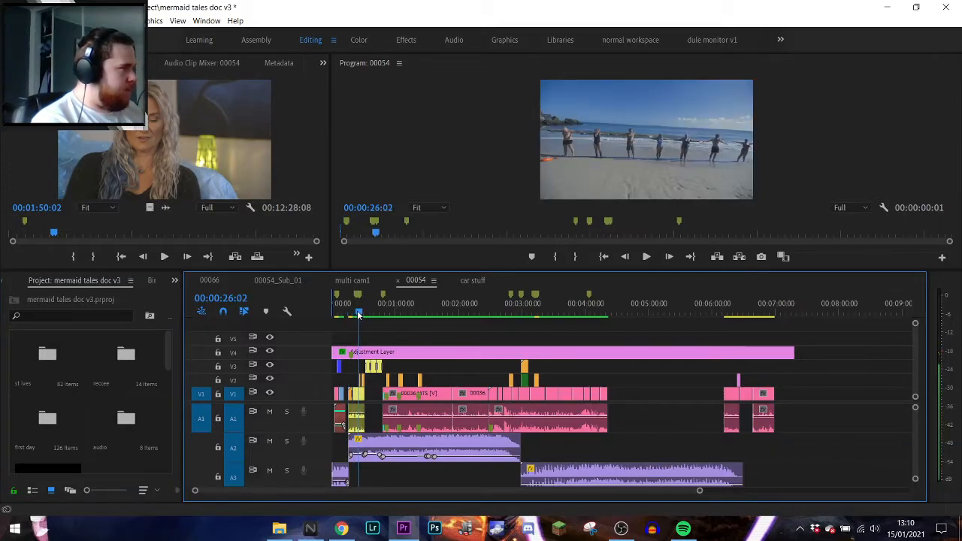
key("space")
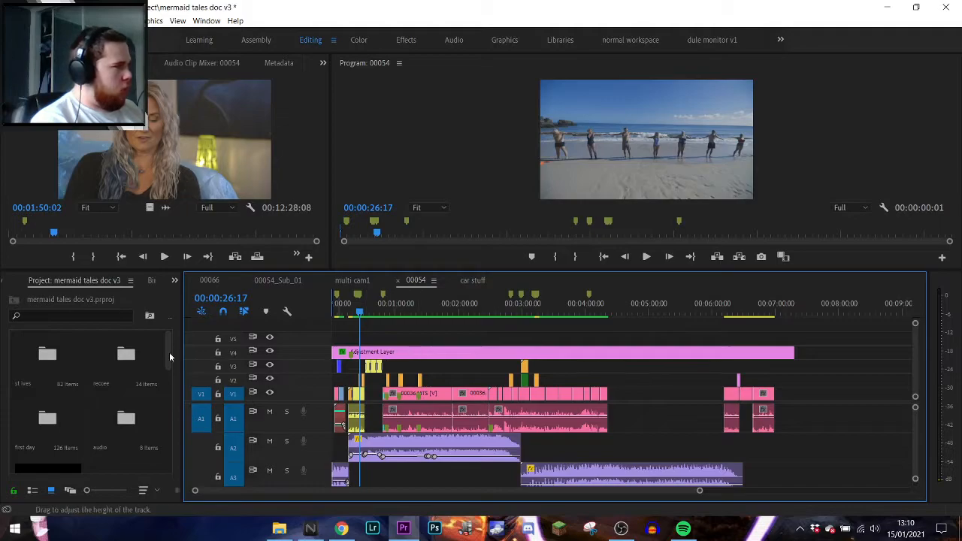
- Open the st ives bin and look through its clips for the raw beach footage
scroll(63, 398, "down", 2)
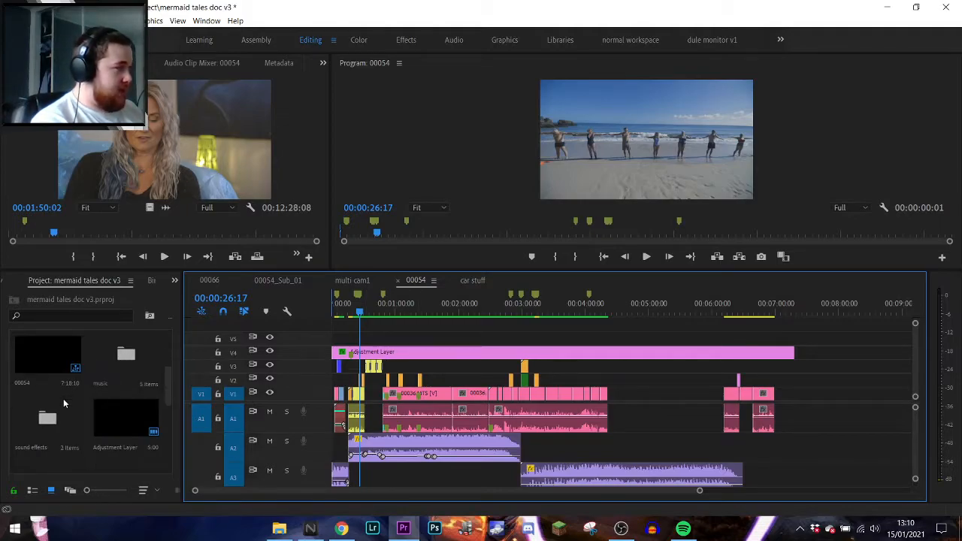
scroll(63, 398, "up", 2)
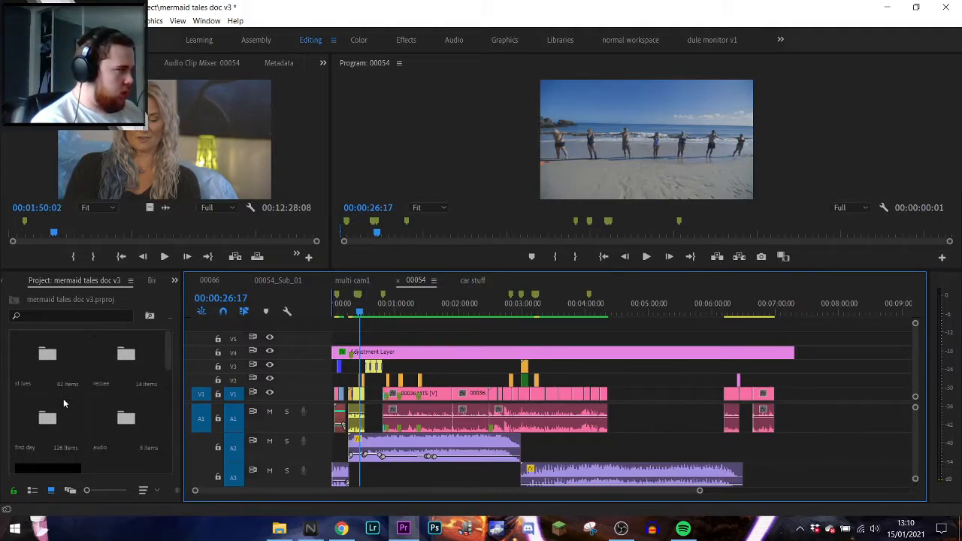
double_click(54, 370)
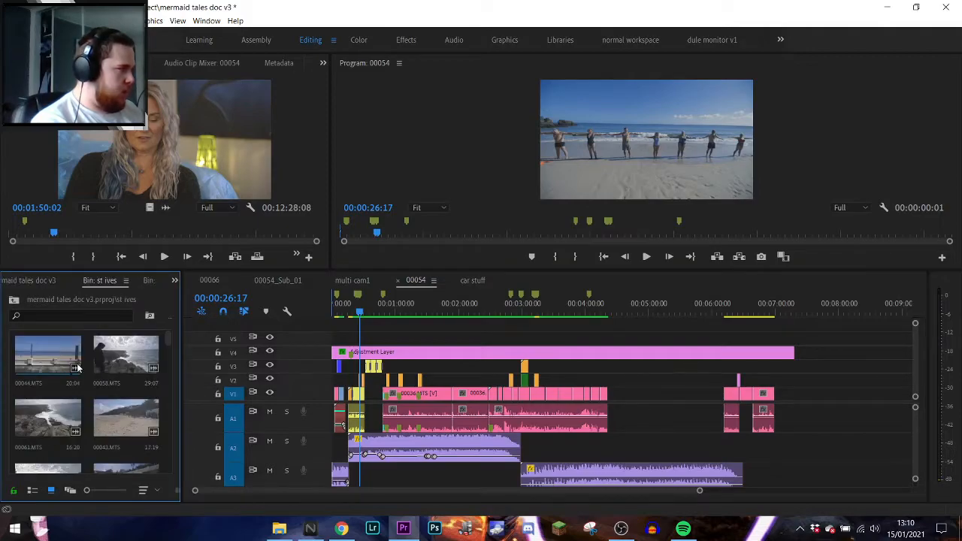
scroll(82, 371, "down", 3)
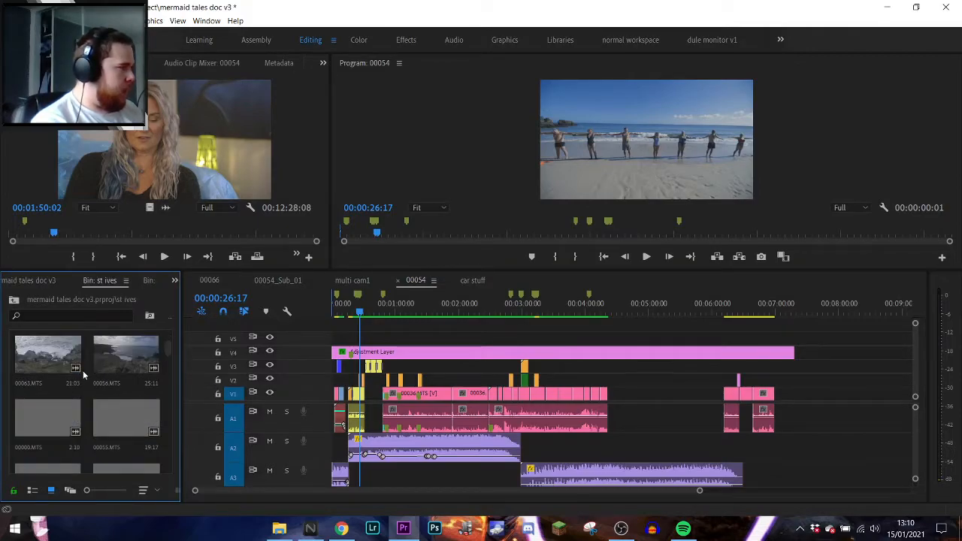
scroll(83, 371, "down", 1)
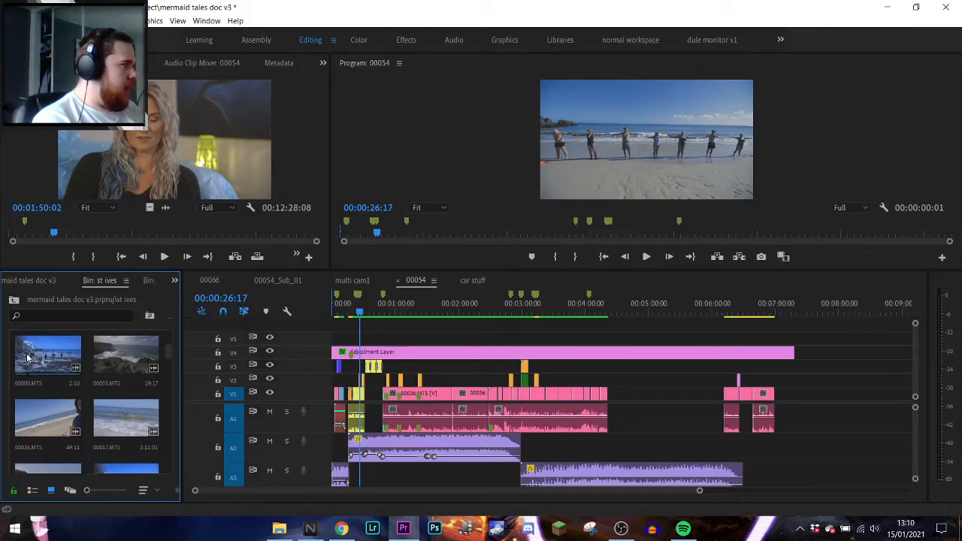
scroll(43, 355, "down", 2)
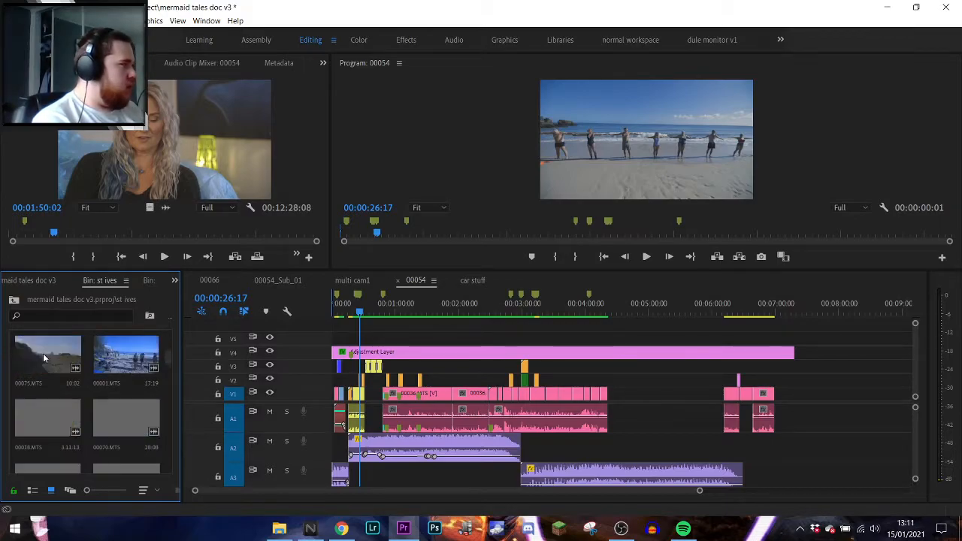
- Load clip 00001.MTS into the Source monitor, widen the monitor and view the clip at 00:00:07:18
double_click(109, 356)
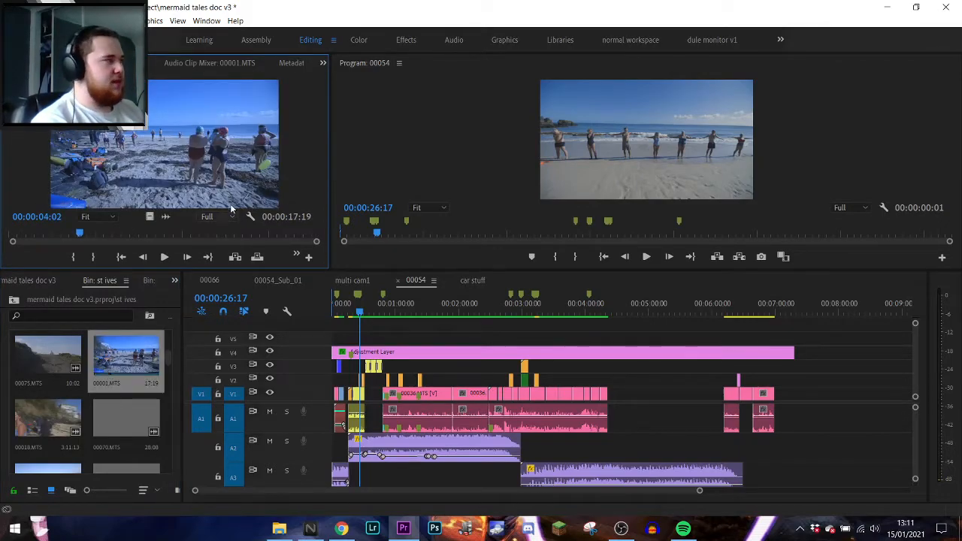
left_click_drag(414, 158, 415, 158)
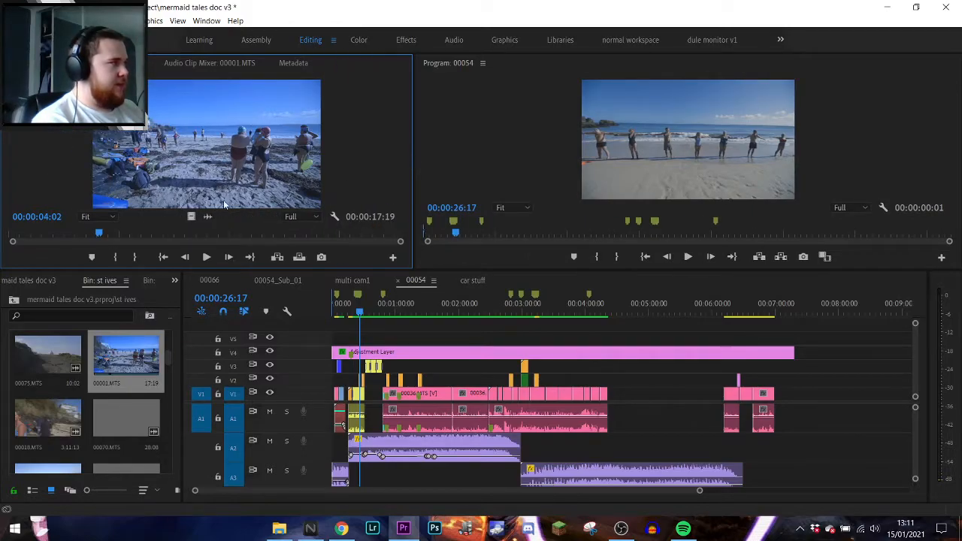
left_click(180, 234)
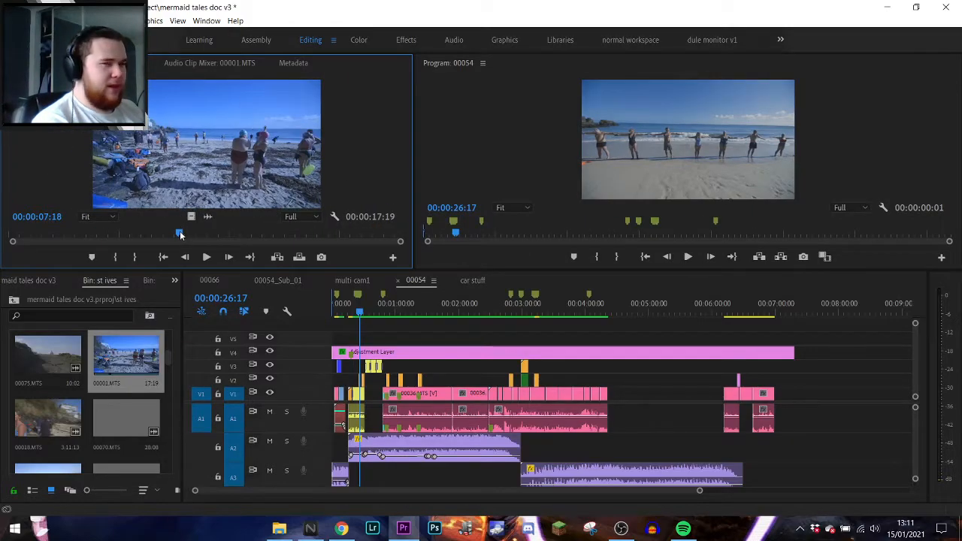
- Scrub back through clip 00001.MTS, and preview clip 00018.MTS from the st ives bin
left_click_drag(179, 234, 160, 235)
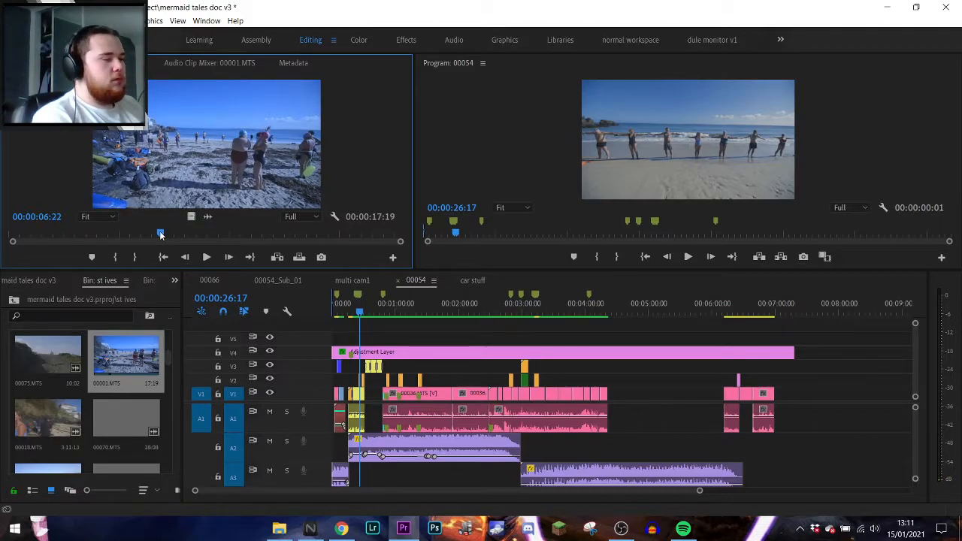
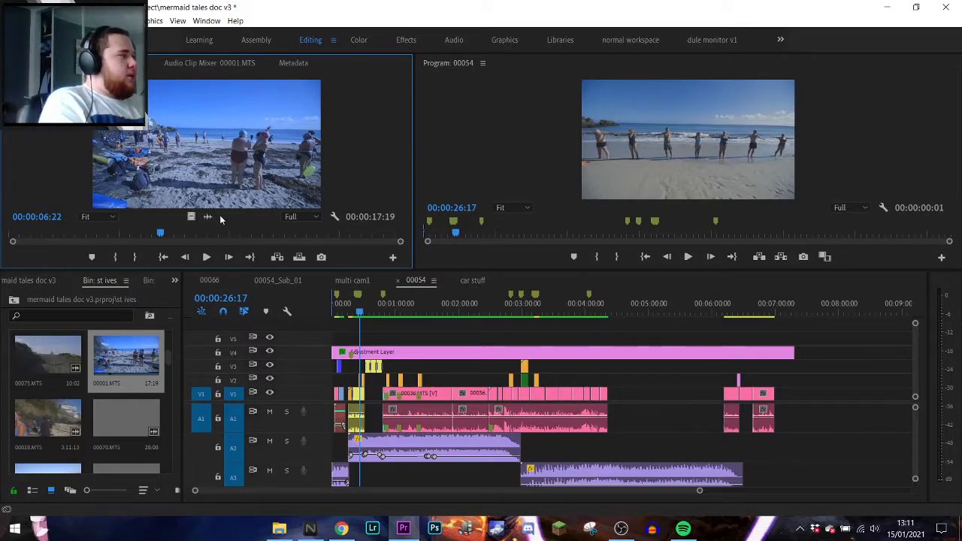
left_click_drag(164, 236, 49, 234)
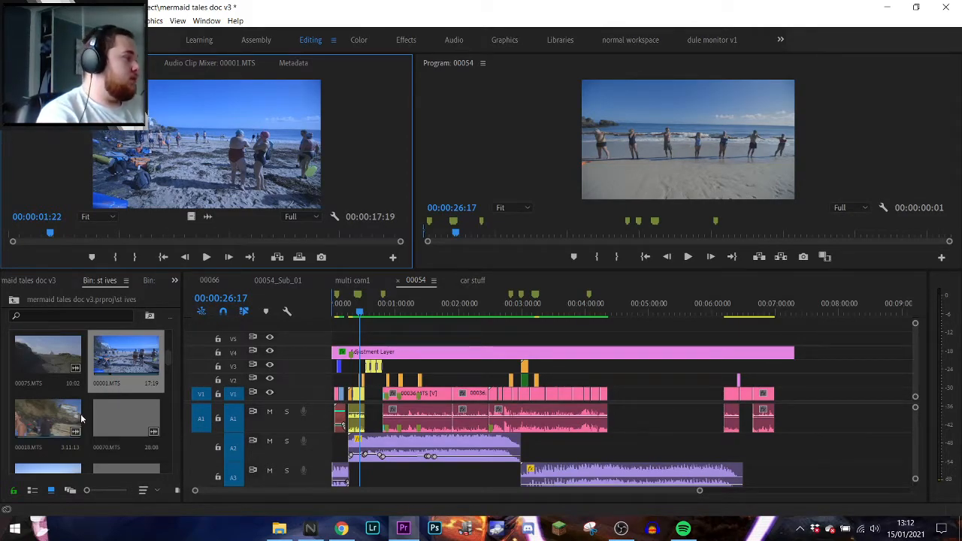
double_click(50, 415)
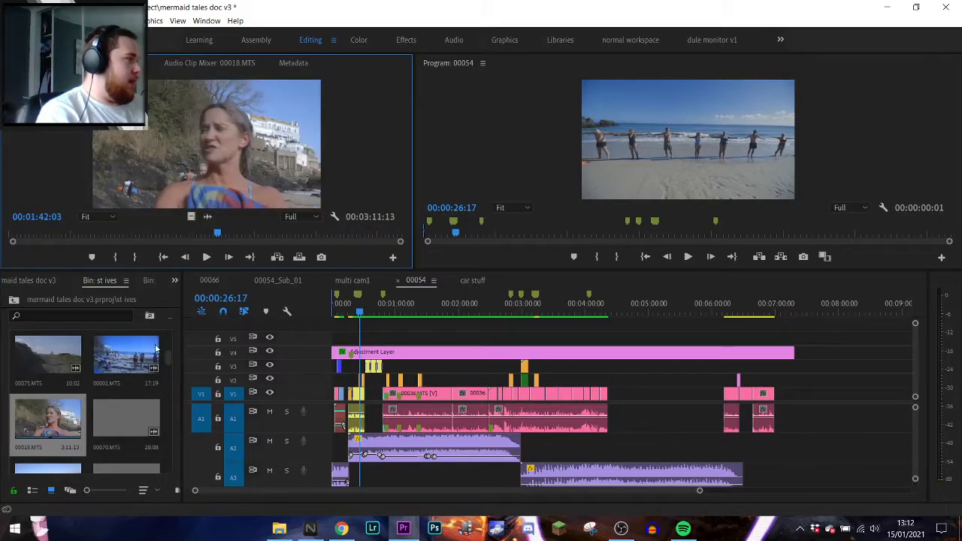
left_click_drag(204, 235, 40, 234)
- Browse the st ives bin for other beach shots and preview clip 00000.MTS back to its start
scroll(74, 412, "down", 2)
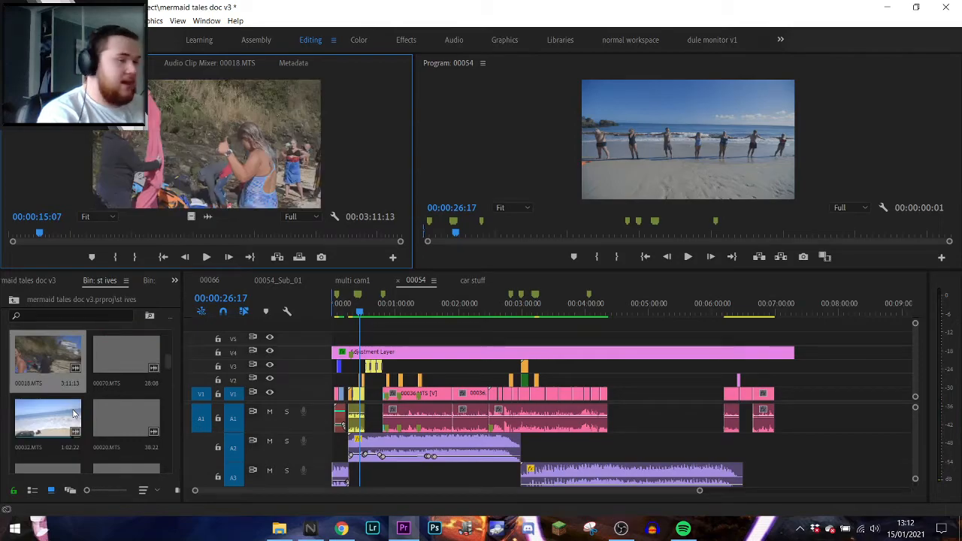
scroll(79, 417, "down", 3)
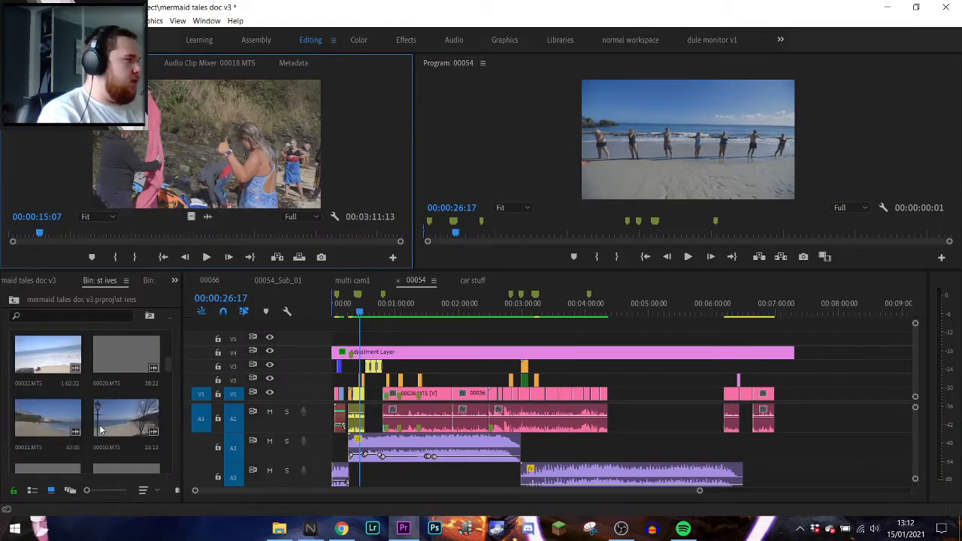
scroll(85, 421, "down", 2)
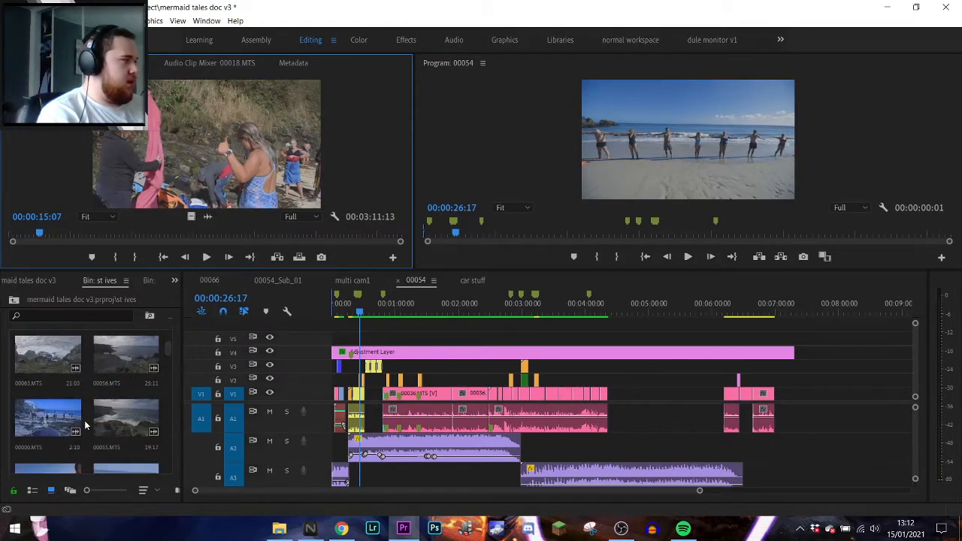
scroll(66, 418, "down", 3)
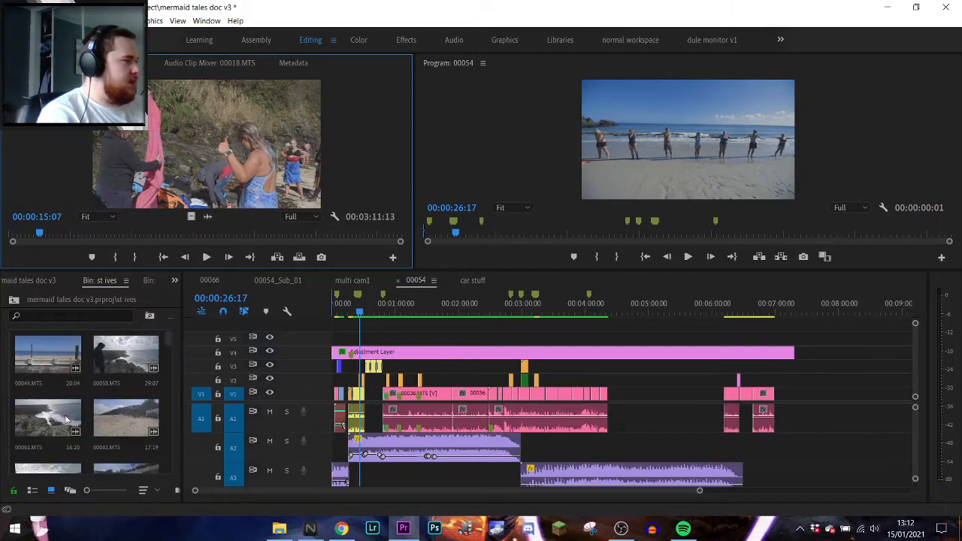
scroll(66, 418, "up", 3)
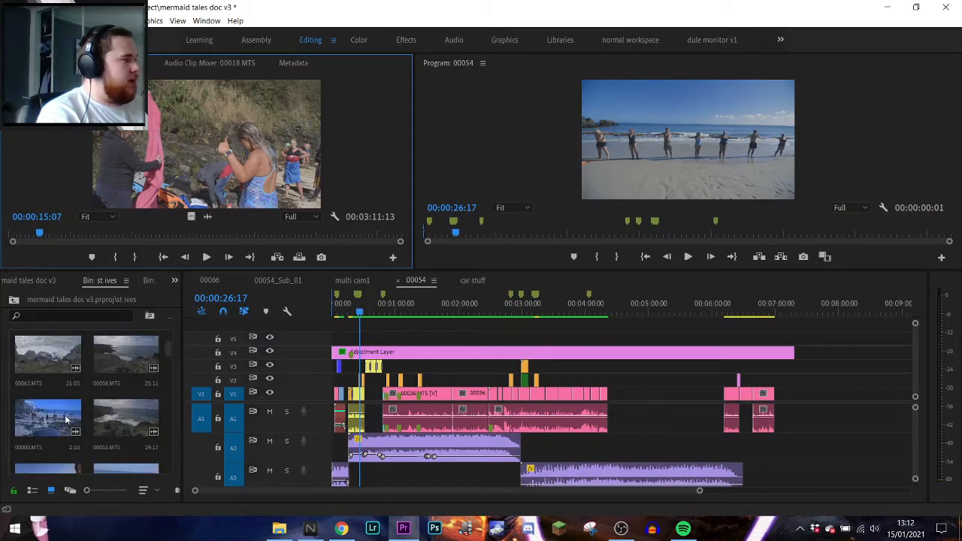
double_click(65, 422)
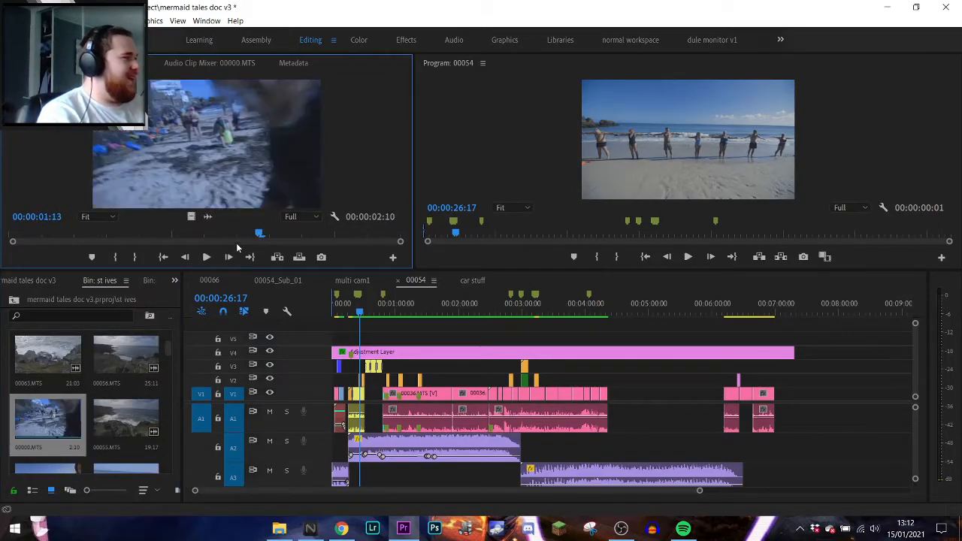
left_click_drag(260, 235, 24, 234)
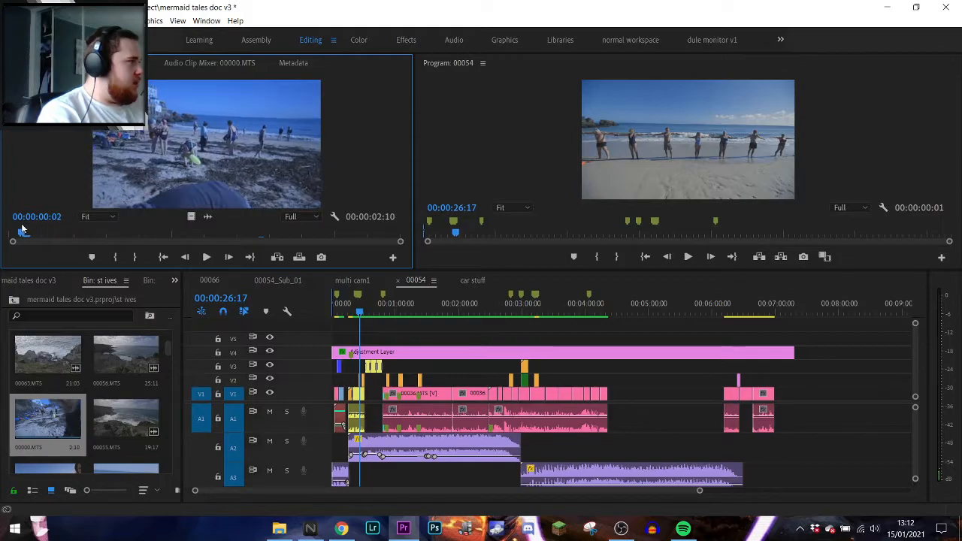
- Find clip 00002.MTS in the st ives bin, load it as the source and review it from beginning to end
scroll(73, 410, "down", 3)
scroll(73, 410, "down", 2)
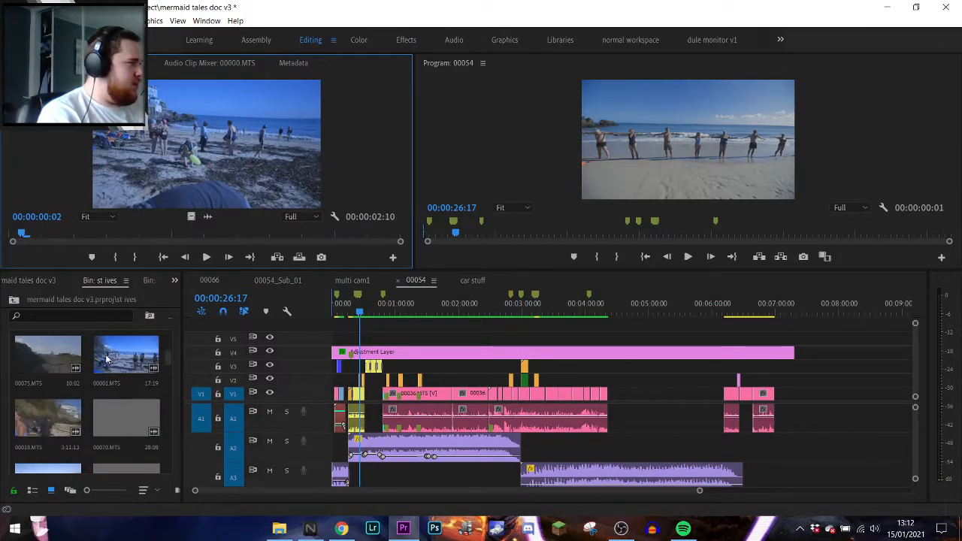
scroll(96, 417, "down", 2)
scroll(95, 417, "down", 3)
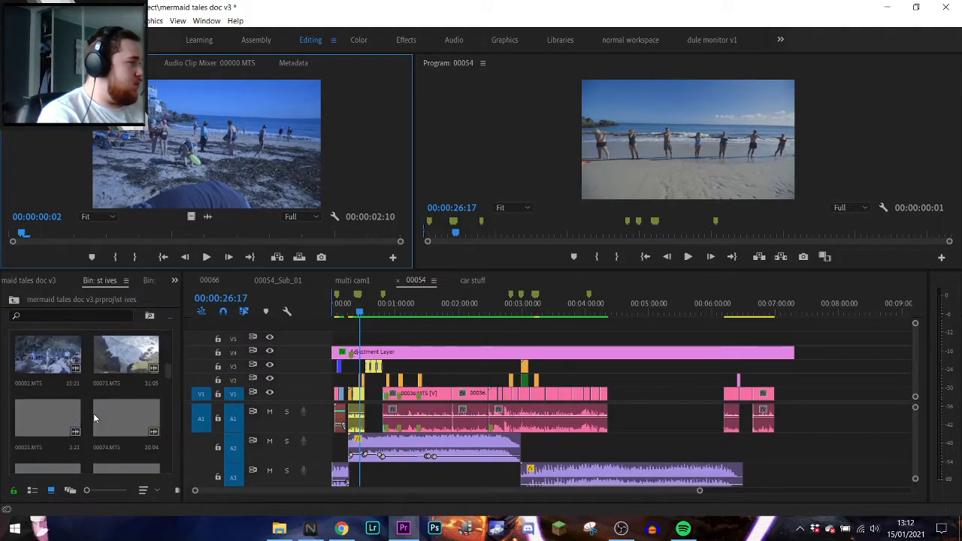
double_click(33, 356)
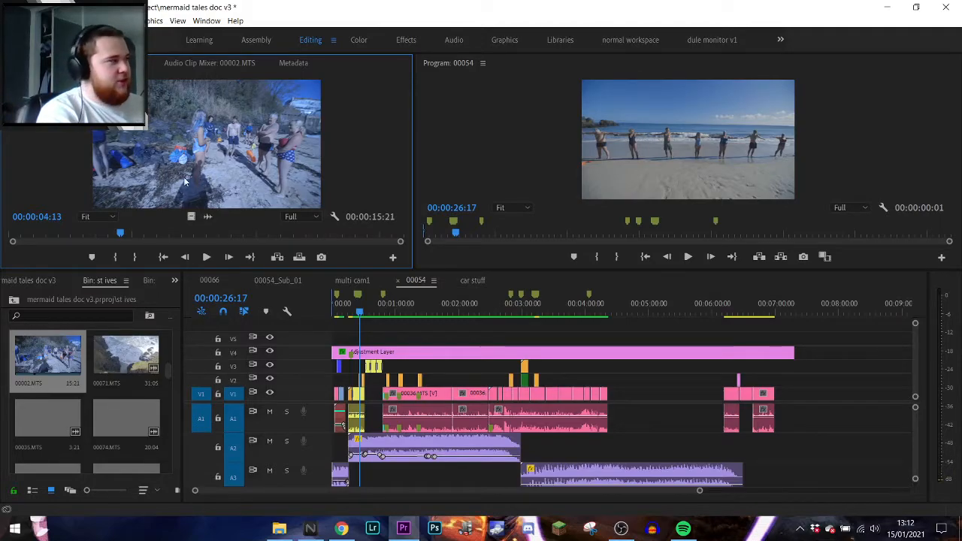
left_click_drag(122, 236, 329, 235)
left_click_drag(319, 236, 24, 223)
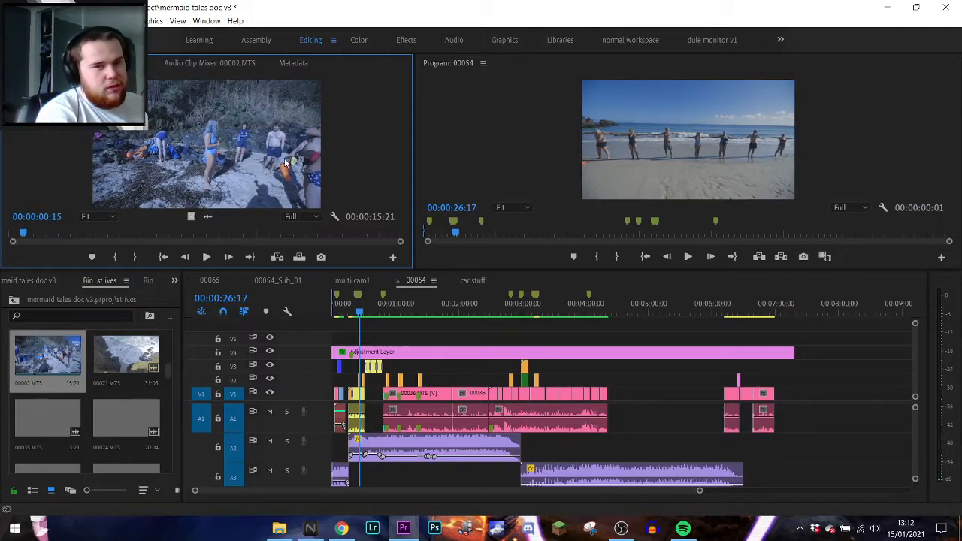
left_click_drag(15, 234, 368, 243)
scroll(139, 374, "down", 2)
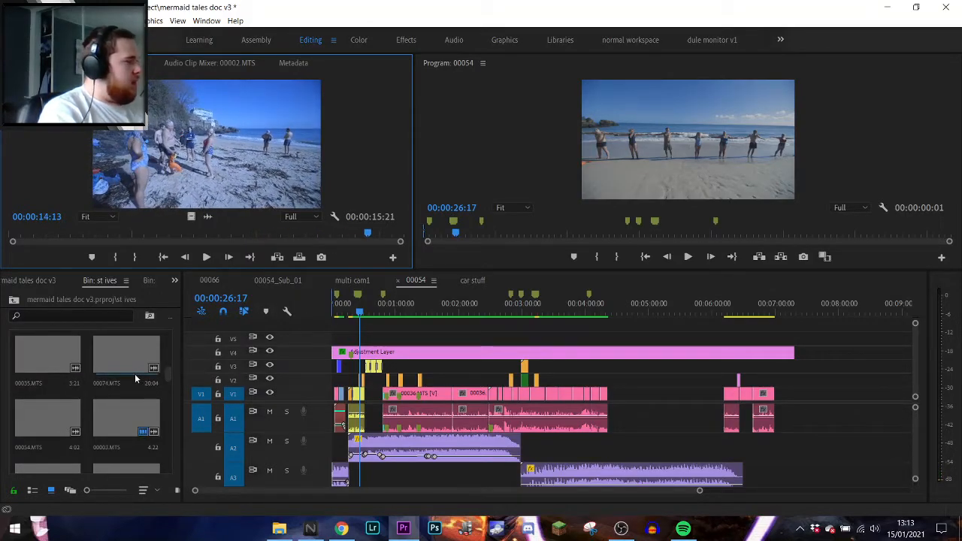
scroll(119, 430, "down", 3)
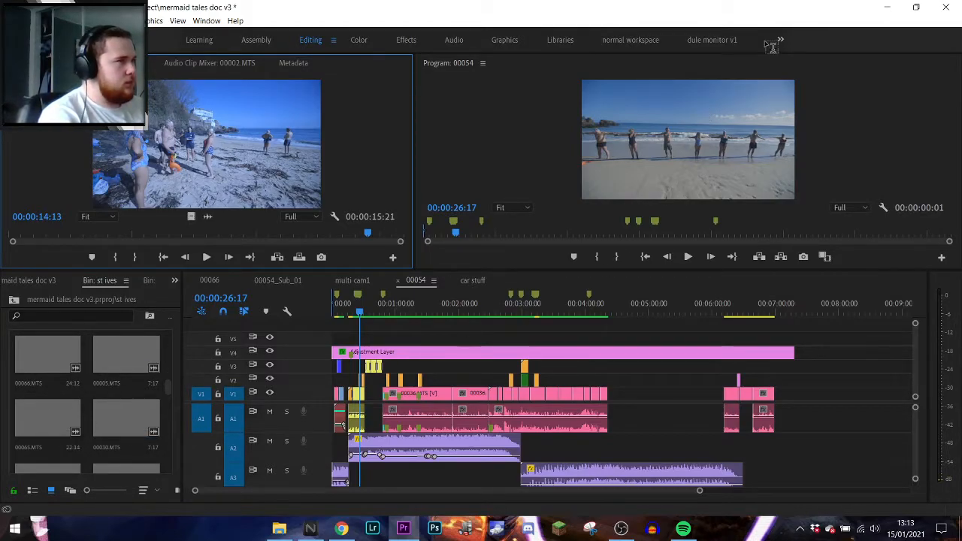
left_click(918, 11)
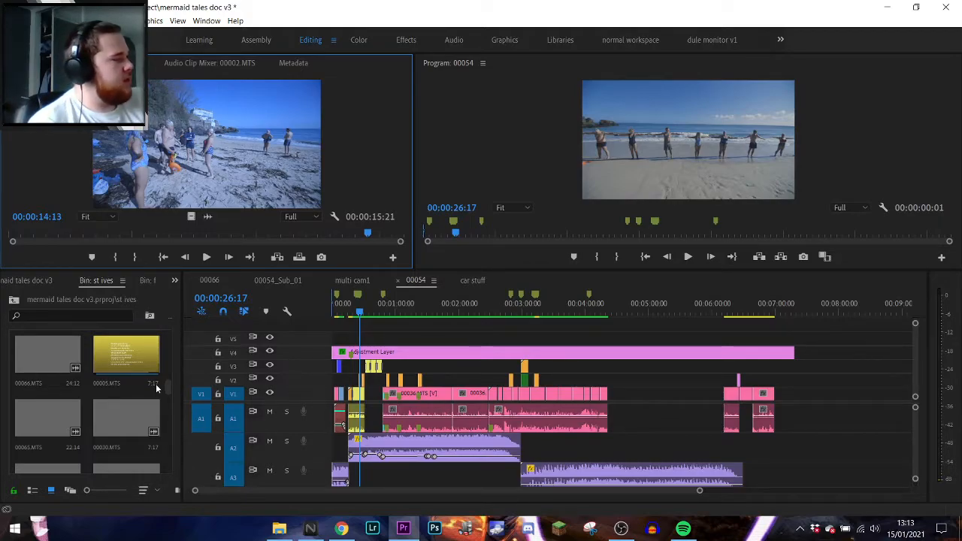
scroll(156, 388, "up", 2)
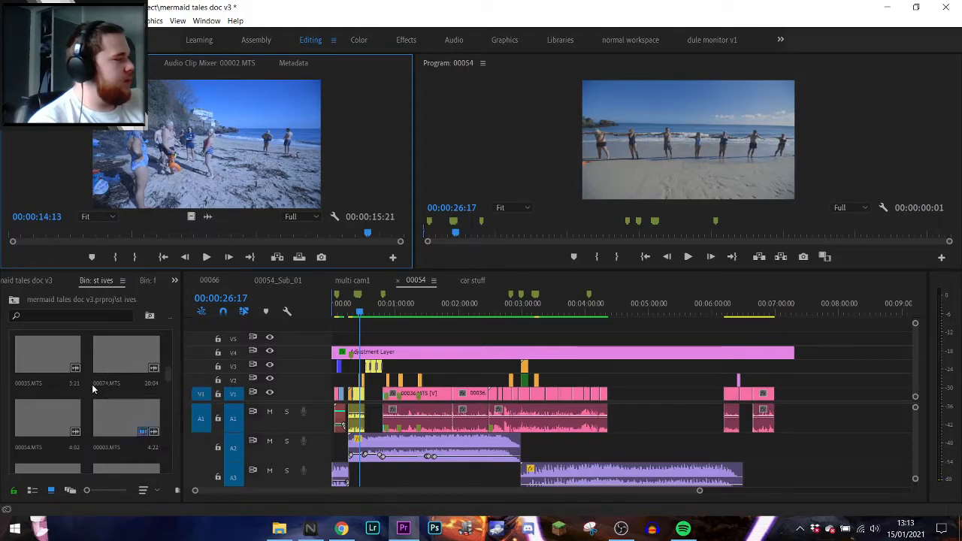
scroll(94, 389, "up", 1)
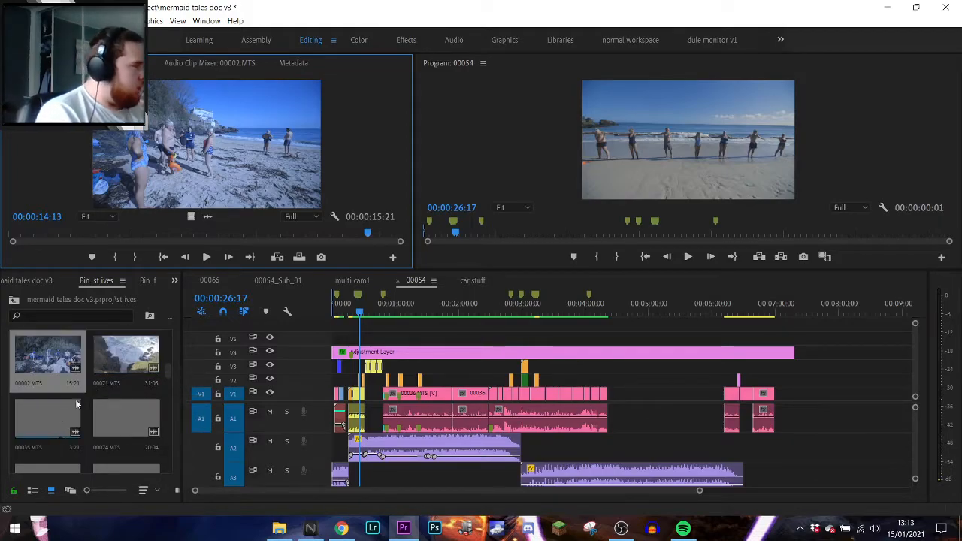
- Mark source clip 00002.MTS with an in point at 00:00:12:23 and an out point at 00:00:14:14
left_click_drag(368, 235, 328, 238)
key("i")
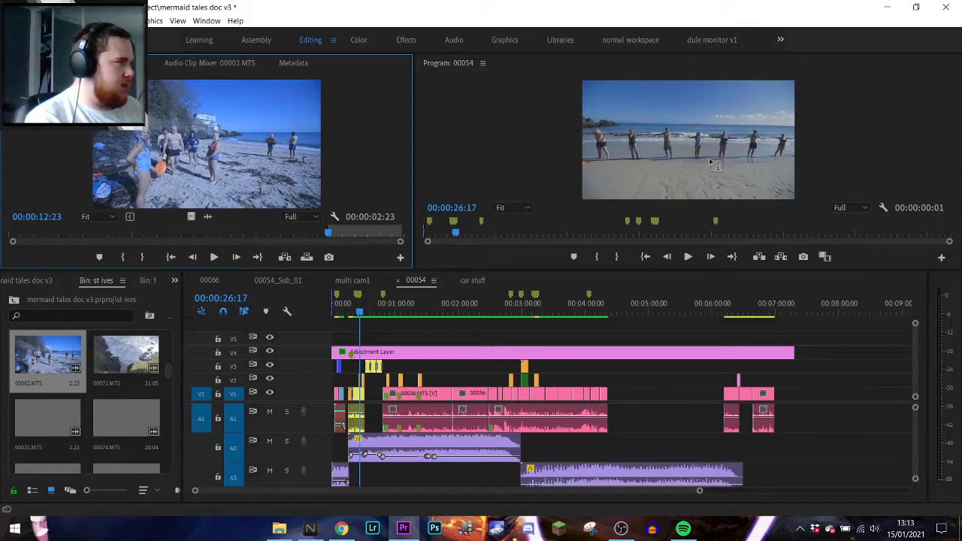
left_click_drag(329, 234, 371, 237)
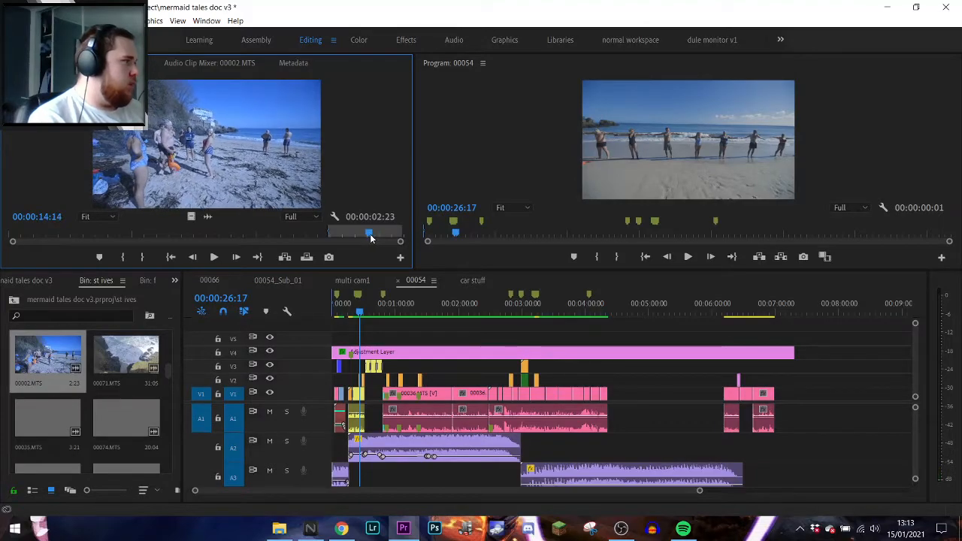
key("o")
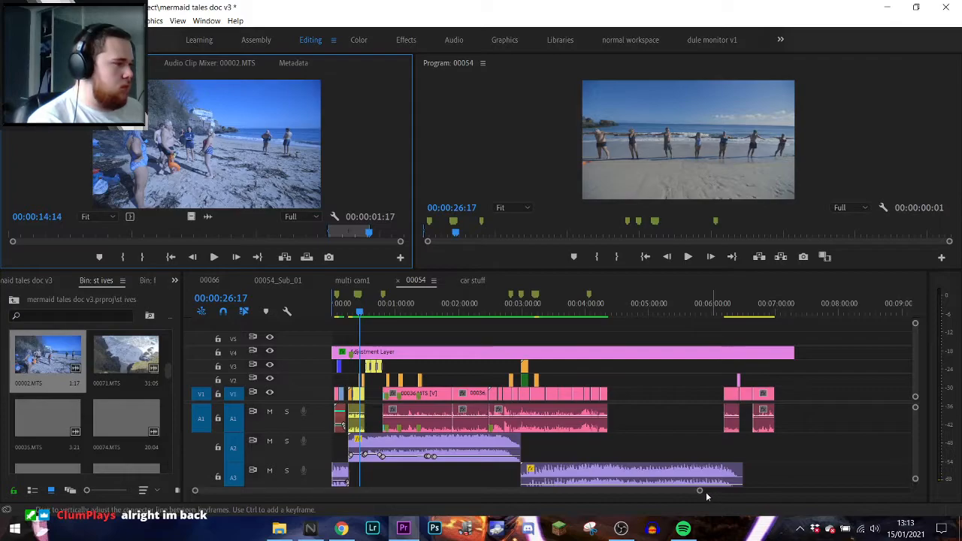
- Extend the out point of source clip 00002.MTS so the marked range lasts 00:00:02:15
left_click_drag(699, 491, 529, 491)
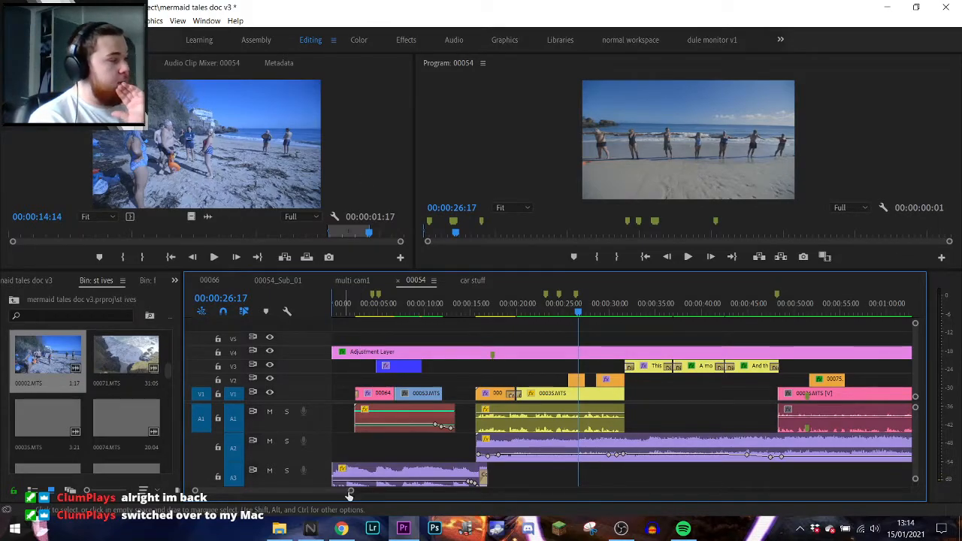
mouse_move(350, 491)
left_mouse_down()
mouse_move(455, 503)
mouse_move(728, 502)
mouse_move(564, 503)
left_mouse_up()
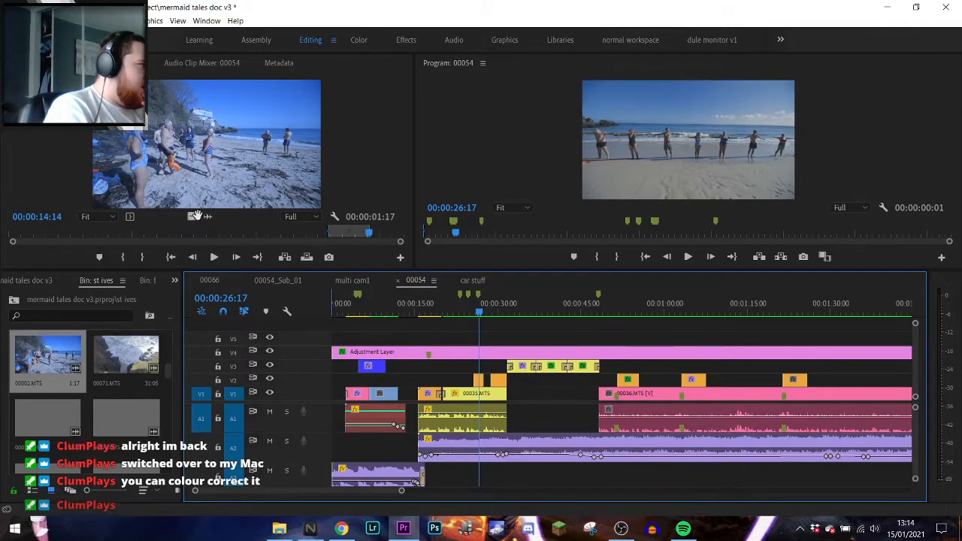
left_click(259, 228)
left_click_drag(440, 320, 393, 229)
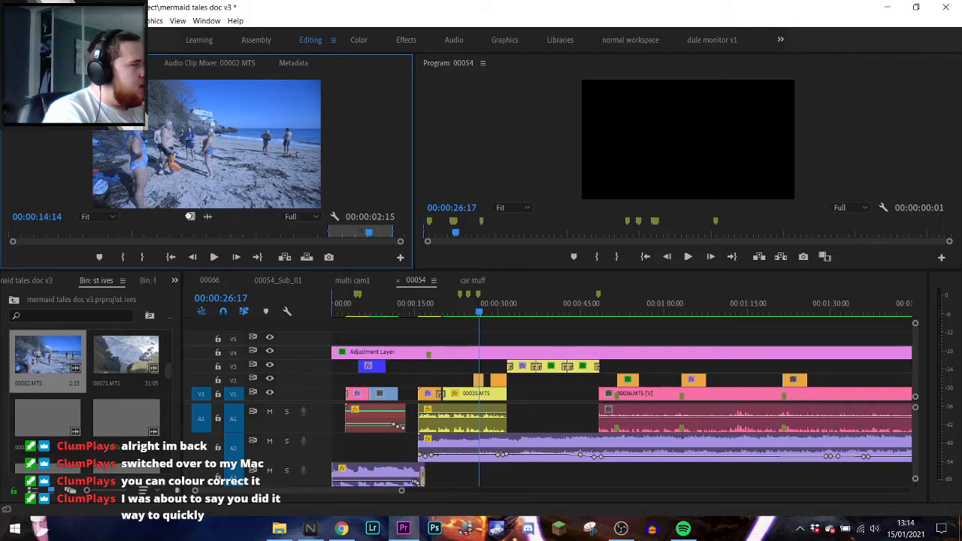
- Place only the video of 00002.MTS on V3 before the titles, and extend its start to the beginning of the first V2 clip beneath
left_click_drag(453, 309, 485, 367)
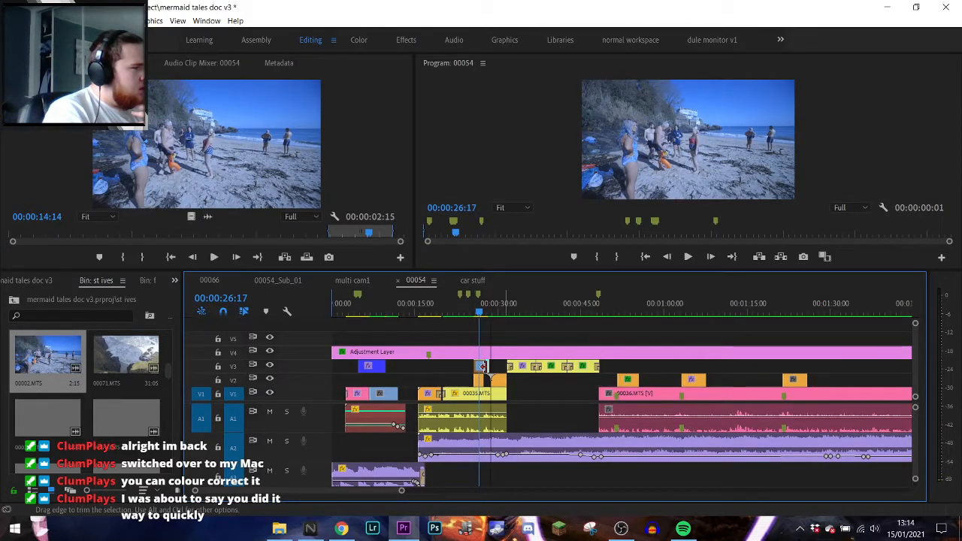
left_click(485, 367)
key("Delete")
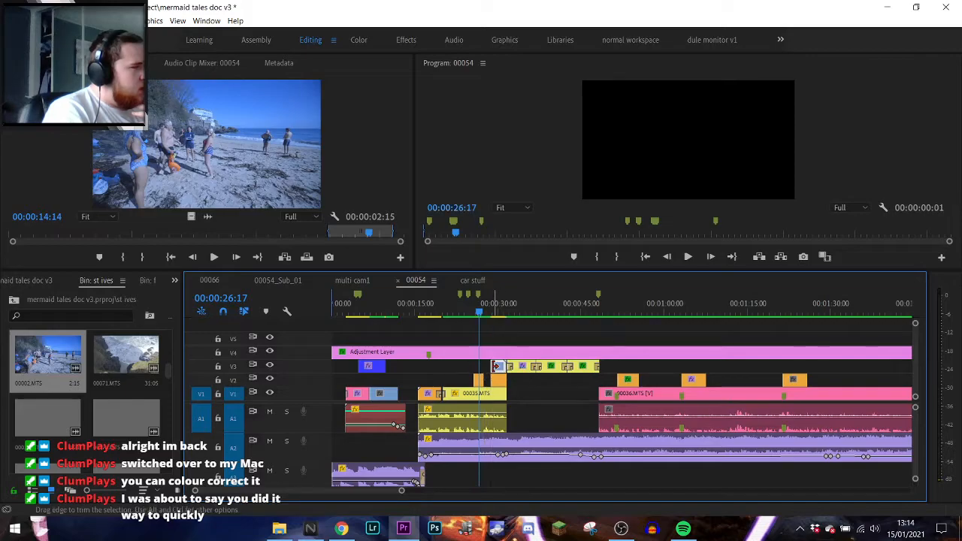
left_click_drag(485, 367, 475, 367)
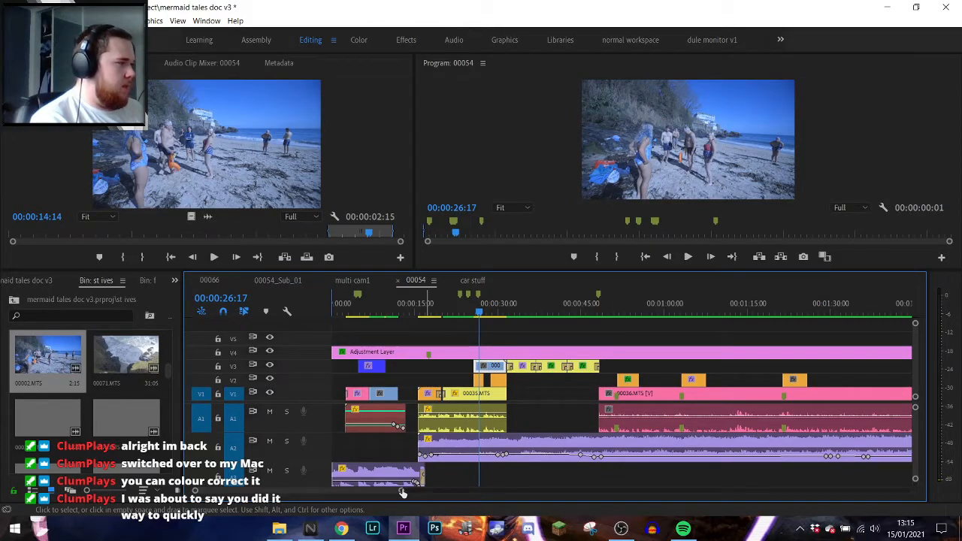
- Split 00002.MTS on V3 at 00:00:27:12 and again at the start of the second V2 clip beneath
left_click_drag(402, 492, 387, 492)
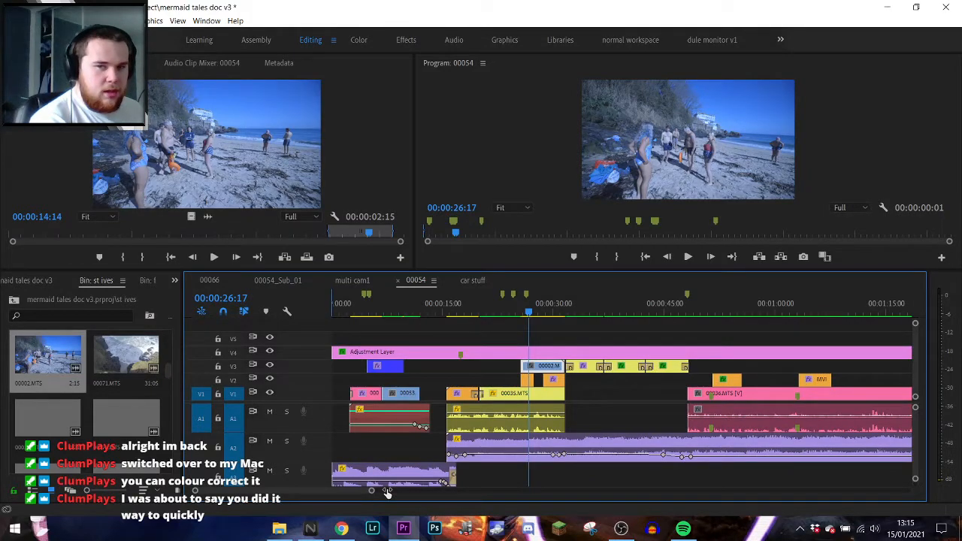
left_click_drag(388, 492, 312, 485)
key("space")
key("space")
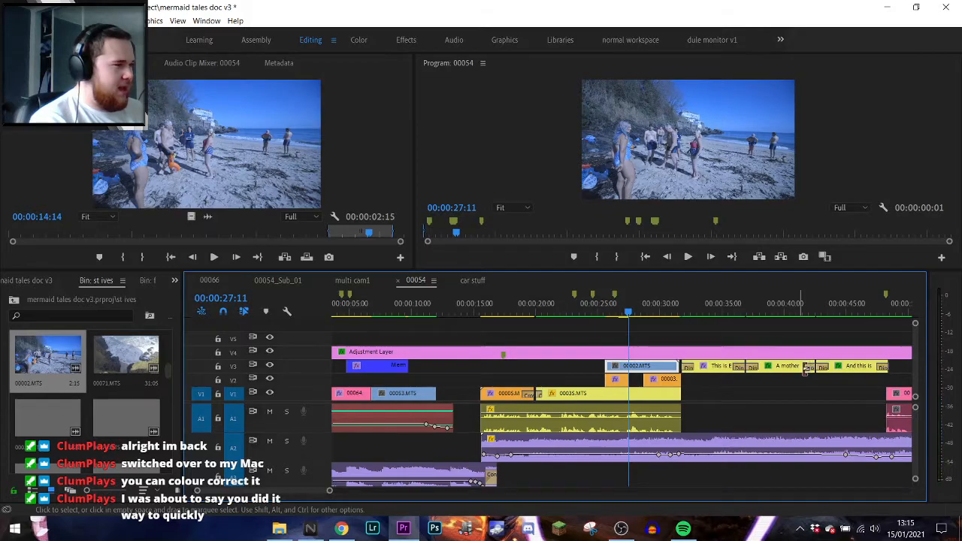
key("Right")
key("Right")
key("Left")
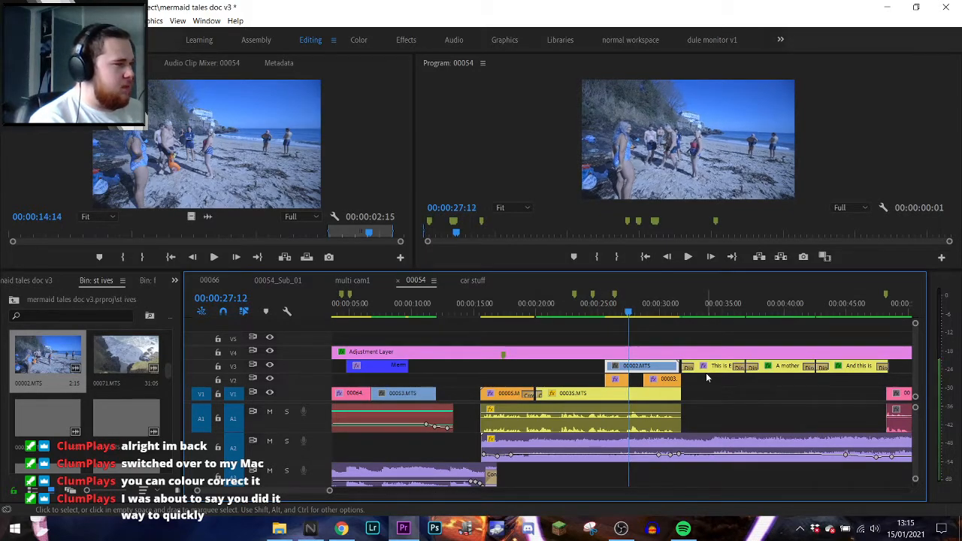
key("c")
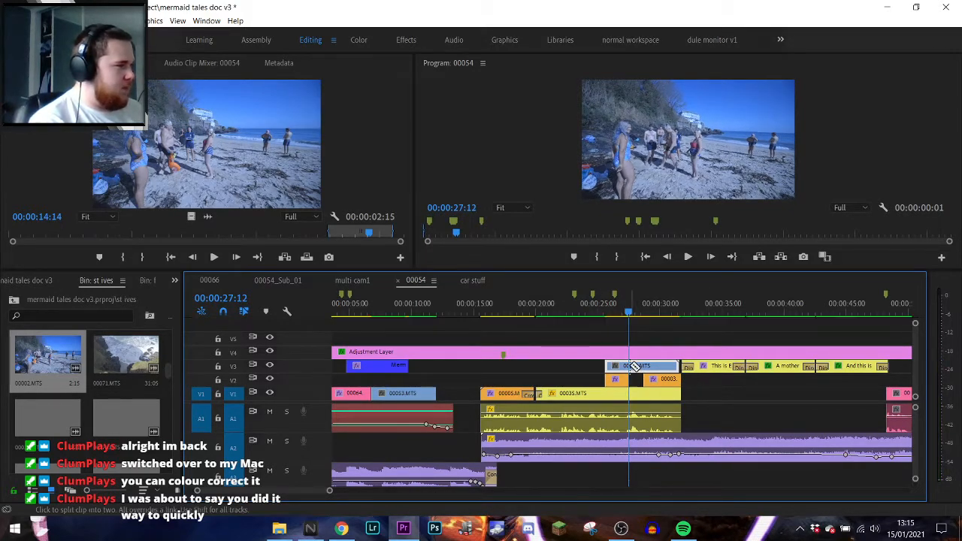
left_click(637, 366)
left_click(644, 366)
- Delete the middle piece of 00002.MTS from V3 and the two orange V2 clips beneath the remaining pieces
key("v")
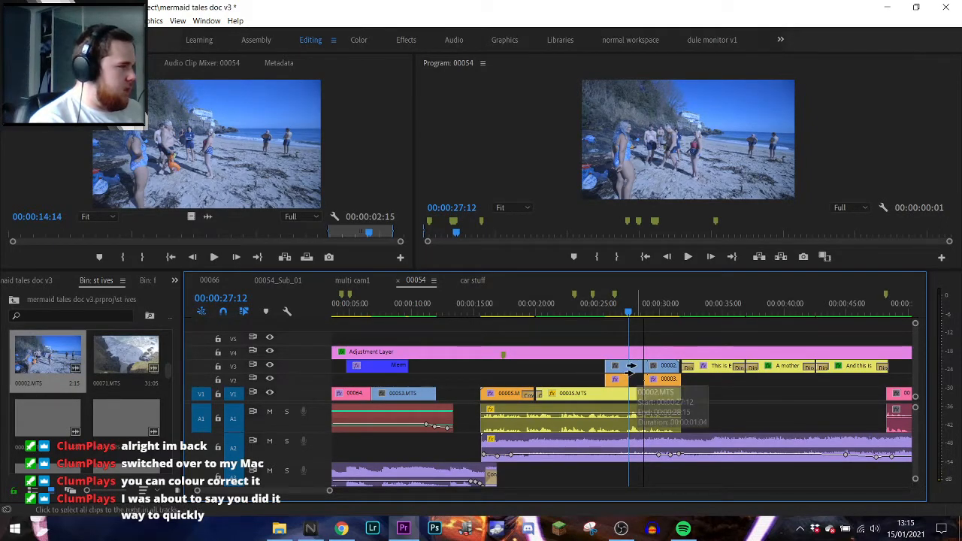
left_click(637, 369)
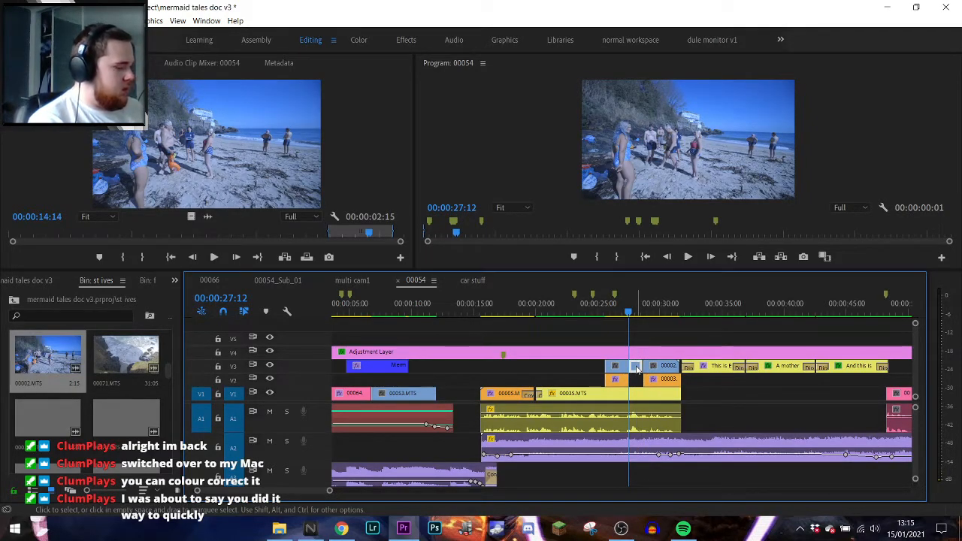
key("Delete")
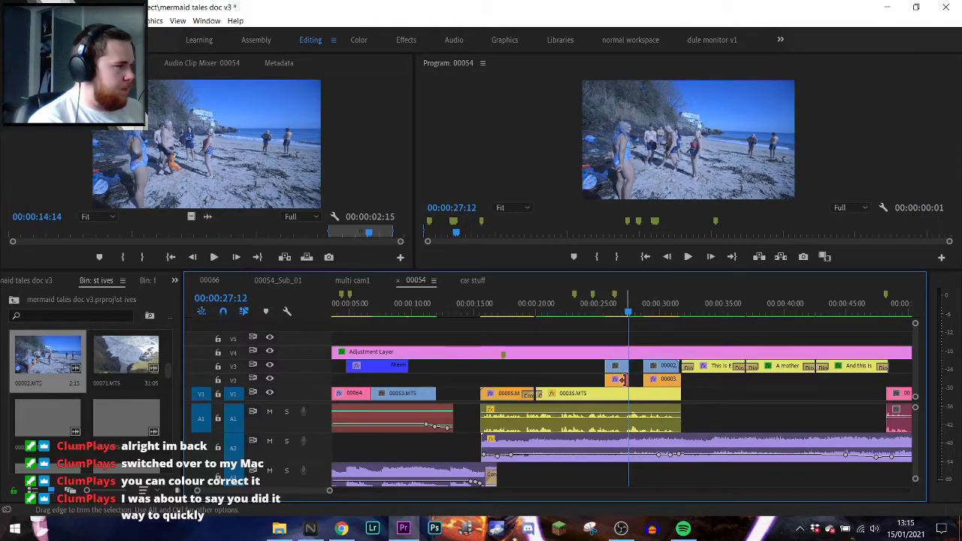
left_click_drag(622, 385, 664, 368)
- Give the second 00002.MTS piece on V3 the Magenta label colour
right_click(665, 369)
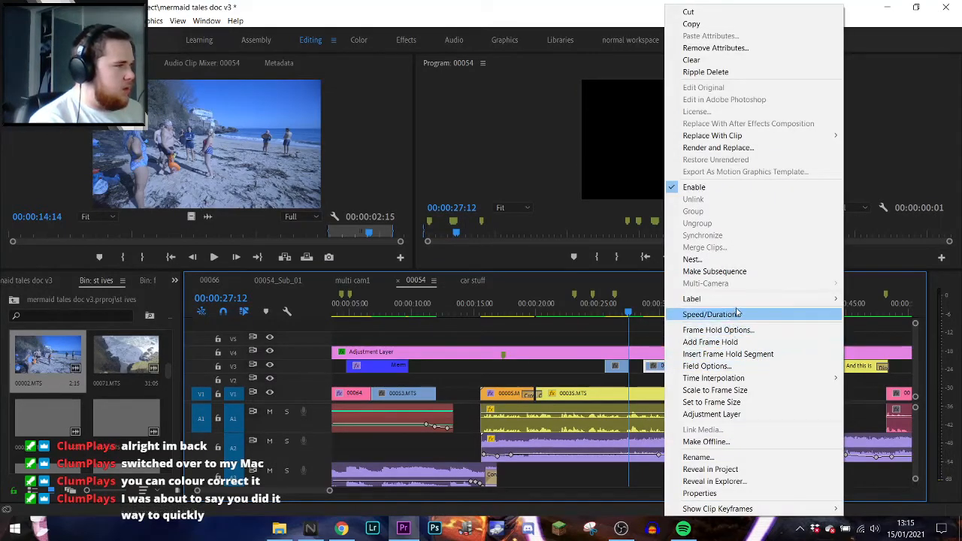
mouse_move(741, 305)
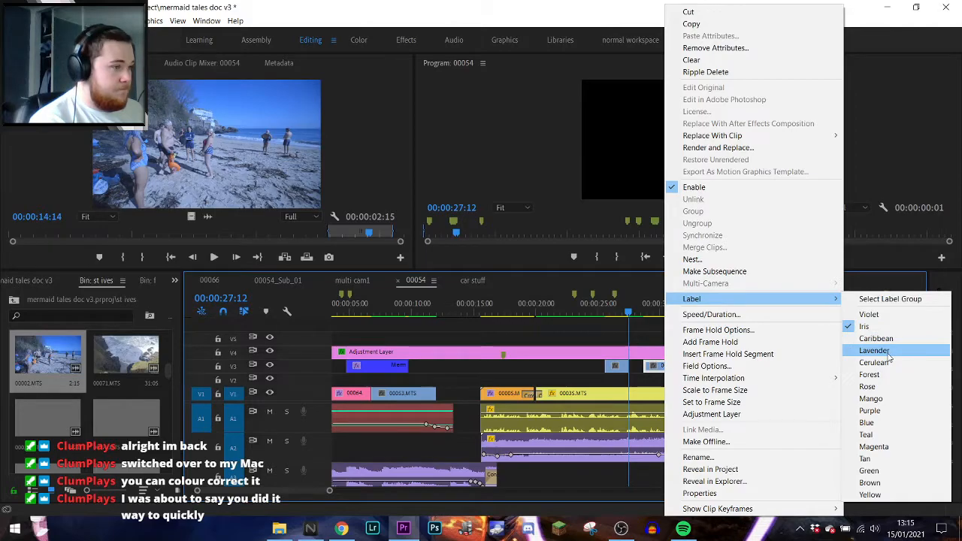
left_click(874, 447)
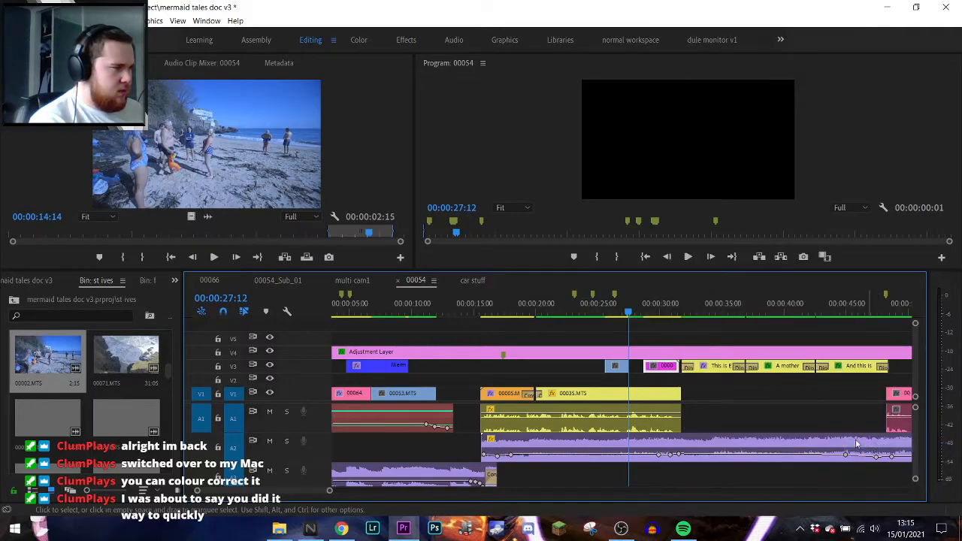
- Set the label colour of the second 00002.MTS piece on V3 to Mango
right_click(650, 366)
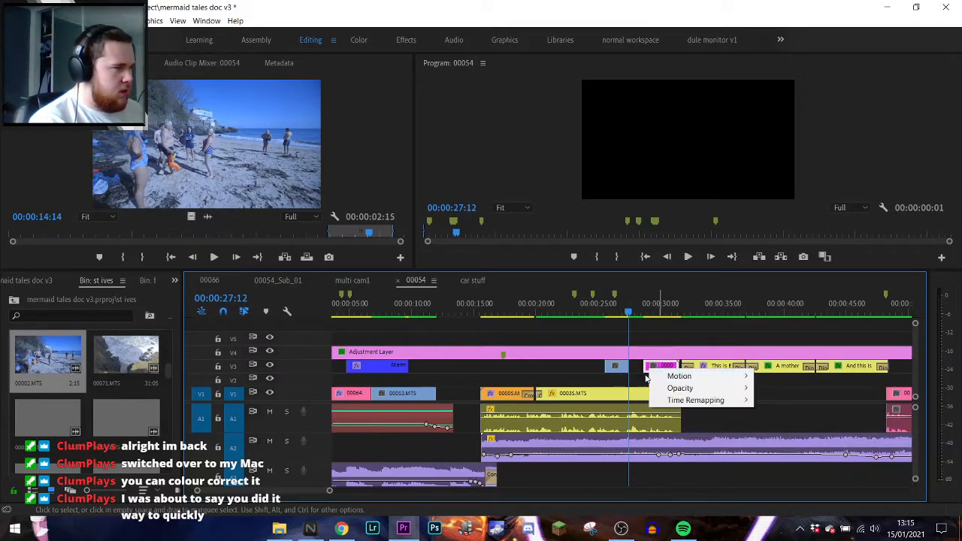
left_click(667, 371)
right_click(667, 369)
mouse_move(823, 302)
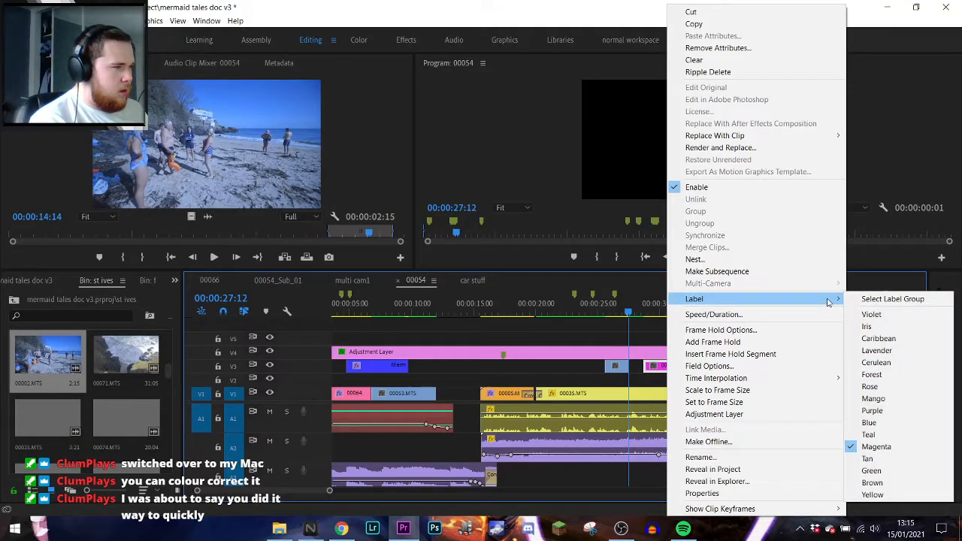
left_click(874, 398)
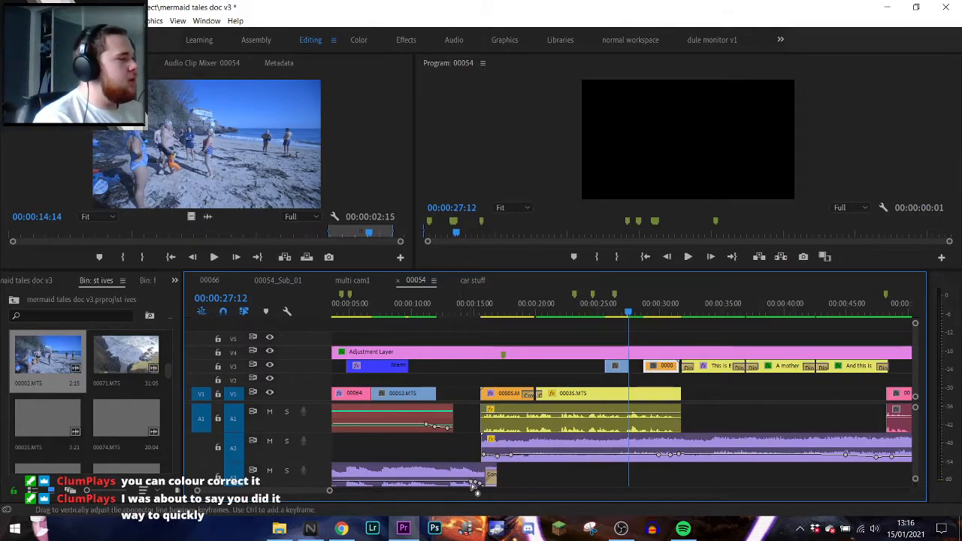
- Set the label colour of the first 00002.MTS piece on V3 to Mango
left_click_drag(329, 494, 299, 489)
left_click(584, 371)
right_click(584, 371)
mouse_move(747, 302)
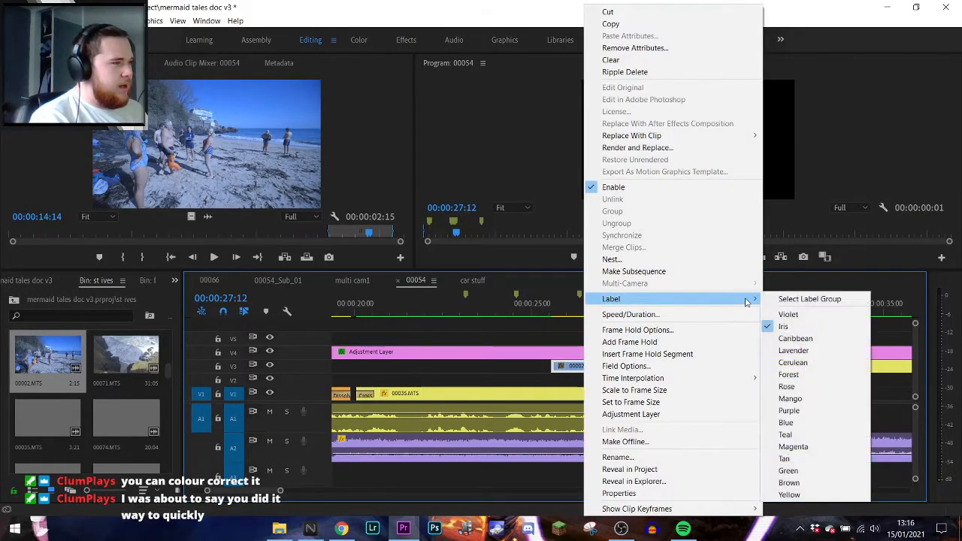
left_click(790, 399)
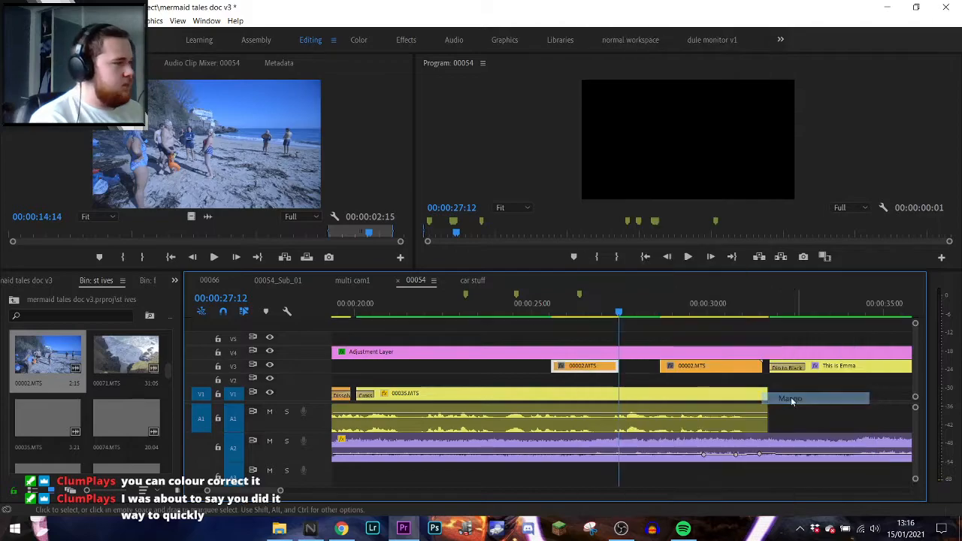
- Enlarge the Program monitor in both directions and review the sequence from 00:00:11:14 to 00:00:21:23
left_click_drag(293, 491, 516, 489)
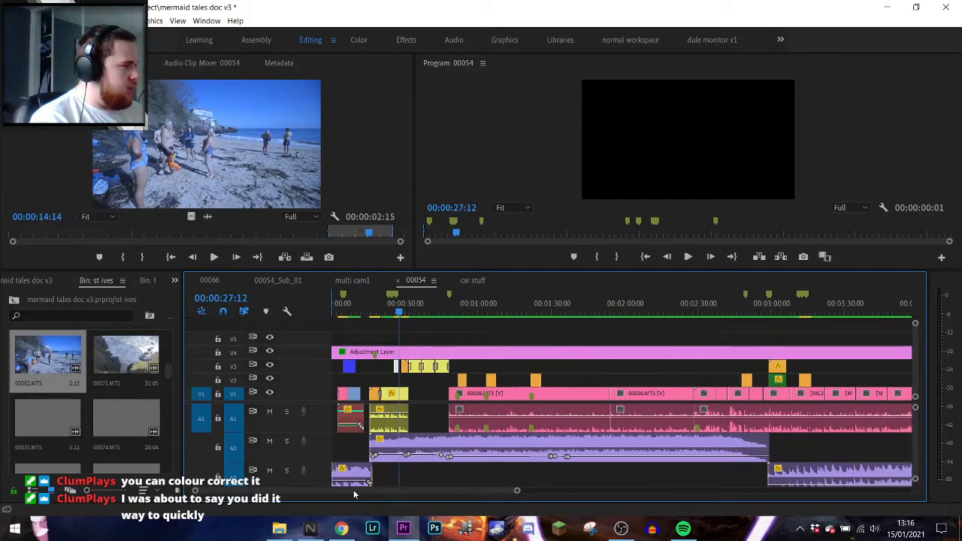
left_click_drag(396, 313, 360, 313)
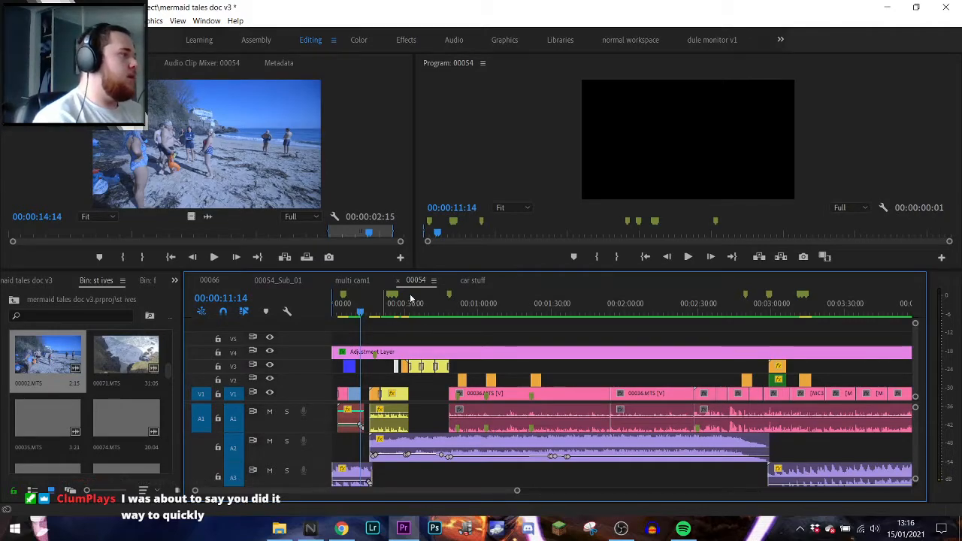
left_click_drag(437, 269, 430, 412)
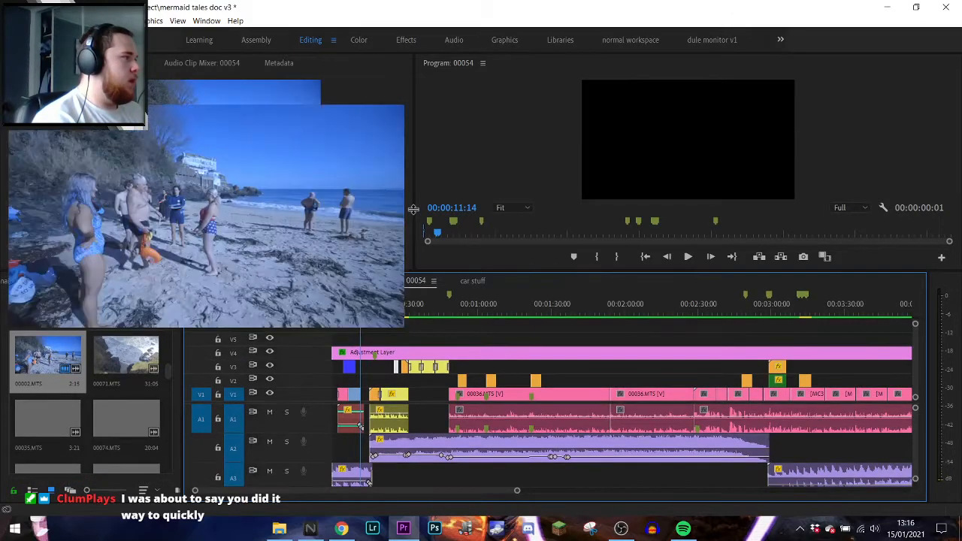
left_click_drag(413, 209, 238, 217)
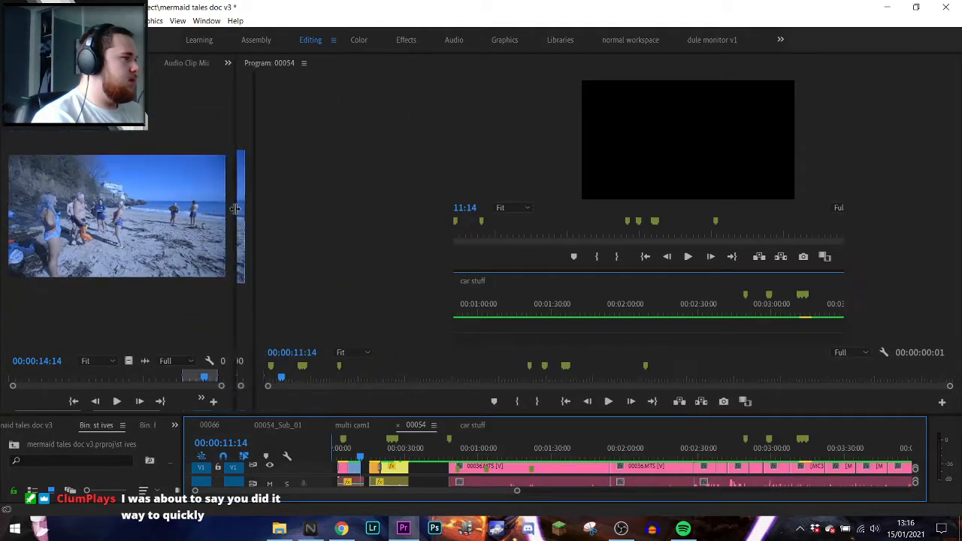
left_click(598, 402)
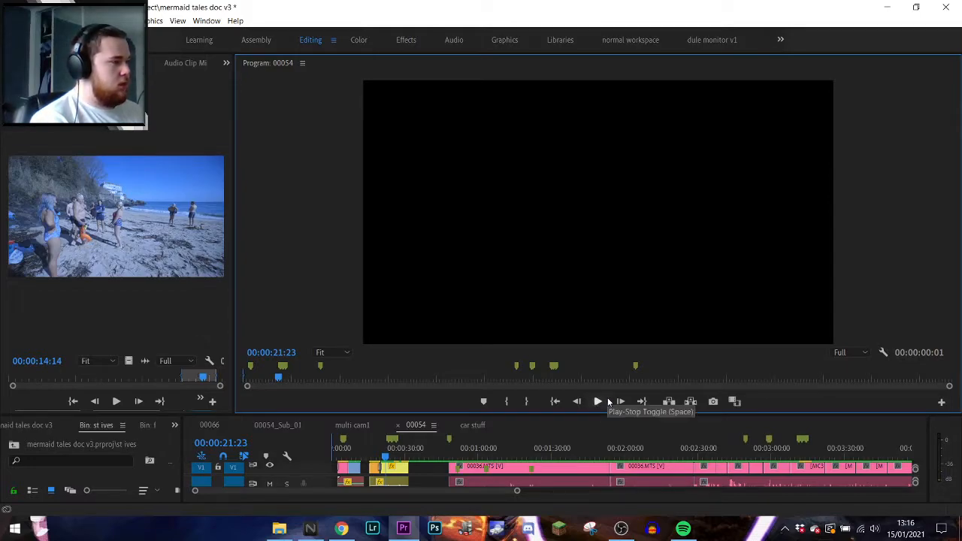
- Reduce the Program monitor's height to reveal the timeline tracks again, and turn off source patching for V1
left_click_drag(608, 352, 608, 350)
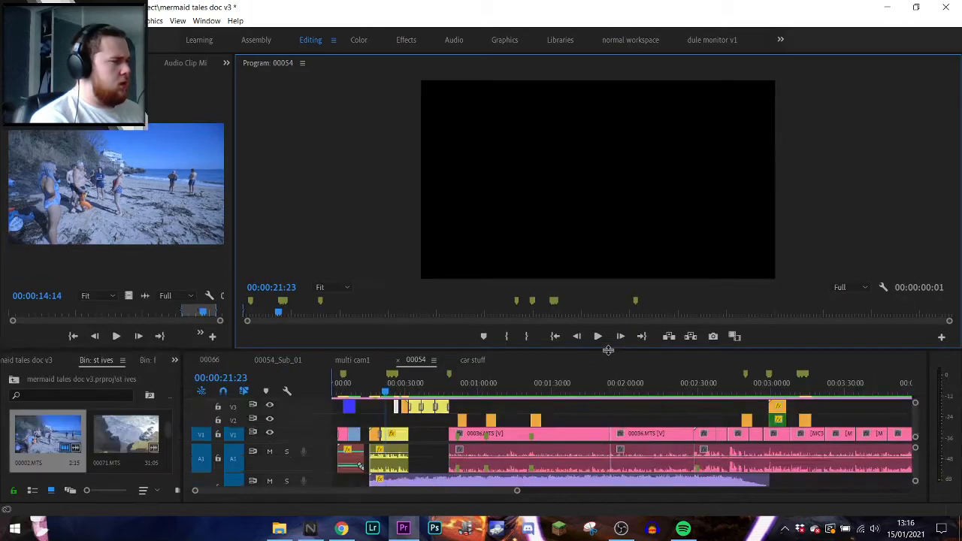
left_click(200, 433)
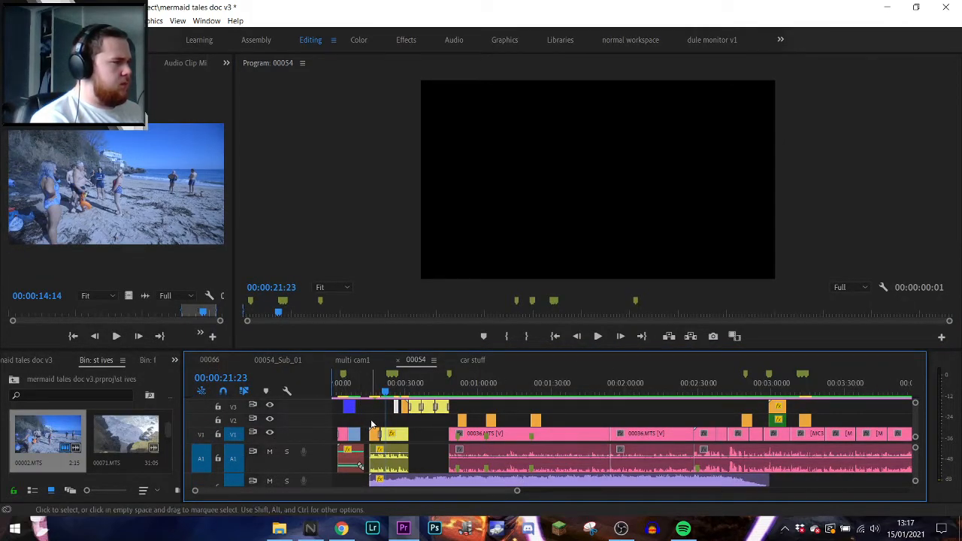
left_click_drag(535, 350, 532, 262)
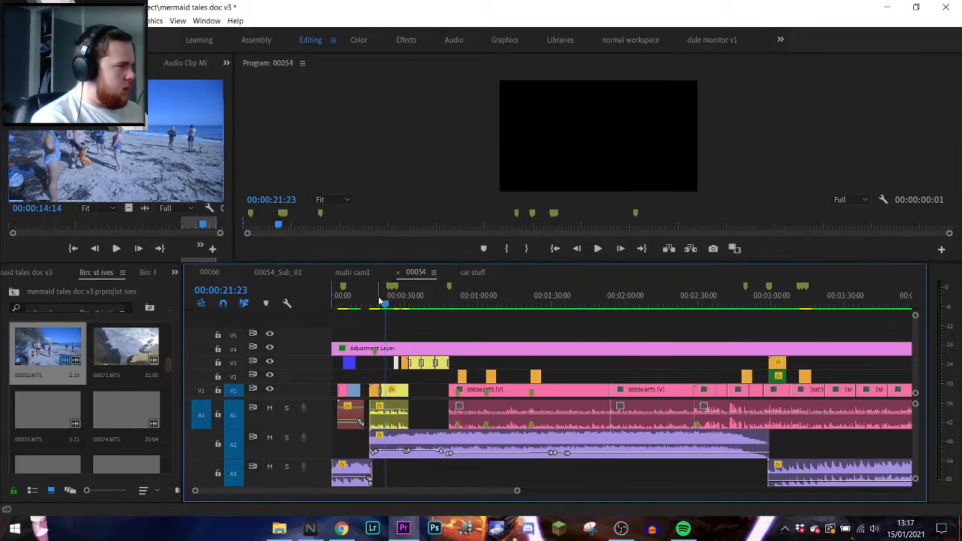
- Review the opening from 00:00:15:23 and extend the start of the first 00002.MTS piece on V3 back to about 00:00:20:07
mouse_move(382, 301)
left_mouse_down()
mouse_move(403, 308)
mouse_move(374, 314)
left_mouse_up()
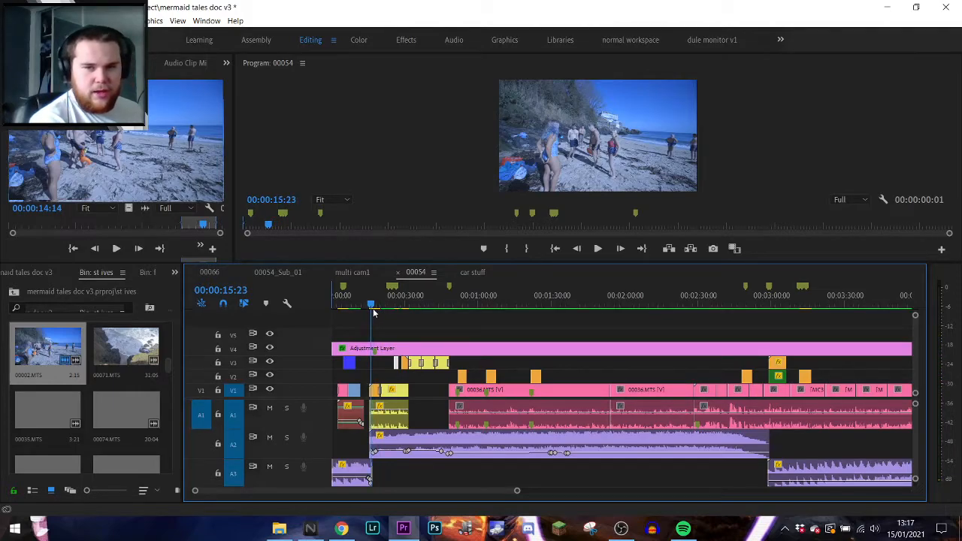
key("space")
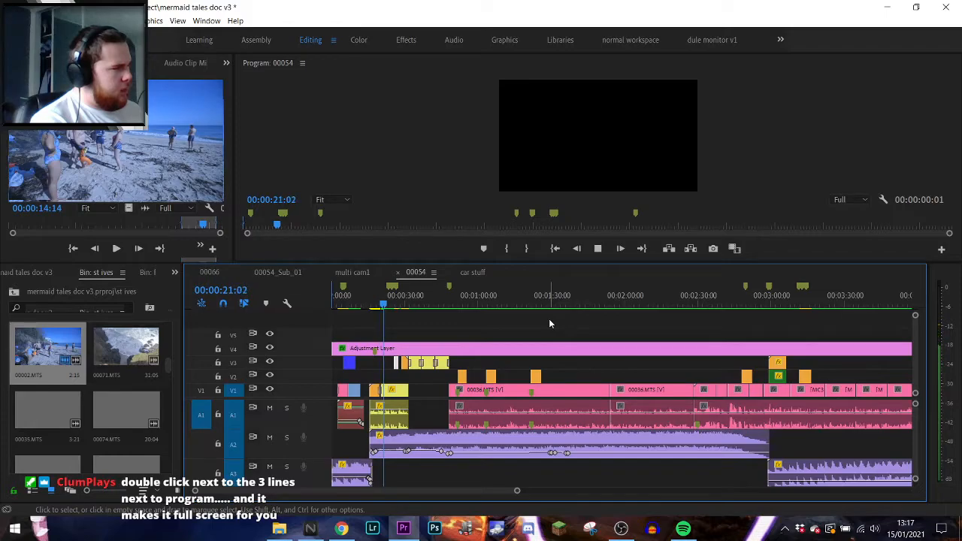
key("space")
left_click_drag(391, 363, 378, 363)
left_click_drag(388, 304, 382, 307)
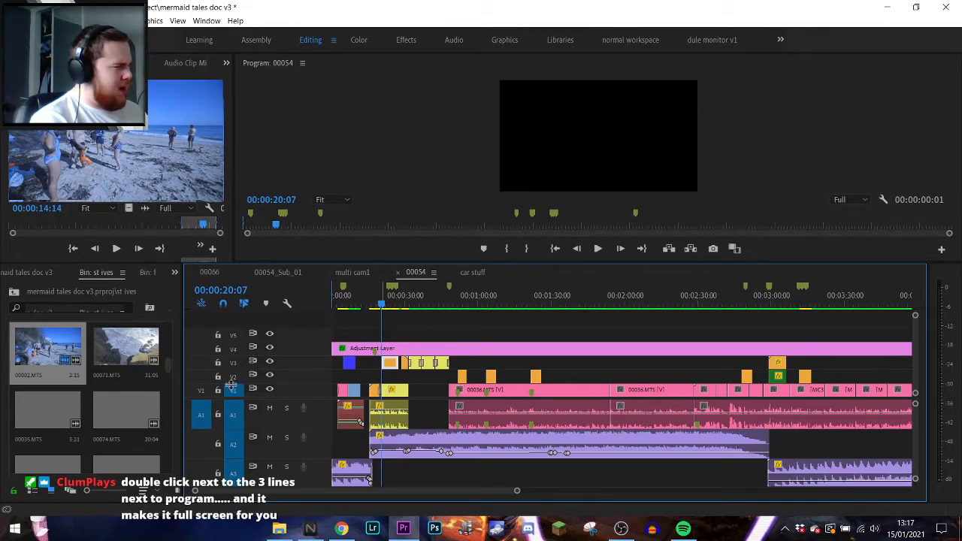
- Turn off source patching for A1 and disable track targeting on V1, A1, A2 and A3
left_click(201, 416)
left_click(232, 390)
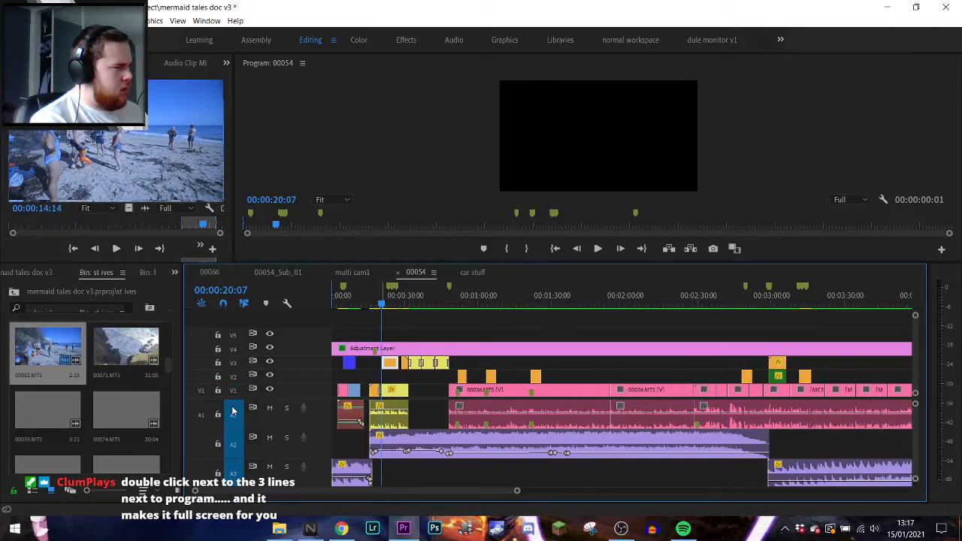
left_click(233, 413)
left_click(236, 444)
left_click(239, 473)
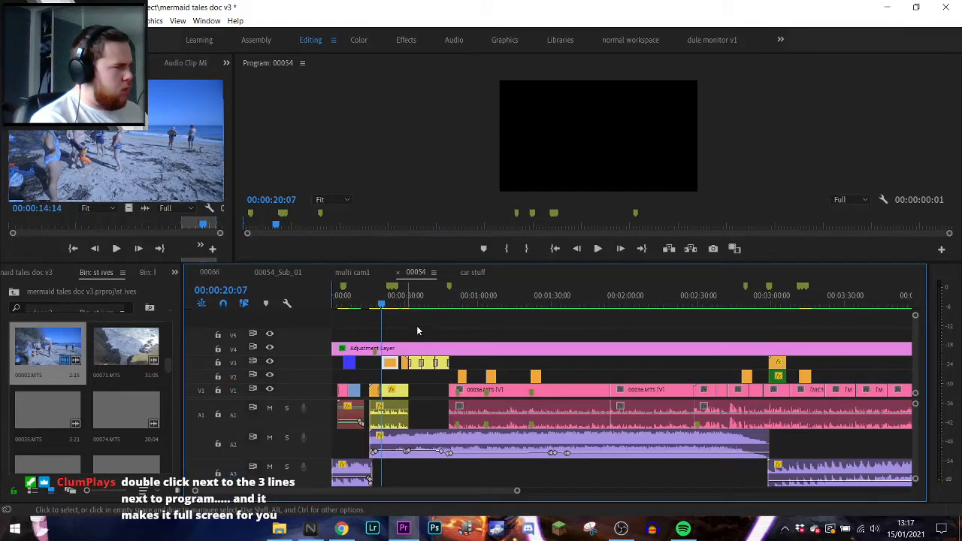
- Check the picture at 00:00:29:19, and play the section from about 00:00:54 to 00:00:57:04
left_click_drag(382, 304, 403, 306)
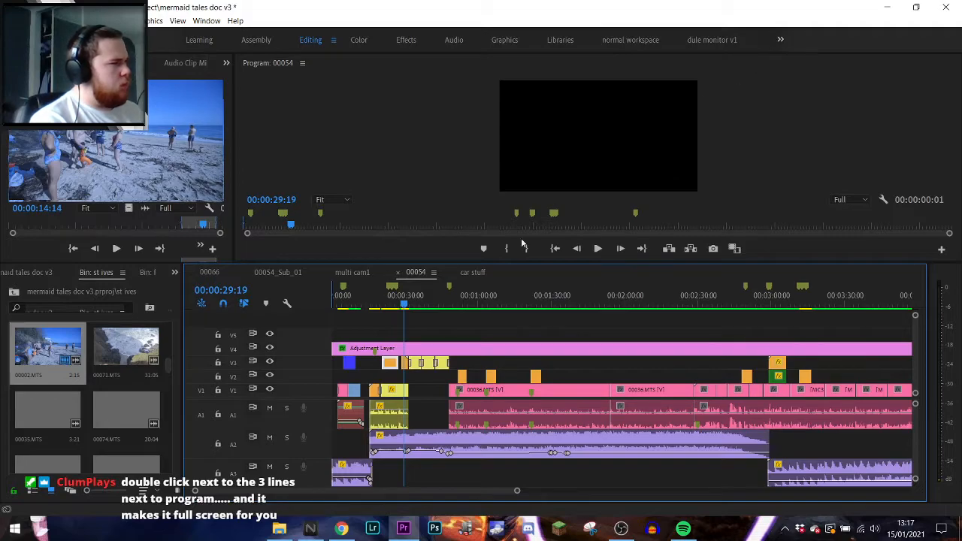
left_click_drag(406, 305, 467, 309)
key("space")
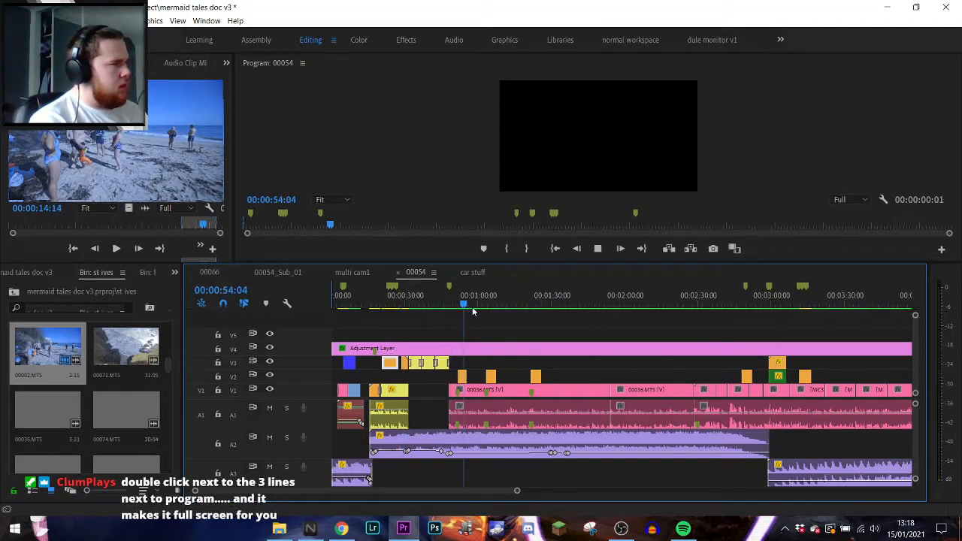
left_click(603, 248)
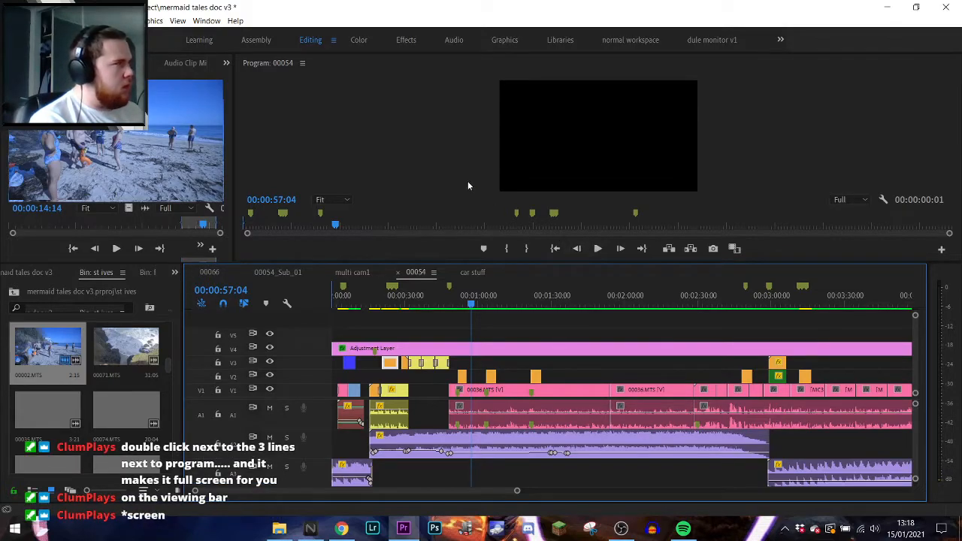
left_click(179, 21)
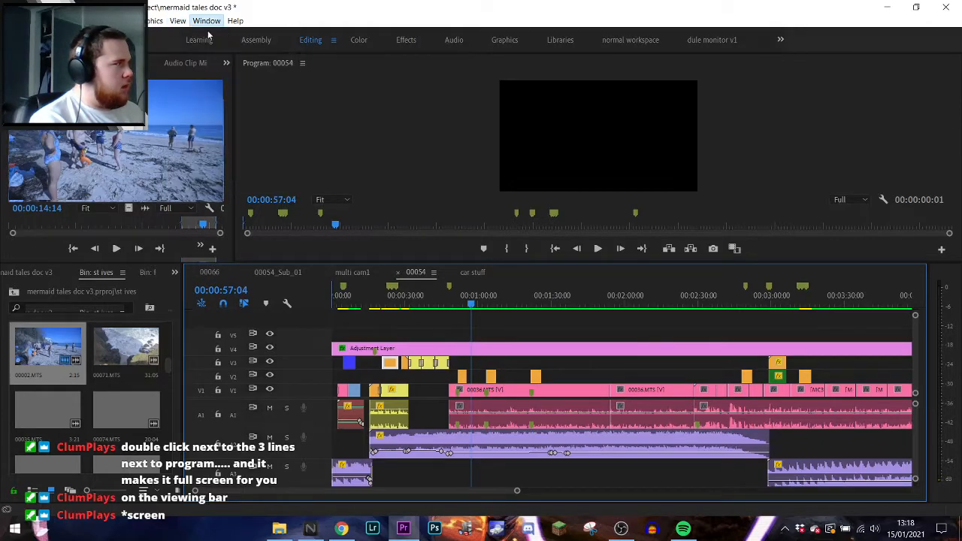
left_click(206, 21)
left_click(418, 105)
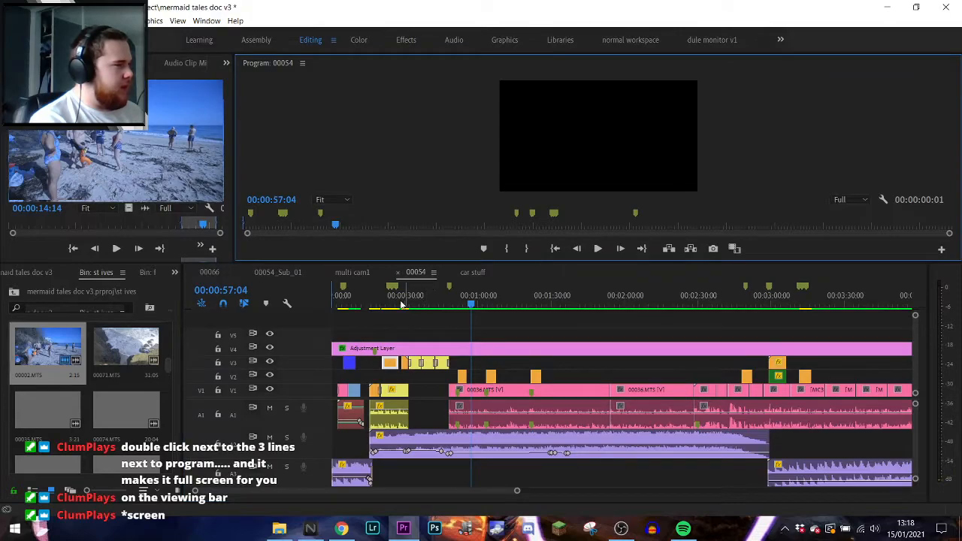
- Play sequence 00054 from the start to 00:00:14:00 and check the picture
left_click(408, 345)
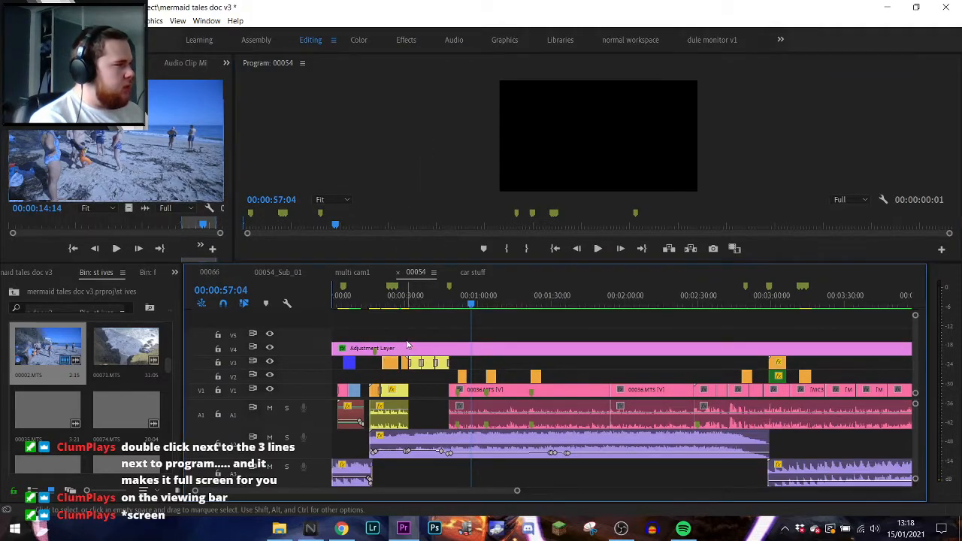
left_click_drag(364, 307, 334, 308)
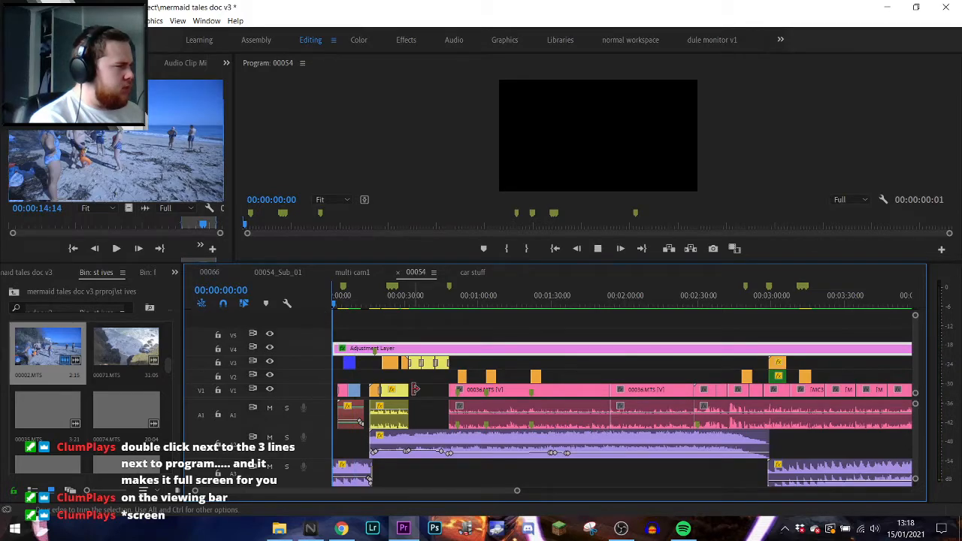
key("space")
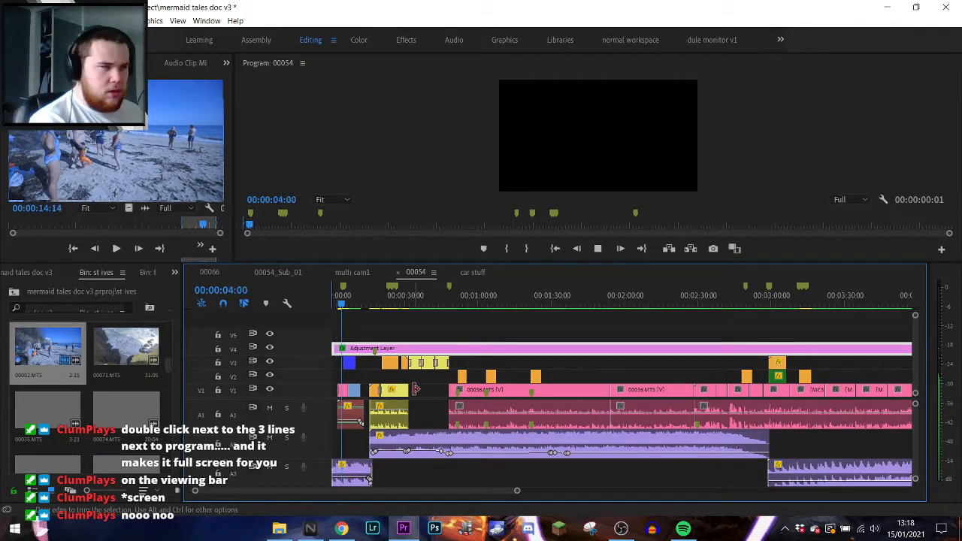
left_click(303, 64)
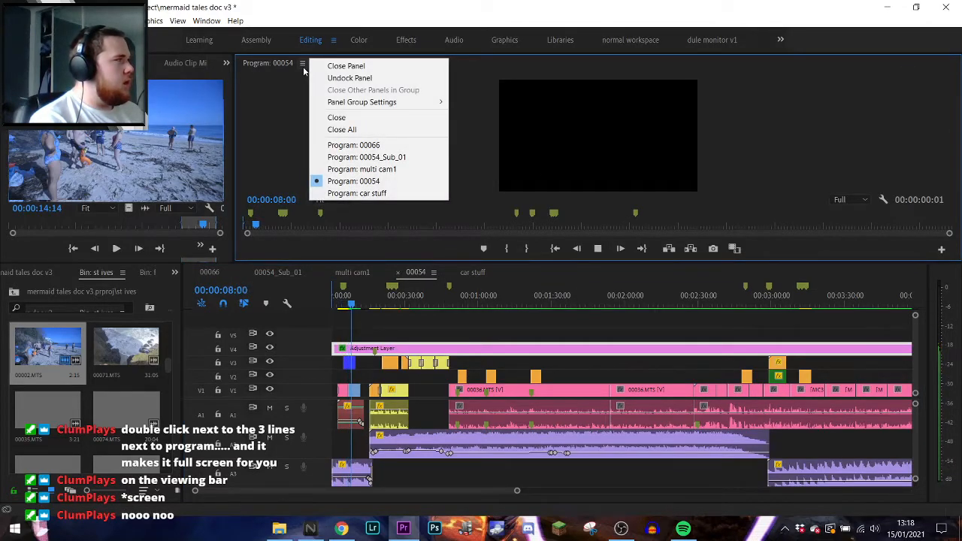
left_click(296, 93)
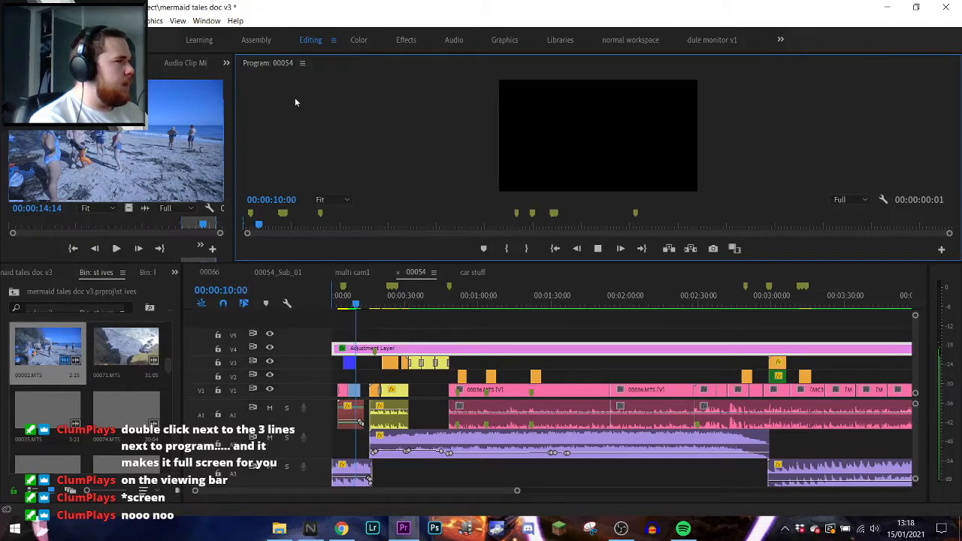
left_click(599, 248)
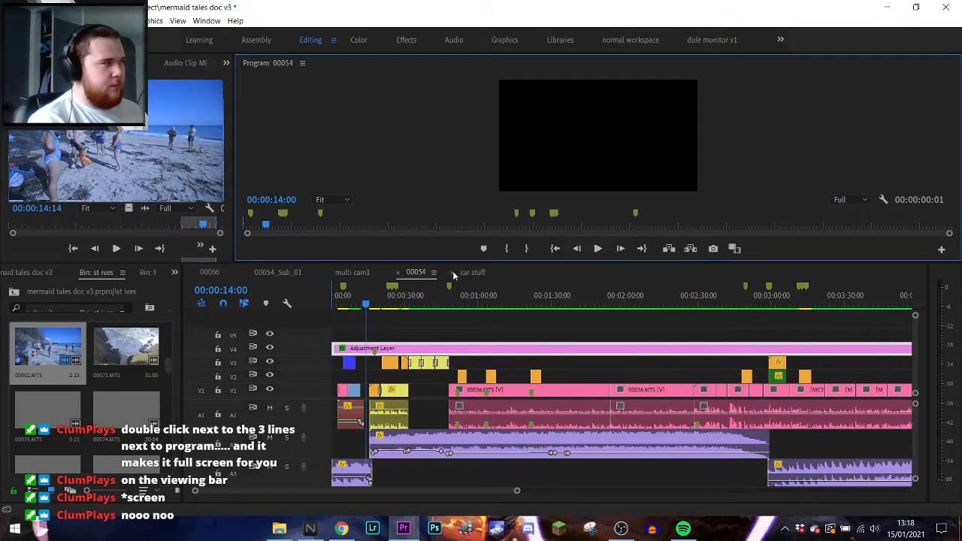
- Check the picture at 00:00:36:18 and at the sequence start, and look through the Program monitor's panel options
left_click(485, 302)
left_click_drag(484, 303, 422, 309)
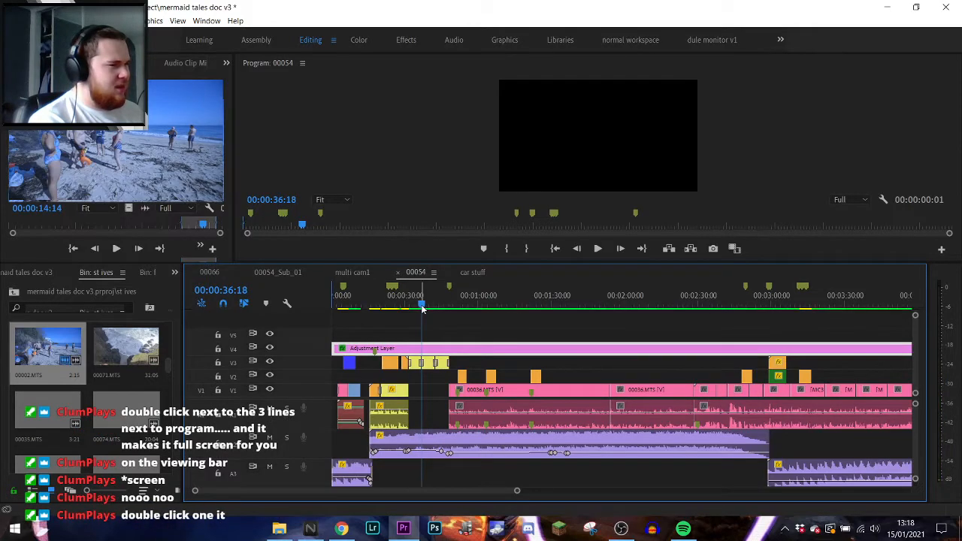
left_click(270, 361)
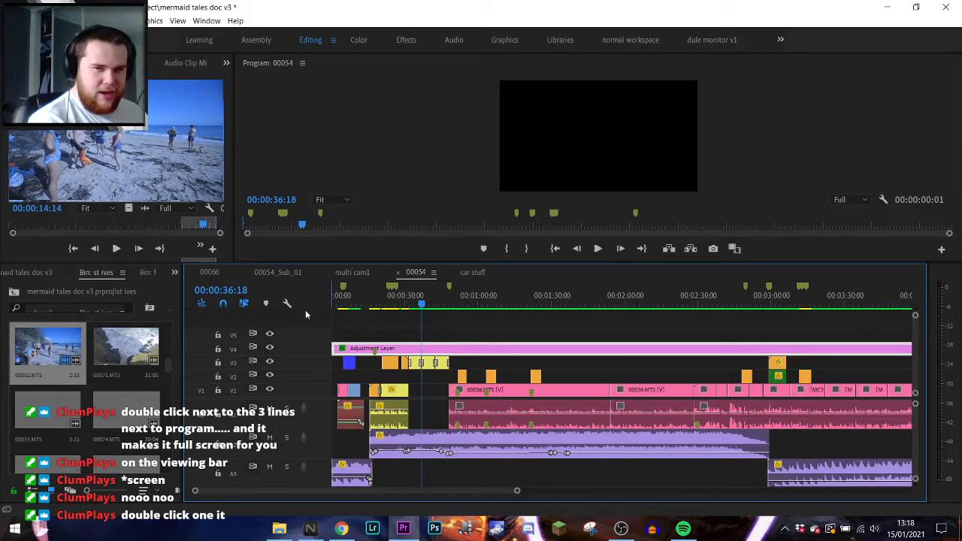
right_click(422, 135)
left_click(392, 135)
left_click(304, 63)
left_click(306, 62)
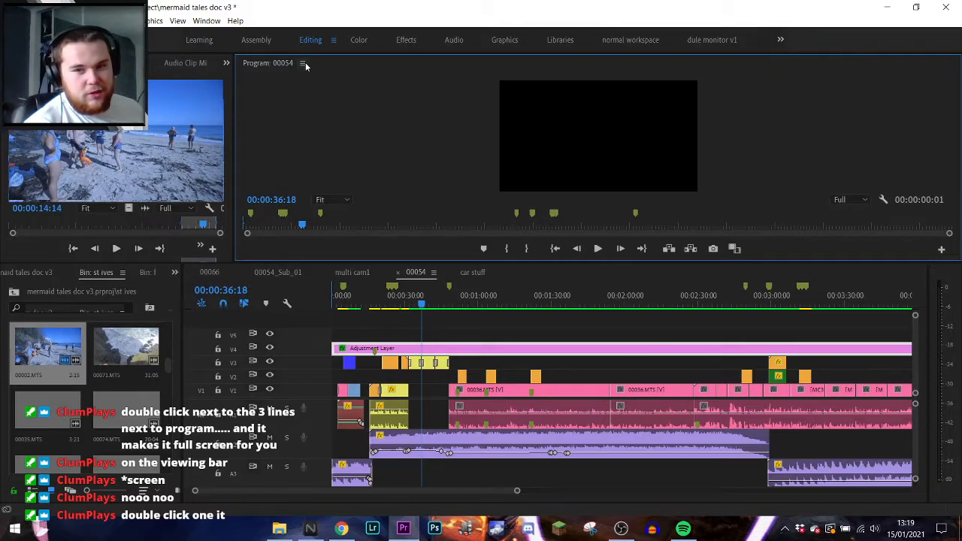
left_click(304, 63)
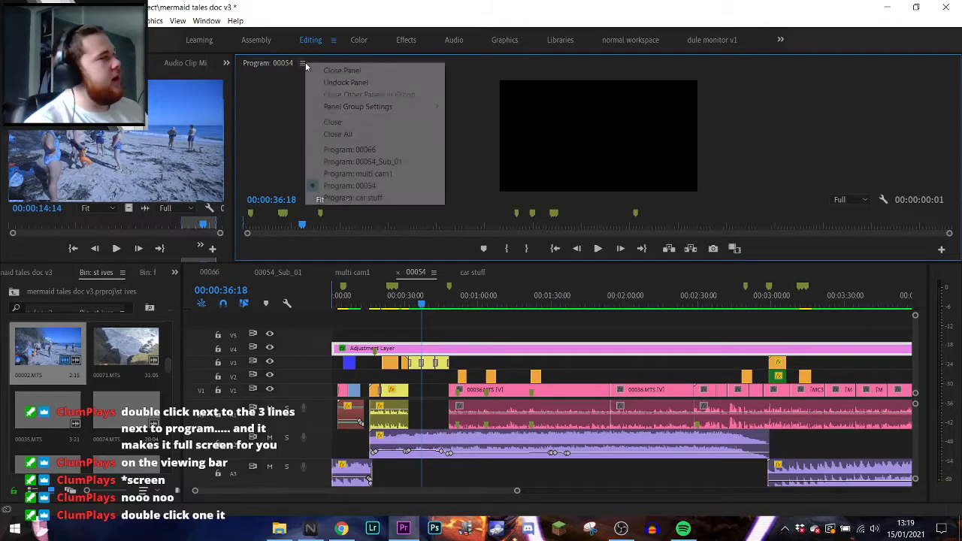
left_click(289, 107)
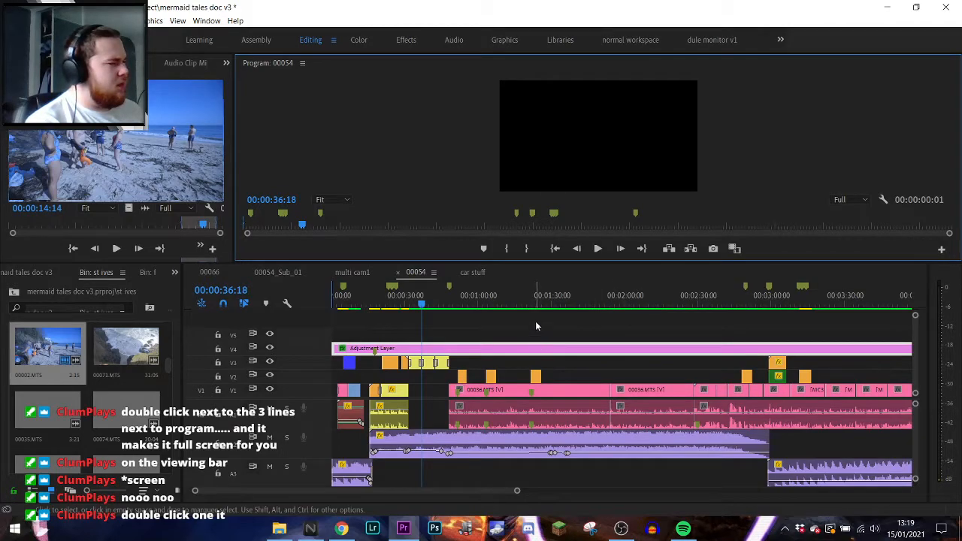
left_click_drag(563, 310, 302, 310)
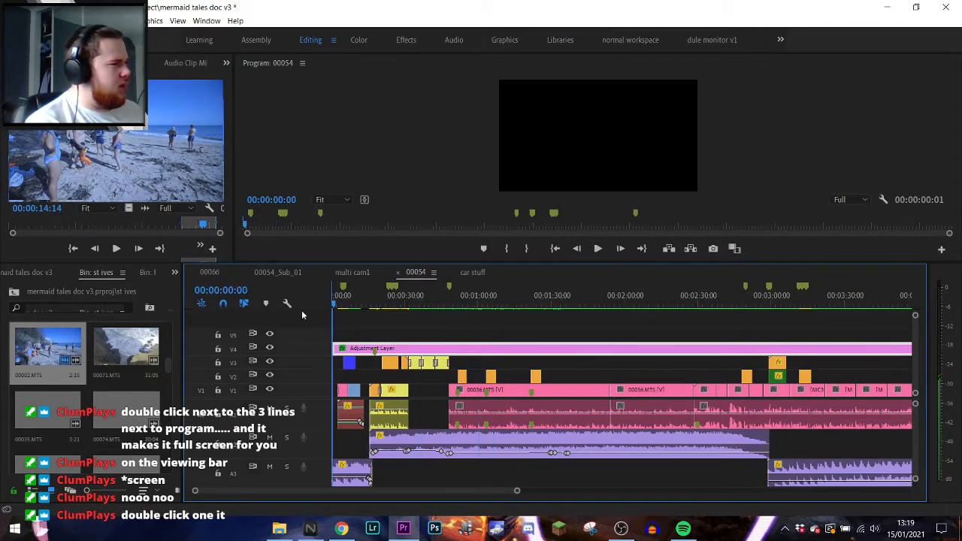
left_click(342, 200)
left_click(343, 200)
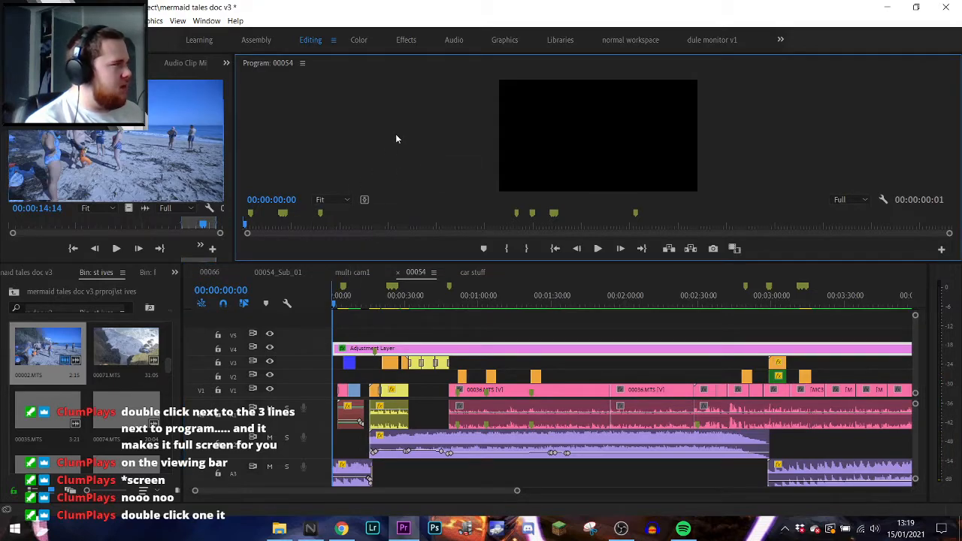
- Widen the Source monitor by narrowing the Program monitor, and save the project
left_click_drag(235, 118, 402, 123)
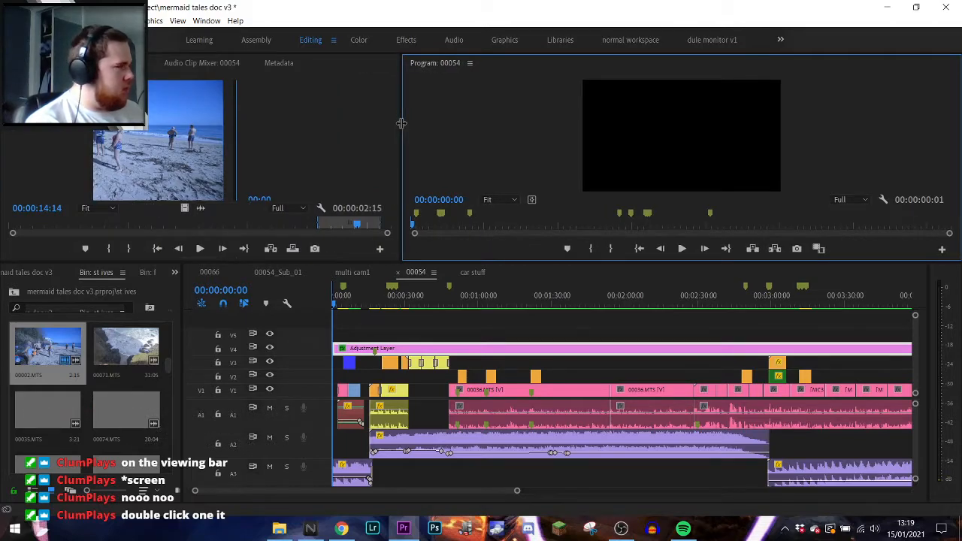
key("ctrl+s")
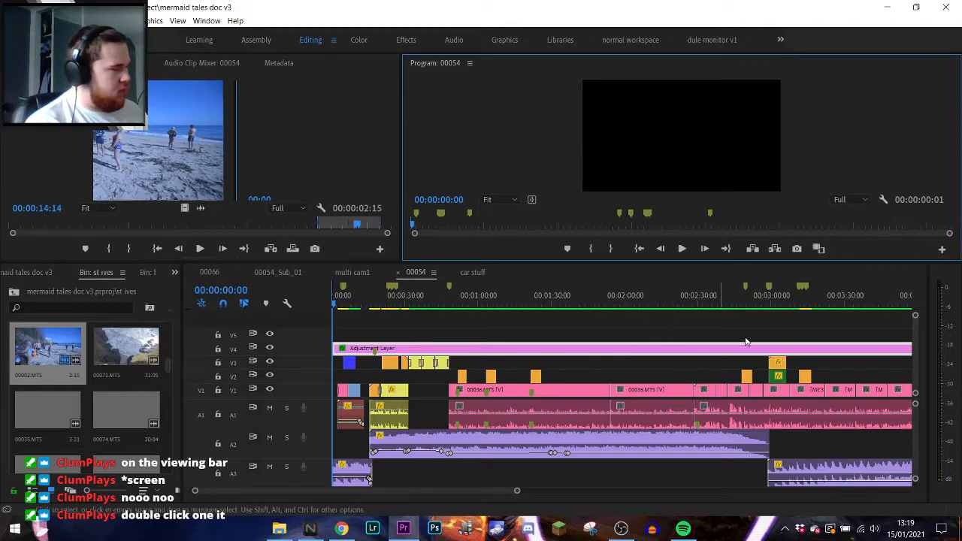
left_click(916, 332)
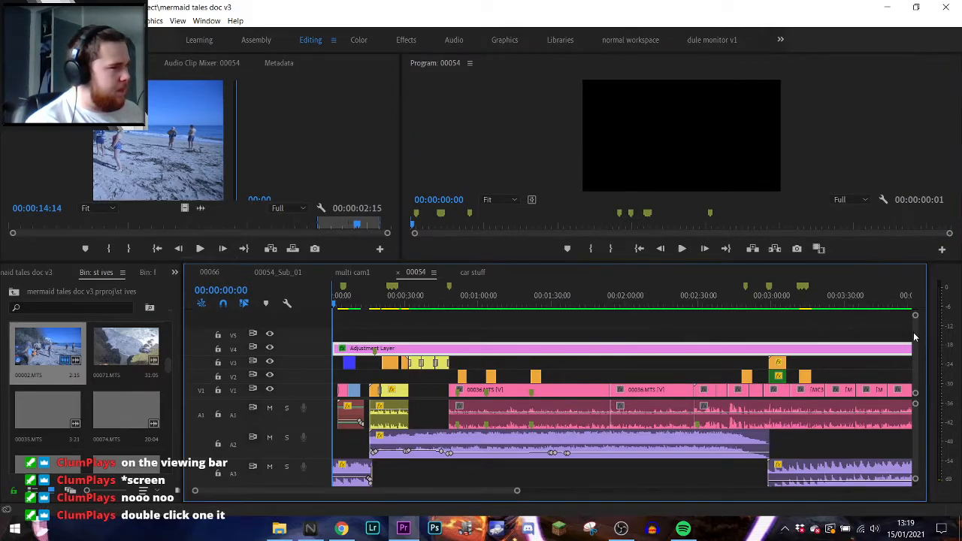
- Play the opening to 00:00:20:10 and examine the Program monitor's playback resolution and display mode options
left_click(682, 249)
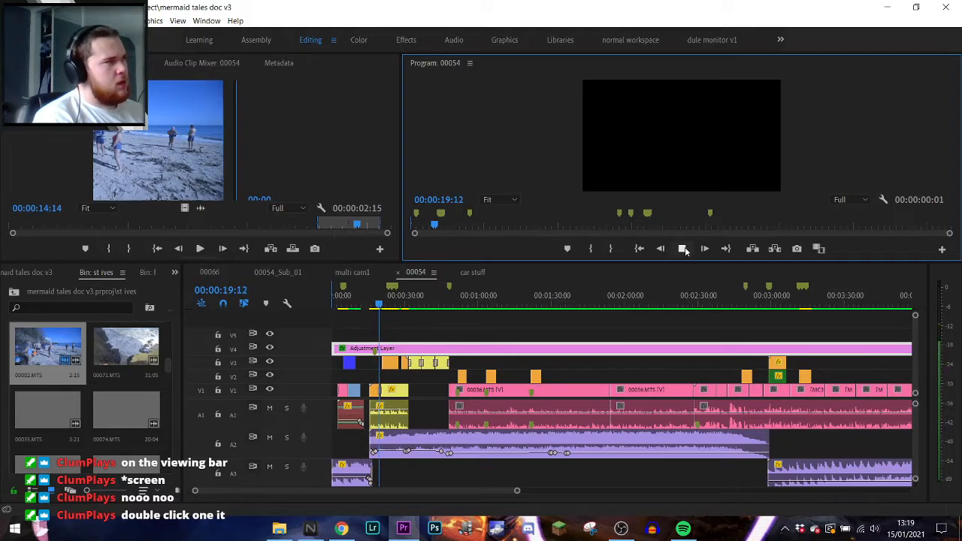
left_click(684, 249)
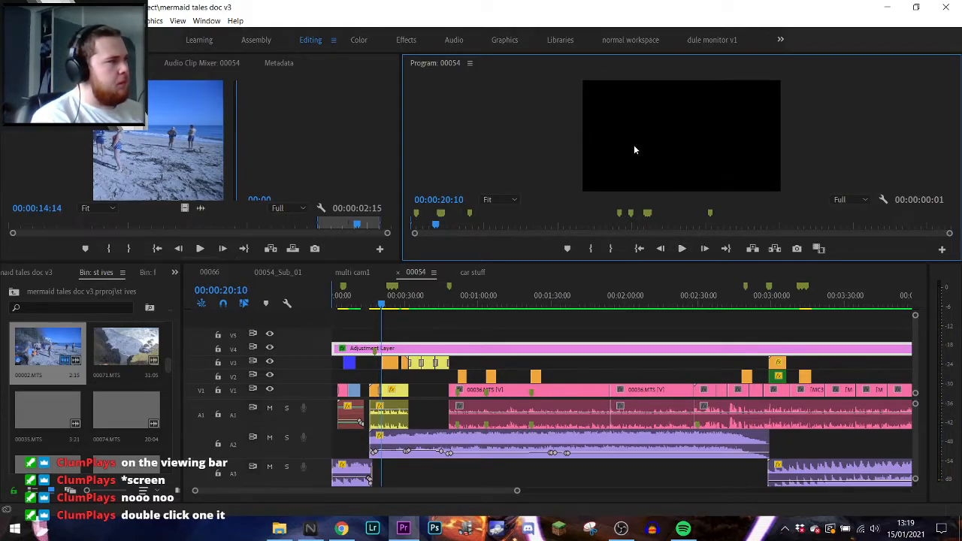
right_click(505, 124)
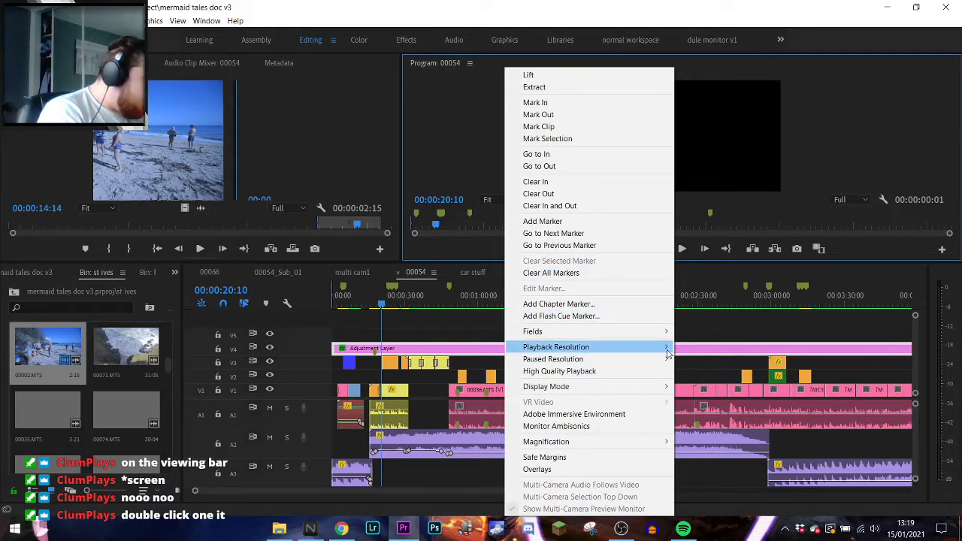
mouse_move(667, 350)
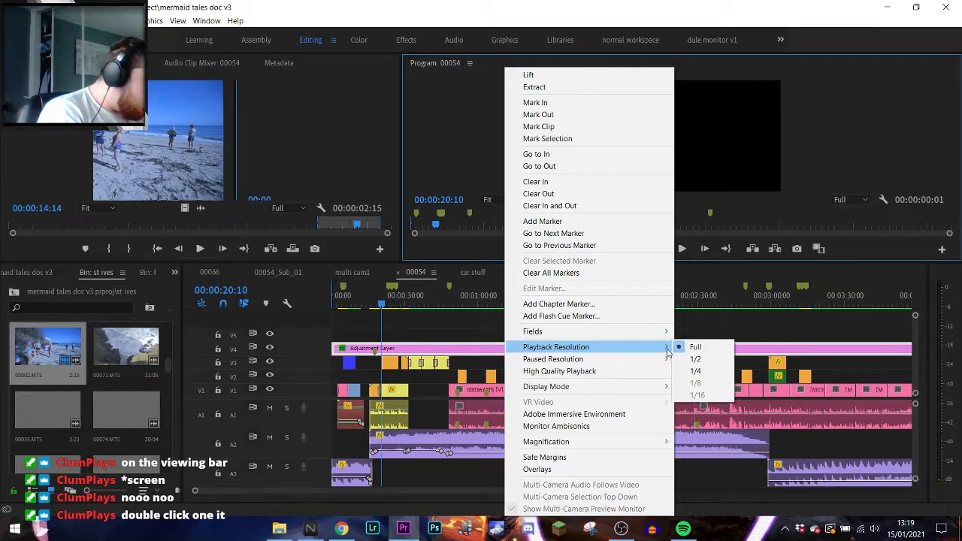
mouse_move(667, 387)
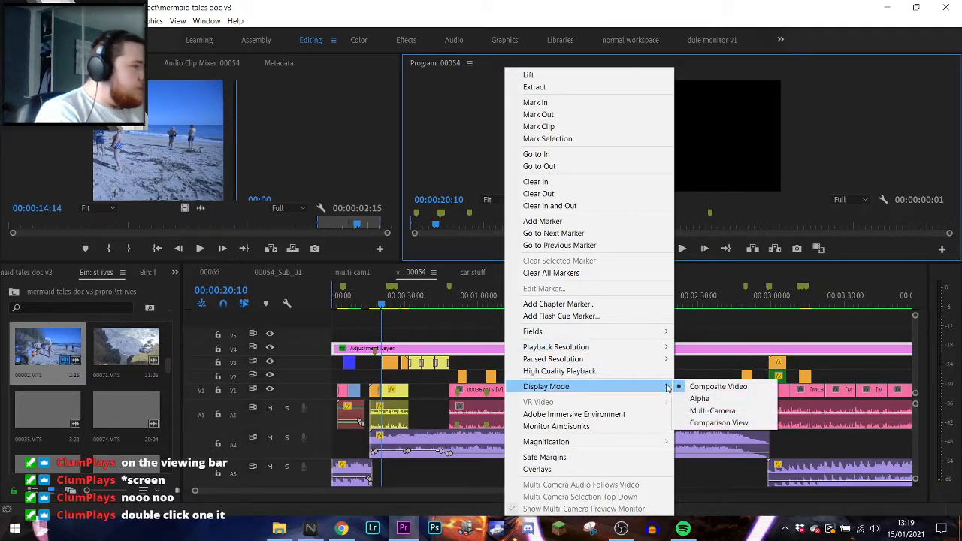
left_click(461, 117)
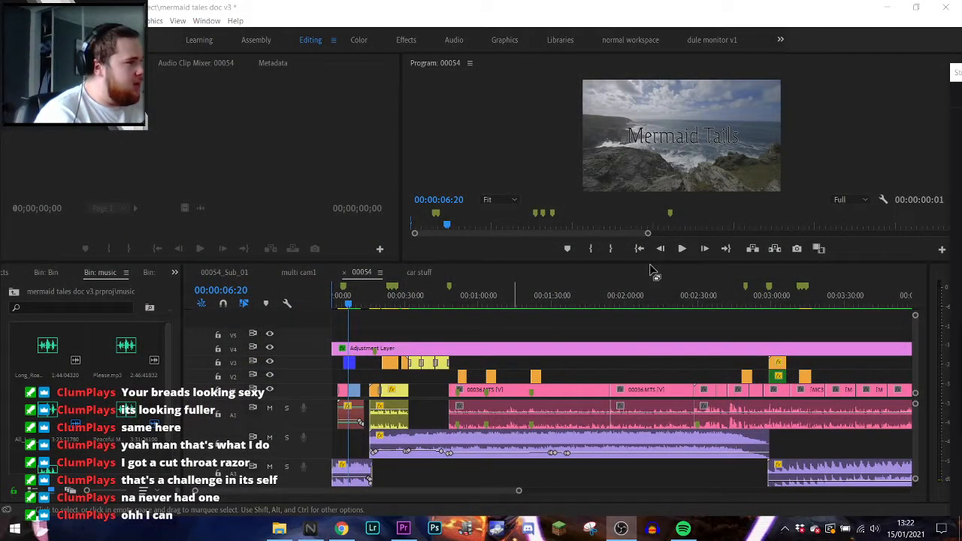
- Make the Program monitor slightly taller and play the section from 00:00:16:11 to 00:00:21:22
left_click(652, 258)
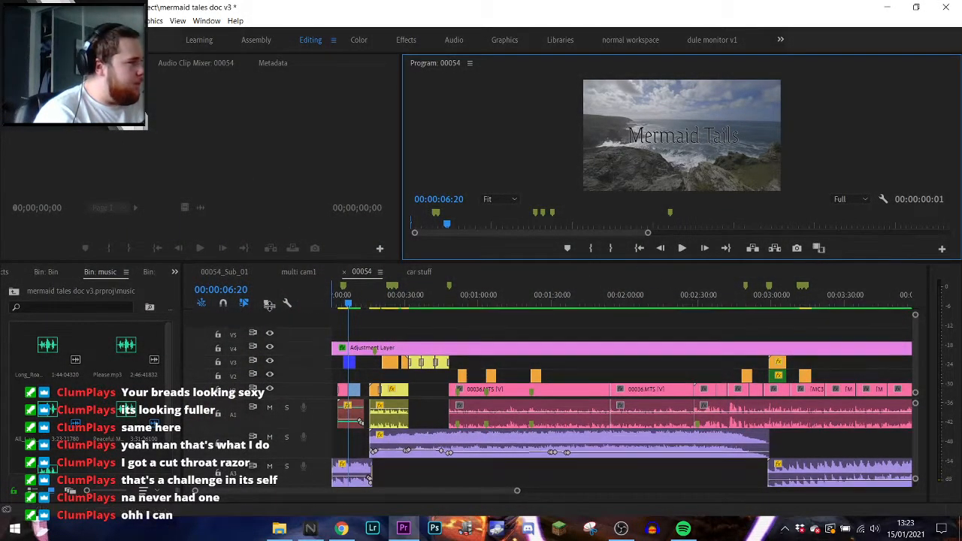
left_click_drag(651, 259, 651, 261)
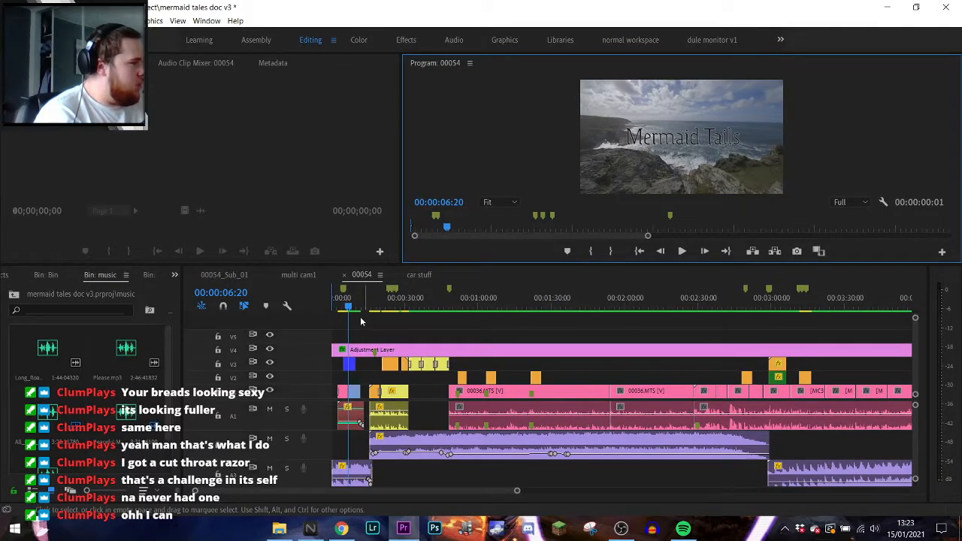
left_click_drag(357, 309, 389, 312)
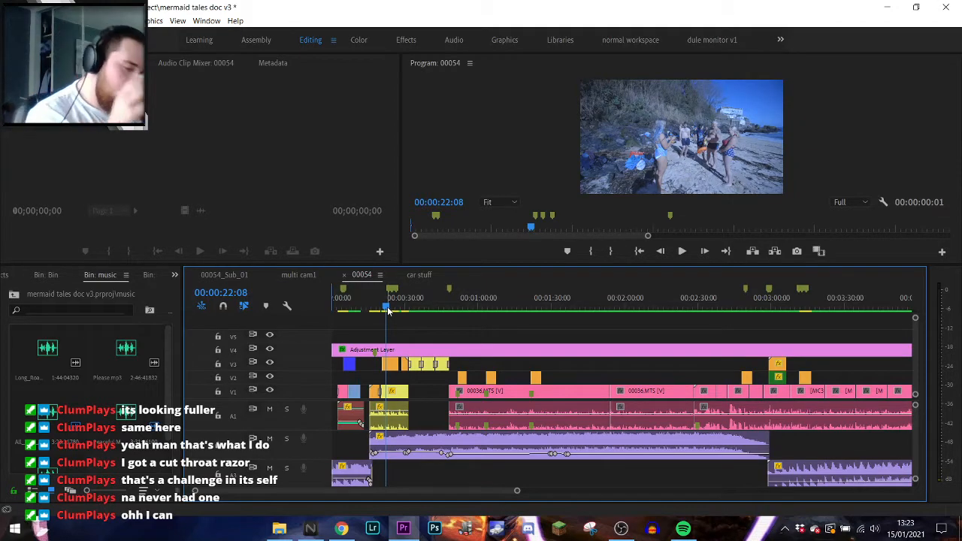
left_click_drag(388, 312, 373, 311)
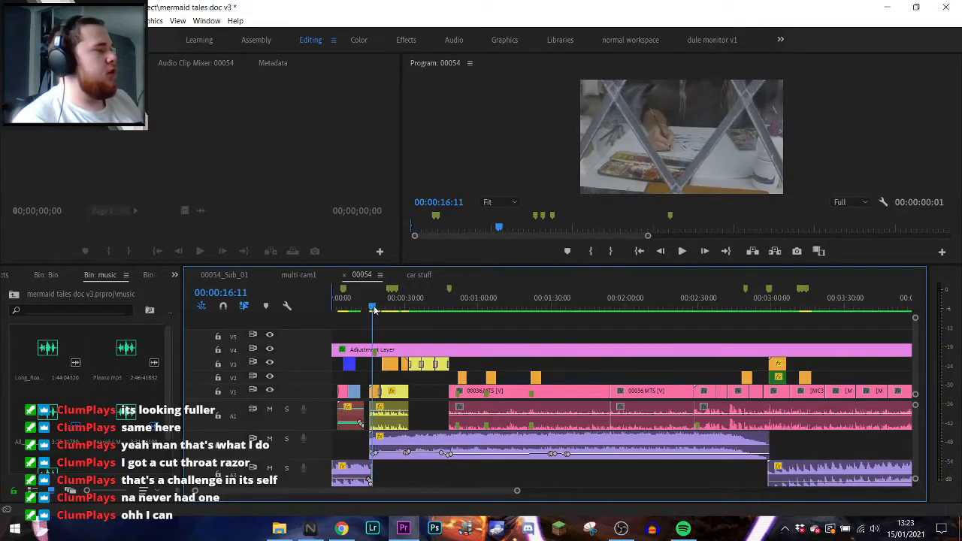
key("space")
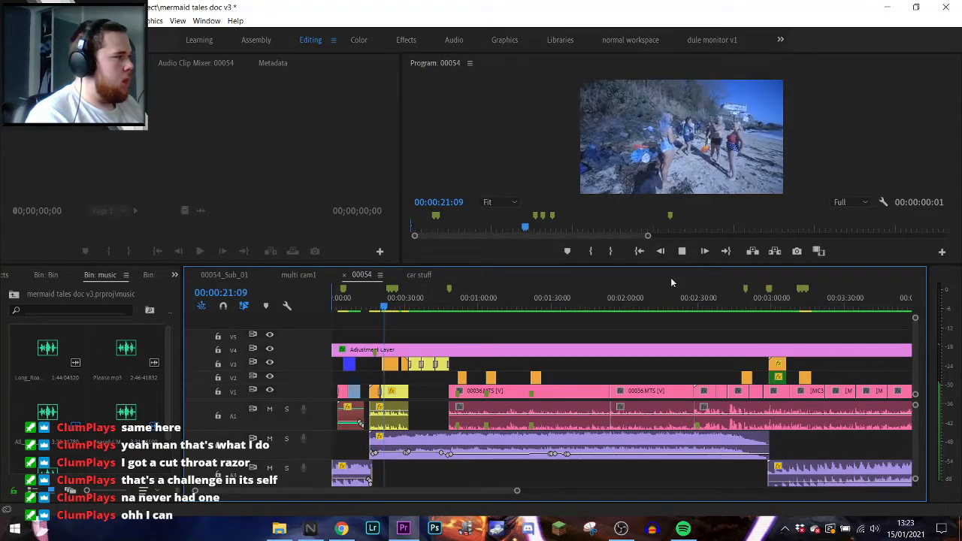
key("space")
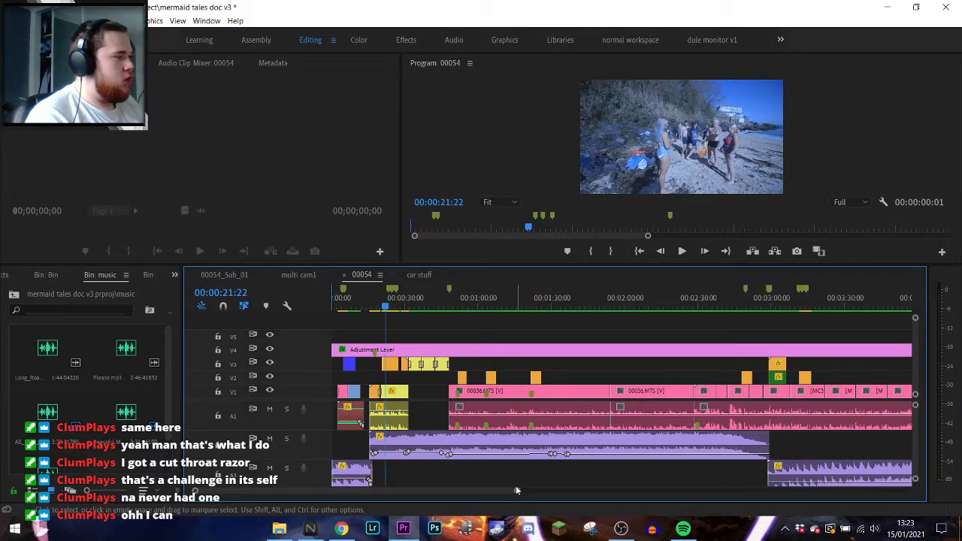
- Trim the start of the first 00002.MTS piece on V3 to just before 00:00:21:22, and play from 00:00:16:08 to 00:00:32:00
left_click_drag(516, 490, 441, 492)
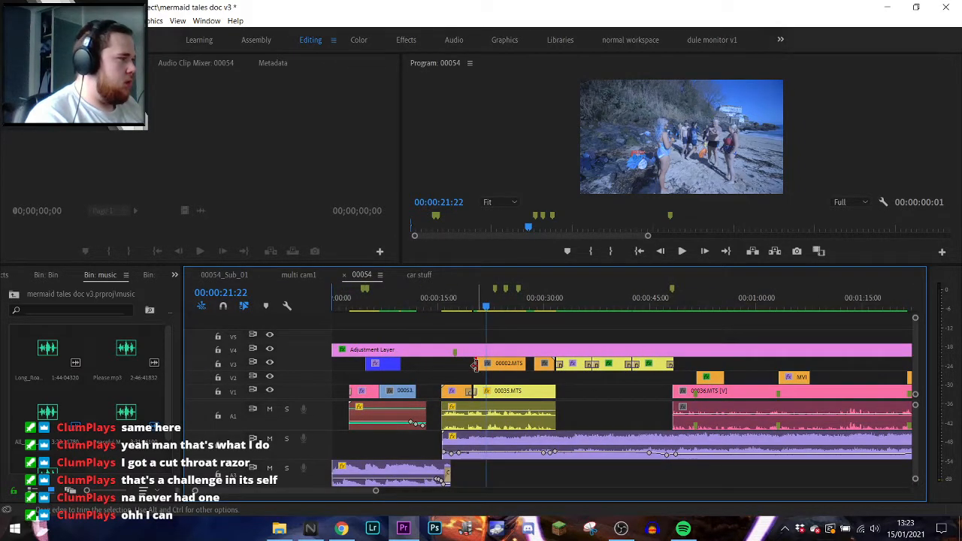
left_click_drag(474, 365, 480, 364)
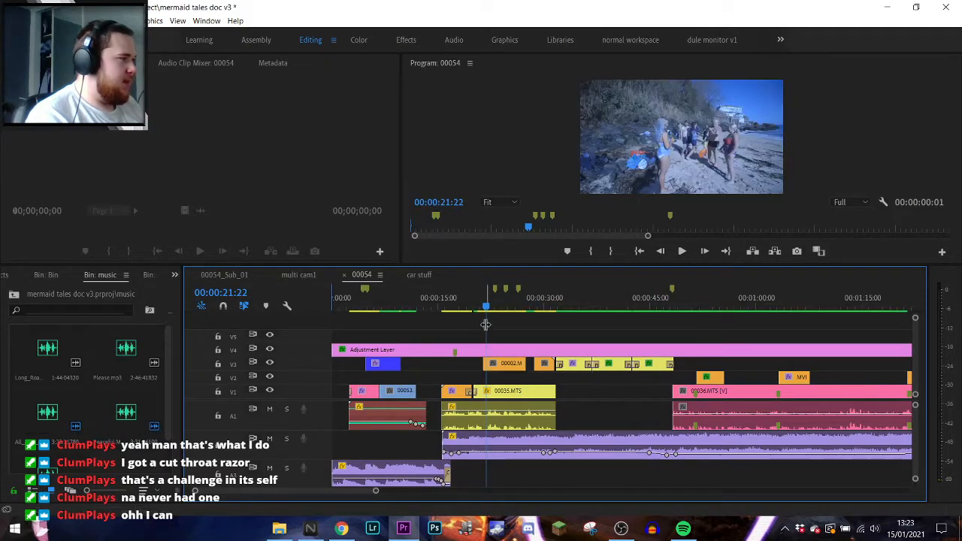
left_click_drag(486, 308, 448, 306)
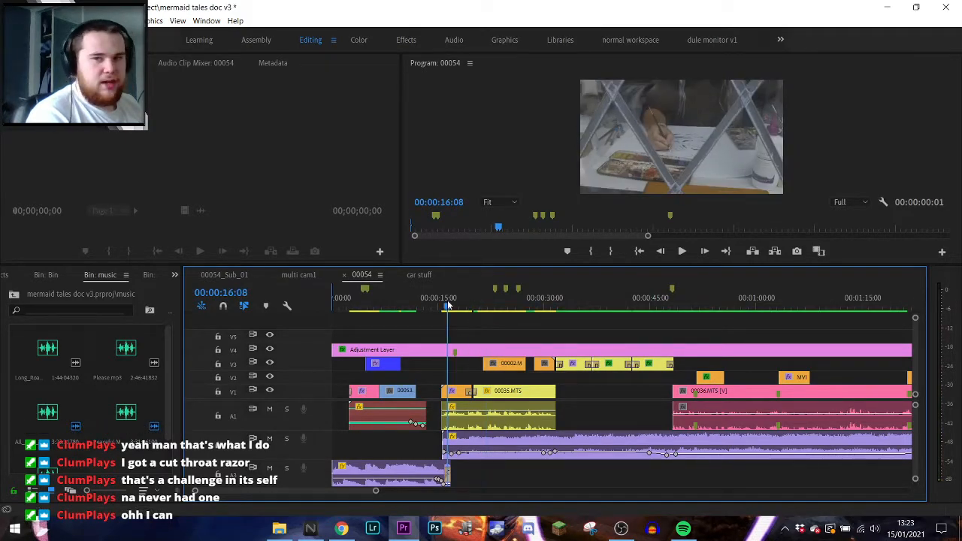
key("space")
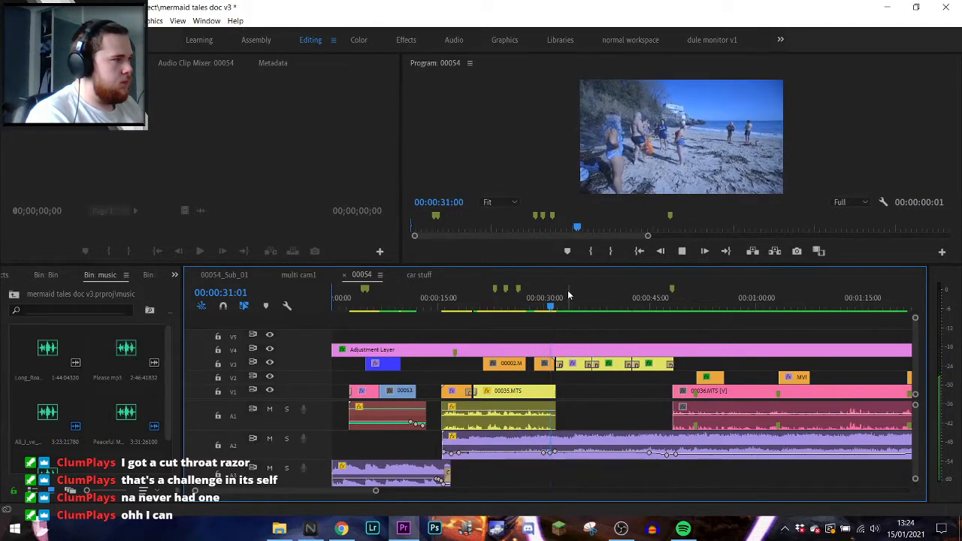
key("space")
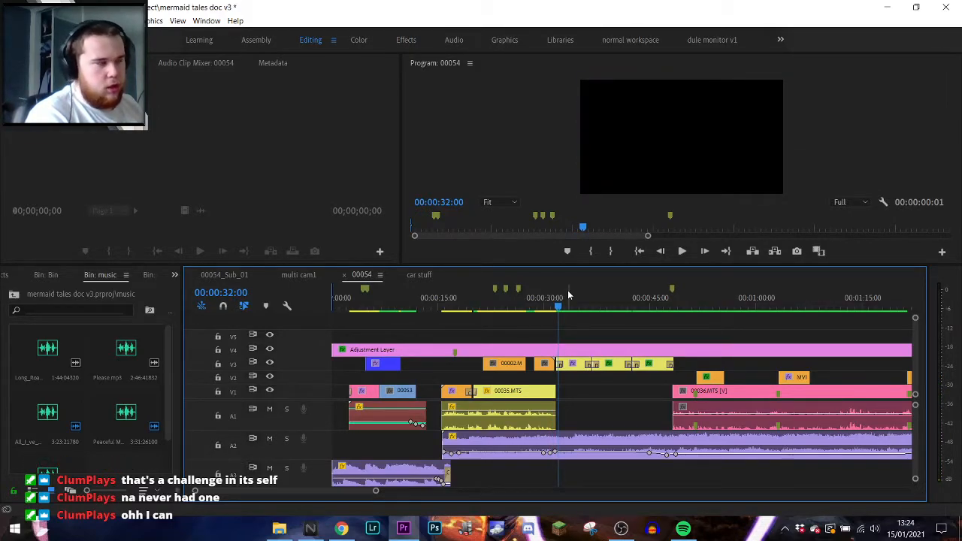
- Select the first 00002.MTS piece on V3 at 00:00:24:11 and switch to the Color workspace
left_click_drag(560, 304, 504, 308)
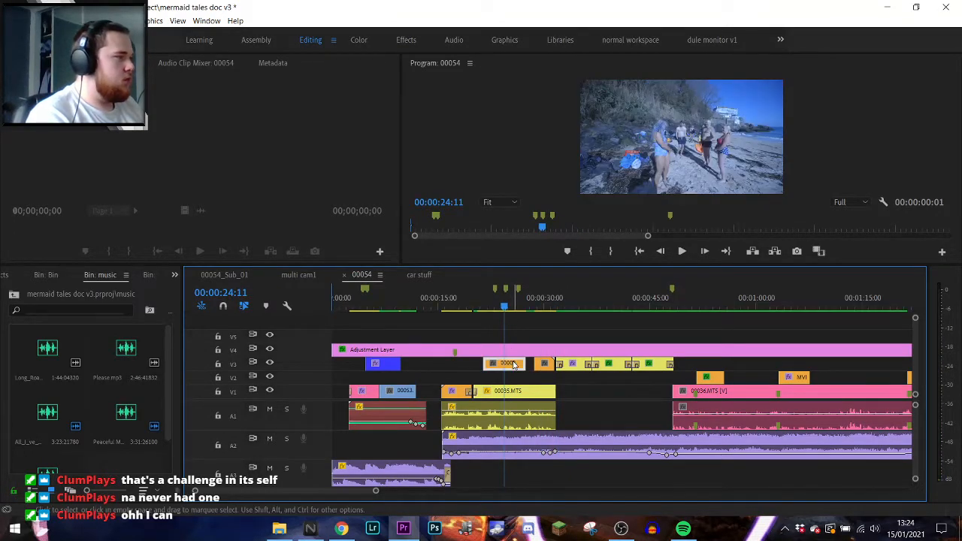
left_click(359, 40)
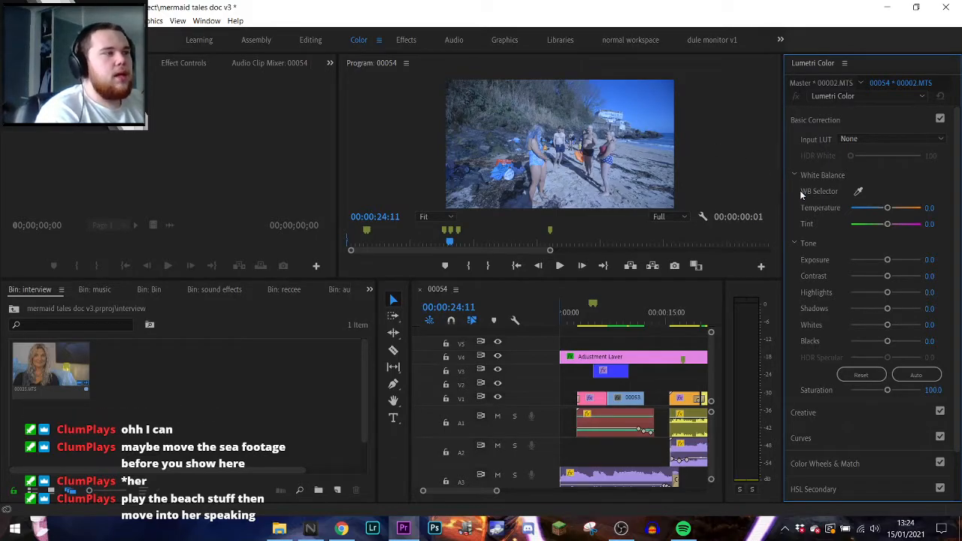
- White-balance the first 00002.MTS beach piece on V3 by sampling the pale sand at 00:00:24:11
left_click(859, 192)
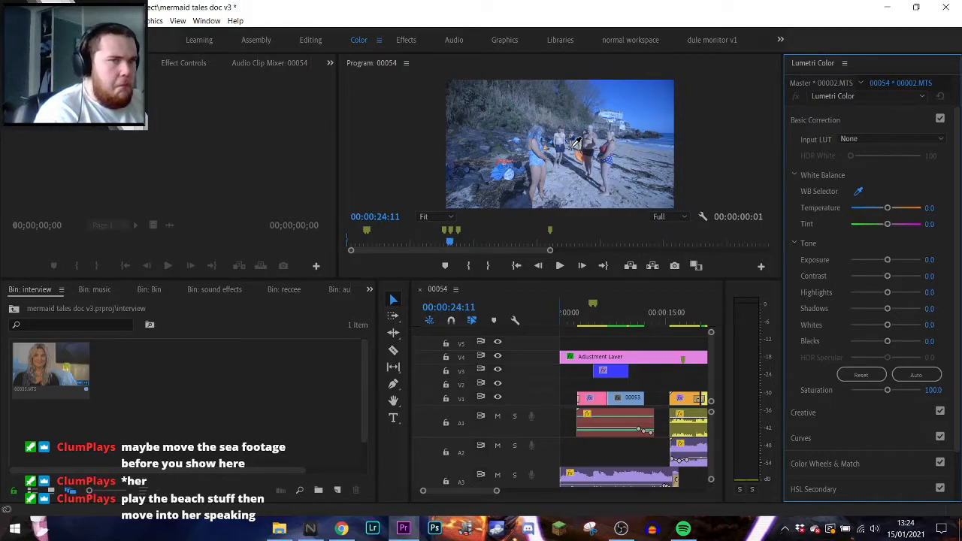
left_click(573, 189)
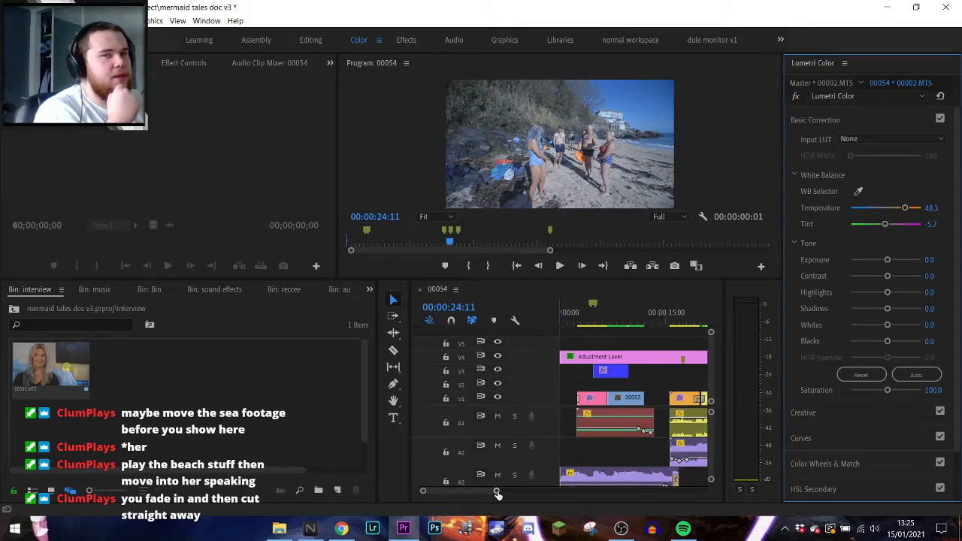
- Move the playhead to 00:00:30:00 and white-balance 00035.MTS by sampling the sand in the Program monitor
left_click_drag(497, 493, 526, 492)
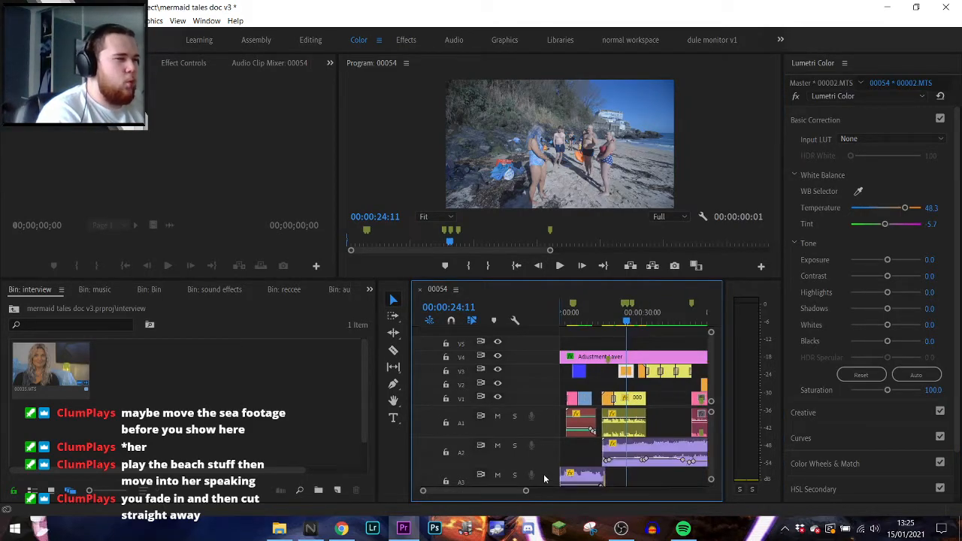
left_click(643, 374)
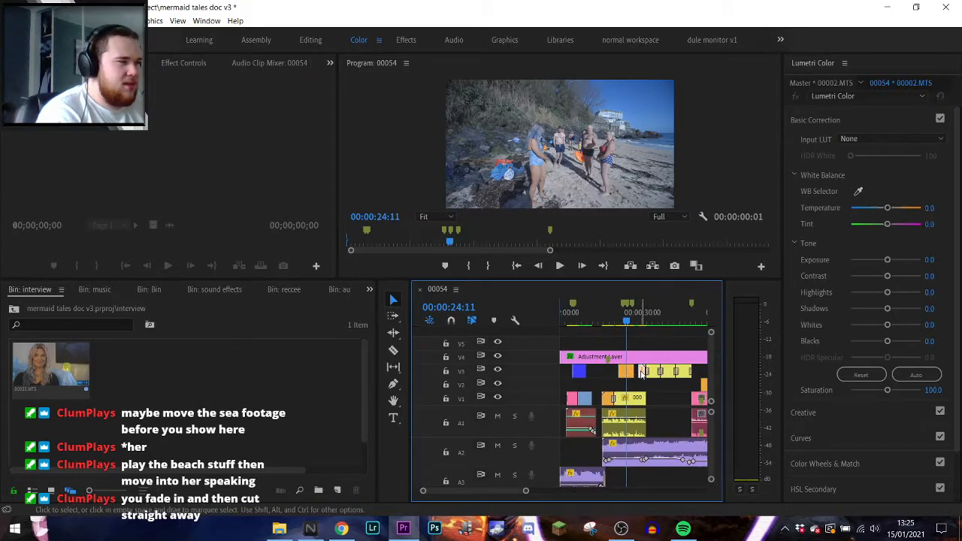
left_click_drag(628, 322, 644, 323)
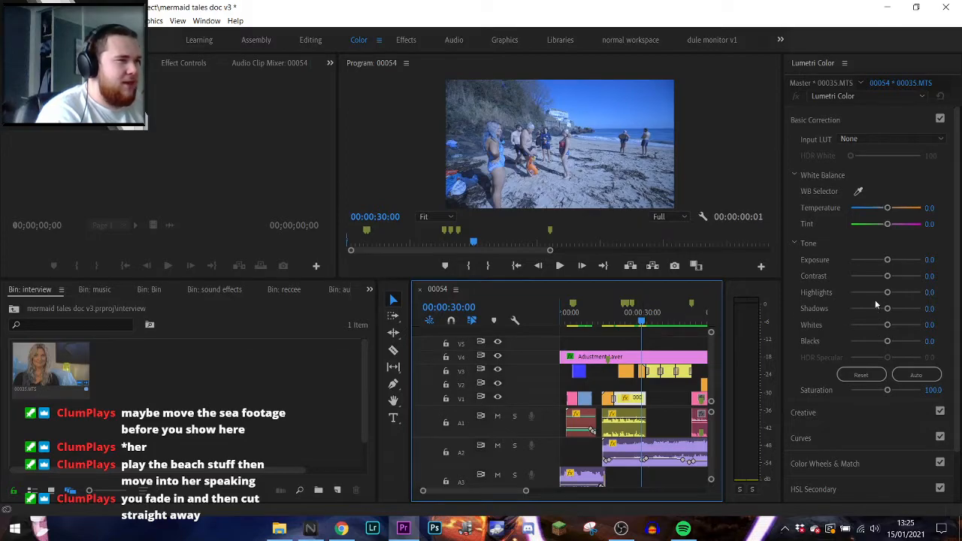
left_click(860, 191)
left_click(589, 181)
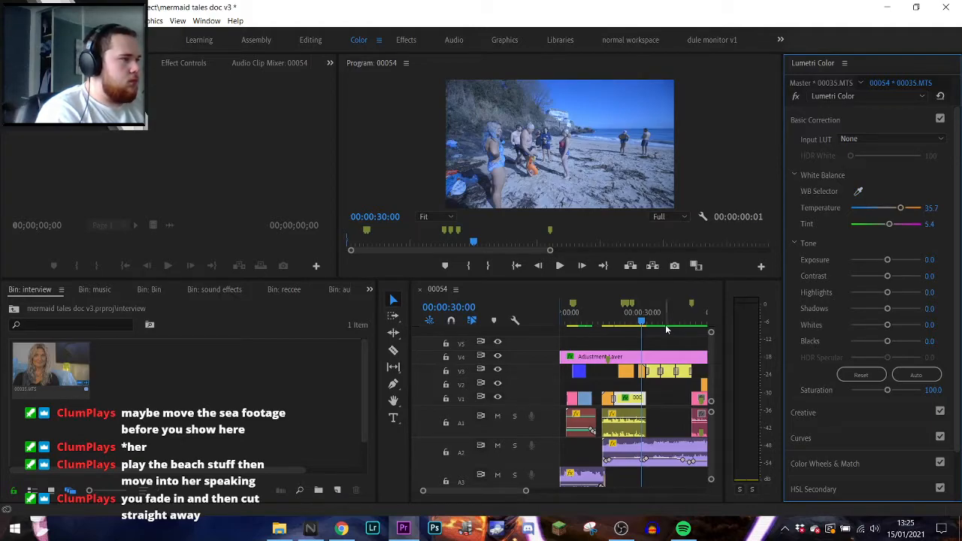
- Select the second 00002.MTS piece on V3 and white-balance it by sampling the sand at 00:00:30:00
left_click(645, 371)
left_click(859, 191)
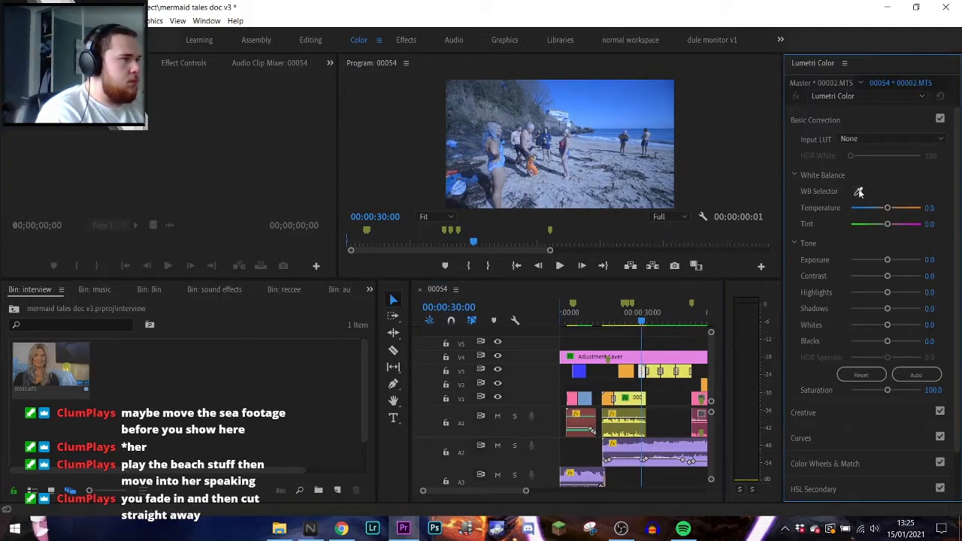
left_click(653, 168)
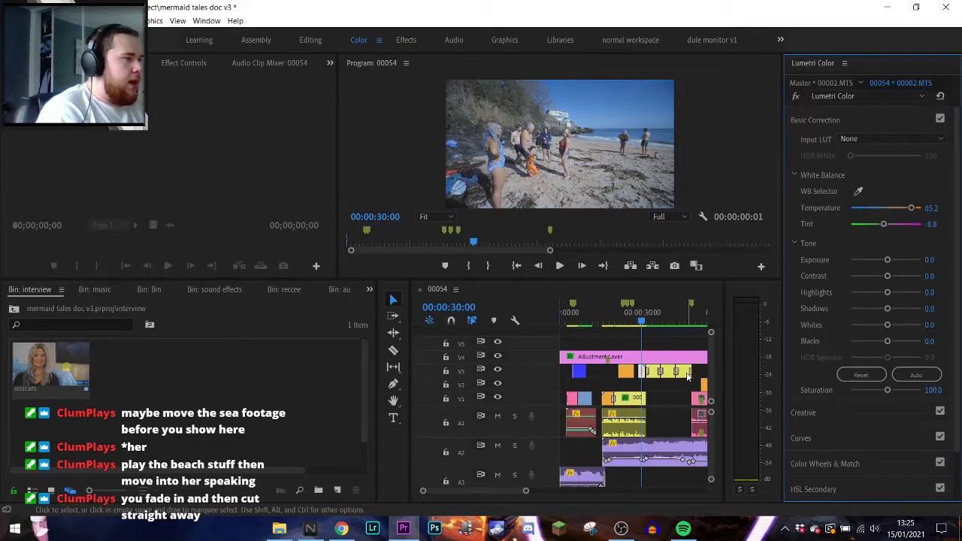
- Switch to the Editing workspace and scrub through the opening up to 00:00:22:16
left_click(311, 42)
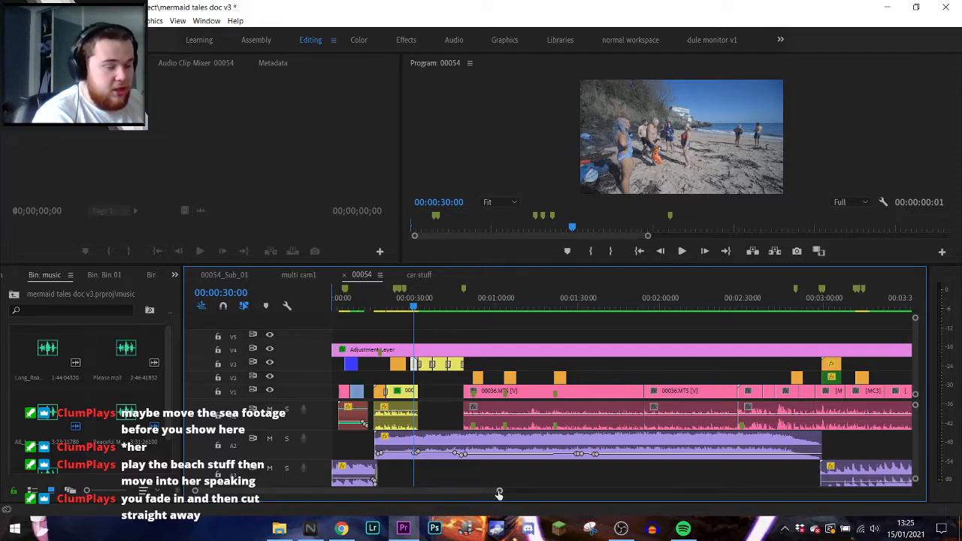
left_click_drag(498, 493, 434, 456)
left_click_drag(419, 308, 507, 314)
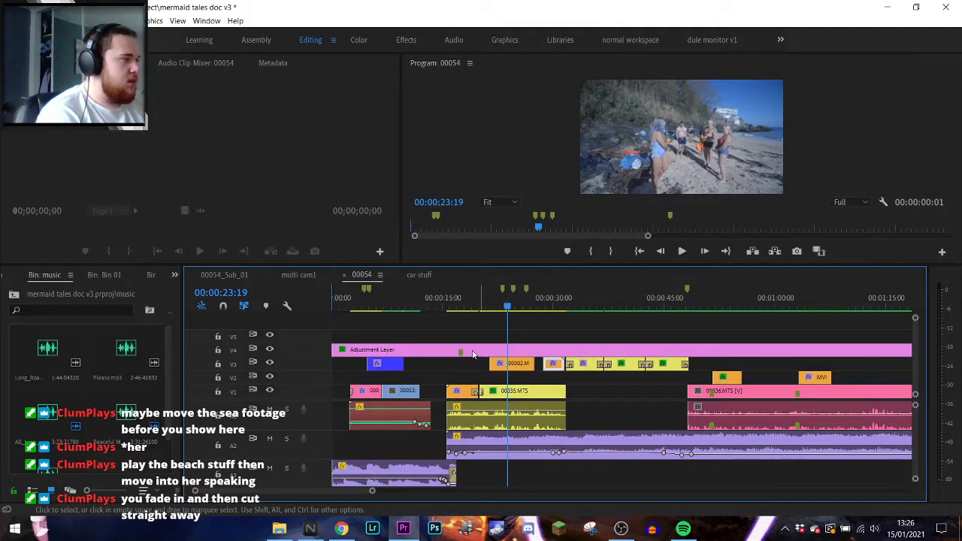
left_click(427, 308)
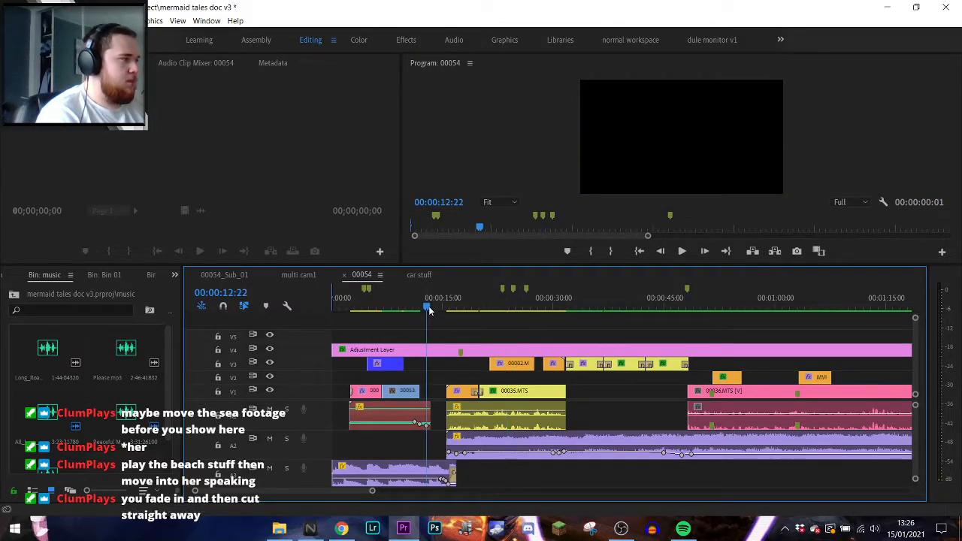
left_click(445, 310)
mouse_move(449, 313)
left_mouse_down()
mouse_move(396, 313)
mouse_move(499, 328)
left_mouse_up()
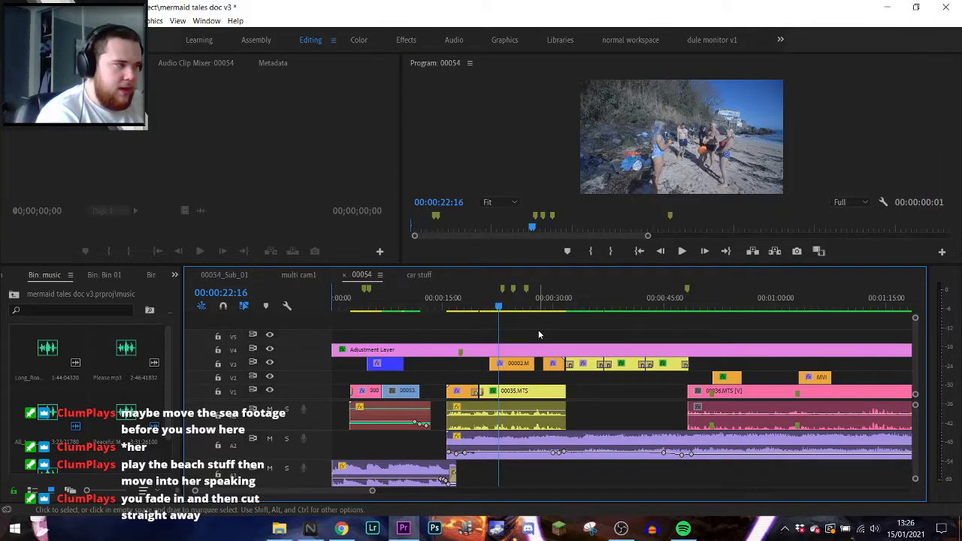
- Move the first 00002.MTS beach piece to V2 at 00:00:11:24 and trim its end to the start of the drawing clip on V1
left_click_drag(519, 364, 450, 375)
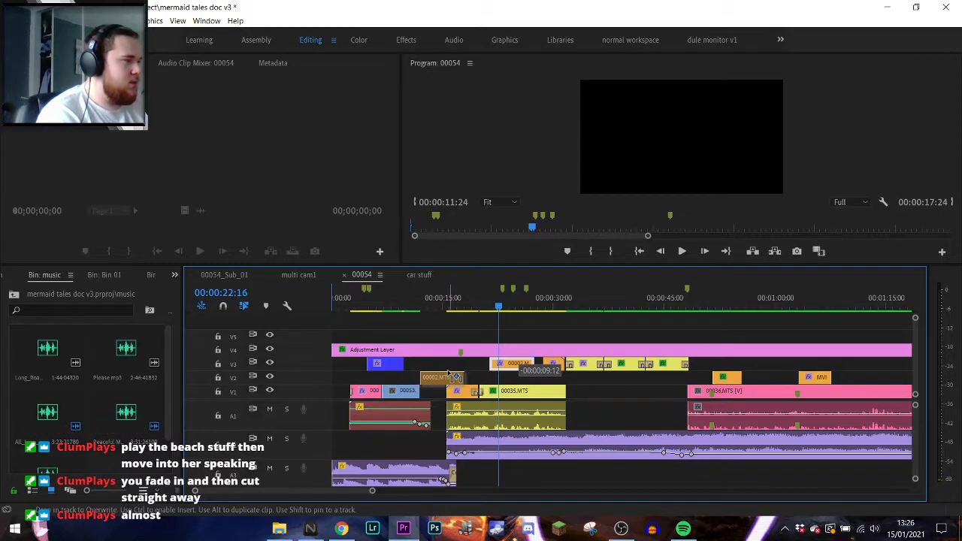
left_click(485, 308)
mouse_move(474, 310)
left_mouse_down()
mouse_move(420, 307)
mouse_move(476, 322)
mouse_move(467, 318)
left_mouse_up()
left_click_drag(455, 376, 446, 376)
- Play the sequence from 00:00:11:13 to 00:00:17:24 to review the new beach placement
left_click_drag(463, 305, 416, 307)
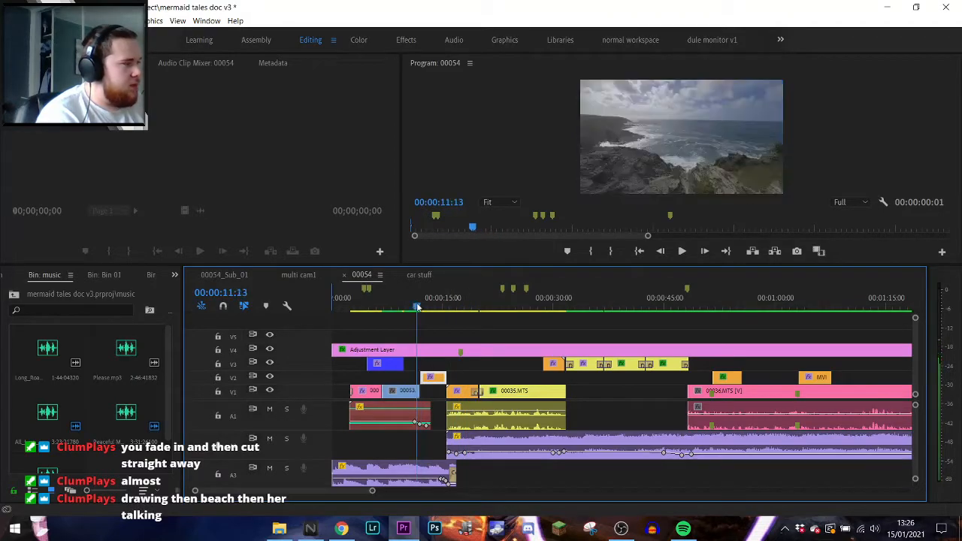
left_click(682, 251)
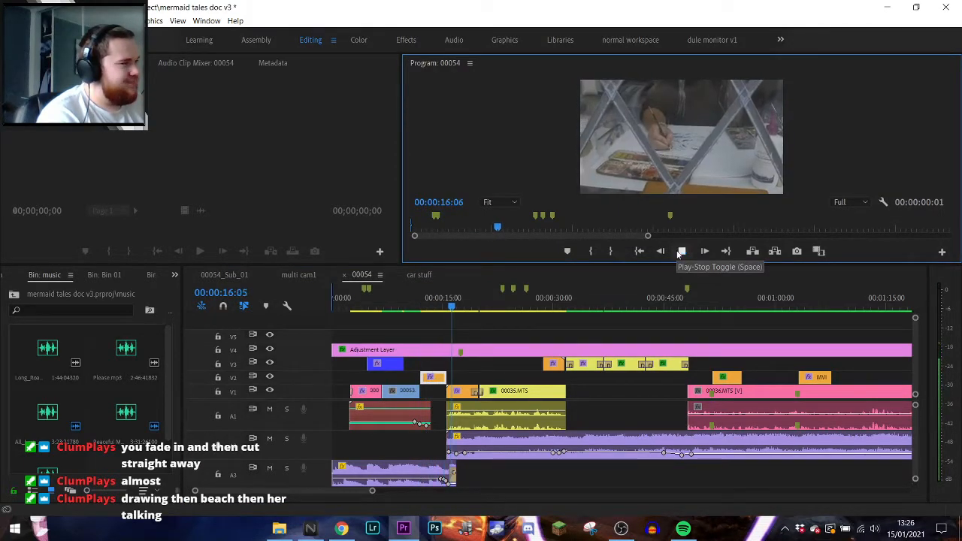
left_click(679, 253)
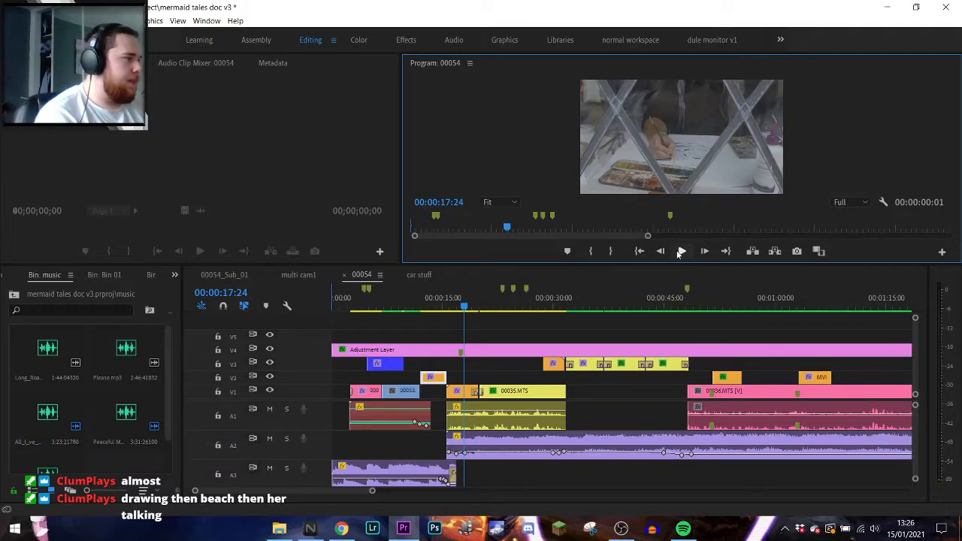
- Swap the two b-roll shots, with drawing clip 00005.MTS on V2 before beach clip 00002.MTS on V1, and play to 00:00:23:07
left_click_drag(440, 377, 472, 394)
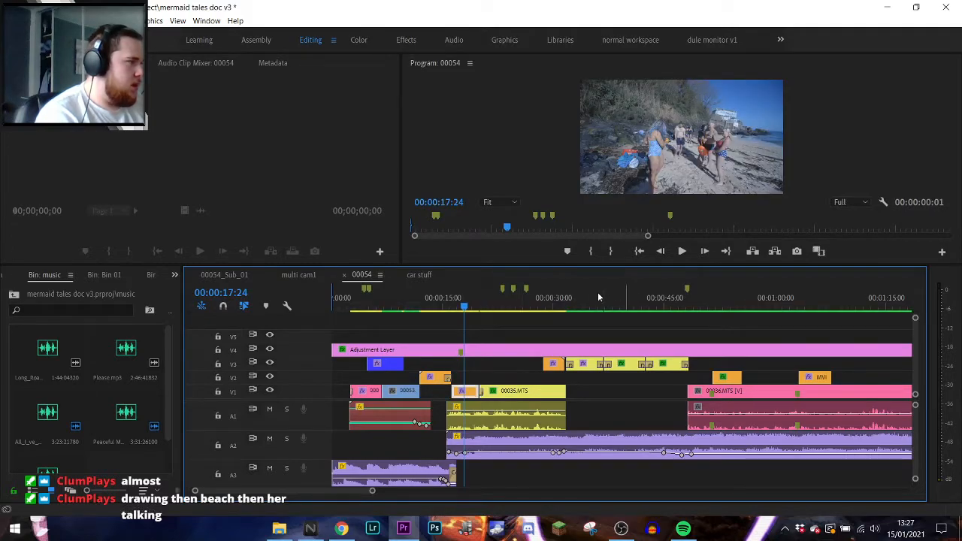
left_click_drag(464, 303, 403, 303)
left_click(685, 250)
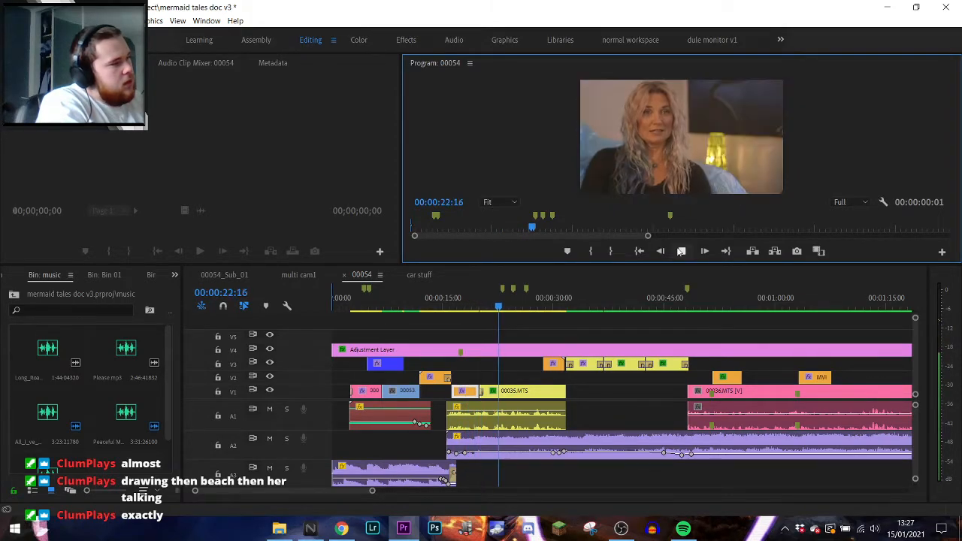
left_click(682, 251)
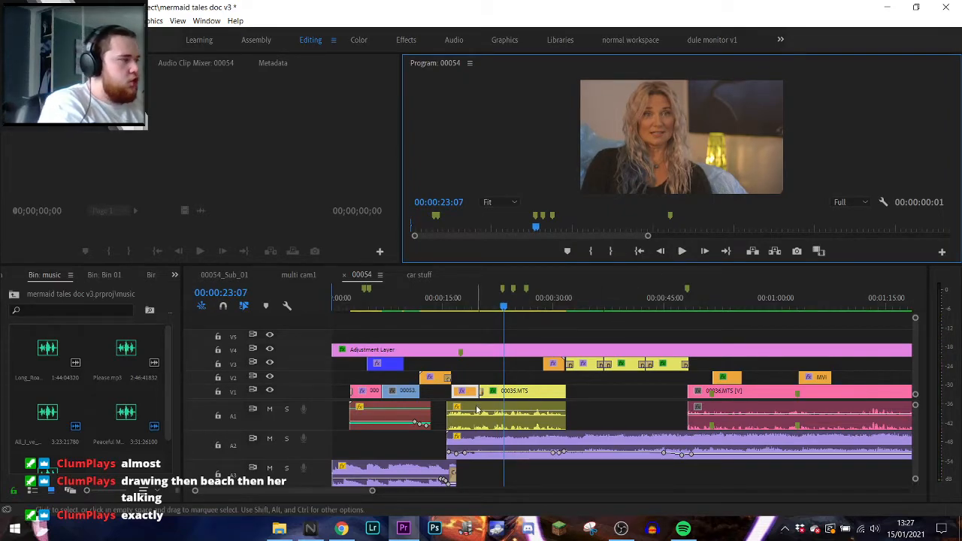
- Close the gaps by moving 00002.MTS on V1 against 00035.MTS and shifting 00005.MTS on V2 to meet the start of 00002.MTS
left_click_drag(372, 491, 331, 495)
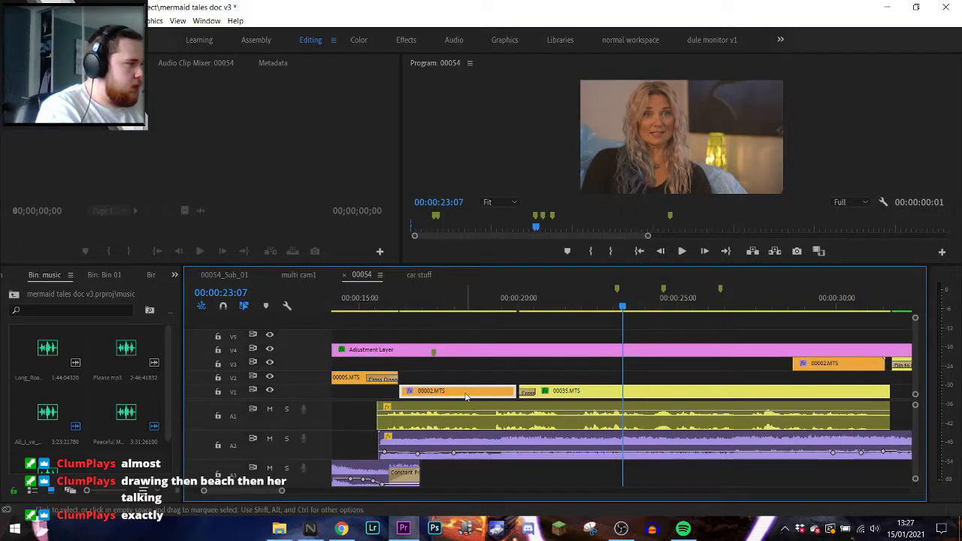
left_click_drag(466, 397, 473, 398)
left_click_drag(396, 376, 358, 381)
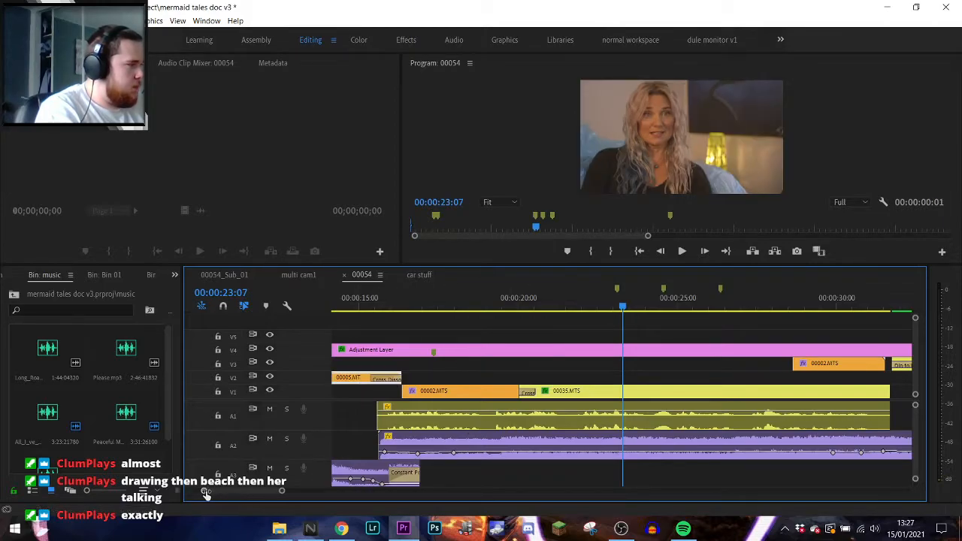
- Play from the start of the 00005.MTS drawing clip to 00:00:18:19 to check its transition into the beach shot
key("minus")
left_click(428, 306)
left_click_drag(428, 306, 415, 305)
left_click(683, 252)
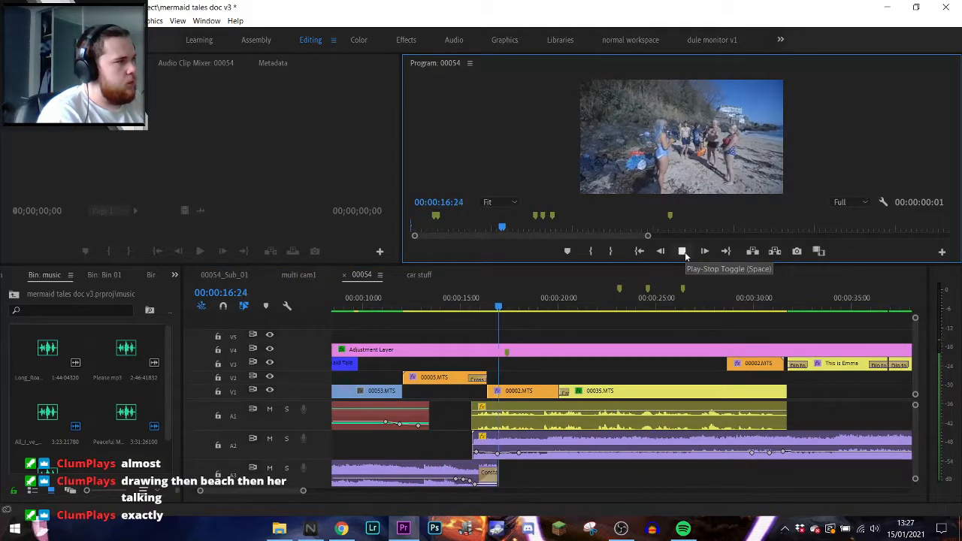
left_click(683, 252)
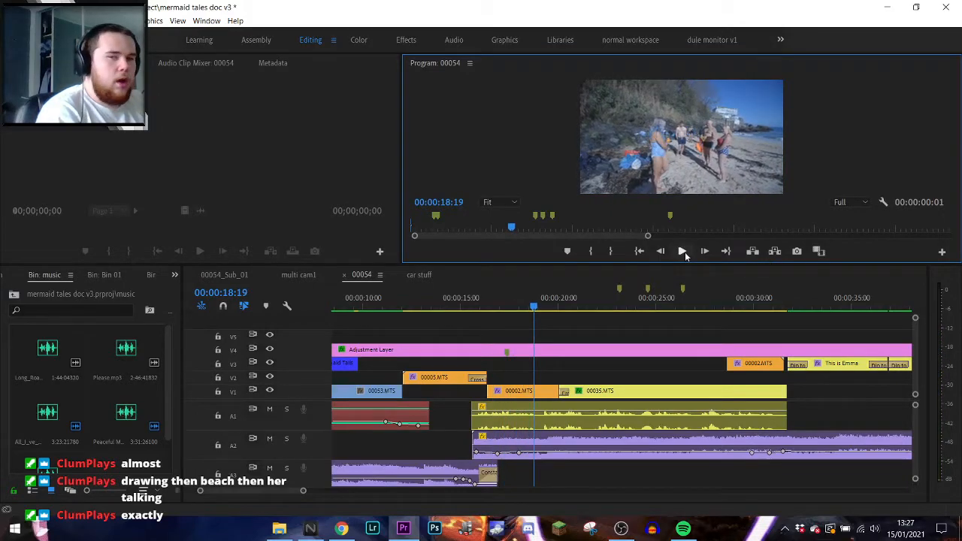
- Scrub around the cut between 00005.MTS and 00002.MTS and park the playhead at 00:00:16:09
left_click(533, 308)
left_click_drag(532, 308, 483, 310)
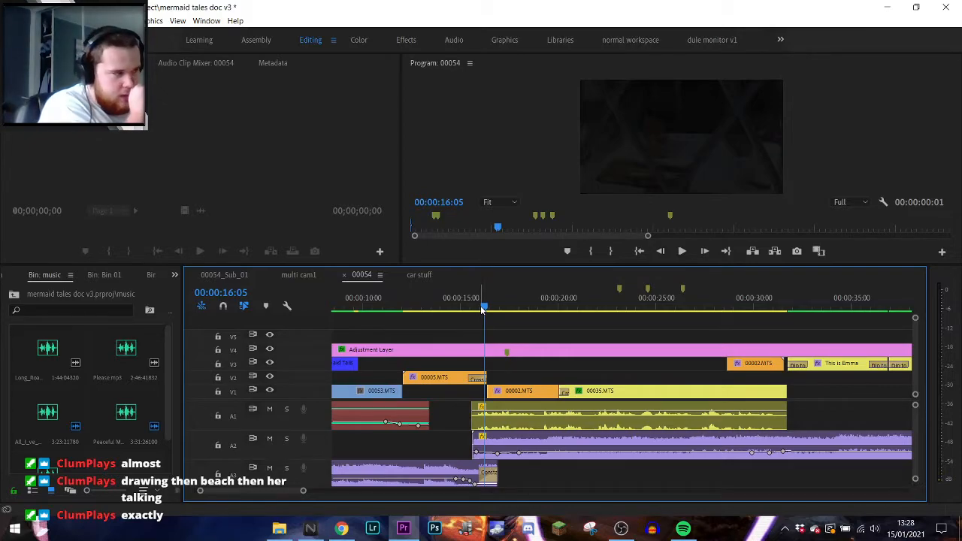
left_click_drag(484, 310, 491, 311)
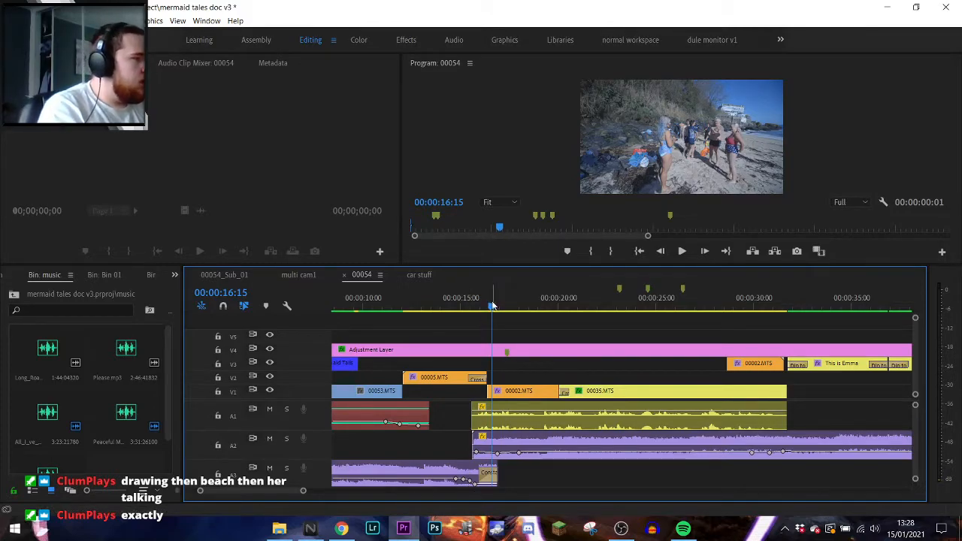
mouse_move(492, 310)
left_mouse_down()
mouse_move(475, 313)
mouse_move(489, 310)
left_mouse_up()
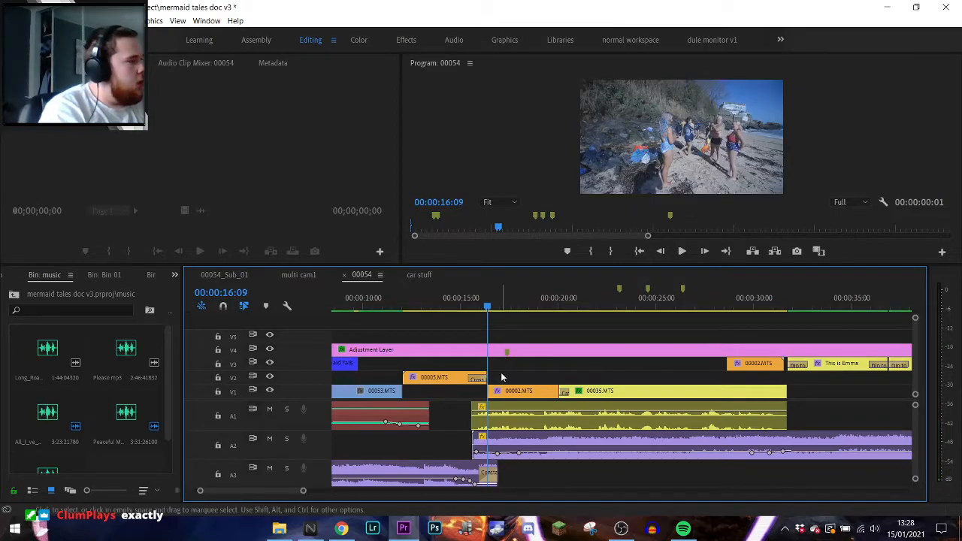
right_click(482, 380)
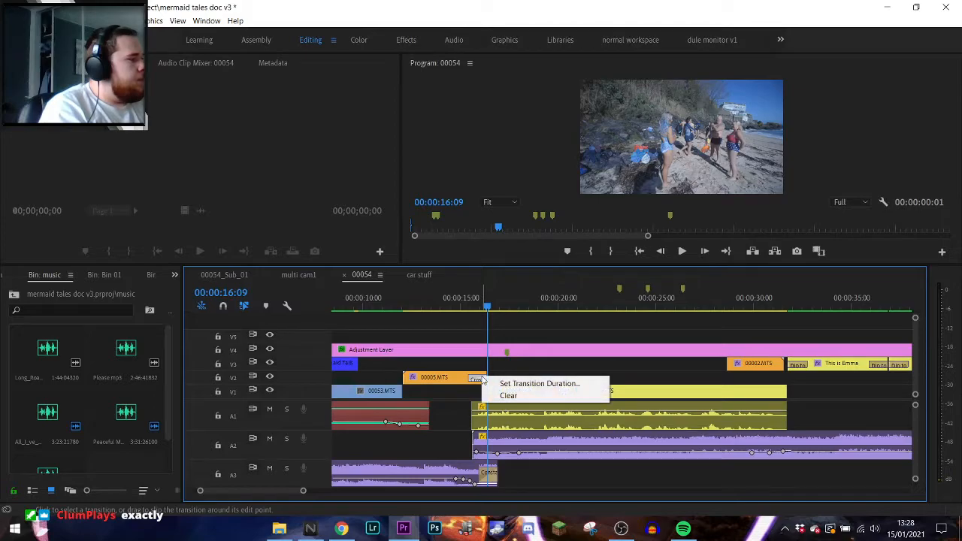
left_click(500, 385)
left_click(499, 392)
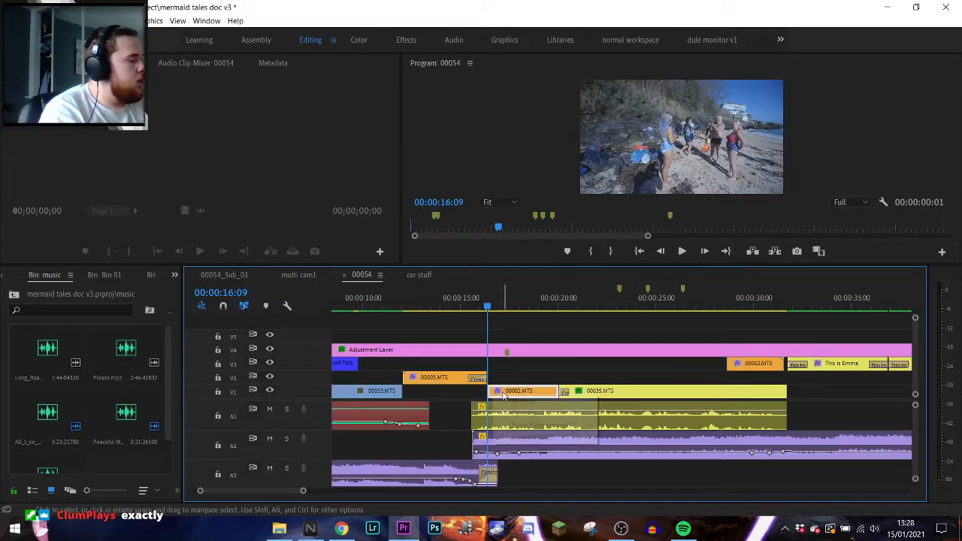
left_click(510, 369)
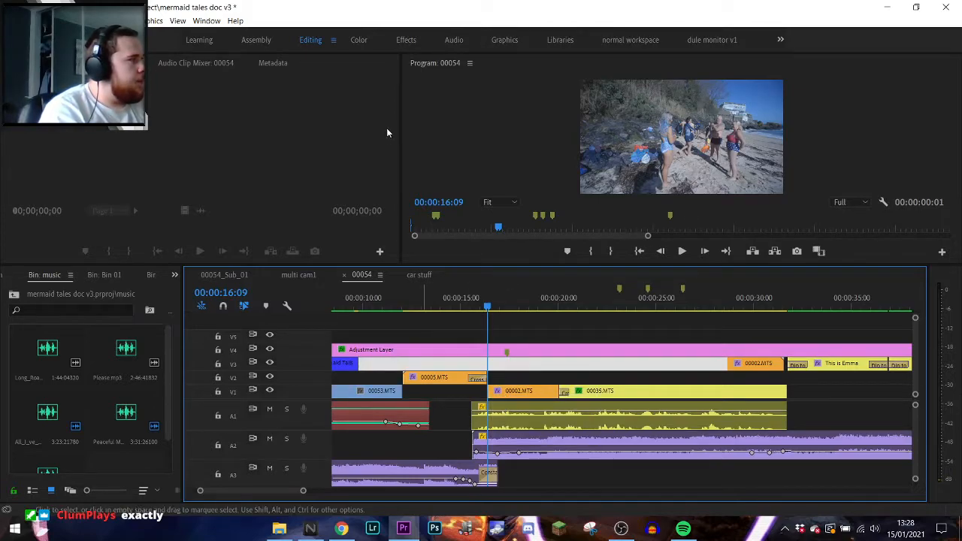
- Switch to the Effects workspace, search the effects for "cr", and apply Cross Dissolve to the start of 00002.MTS on V1
left_click(408, 42)
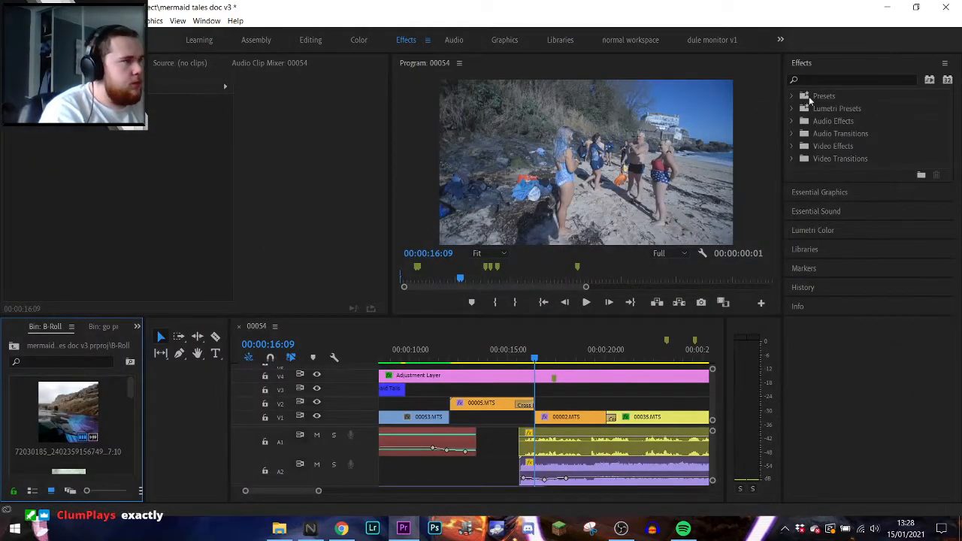
left_click(814, 80)
type("c")
type("r")
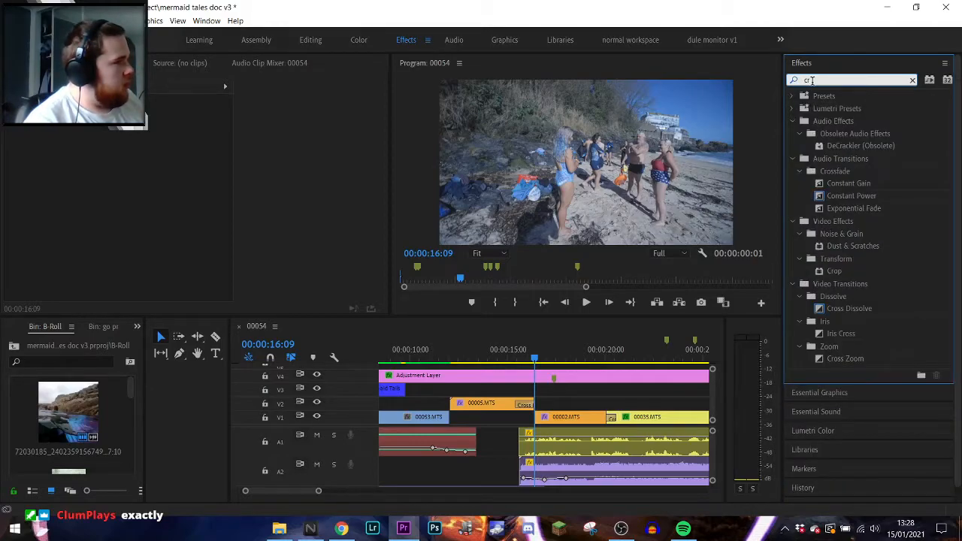
left_click_drag(856, 308, 613, 382)
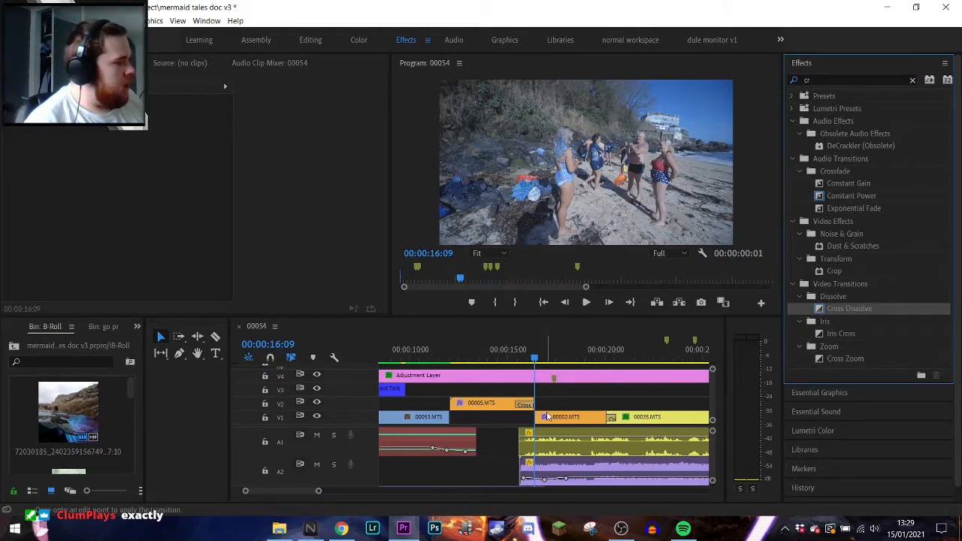
left_click_drag(548, 417, 537, 418)
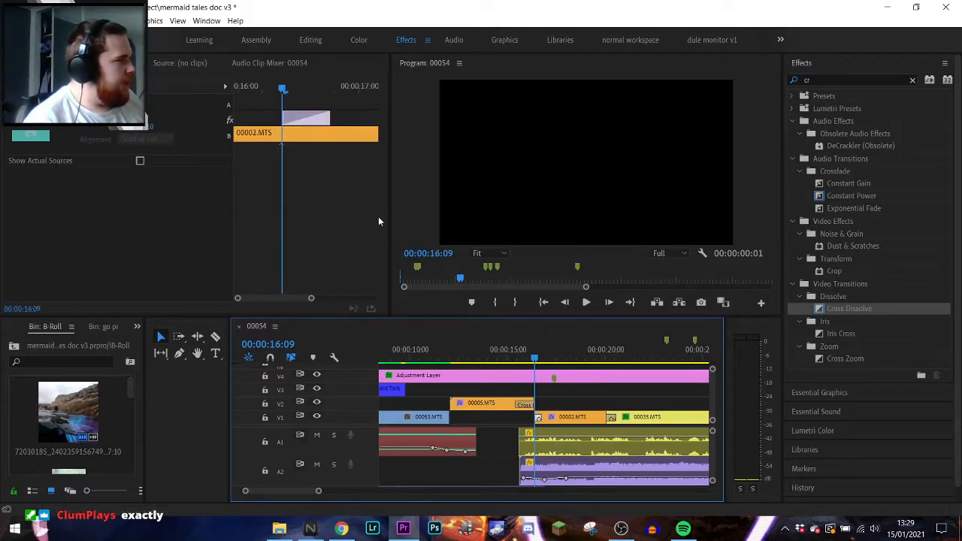
- Play the opening from the end of 00053.MTS to 00:00:21:11, and replay the cut from 00002.MTS into the interview to check the dissolves
left_click_drag(531, 356, 497, 361)
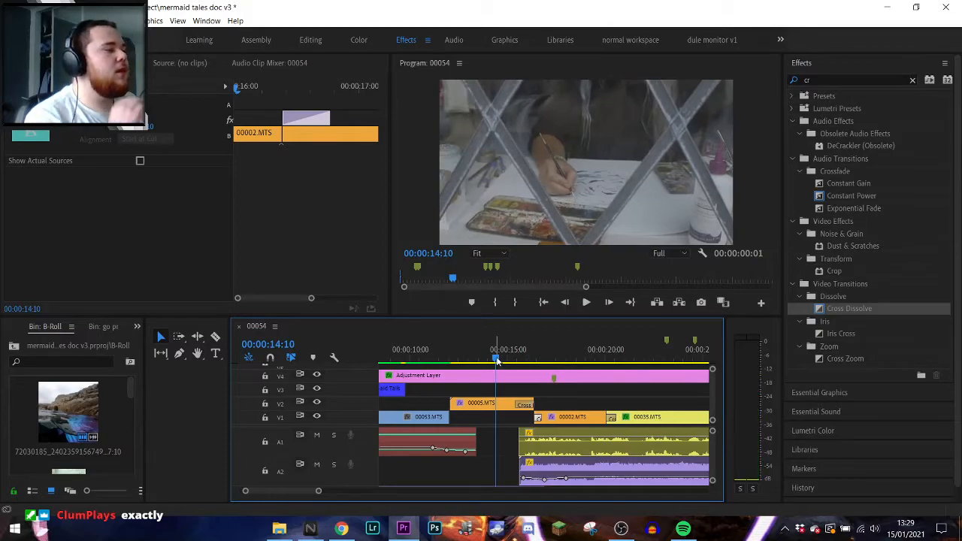
left_click_drag(497, 361, 438, 358)
key("space")
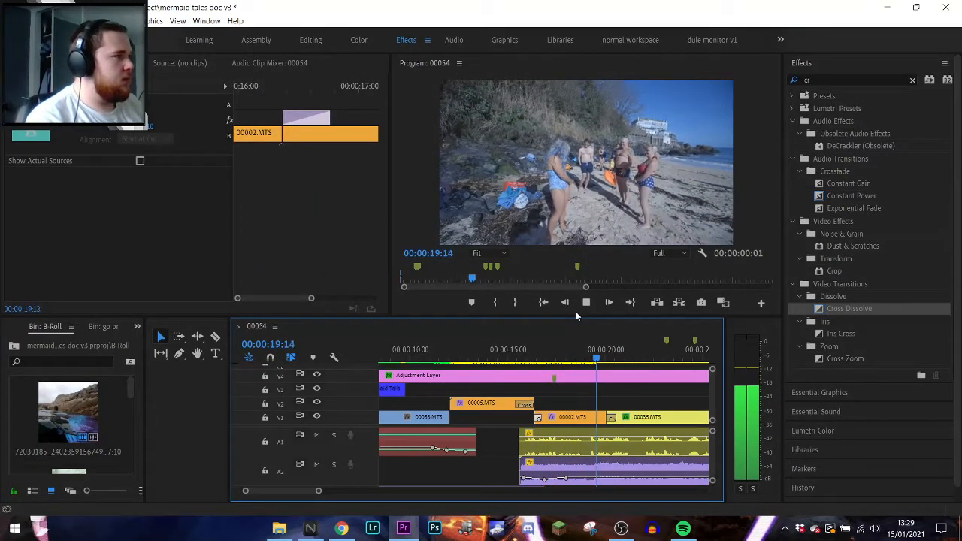
key("space")
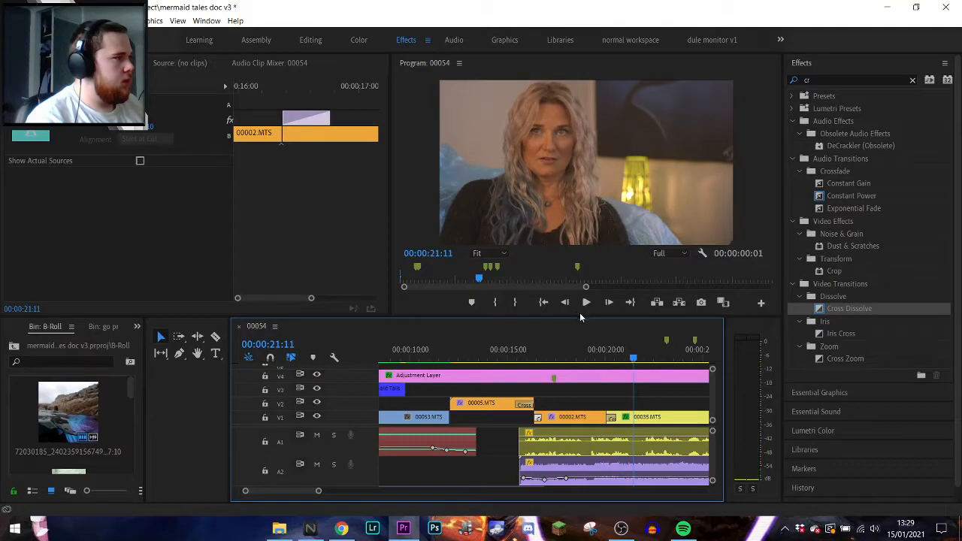
left_click(583, 362)
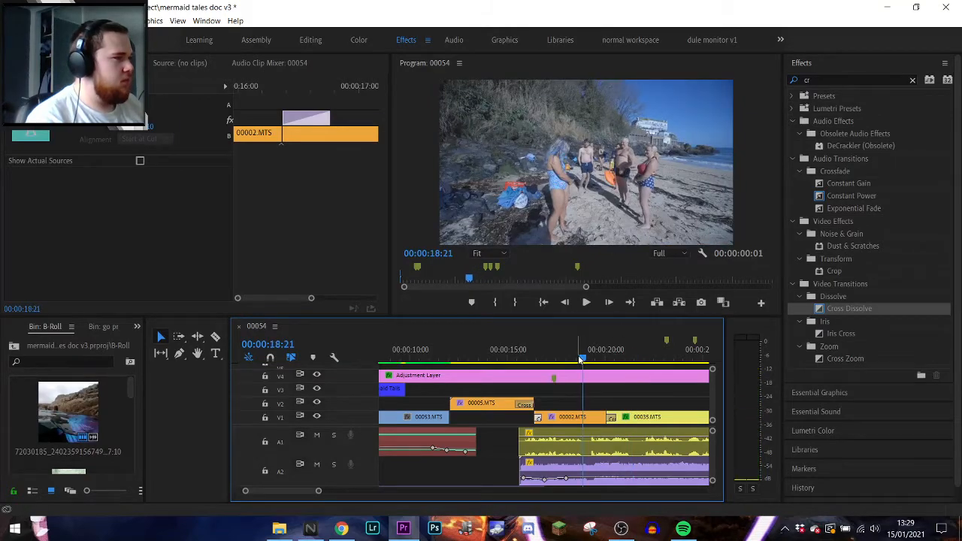
left_click(565, 360)
key("space")
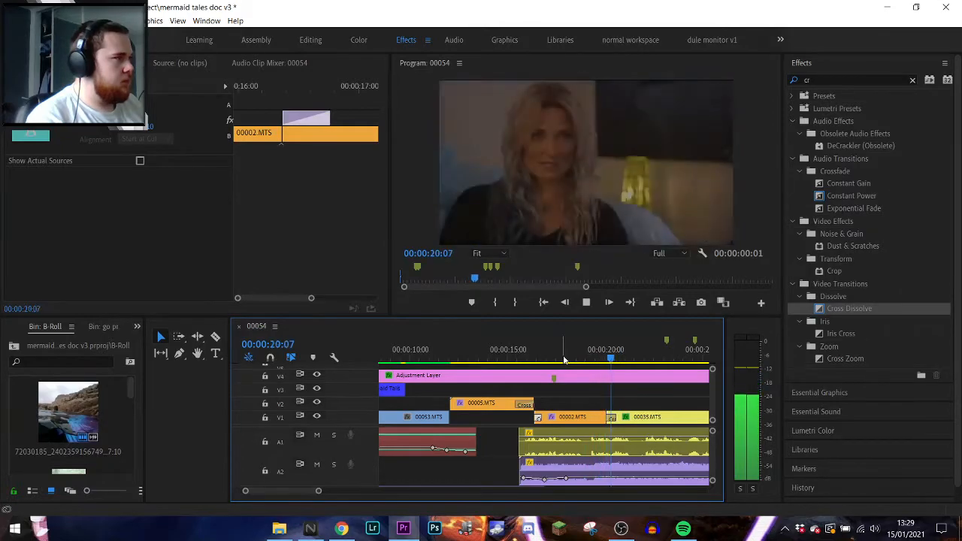
- Apply Cross Dissolve at the end of 00002.MTS on V1, aligned to end at the cut with 00035.MTS, and preview it
left_click_drag(865, 315, 594, 419)
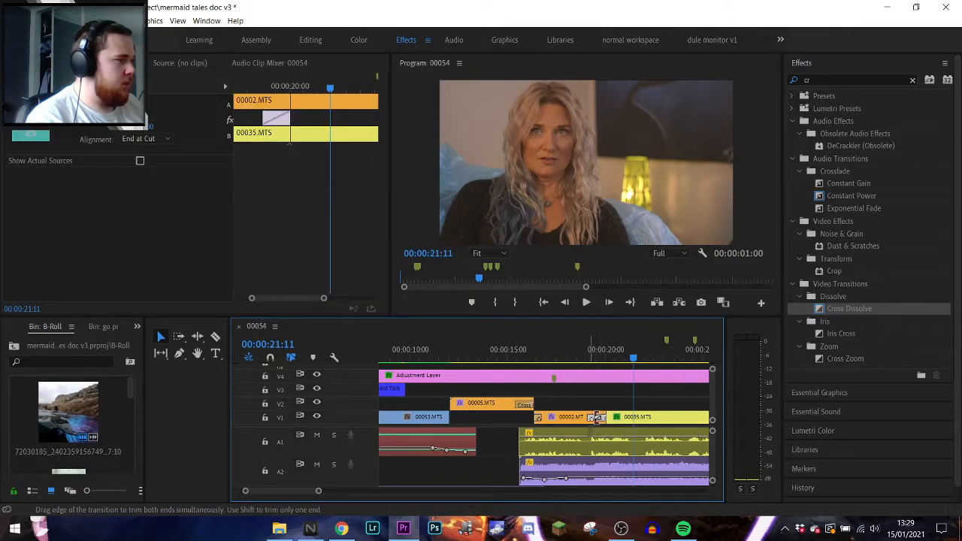
left_click_drag(634, 359, 539, 359)
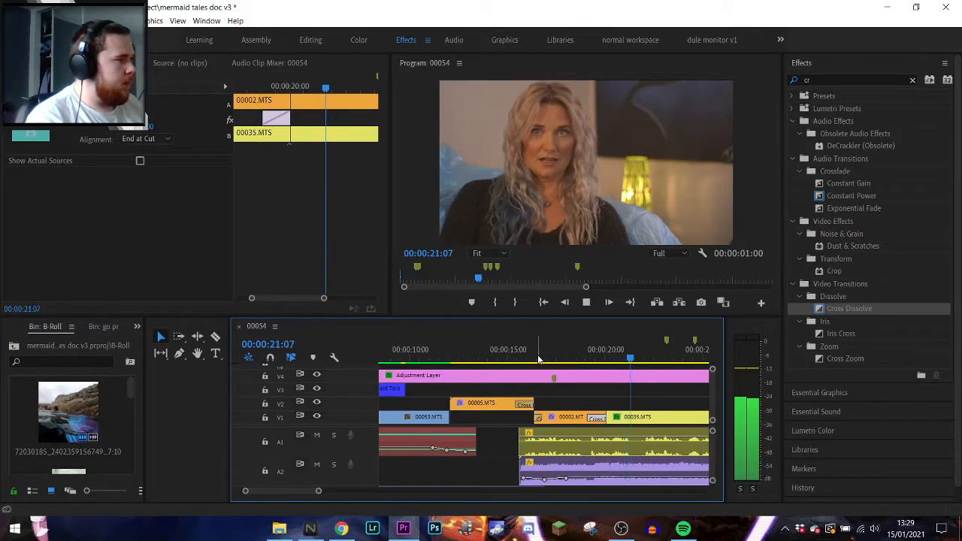
key("space")
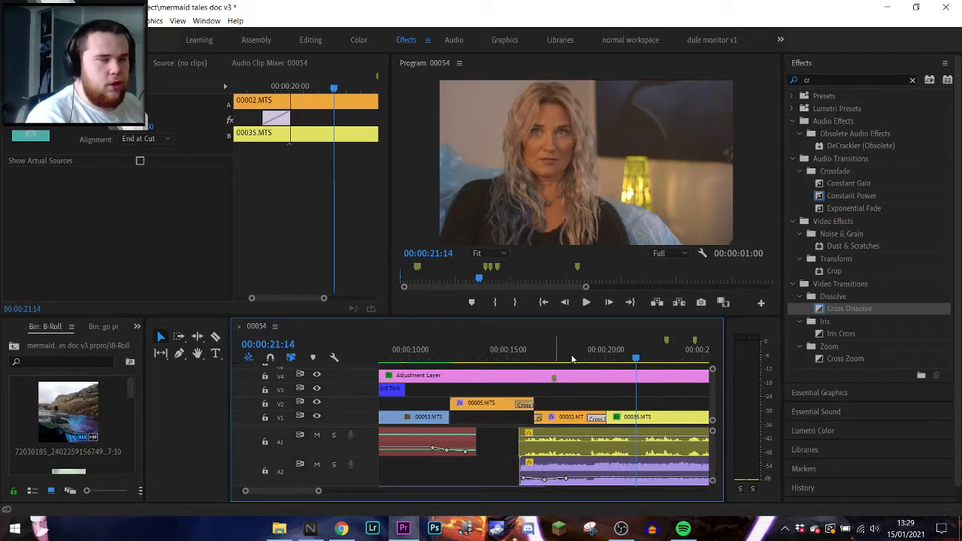
- Switch to the Editing workspace, show the whole edit in the 00054 timeline, and park the playhead at 00:00:18:00
left_click(324, 44)
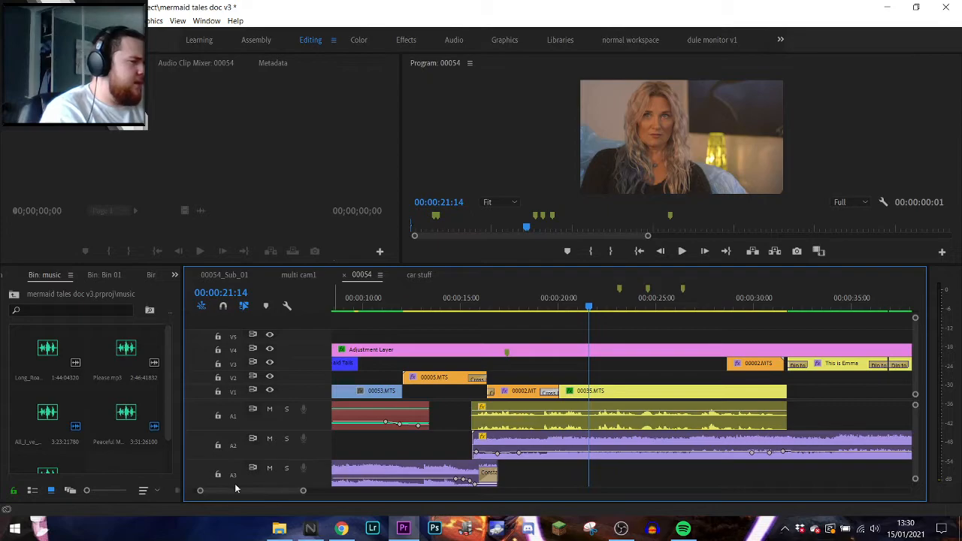
left_click_drag(200, 491, 192, 494)
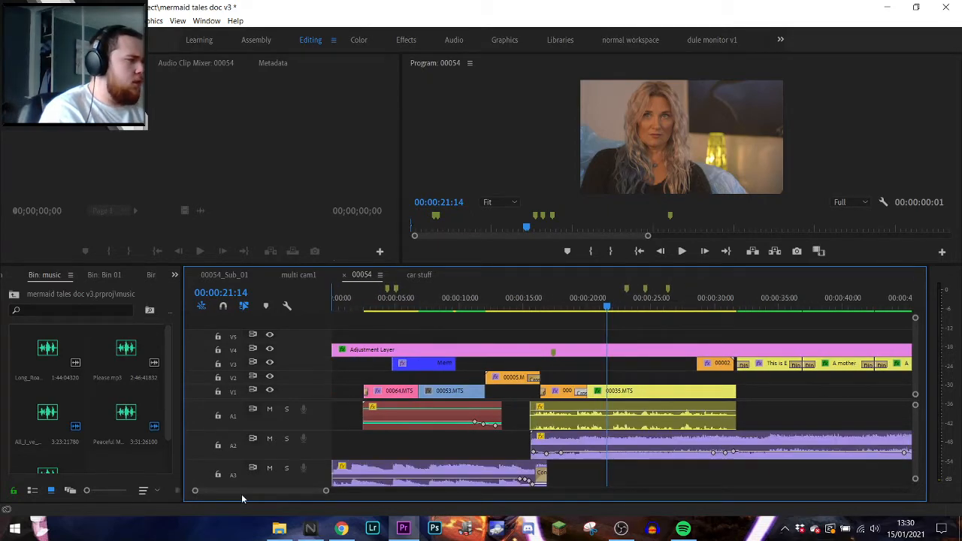
left_click_drag(327, 493, 538, 495)
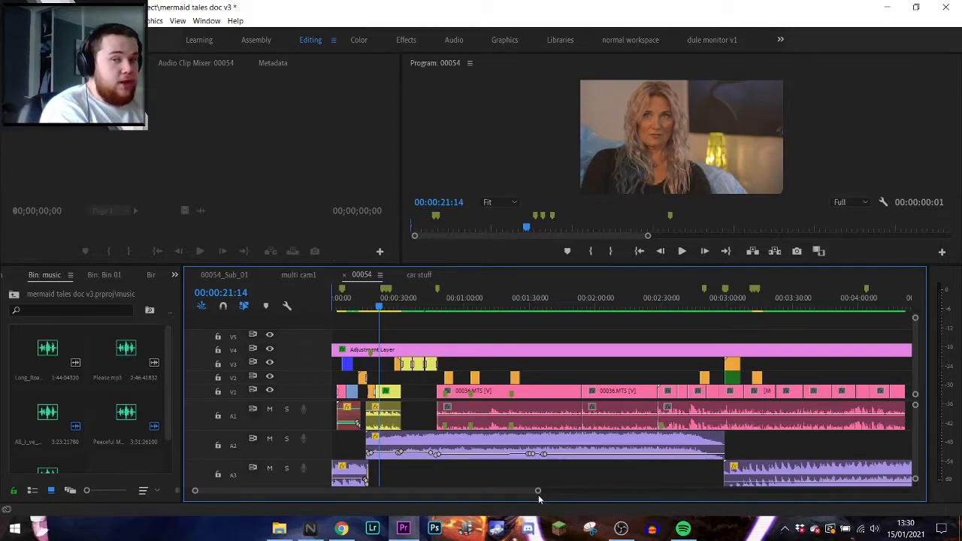
left_click(373, 308)
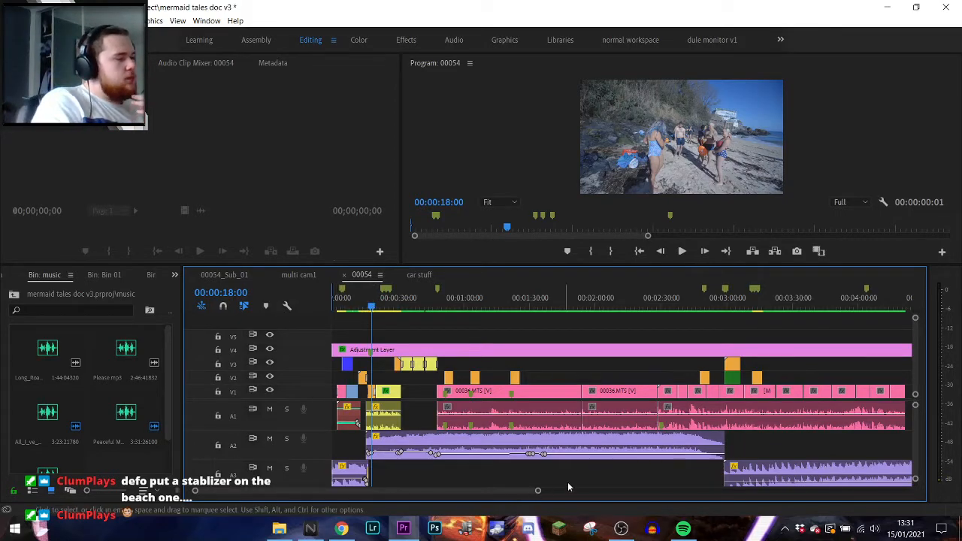
left_click_drag(539, 492, 567, 494)
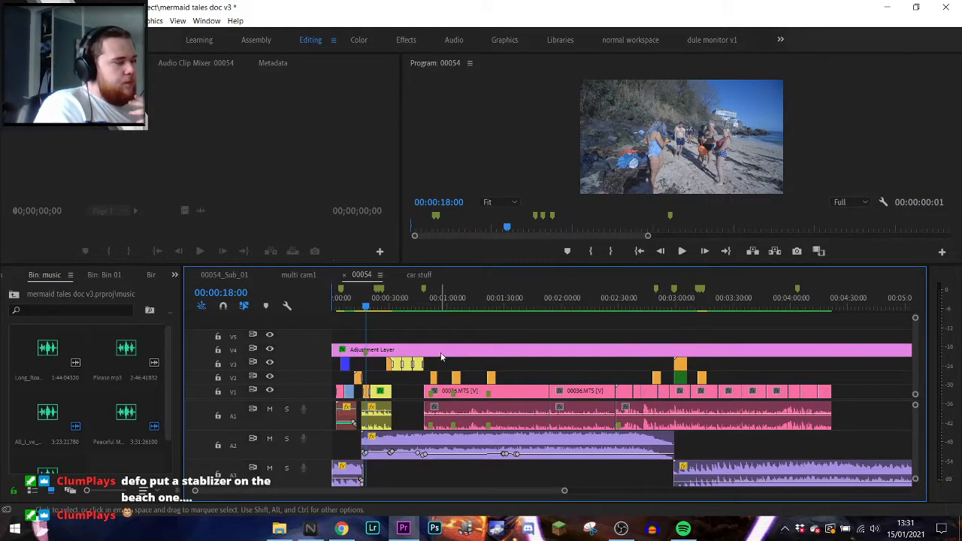
- Enlarge the Program Monitor and play the interview from 00:02:39:08 to 00:03:21:17 to review the close-up and its b-roll
left_click(656, 307)
left_click_drag(656, 307, 640, 310)
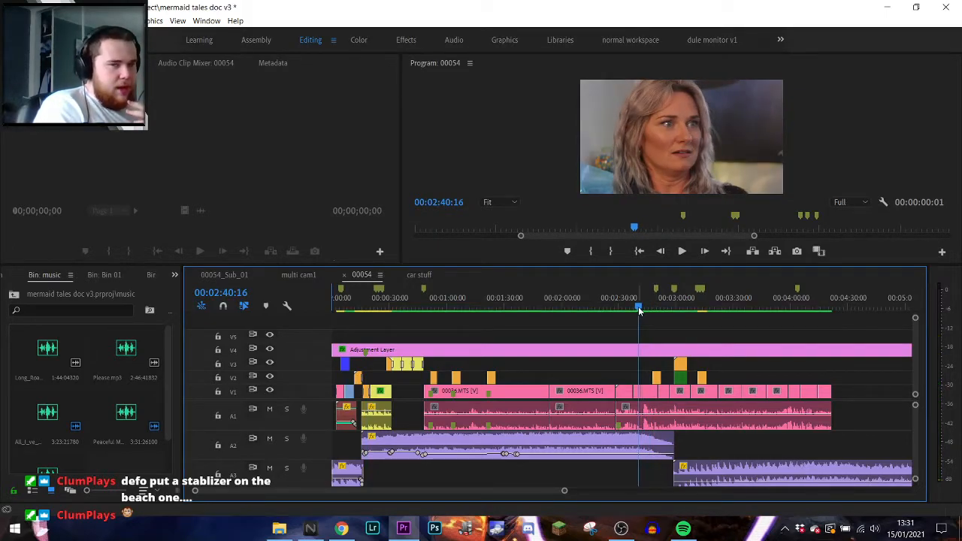
left_click_drag(639, 311, 636, 308)
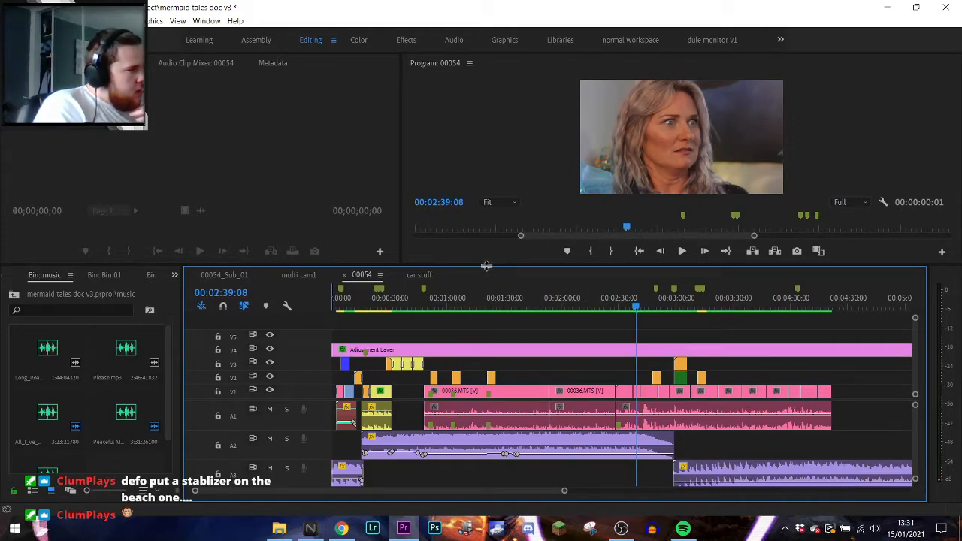
left_click_drag(485, 266, 485, 416)
left_click_drag(401, 289, 253, 286)
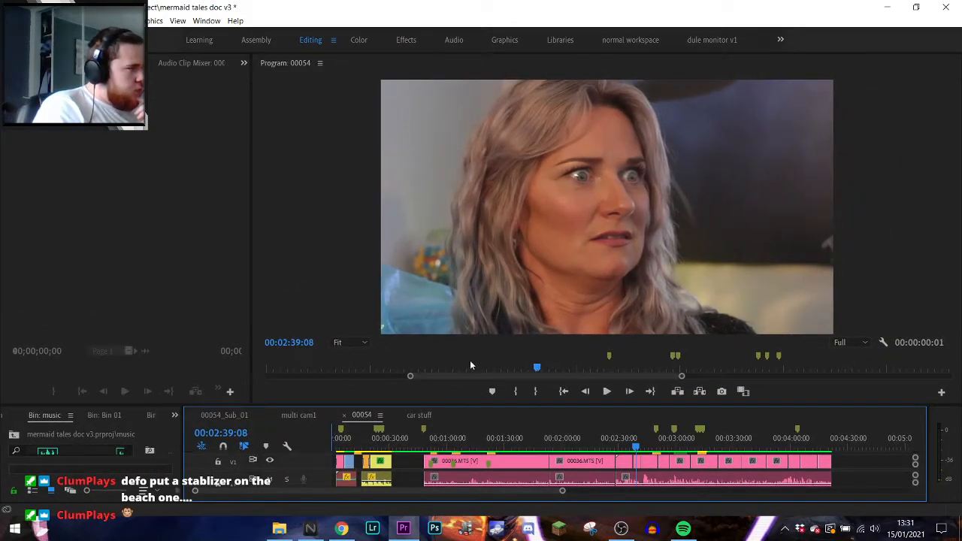
left_click(610, 391)
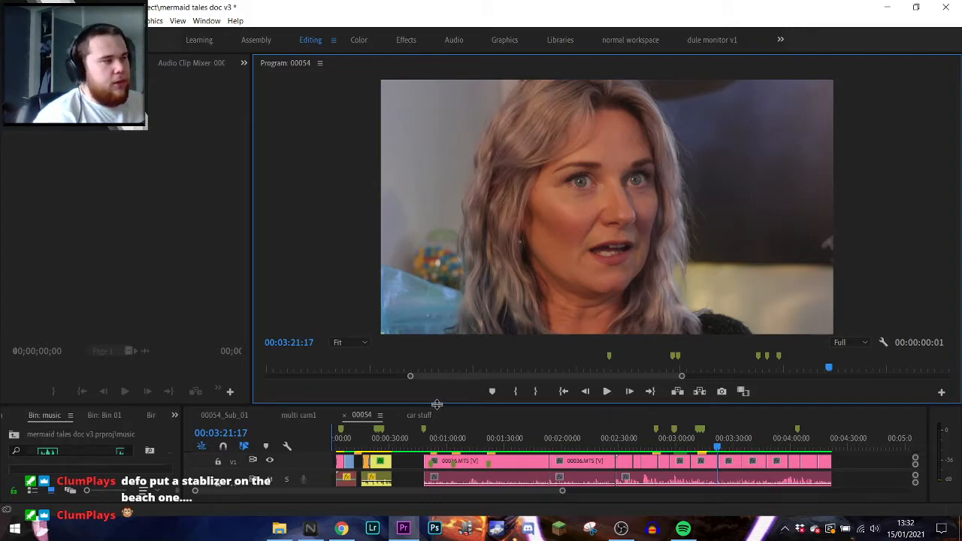
- Compare the colour of the wide and close-up interview angles between 00:02:45:14 and 00:02:52:19, and enlarge the preview of the wide shot at 00:02:45:22
left_click_drag(437, 405, 435, 267)
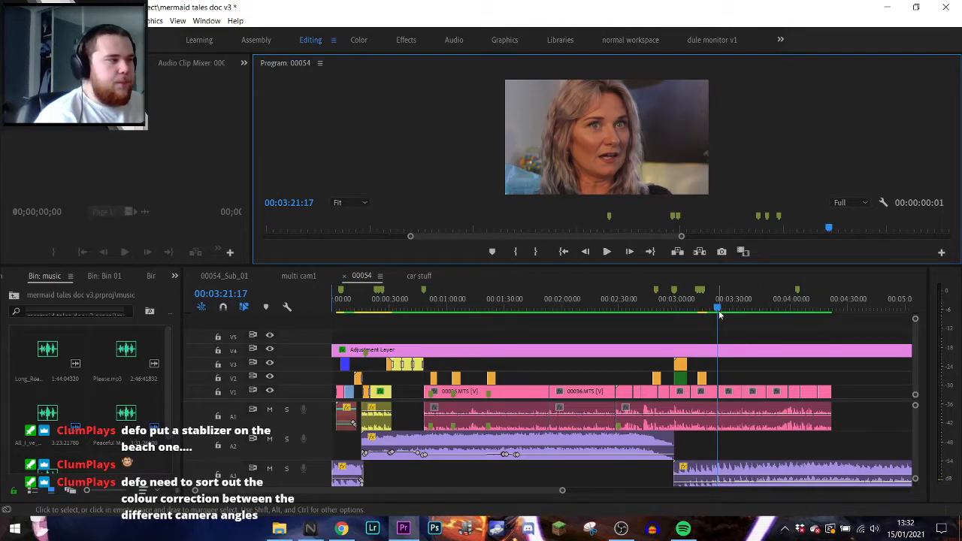
left_click(697, 309)
left_click_drag(698, 309, 650, 309)
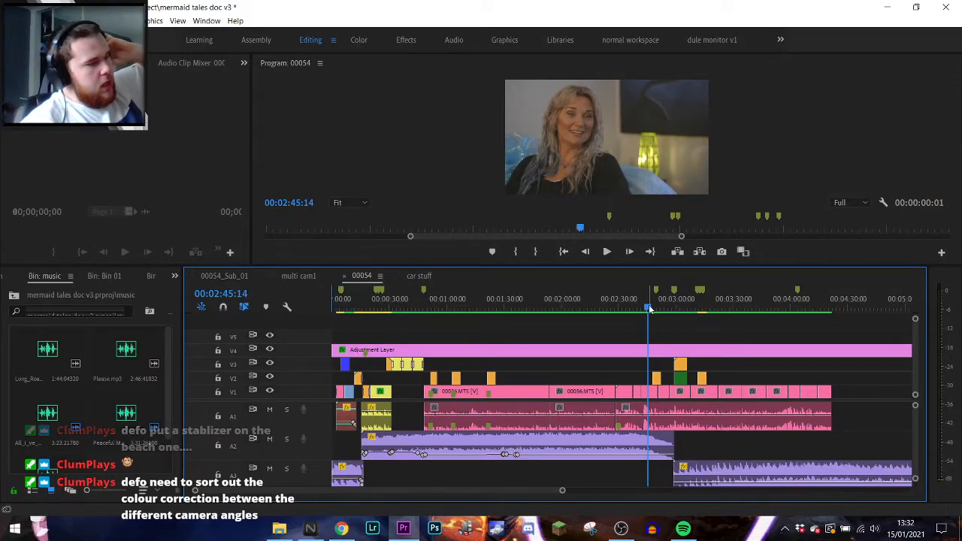
left_click_drag(651, 309, 664, 310)
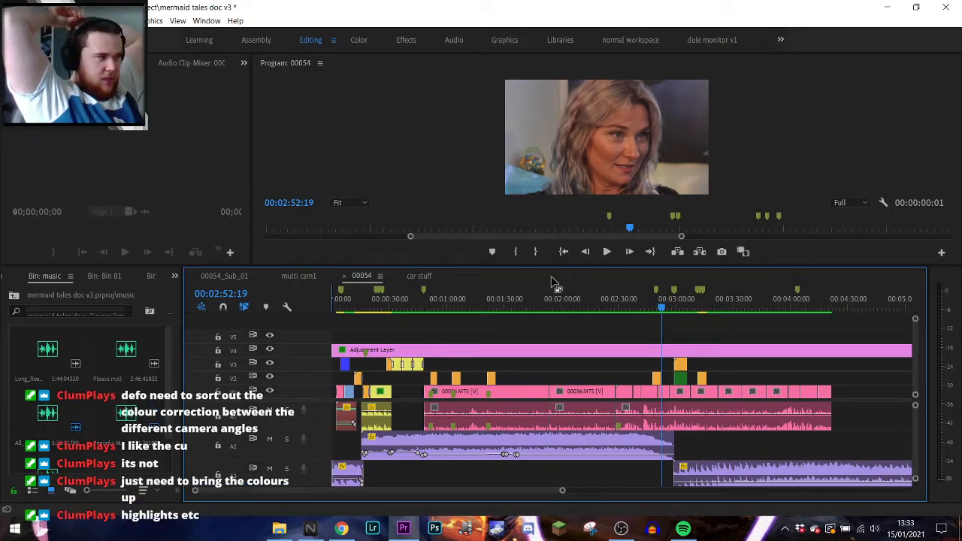
left_click(658, 308)
left_click_drag(658, 308, 651, 311)
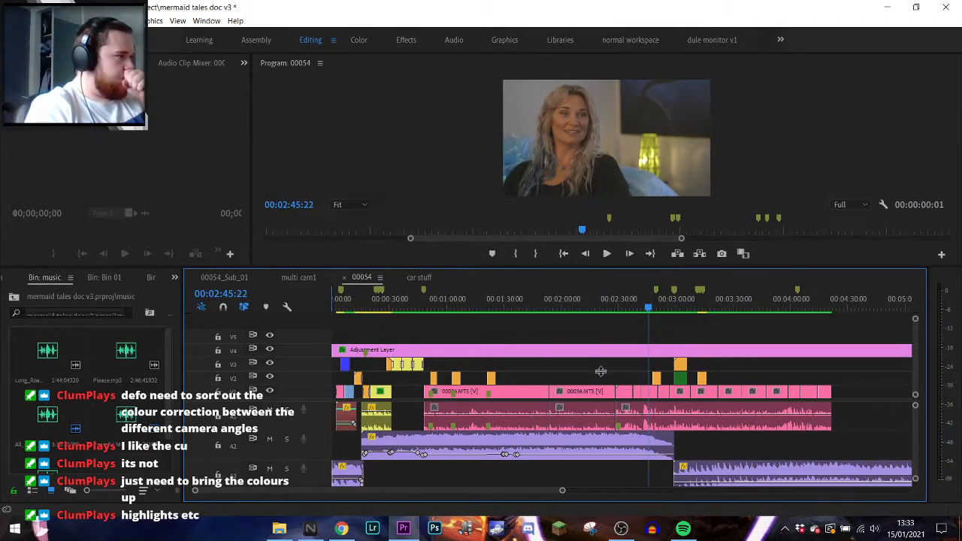
left_click_drag(605, 267, 606, 380)
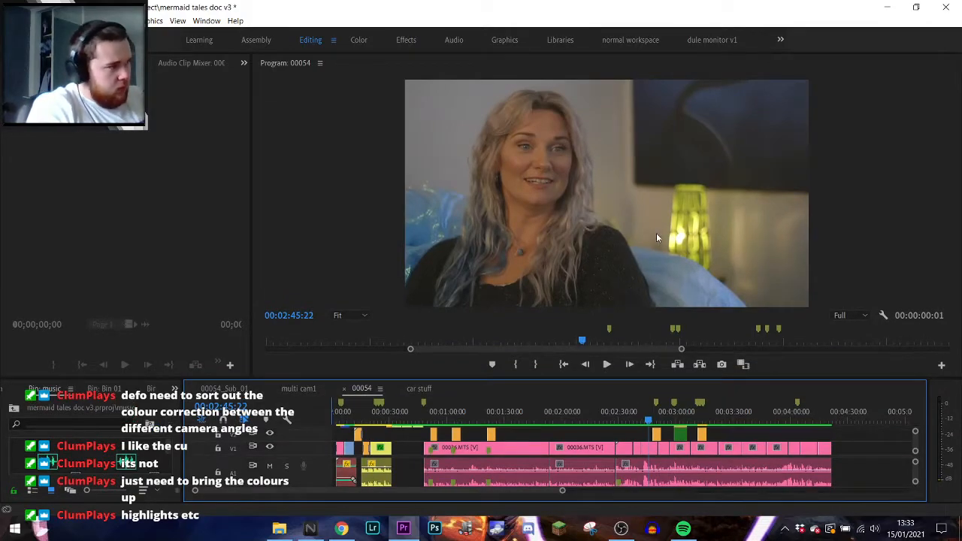
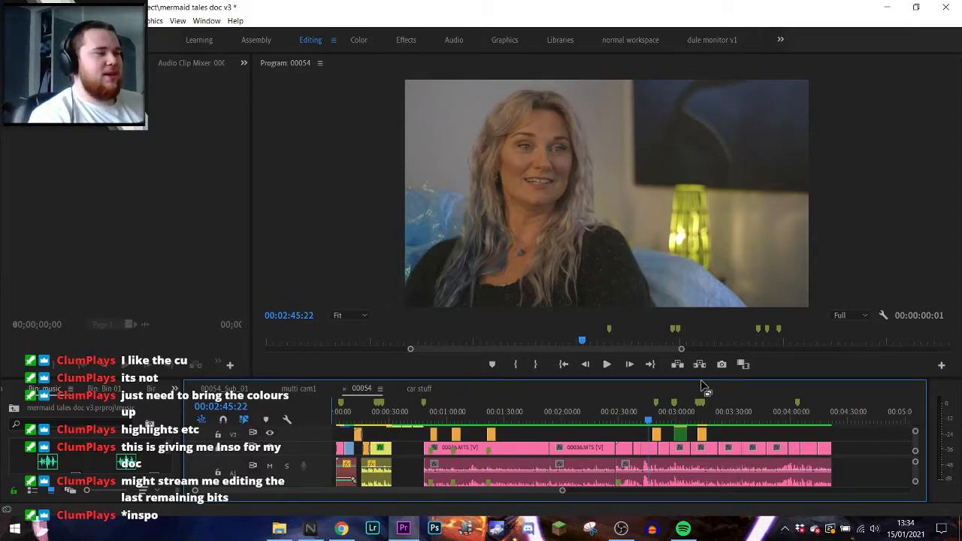
- Restore the taller timeline and scrub through the b-roll around 00:03:14:02 and the layered underwater overlay between 00:03:02:15 and 00:03:00:24
left_click_drag(693, 379, 687, 287)
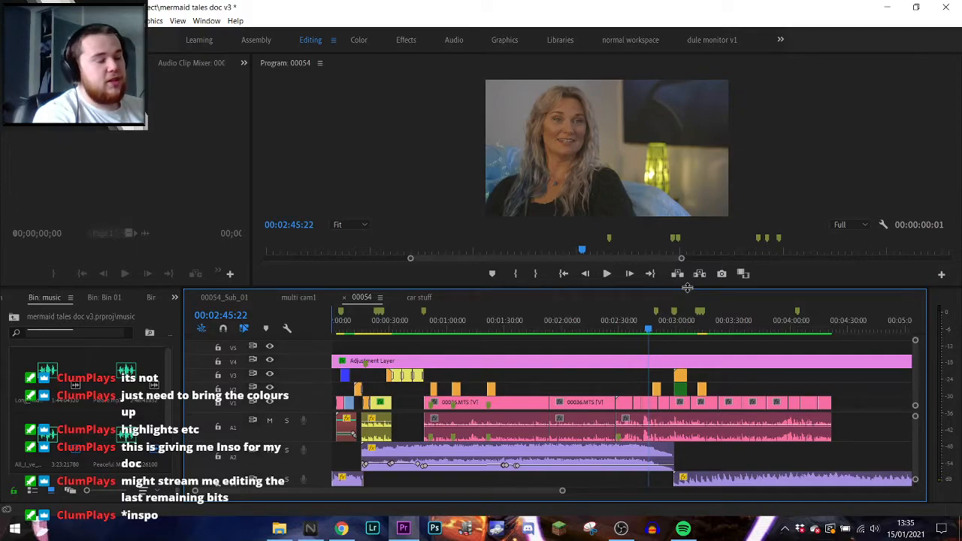
left_click_drag(650, 334, 703, 335)
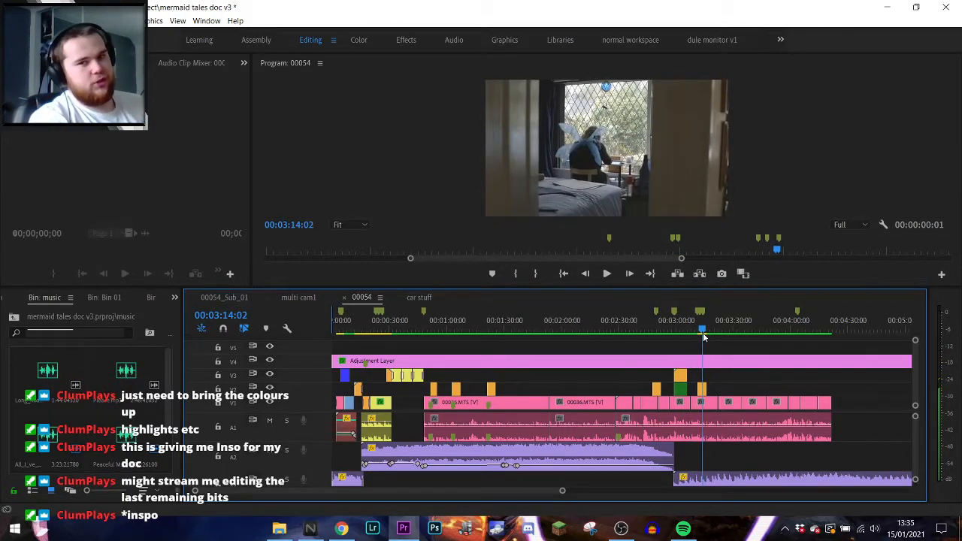
left_click_drag(703, 332, 681, 331)
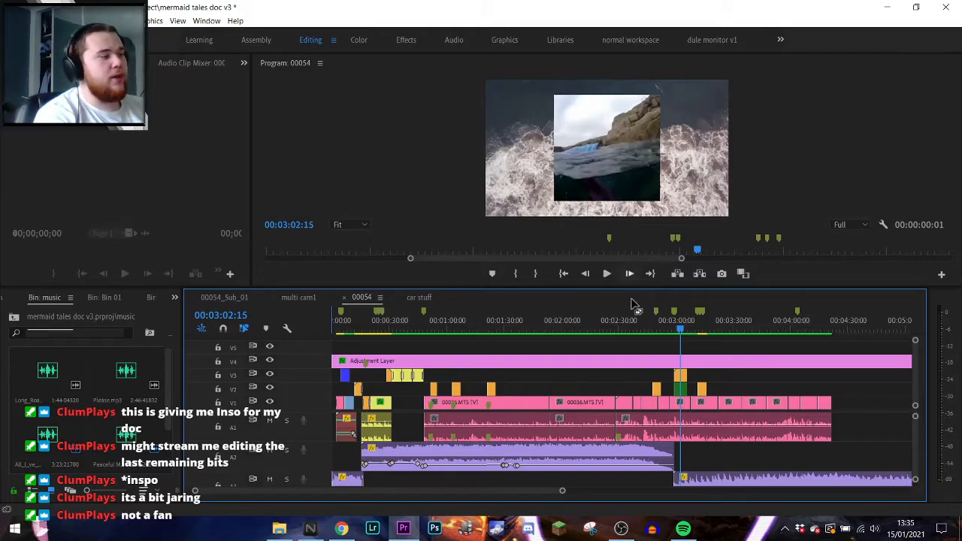
mouse_move(681, 330)
left_mouse_down()
mouse_move(649, 328)
mouse_move(719, 336)
mouse_move(648, 336)
mouse_move(677, 333)
left_mouse_up()
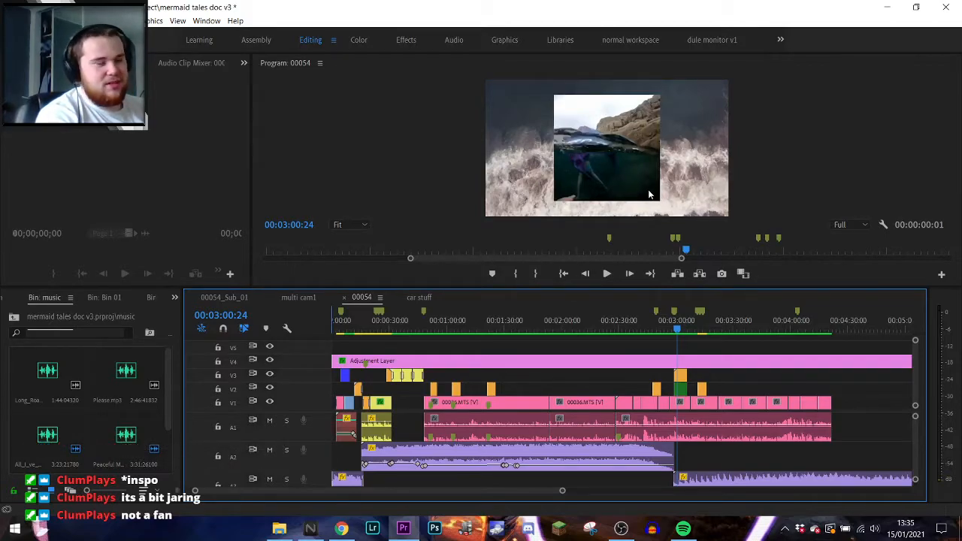
- Save the project and delete the layered underwater clip on V3 and its wave background on V2 near 00:03:00:00
key("ctrl+s")
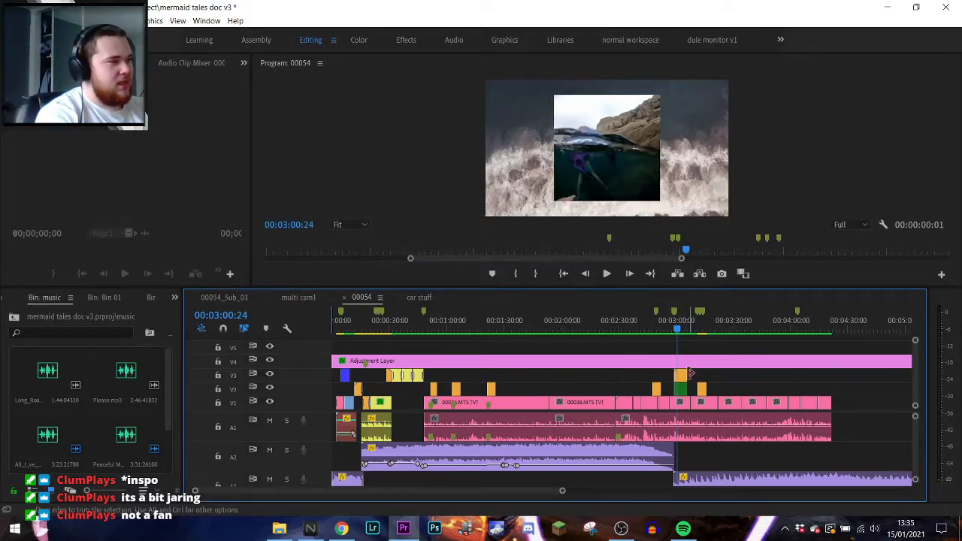
left_click(682, 376)
left_click_drag(683, 379, 680, 397)
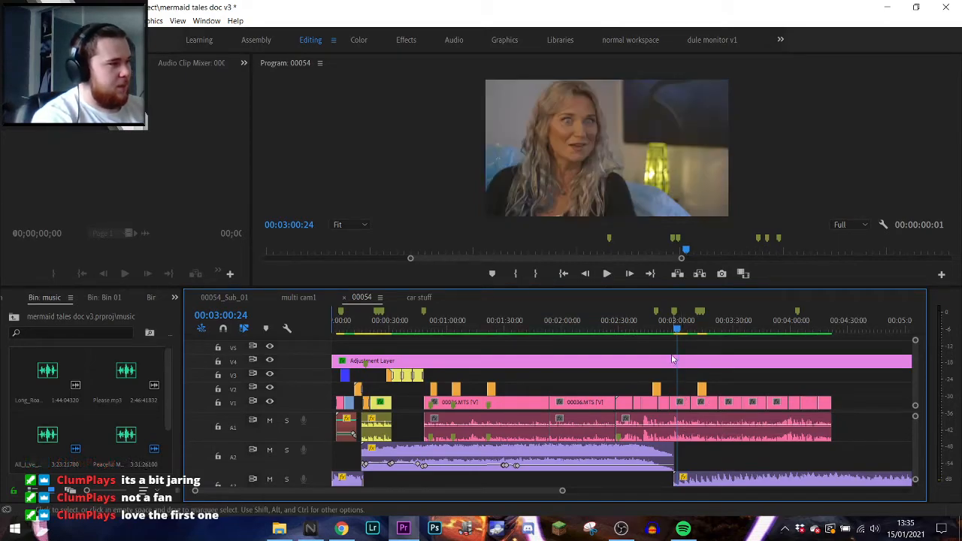
- Review the interview from 00:02:29:04, play from 00:02:41:24 to 00:03:18:02 in an enlarged preview, and park the playhead at 00:03:01:08
left_click_drag(677, 332, 616, 329)
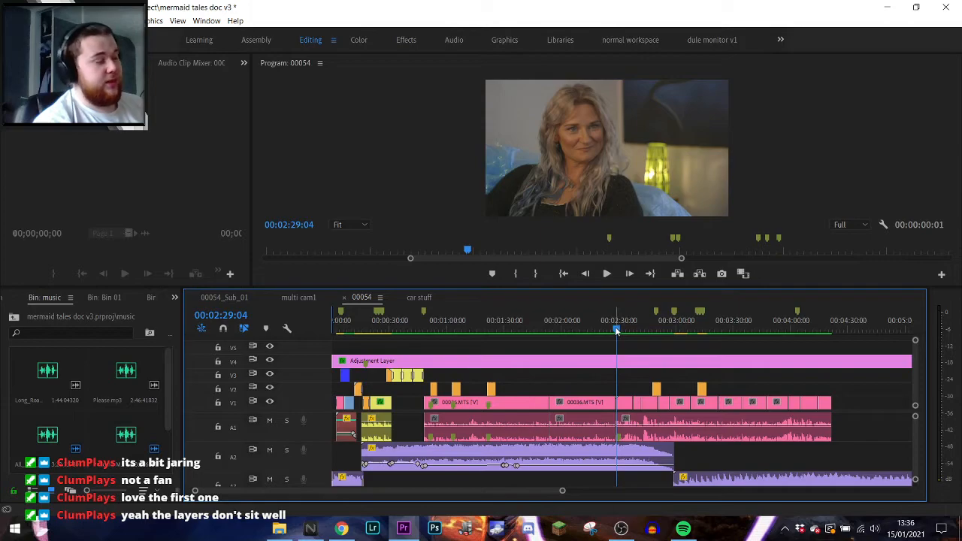
left_click_drag(617, 331, 641, 331)
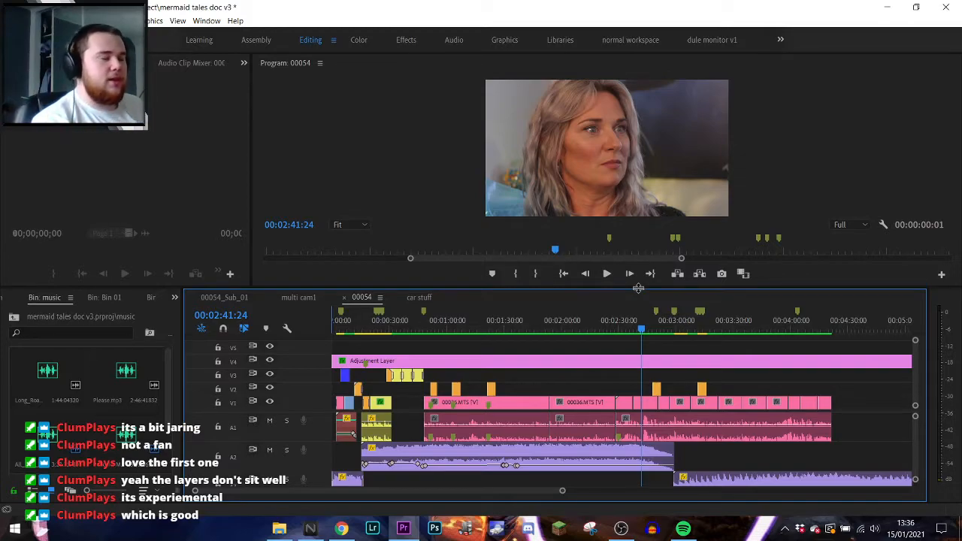
left_click_drag(637, 288, 645, 396)
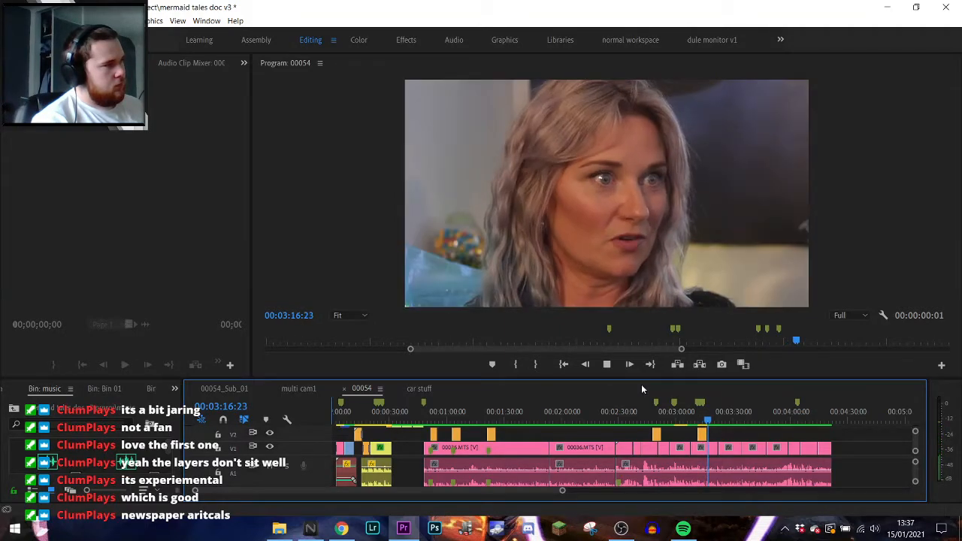
key("space")
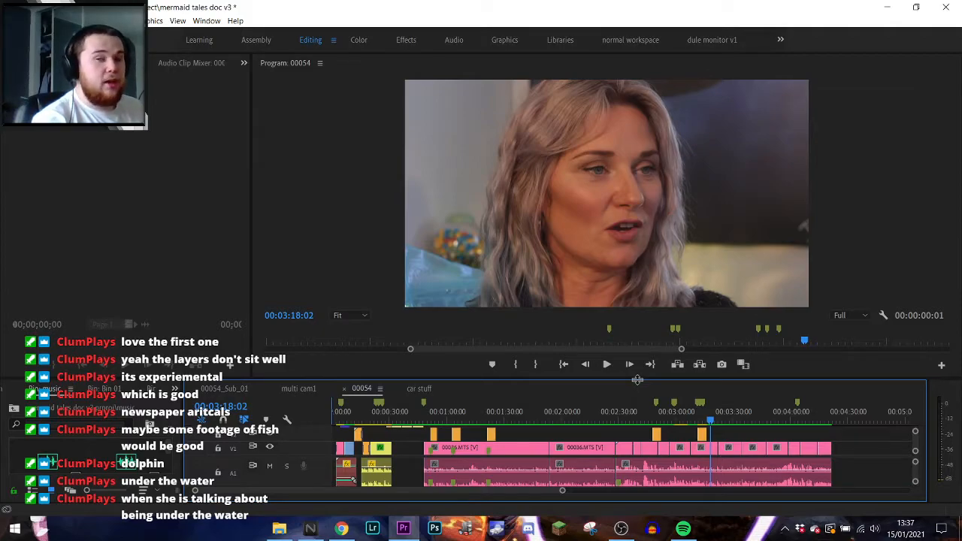
left_click_drag(637, 380, 641, 315)
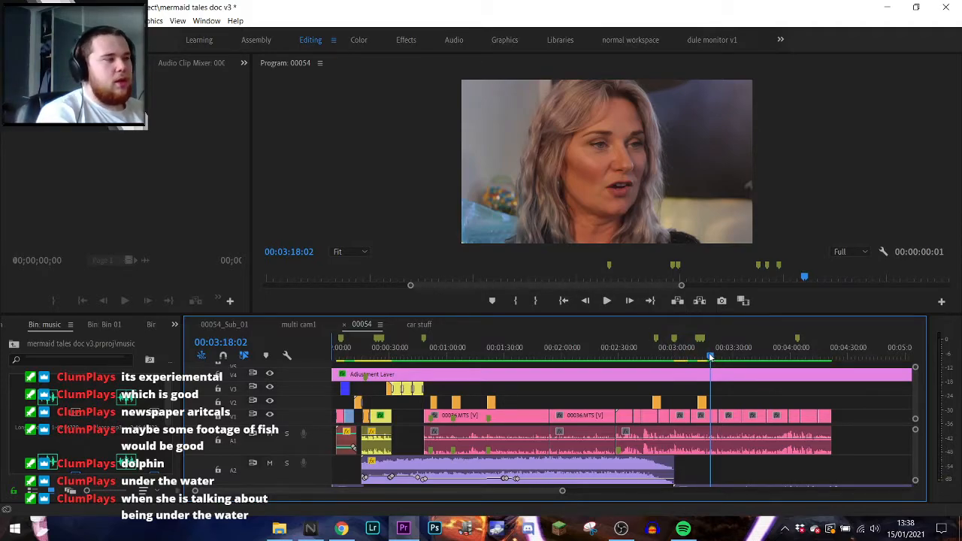
left_click_drag(712, 356, 680, 358)
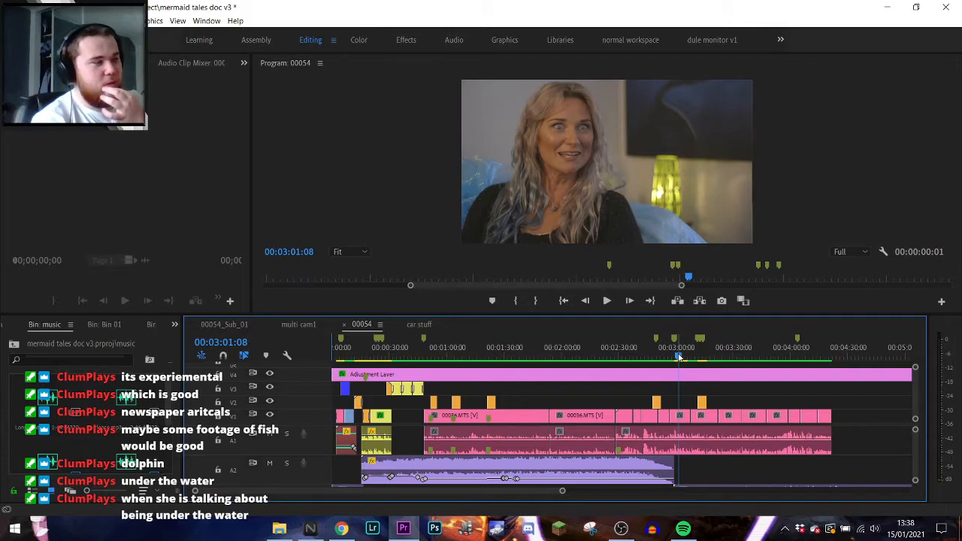
- Check the interview around 00:03:16:18, and play the sequence from 00:00:42:07 to 00:01:30:14 in an enlarged preview
left_click_drag(680, 358, 708, 358)
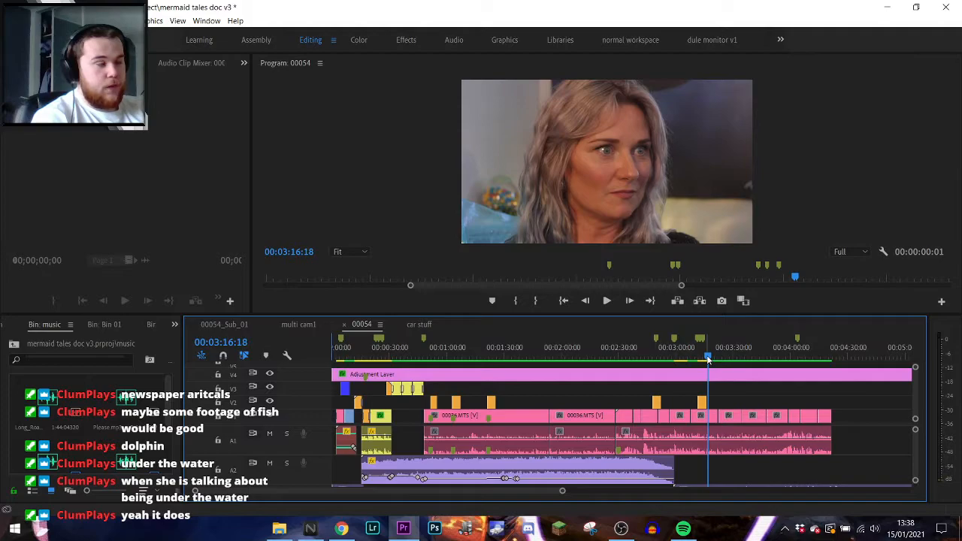
key("space")
left_click_drag(441, 352, 393, 348)
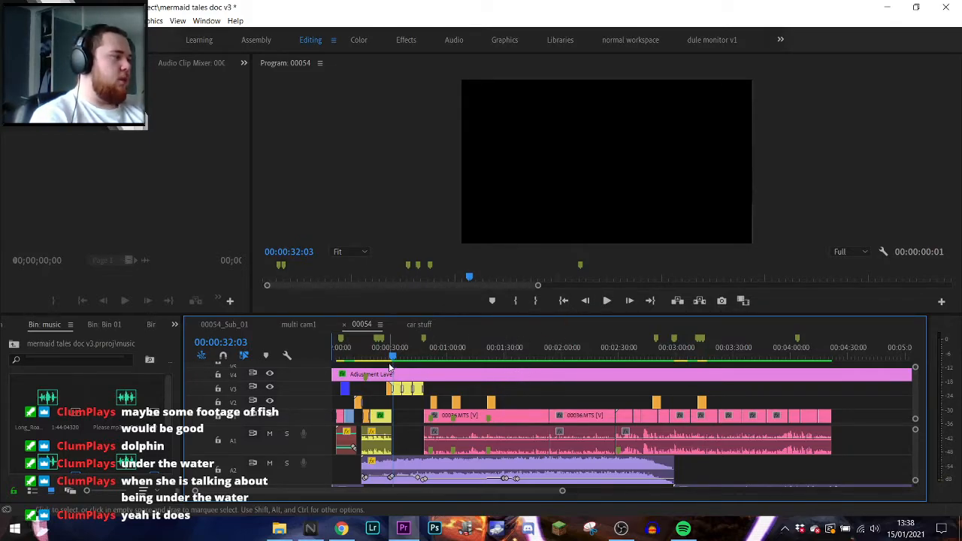
left_click_drag(392, 357, 412, 359)
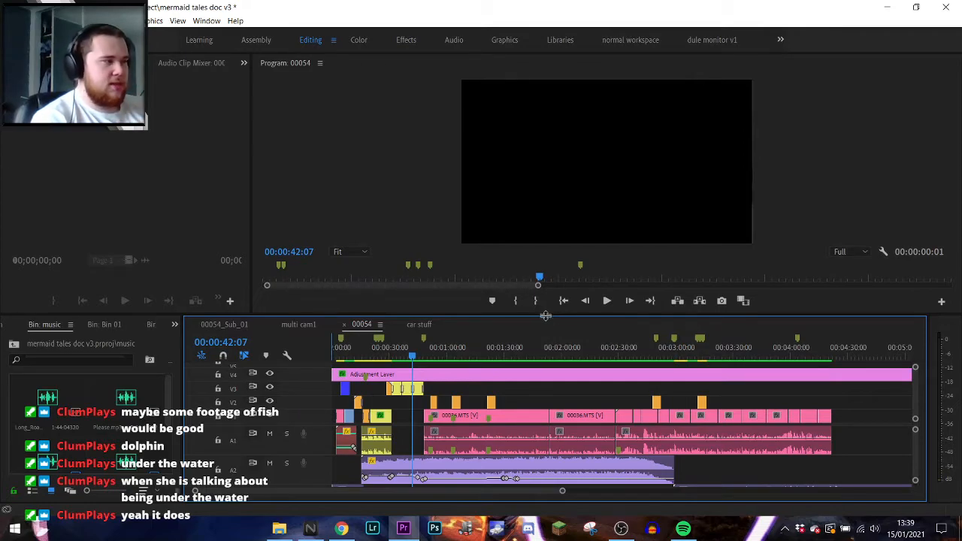
left_click_drag(544, 348, 560, 407)
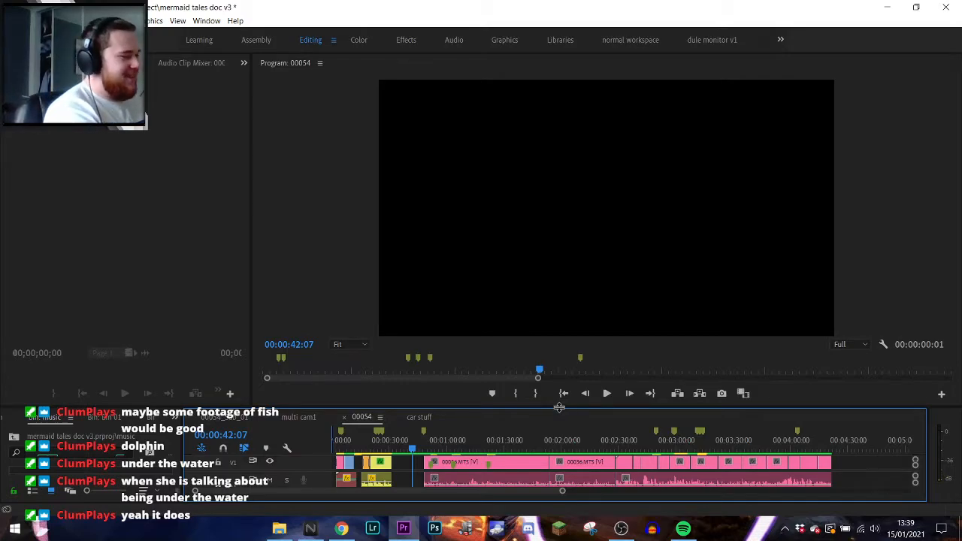
key("space")
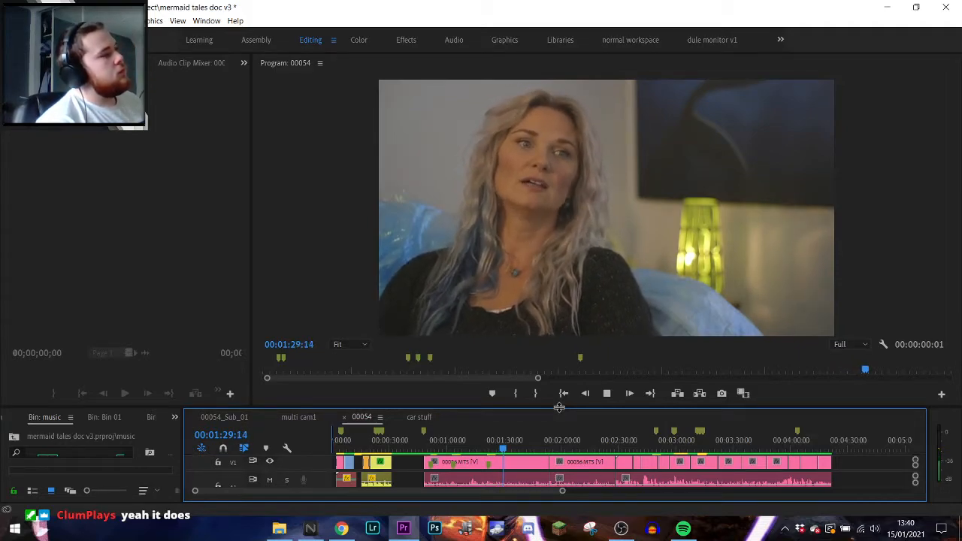
key("space")
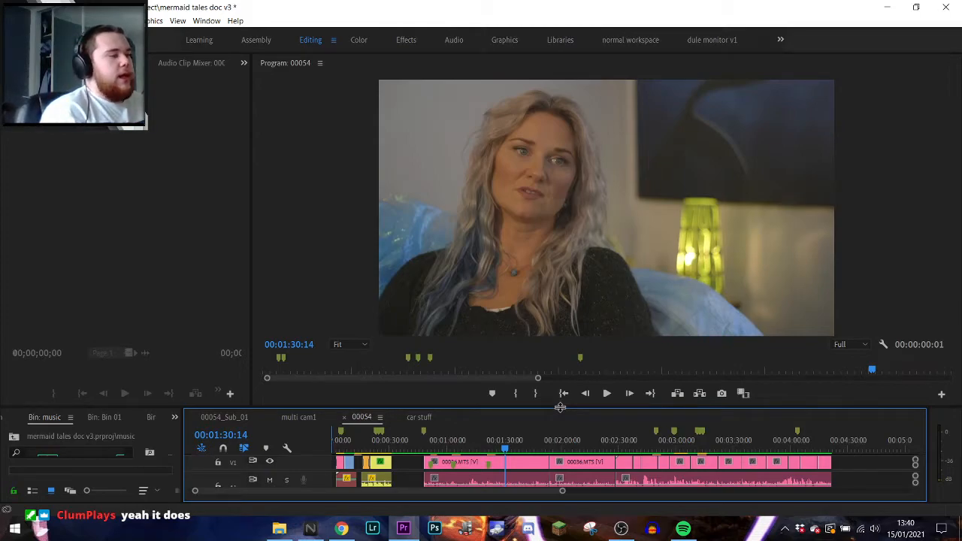
- Restore the taller timeline and scrub through the family b-roll overlays at 00:00:54:19 and 00:01:04:23
left_click_drag(560, 407, 559, 288)
left_click_drag(509, 331, 438, 331)
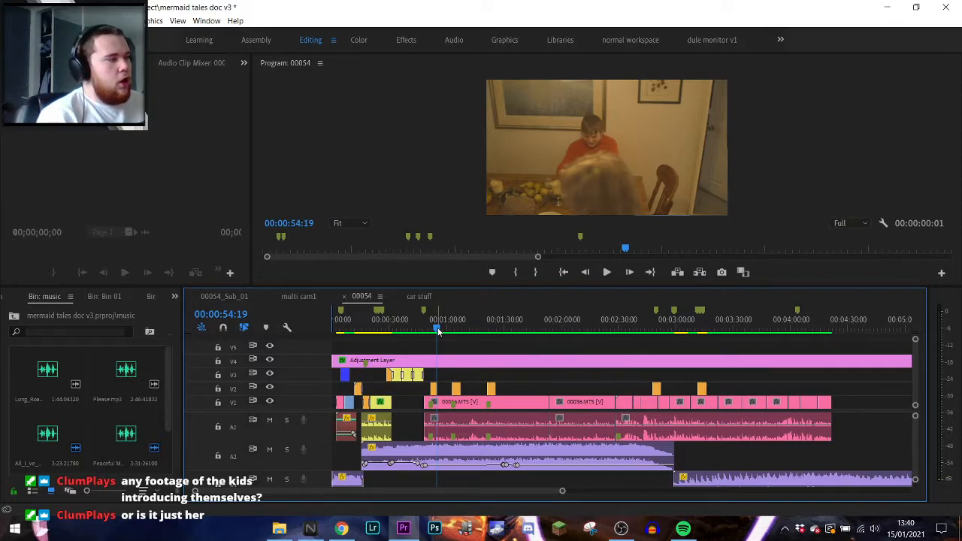
left_click_drag(438, 332, 457, 331)
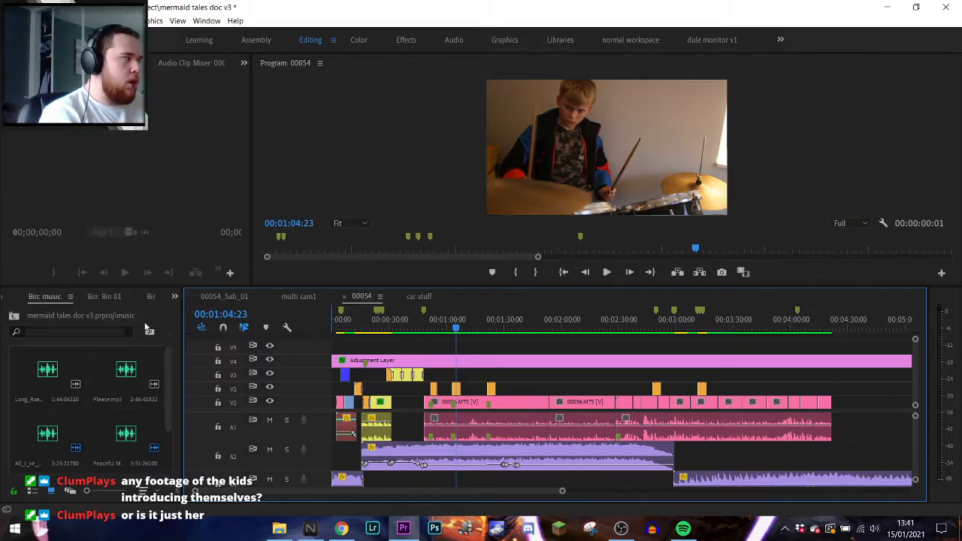
- Return to the project's root bin, widen the source monitor area, and open the first day bin
left_click(15, 317)
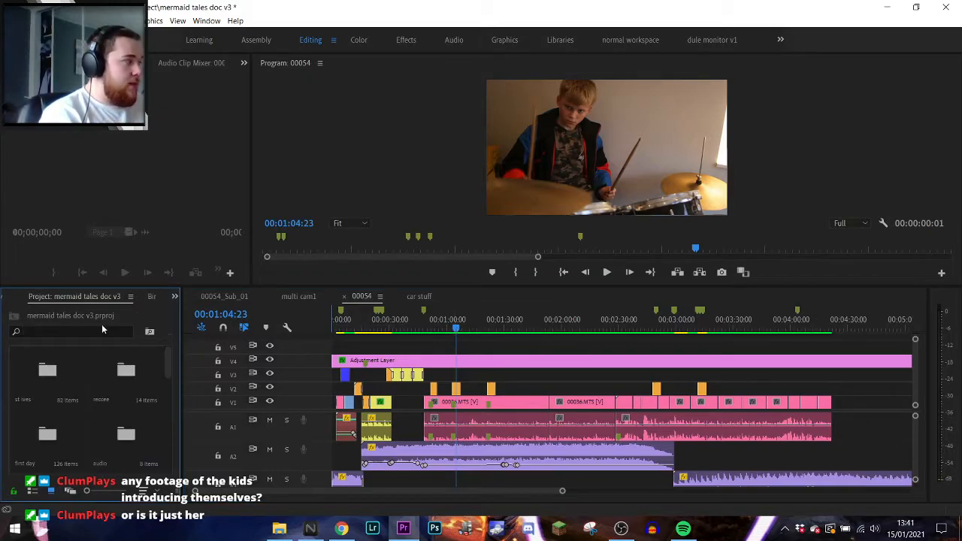
left_click_drag(254, 200, 346, 200)
scroll(126, 422, "down", 3)
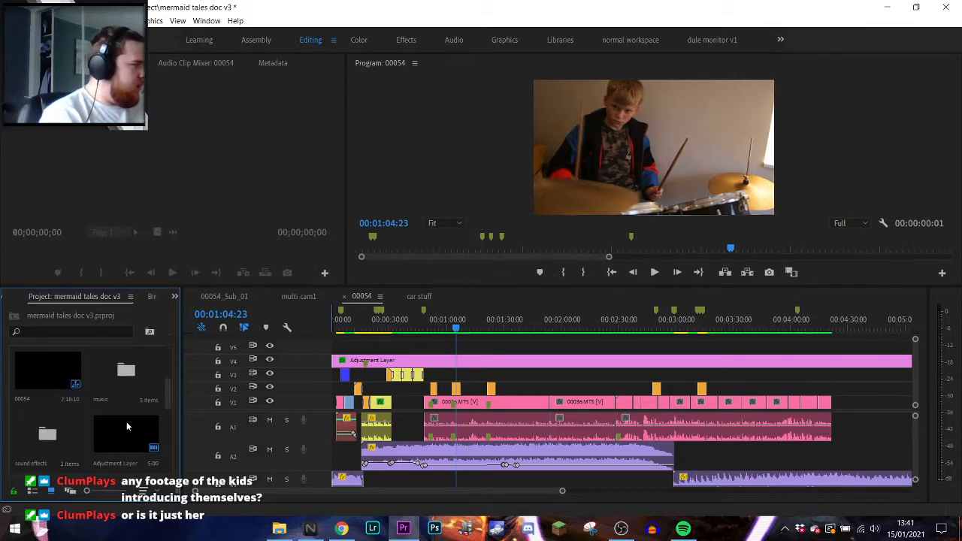
scroll(127, 426, "down", 3)
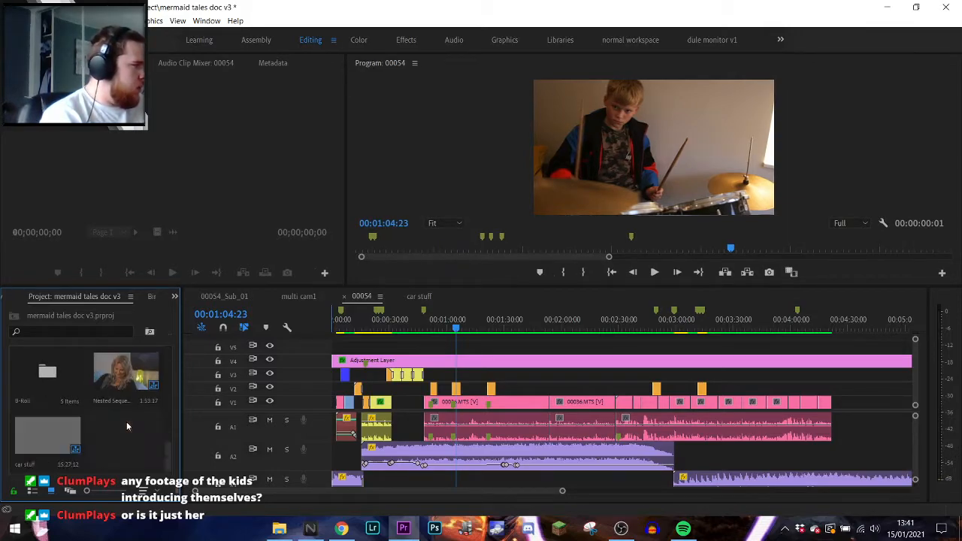
scroll(126, 426, "up", 3)
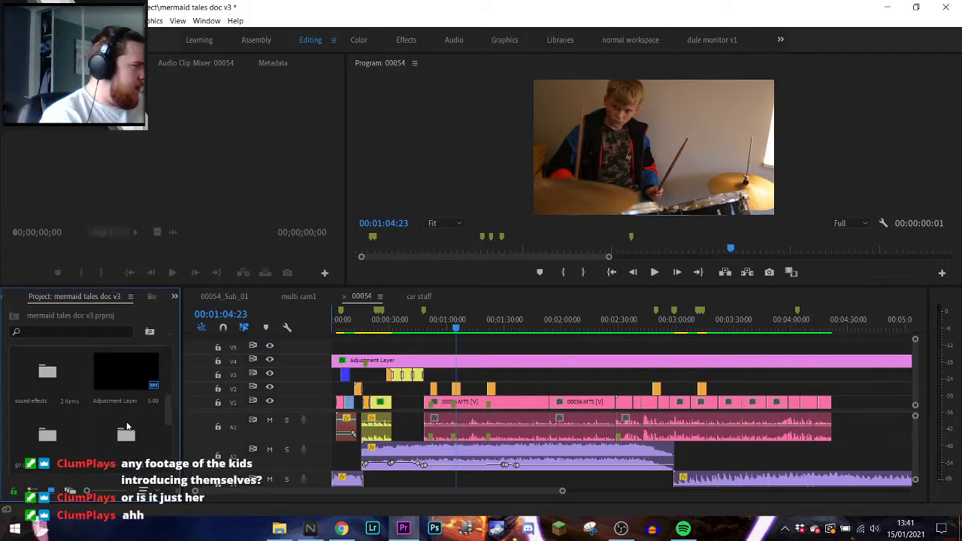
scroll(125, 430, "up", 1)
scroll(125, 431, "up", 1)
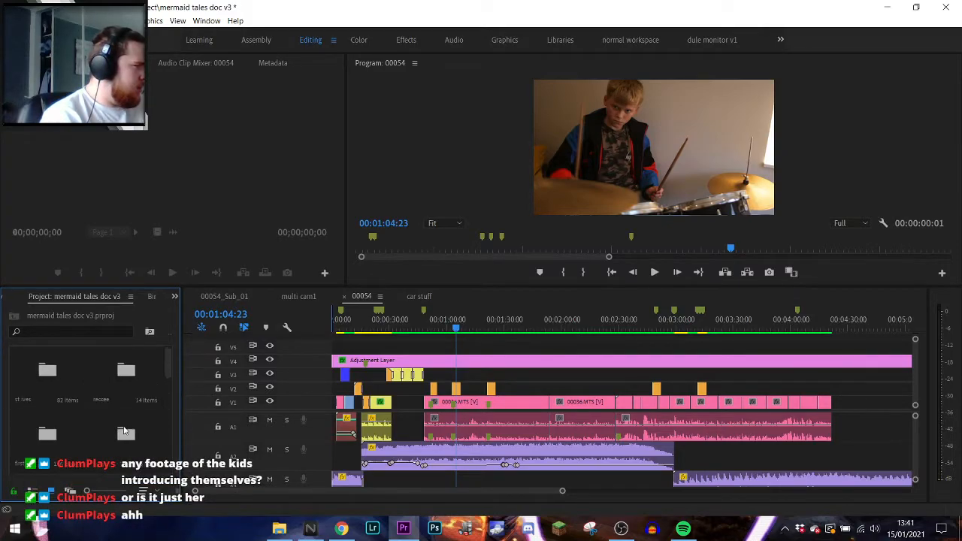
double_click(52, 420)
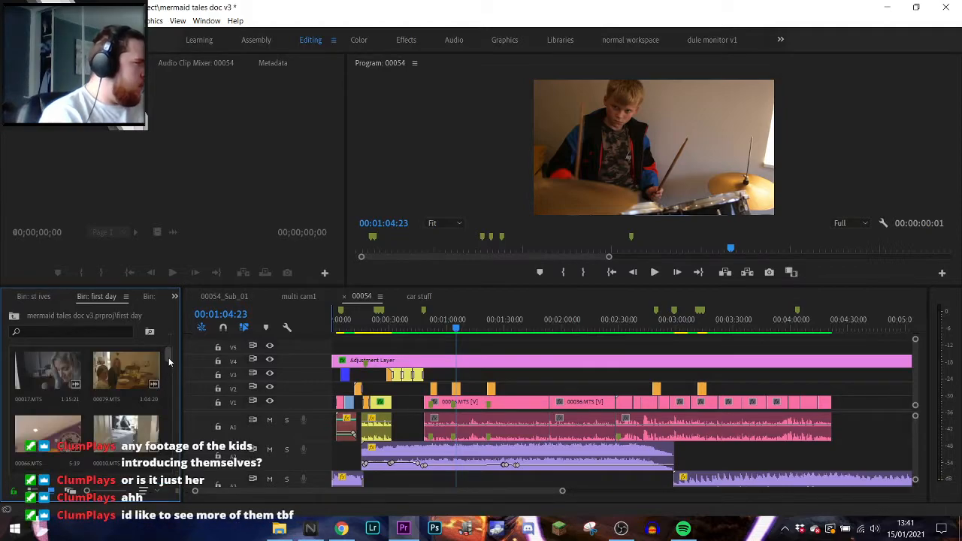
- Find clip 00058.MTS in the first day bin and scrub through it in a widened source monitor, back to 00:00:00:18
scroll(143, 393, "down", 2)
scroll(141, 396, "down", 2)
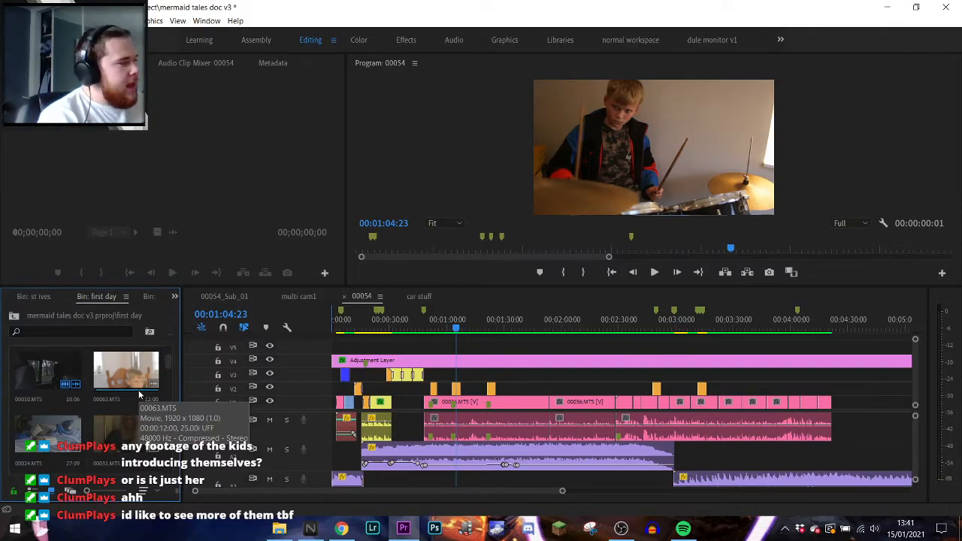
scroll(140, 394, "down", 2)
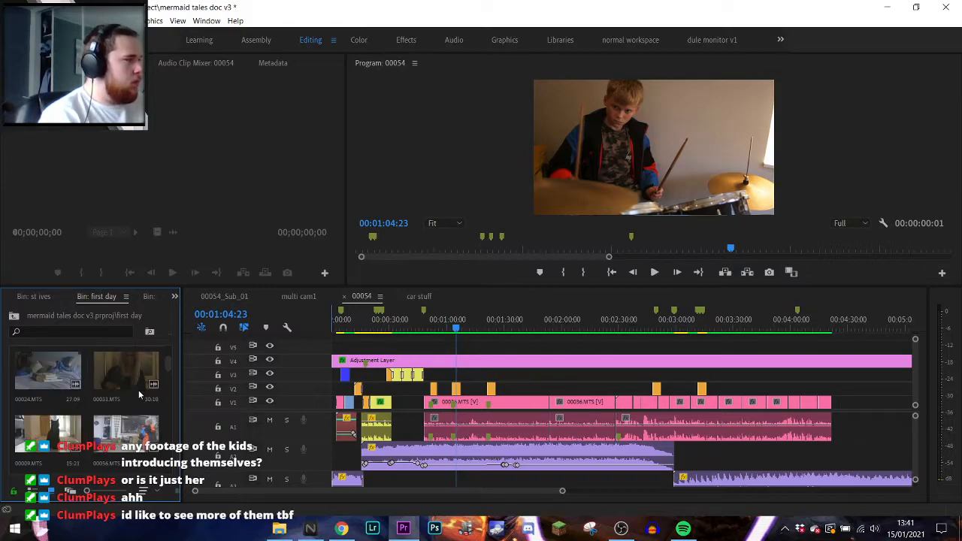
scroll(139, 394, "down", 1)
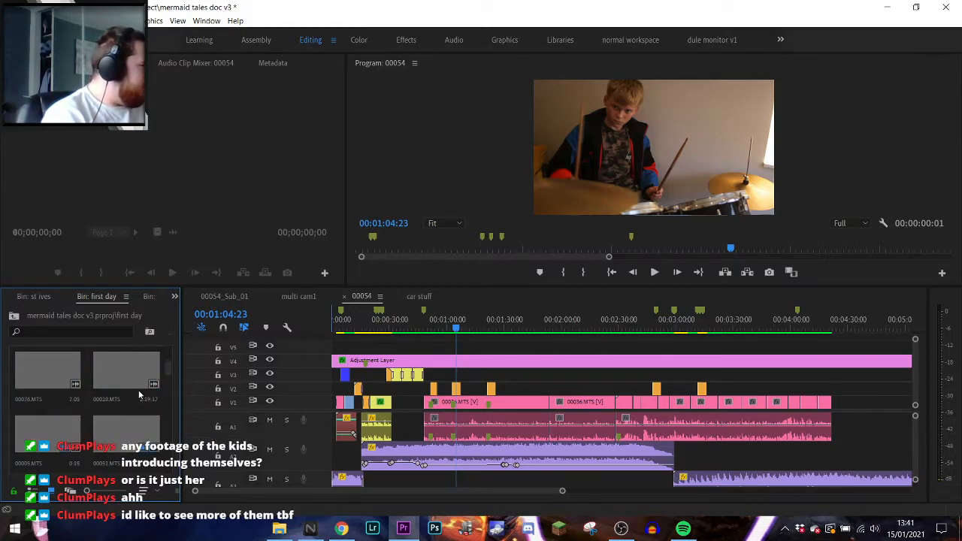
scroll(140, 394, "down", 4)
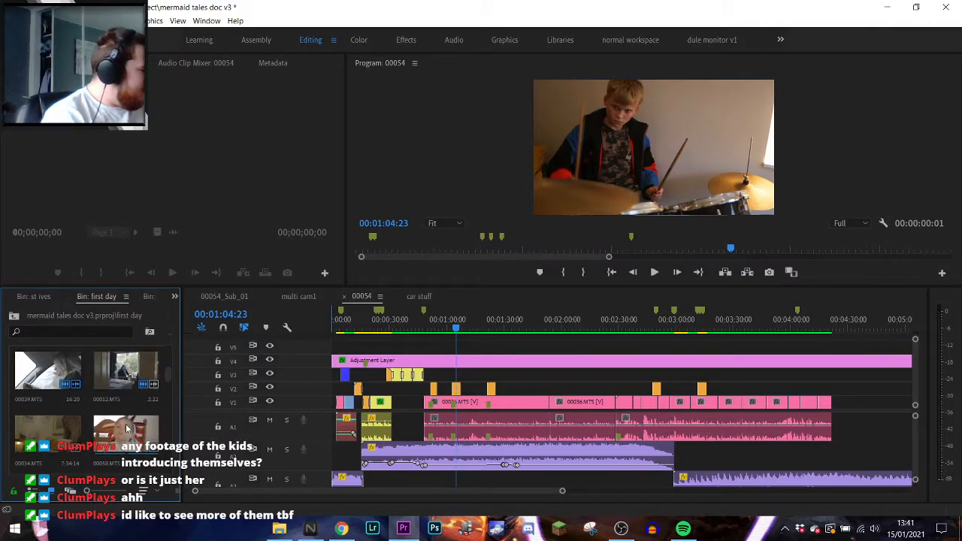
double_click(126, 426)
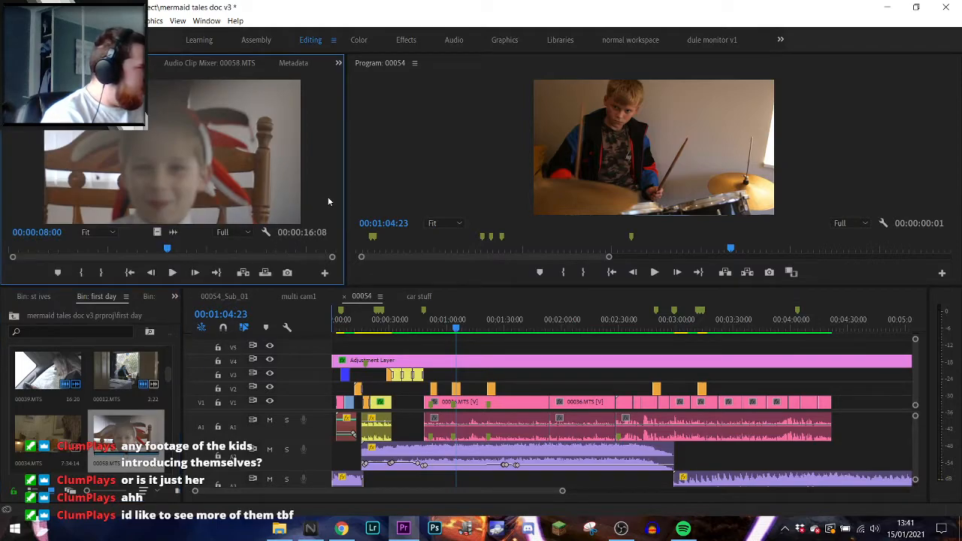
left_click_drag(347, 189, 606, 170)
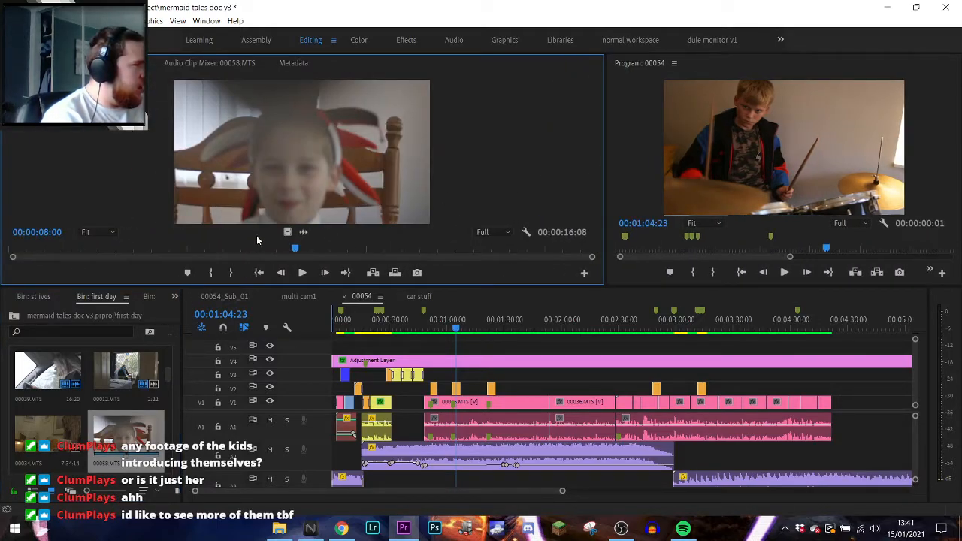
left_click_drag(300, 256, 524, 261)
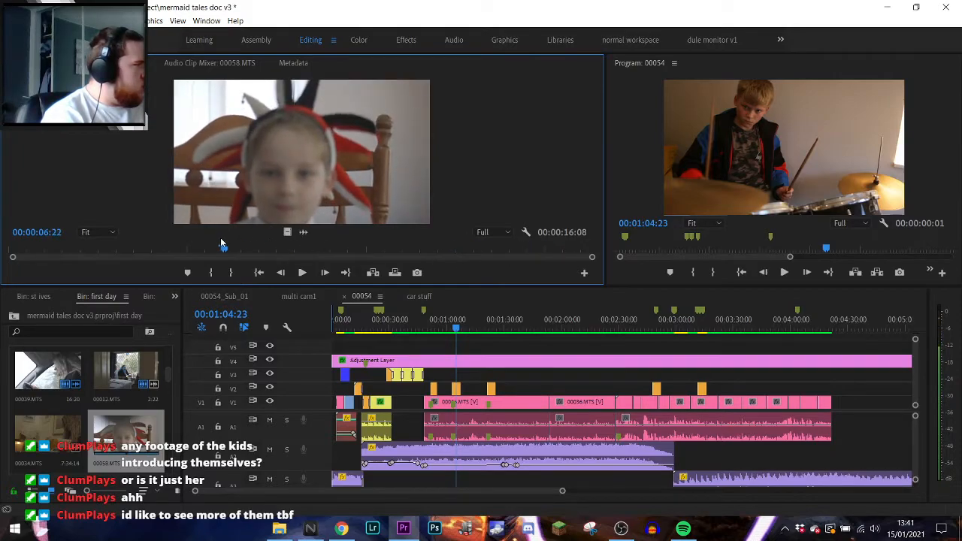
left_click(160, 247)
left_click_drag(160, 246, 35, 248)
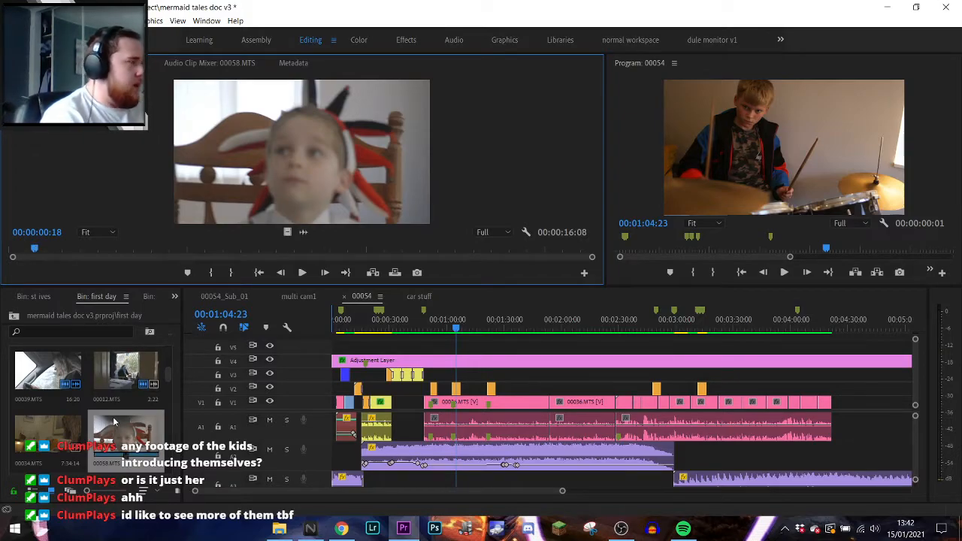
- Open clip 00062.MTS from the first day bin in the source monitor and scrub to 00:00:06:14
scroll(115, 423, "down", 2)
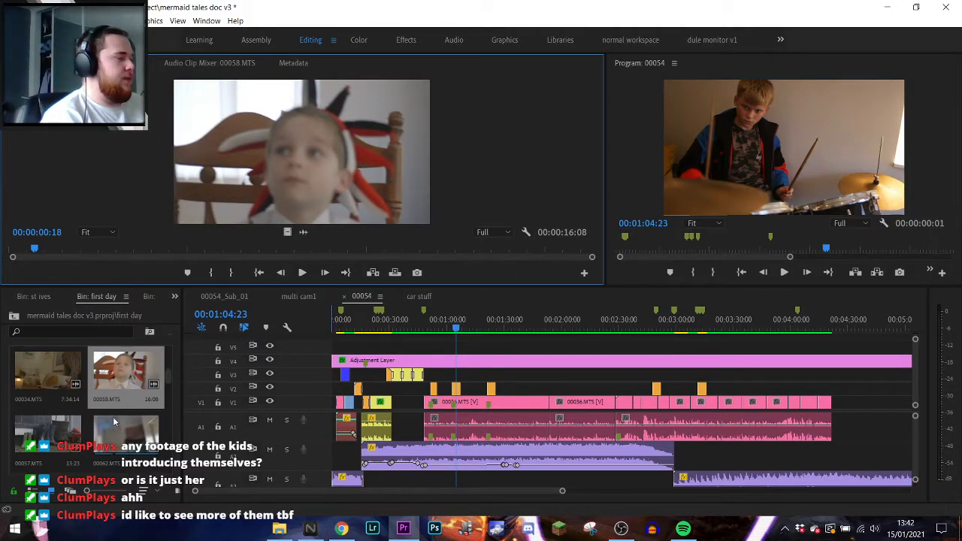
double_click(118, 376)
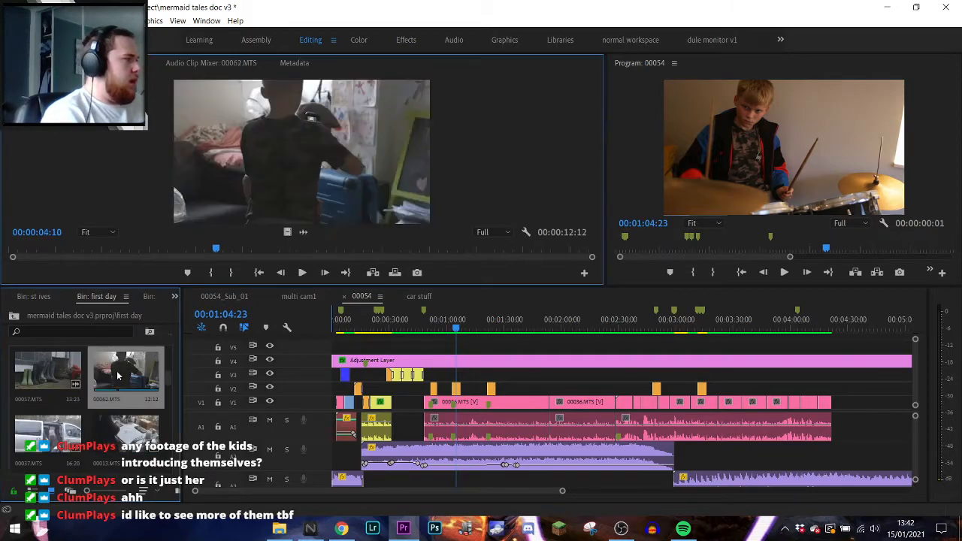
left_click_drag(218, 252, 317, 253)
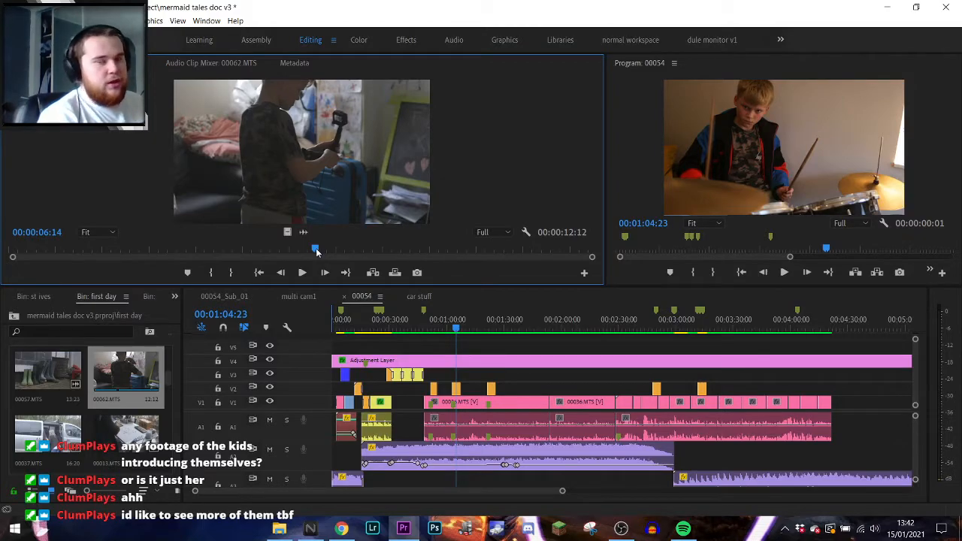
- Look further through the clip thumbnails in the first day bin for more footage of the children
scroll(133, 403, "down", 2)
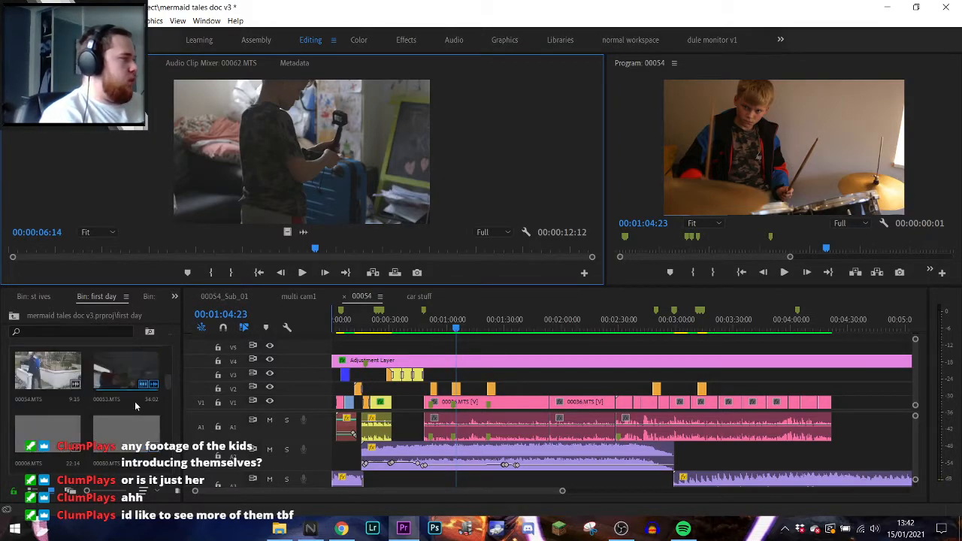
scroll(136, 406, "down", 1)
scroll(135, 406, "down", 2)
scroll(136, 406, "down", 2)
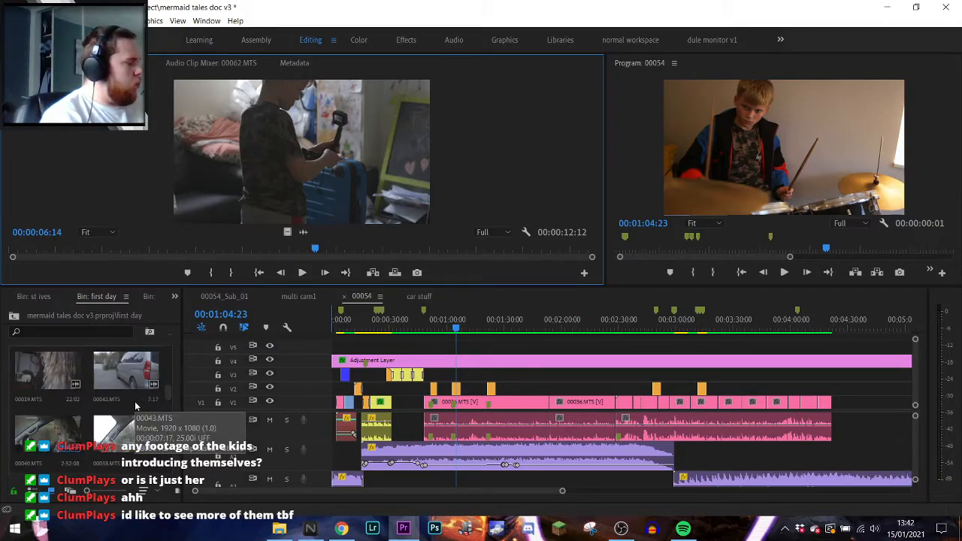
scroll(135, 406, "down", 1)
scroll(135, 406, "down", 1)
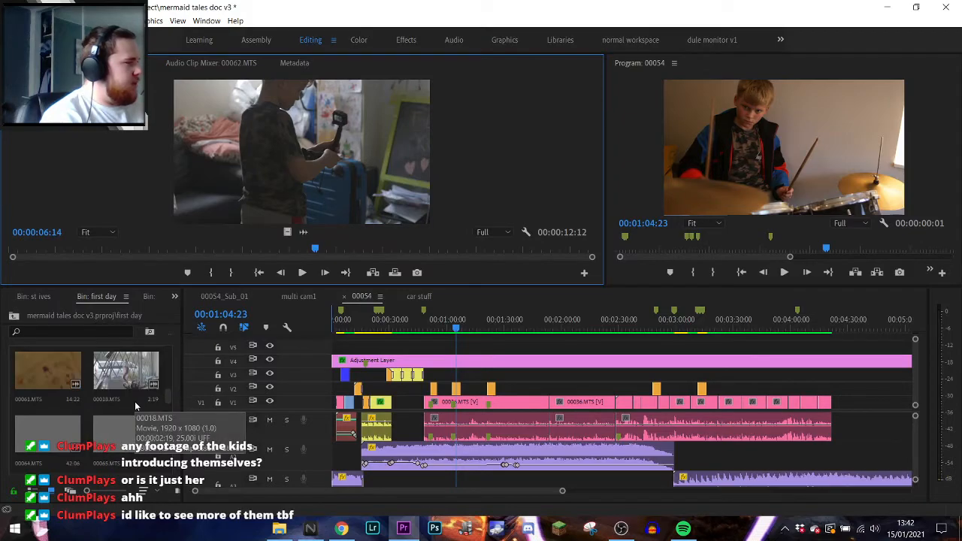
scroll(61, 406, "down", 1)
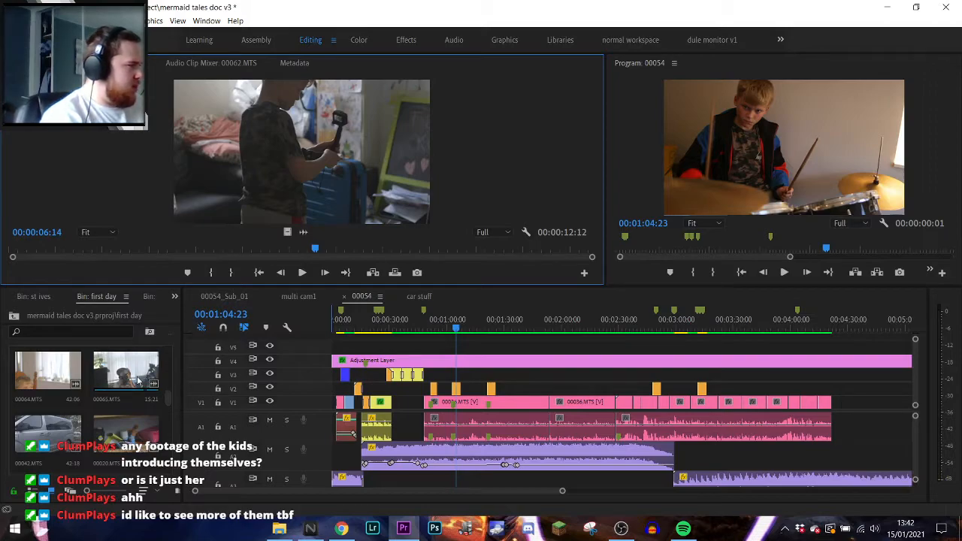
scroll(114, 389, "down", 2)
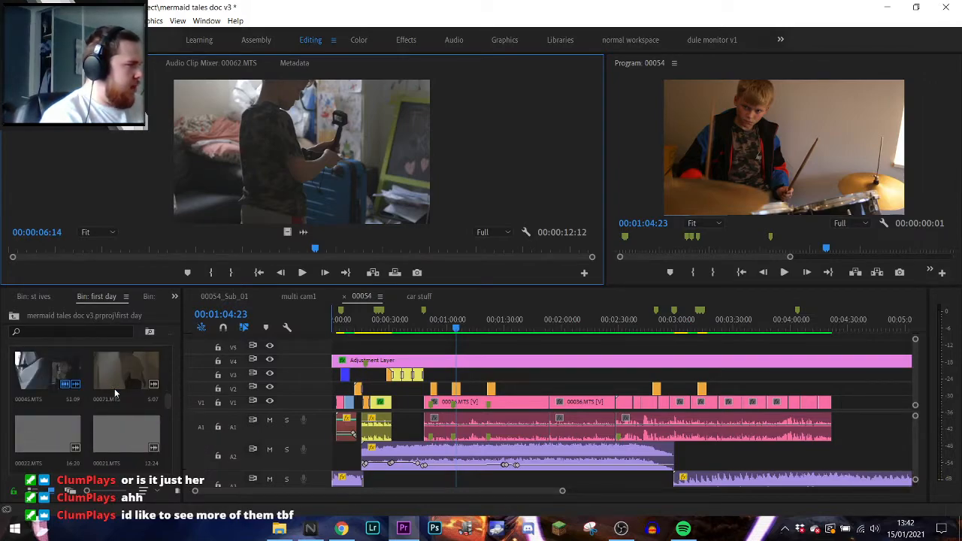
scroll(115, 389, "down", 1)
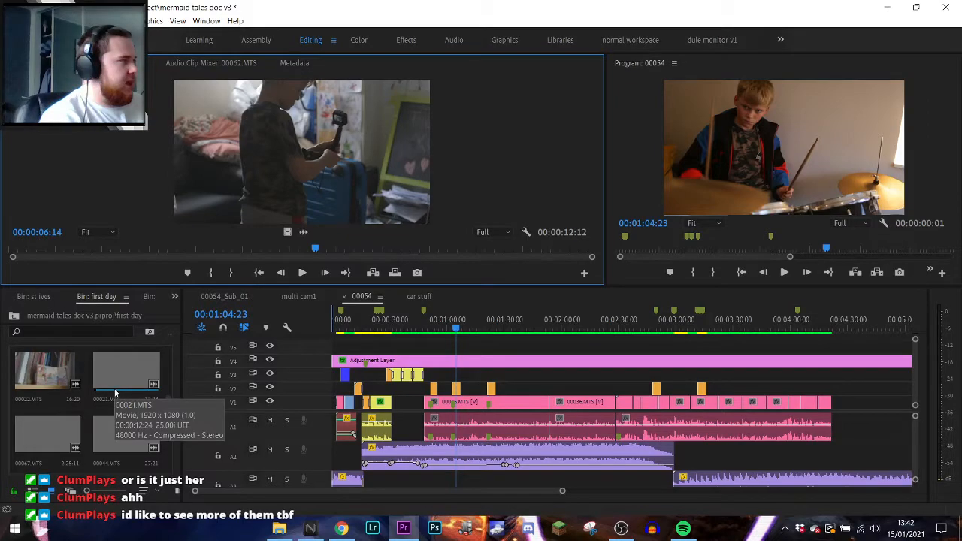
scroll(114, 389, "down", 2)
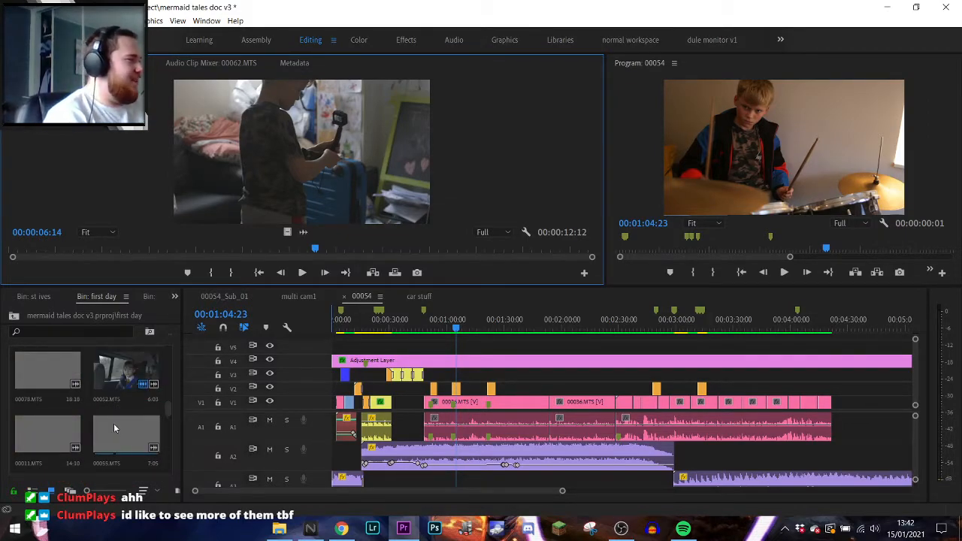
scroll(115, 426, "down", 1)
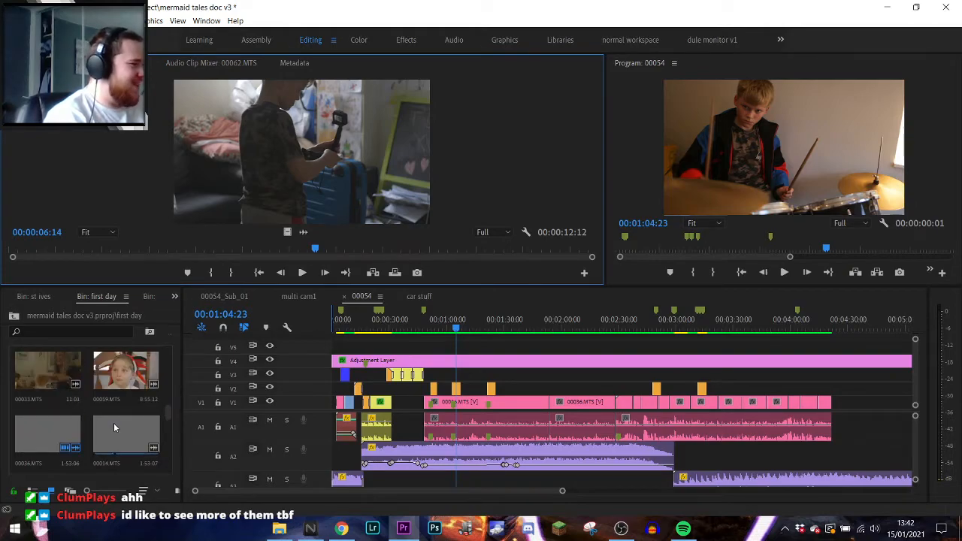
- Open clip 00059.MTS in the source monitor and scrub through it from 00:02:28:10 to 00:09:08:18
double_click(120, 382)
left_click_drag(275, 252, 155, 252)
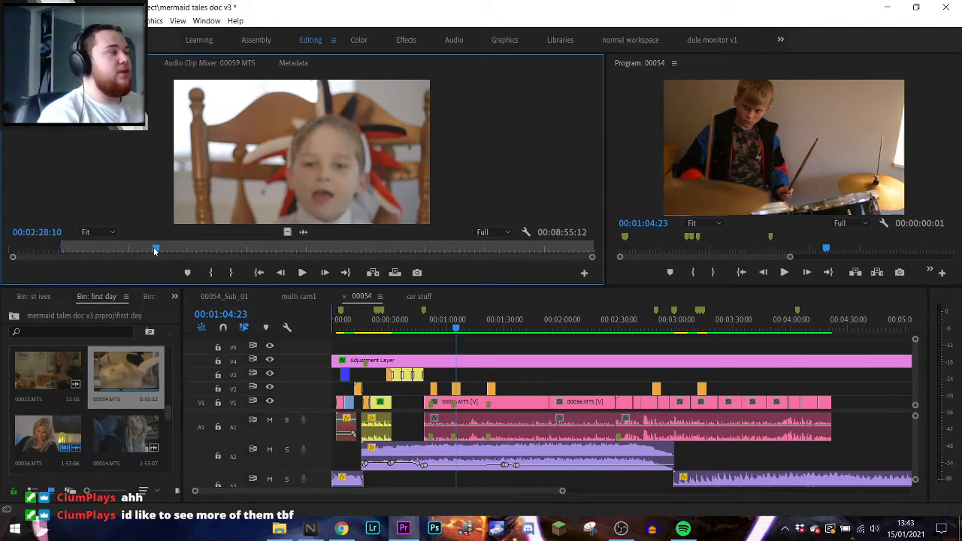
left_click_drag(155, 252, 553, 251)
scroll(87, 418, "up", 5)
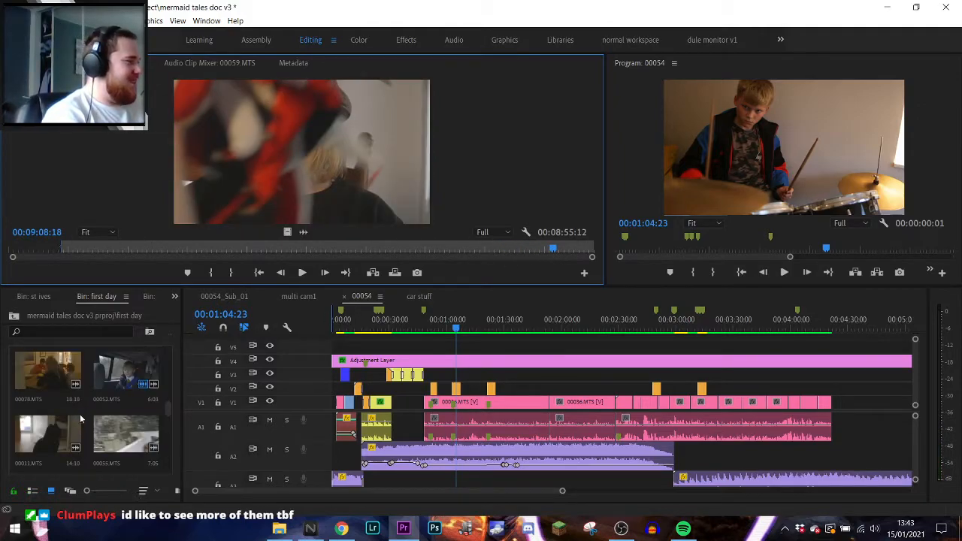
- Preview clips 00052.MTS and 00078.MTS from the first day bin in the source monitor, scrubbing to 00:01:01:05 and 00:00:09:01 respectively
double_click(133, 378)
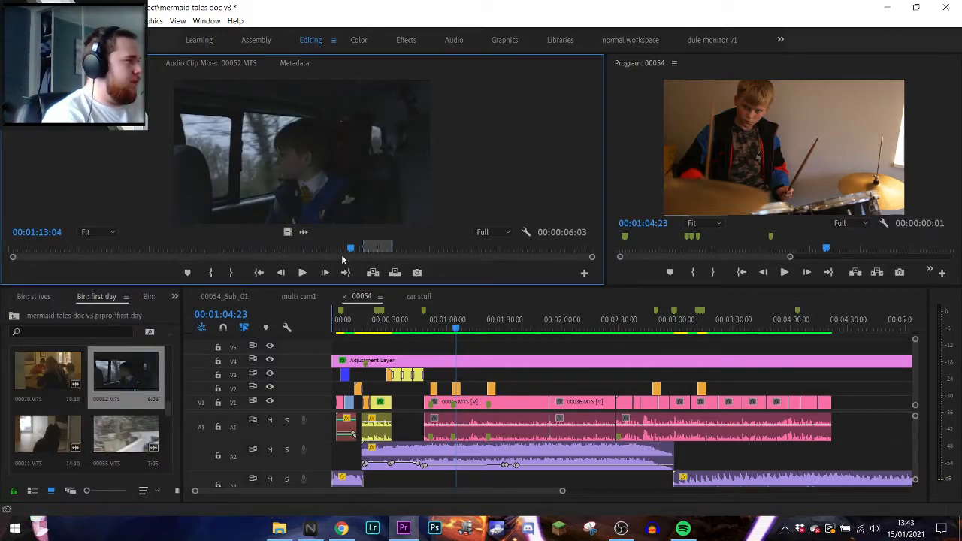
left_click_drag(342, 260, 297, 259)
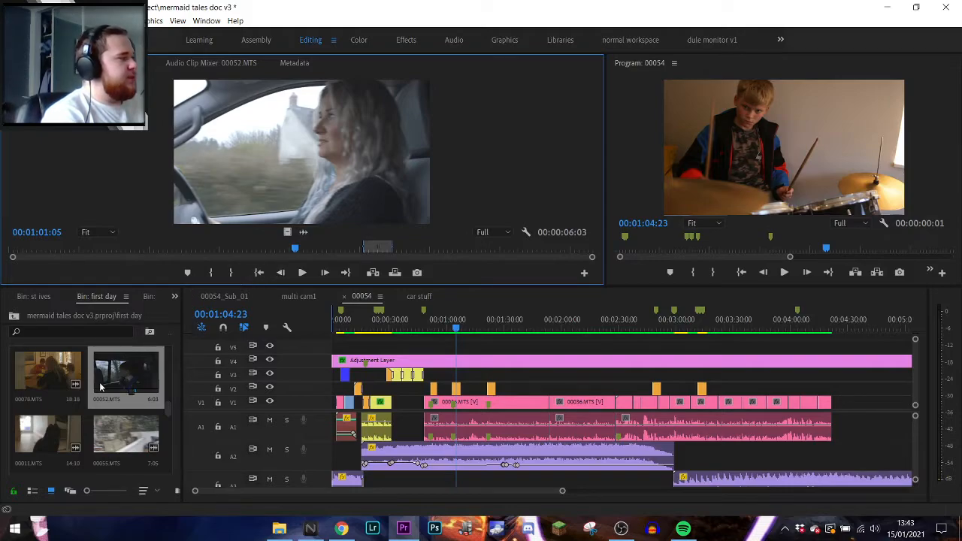
scroll(60, 406, "up", 1)
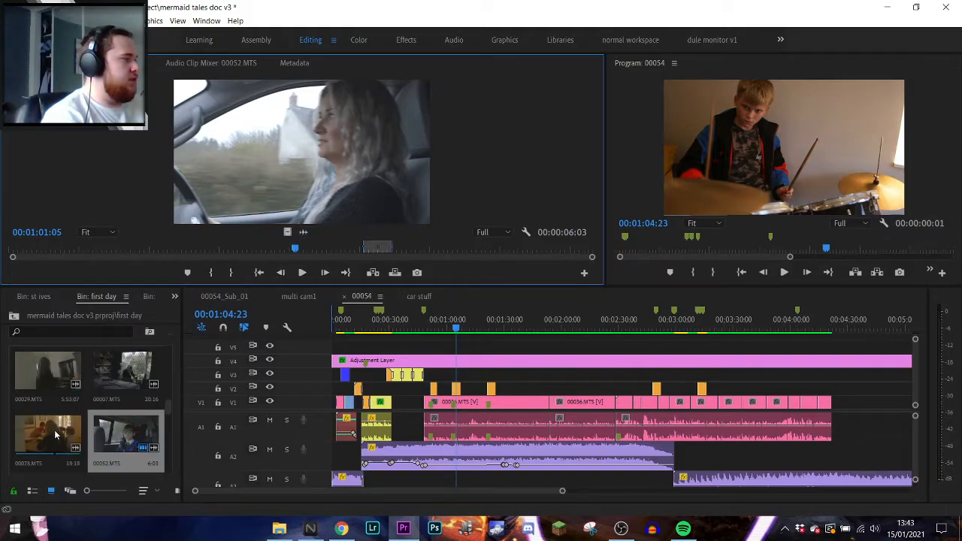
double_click(57, 435)
left_click(365, 249)
left_click_drag(367, 250, 291, 250)
scroll(116, 359, "down", 1)
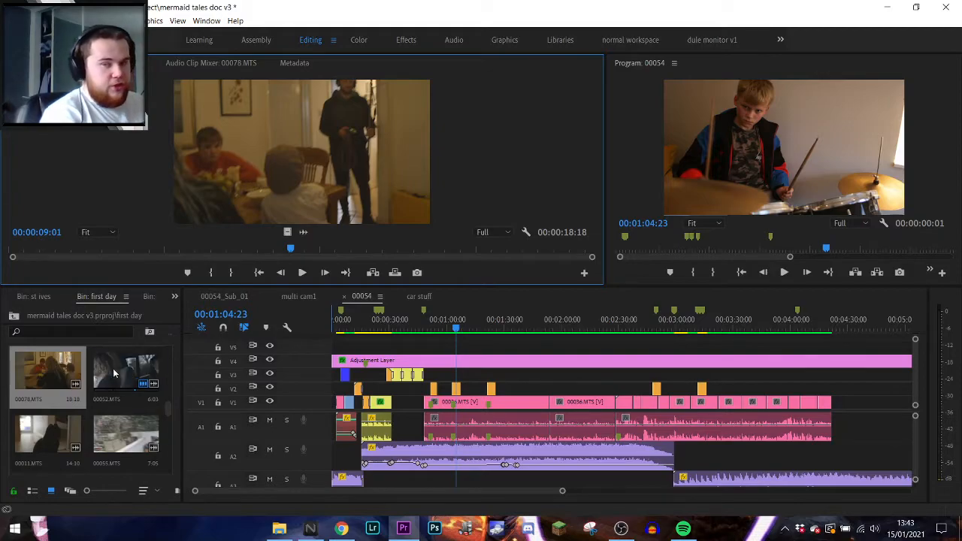
- Reopen clip 00052.MTS in the source monitor and scrub through it to 00:02:01:05, then back to 00:00:26:03
double_click(114, 374)
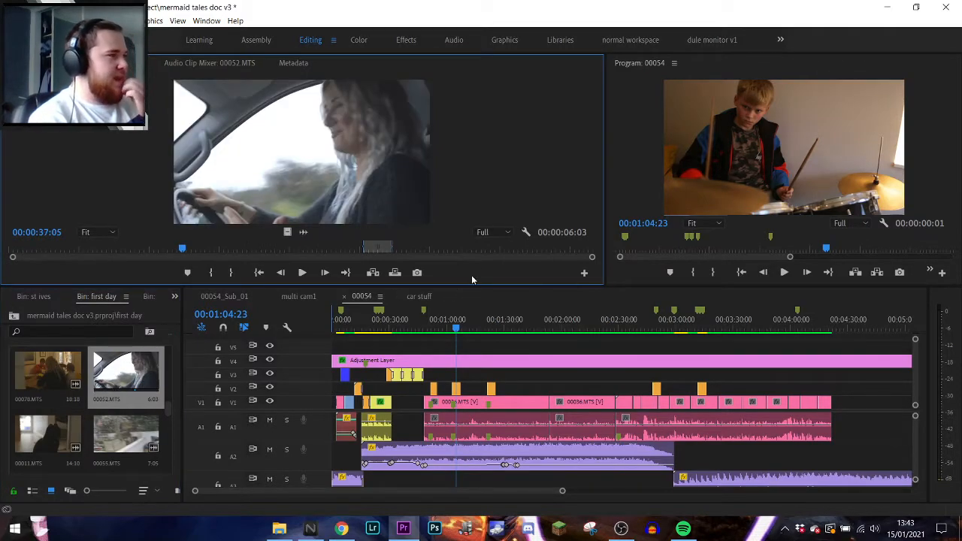
left_click_drag(509, 248, 578, 249)
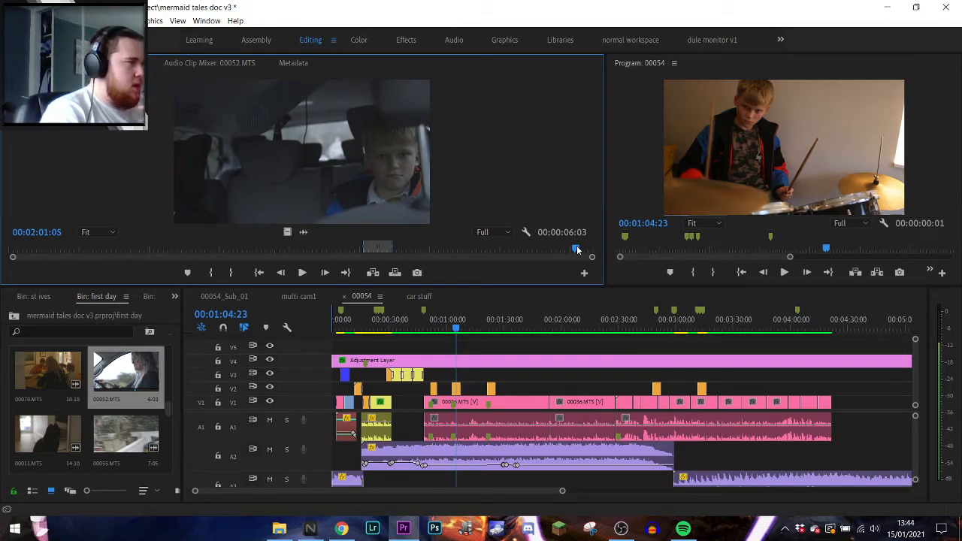
left_click_drag(577, 249, 527, 251)
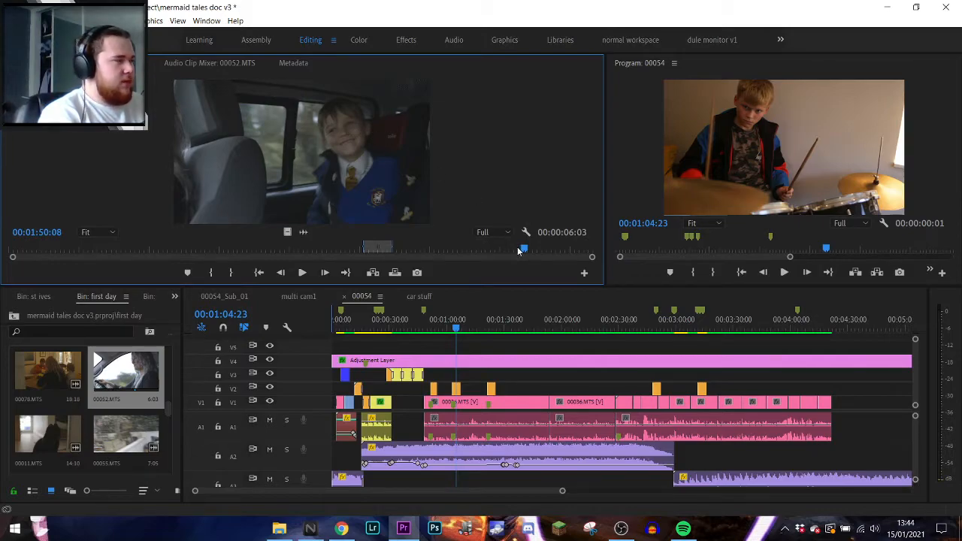
left_click_drag(517, 251, 131, 251)
left_click(63, 351)
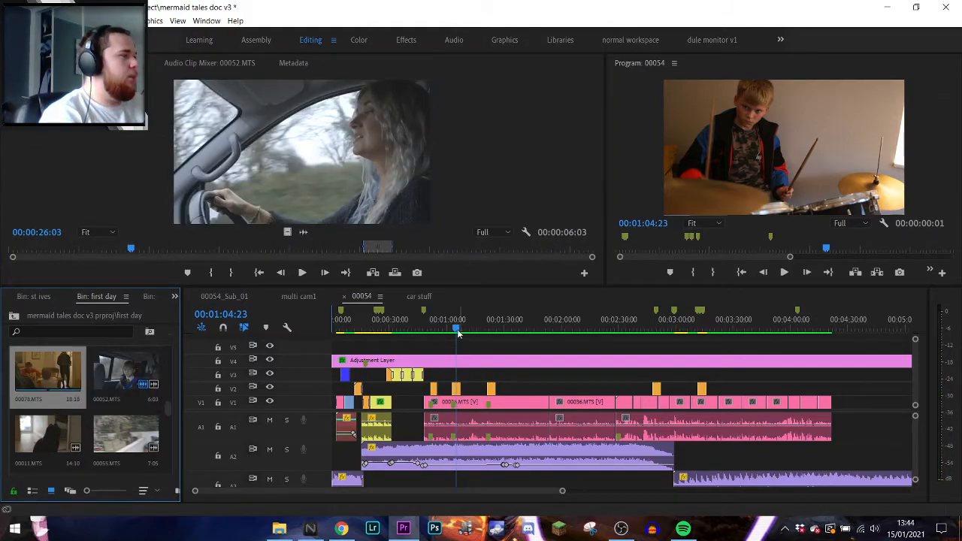
- Look over sequence 00054 from 00:00:50:12 to the end of the main interview block at 00:04:21:06
left_click_drag(460, 329, 430, 326)
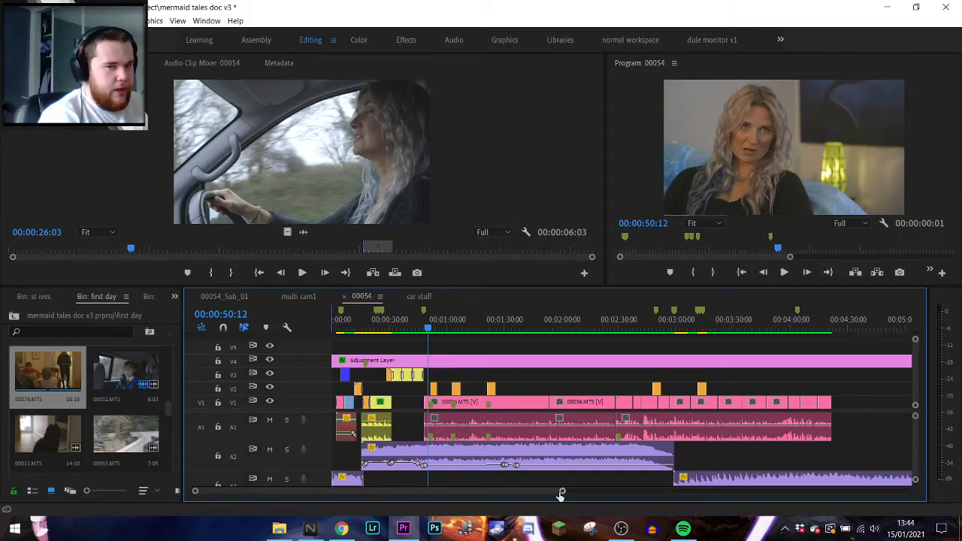
left_click_drag(560, 496, 665, 496)
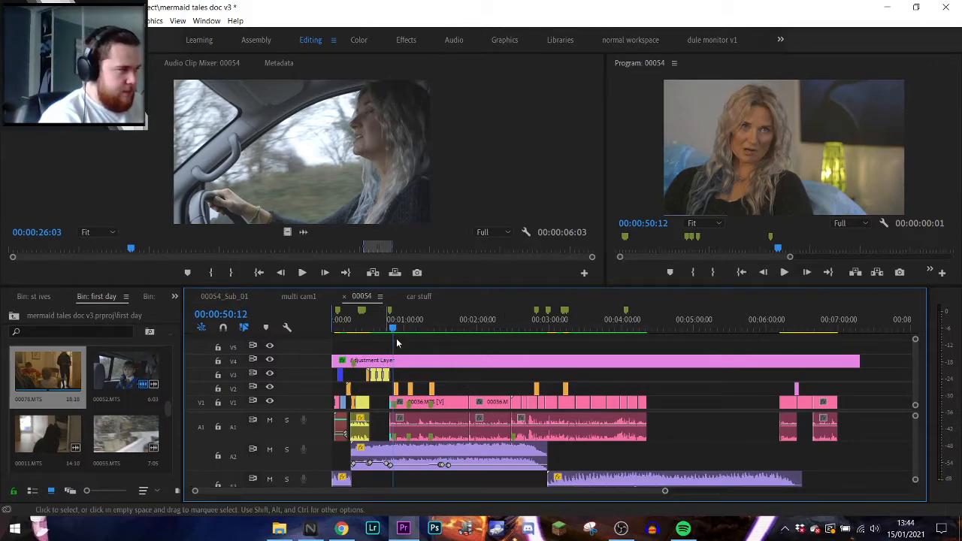
left_click_drag(393, 325, 647, 336)
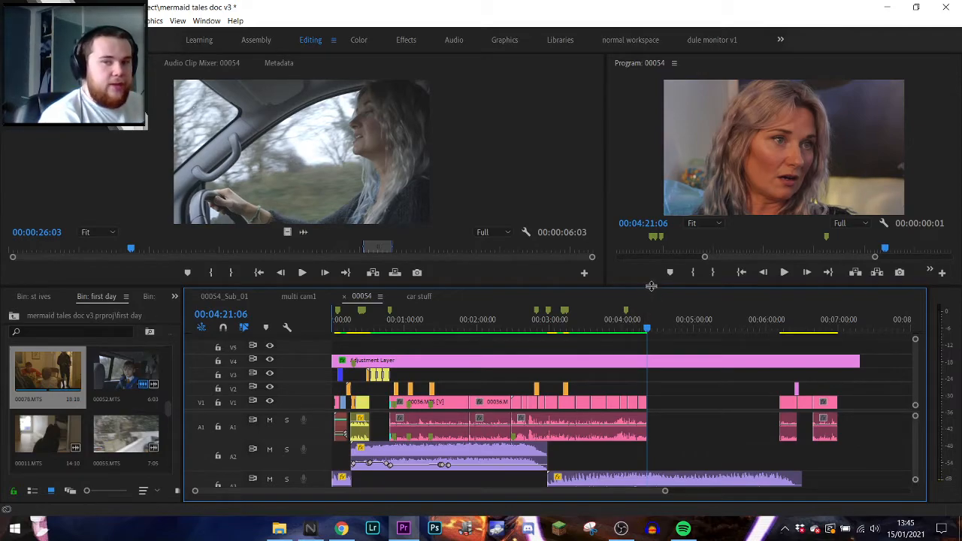
- Enlarge the timeline area to show the lower audio tracks and place the playhead at 00:04:21:12, by the end of the main interview block
left_click_drag(652, 286, 654, 253)
left_click_drag(655, 218, 656, 216)
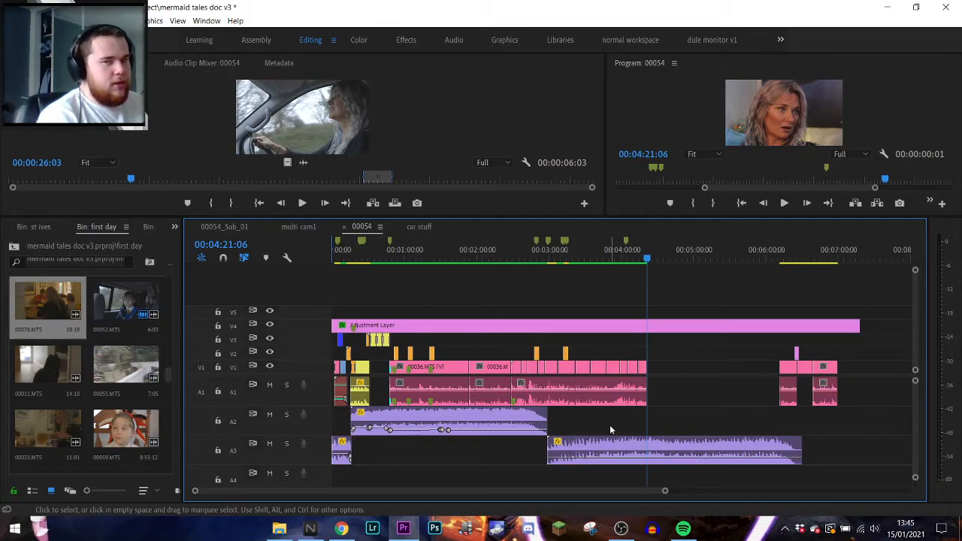
mouse_move(646, 259)
left_mouse_down()
mouse_move(797, 264)
mouse_move(627, 263)
mouse_move(643, 264)
left_mouse_up()
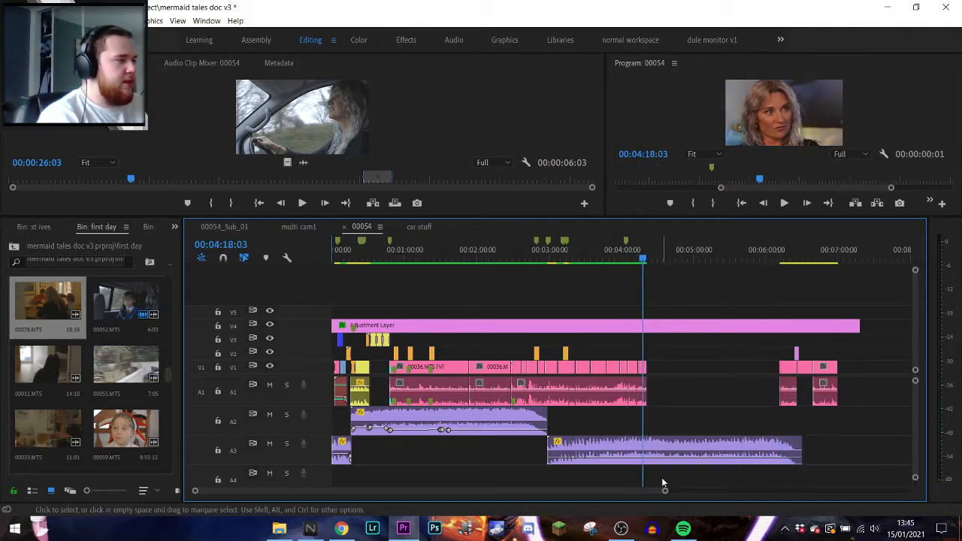
left_click_drag(664, 490, 691, 492)
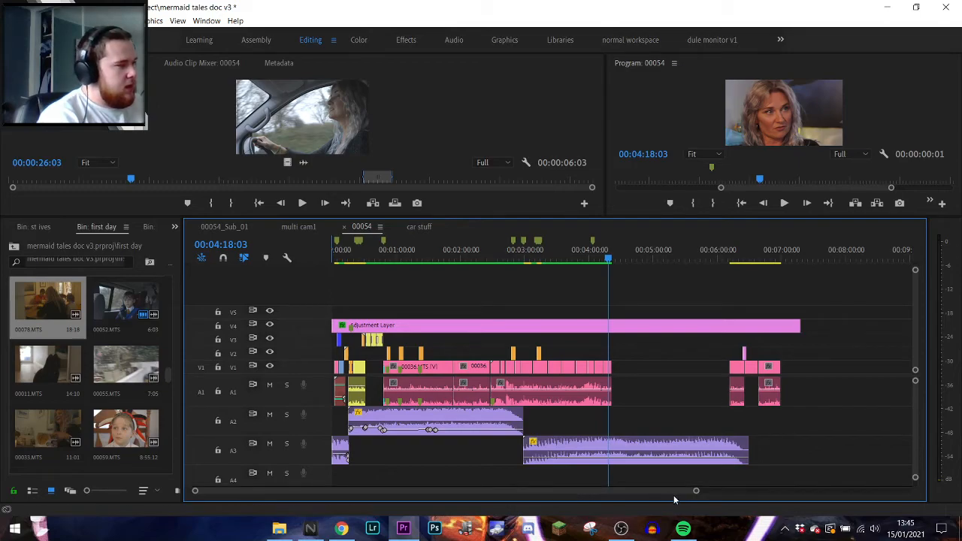
left_click_drag(695, 493, 636, 493)
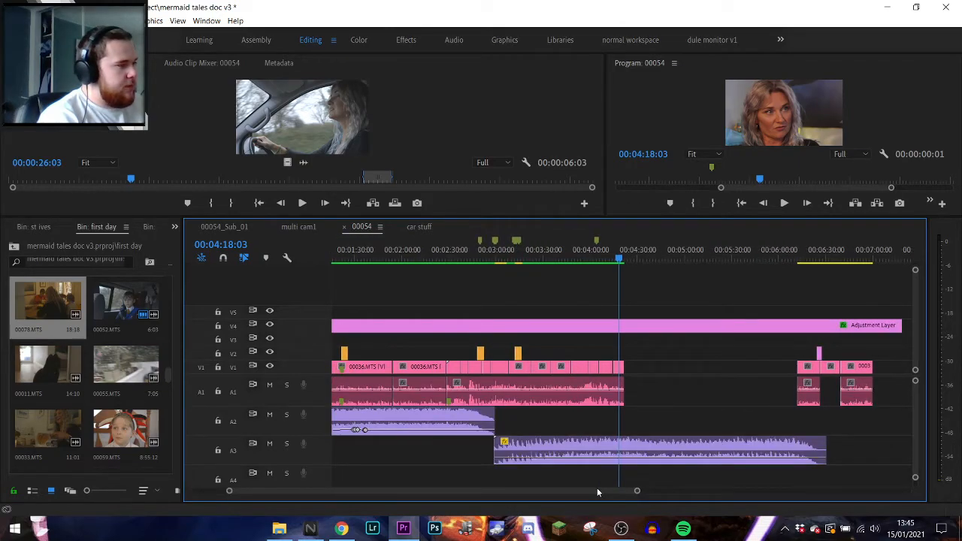
left_click(628, 262)
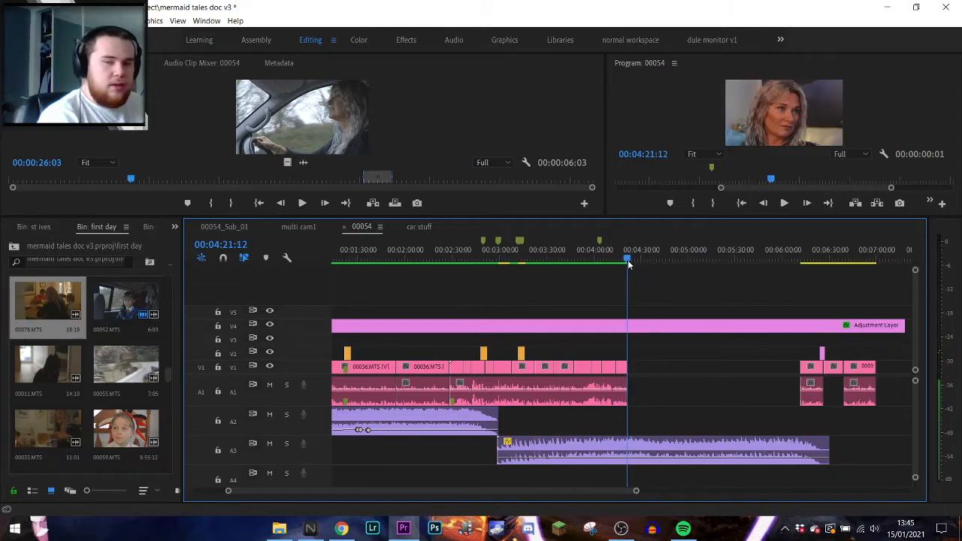
left_click_drag(566, 492, 455, 495)
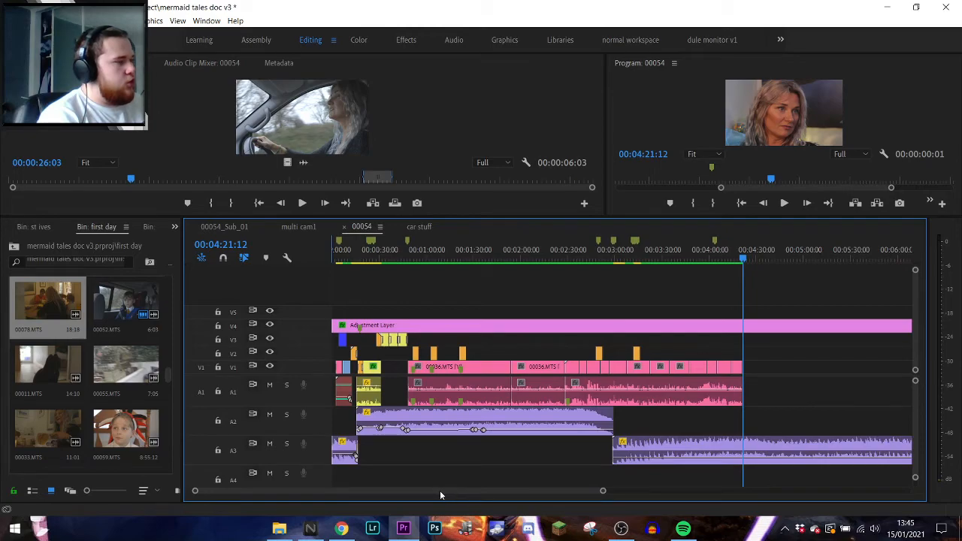